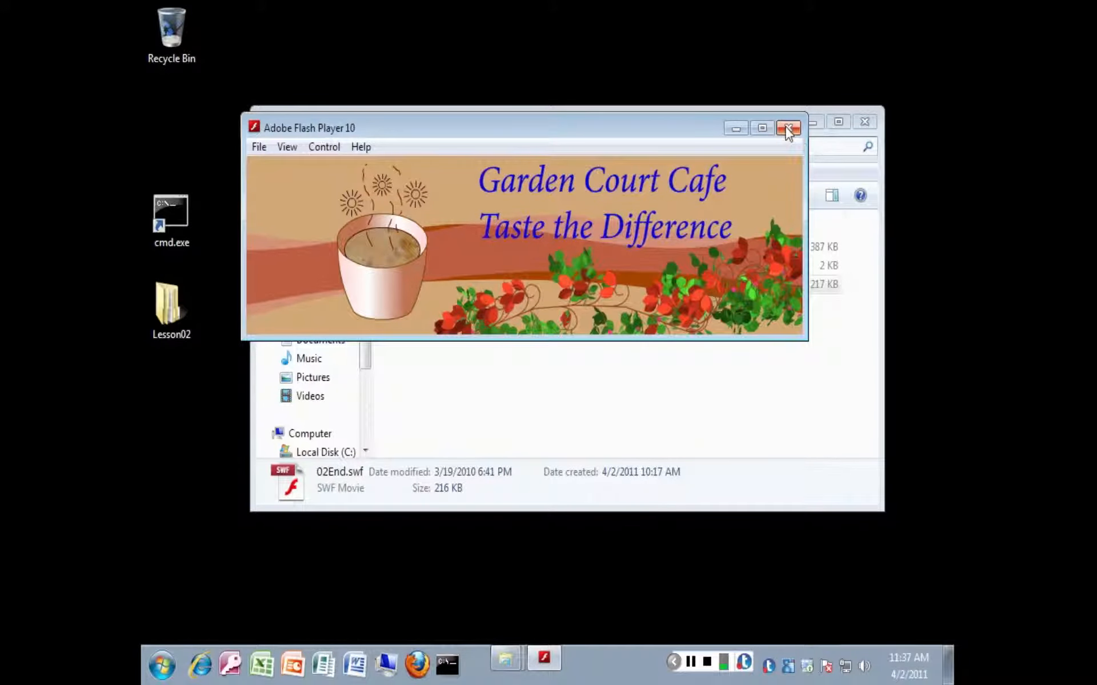
Close the finished banner preview, check the contents of the 02Start folder in Lesson02, and close the folder window.
{"action": "left_click", "coordinate": [786, 130]}
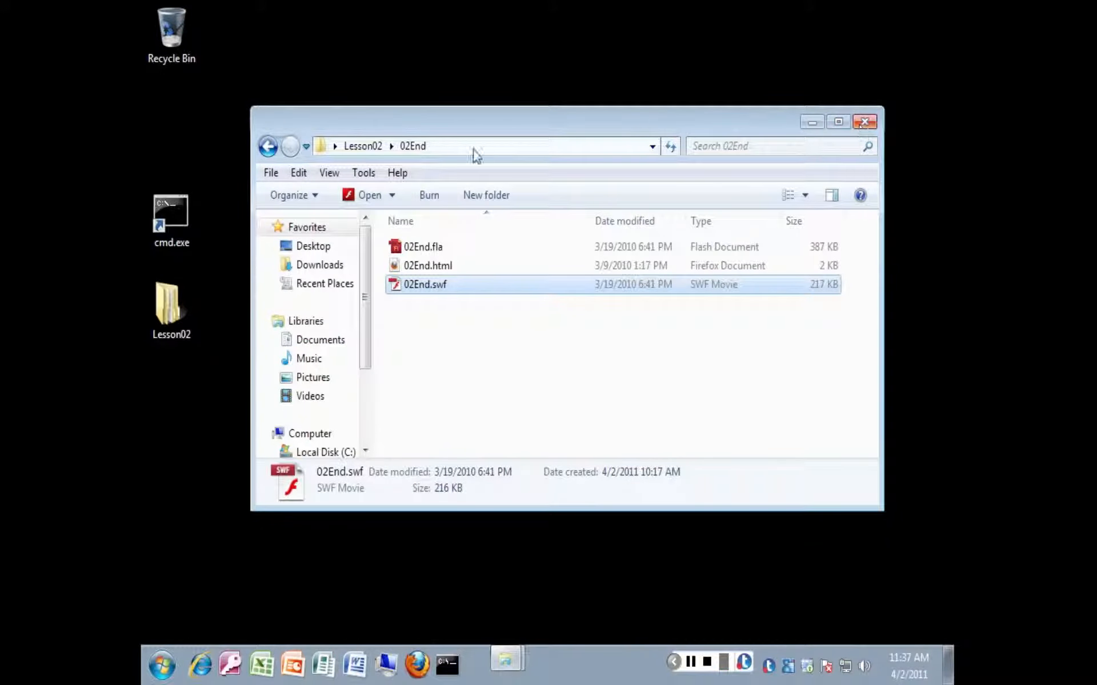
{"action": "left_click", "coordinate": [268, 147]}
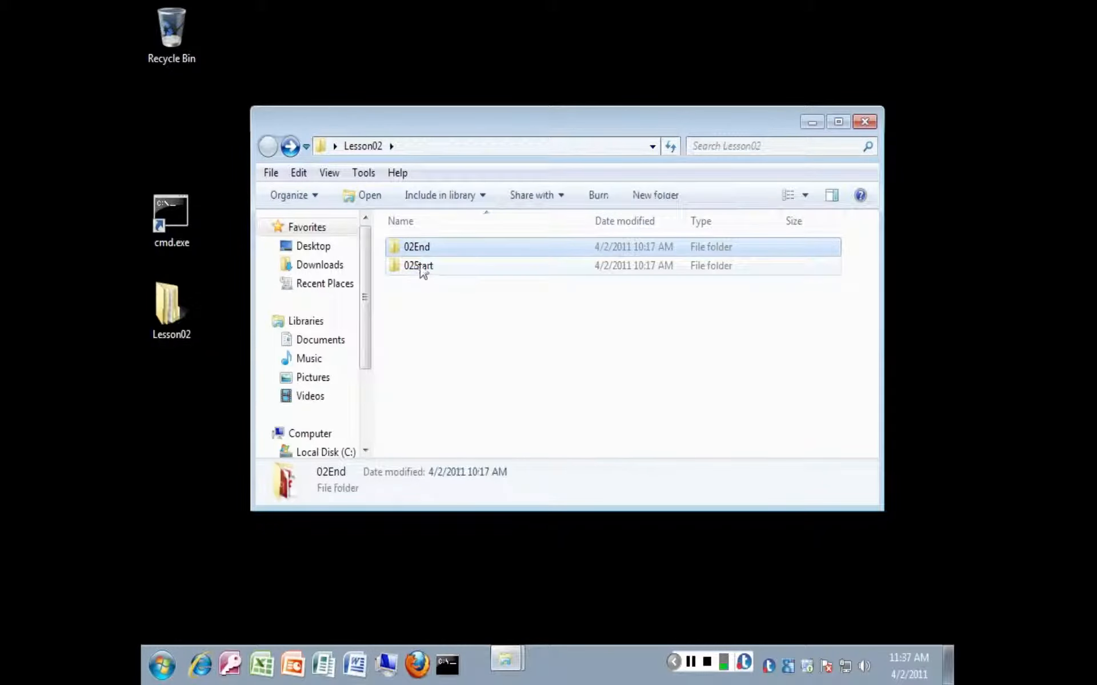
{"action": "double_click", "coordinate": [420, 265]}
{"action": "key", "text": "BackSpace"}
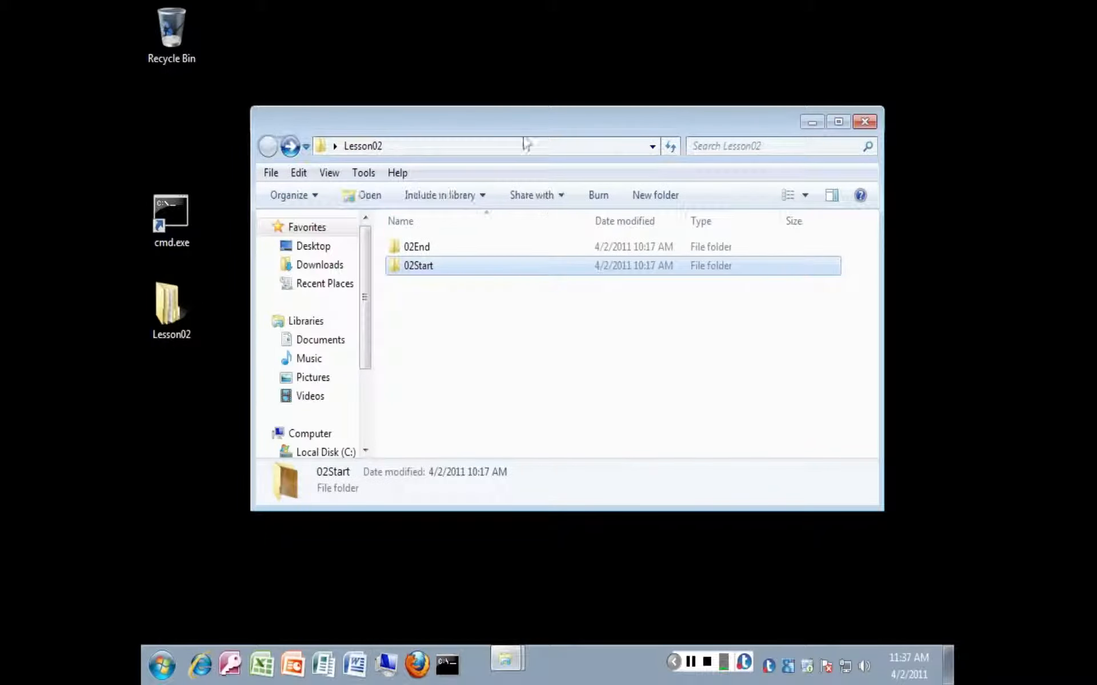
{"action": "left_click", "coordinate": [863, 123]}
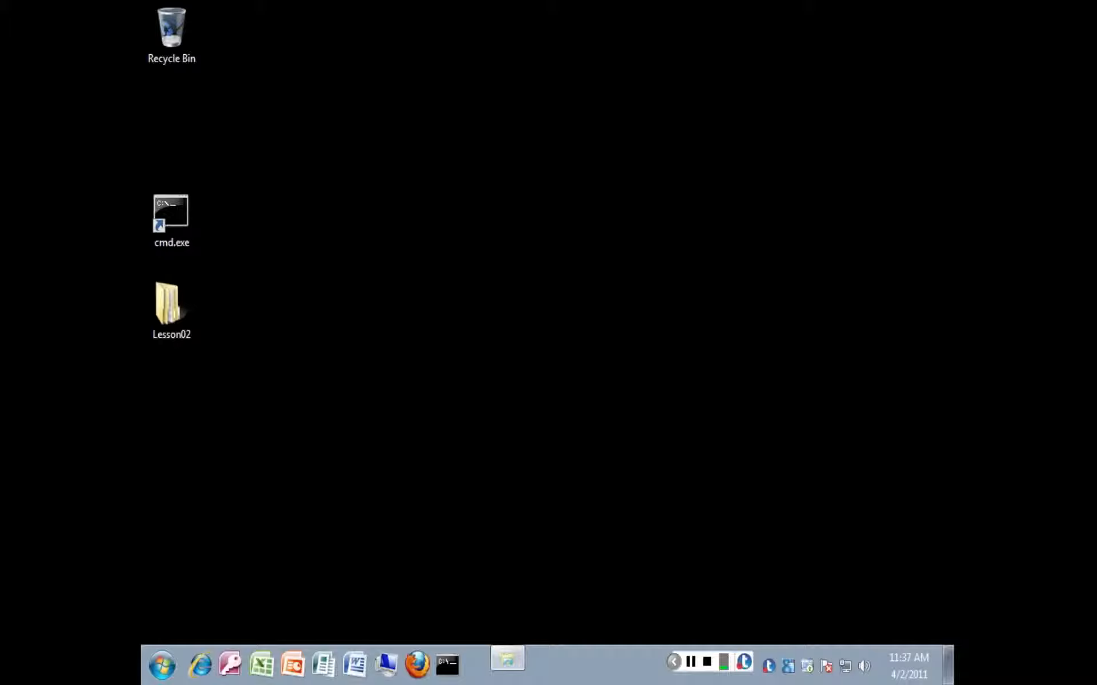
Launch Adobe Flash Professional CS5 and create a new ActionScript 3.0 document.
{"action": "left_click", "coordinate": [162, 666]}
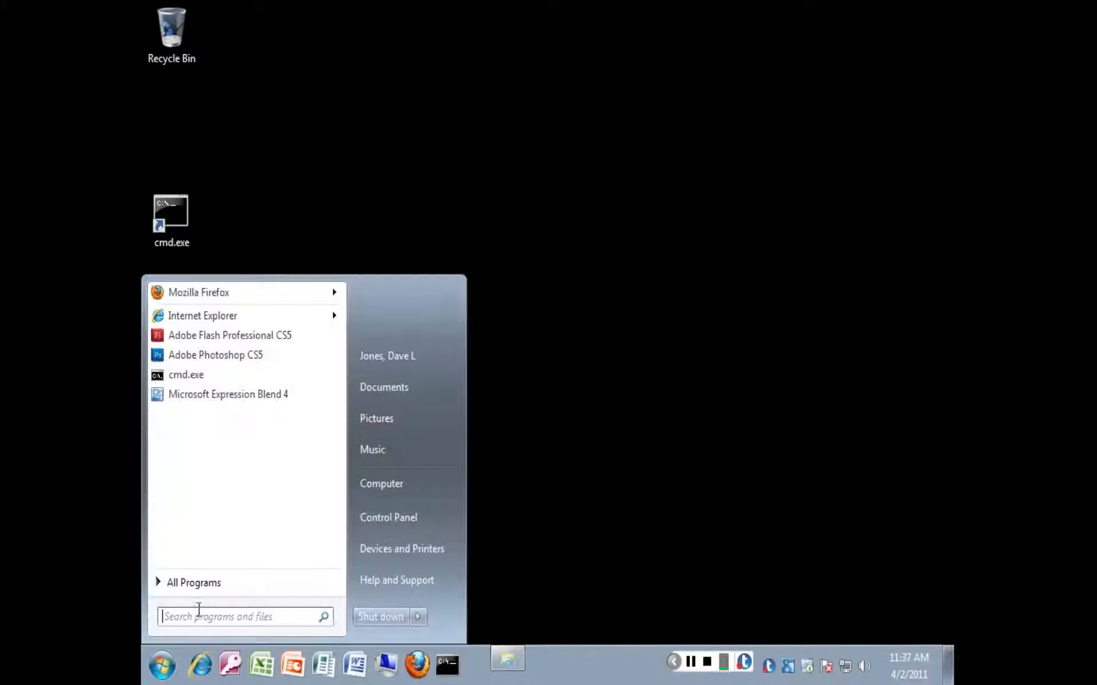
{"action": "left_click", "coordinate": [257, 335]}
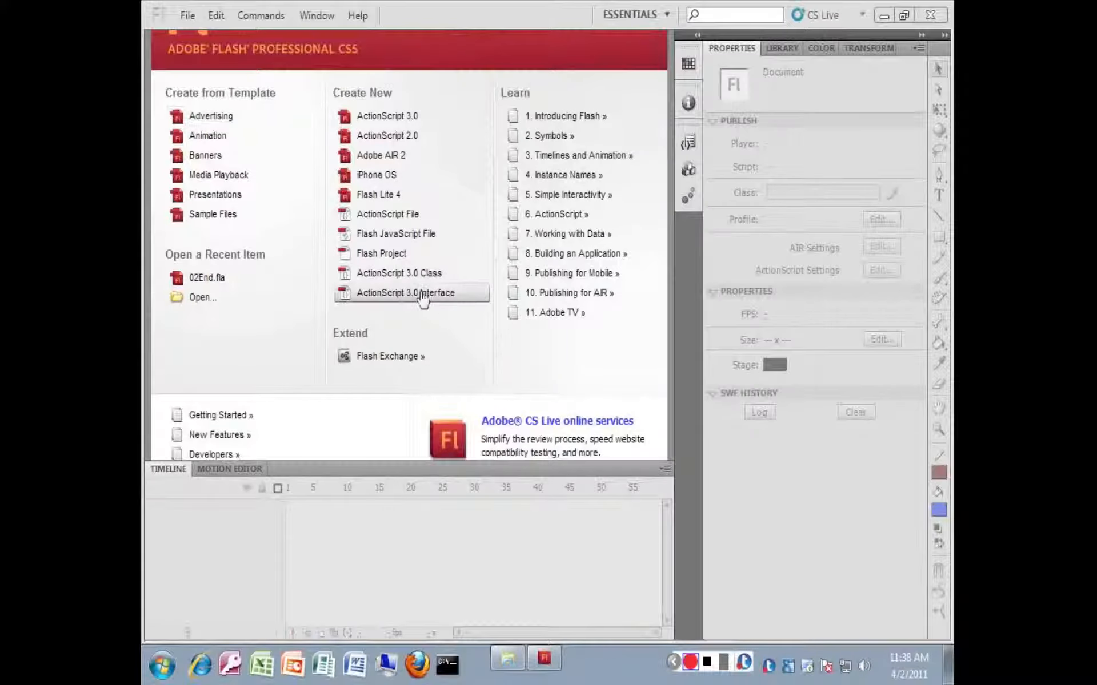
{"action": "left_click", "coordinate": [187, 15]}
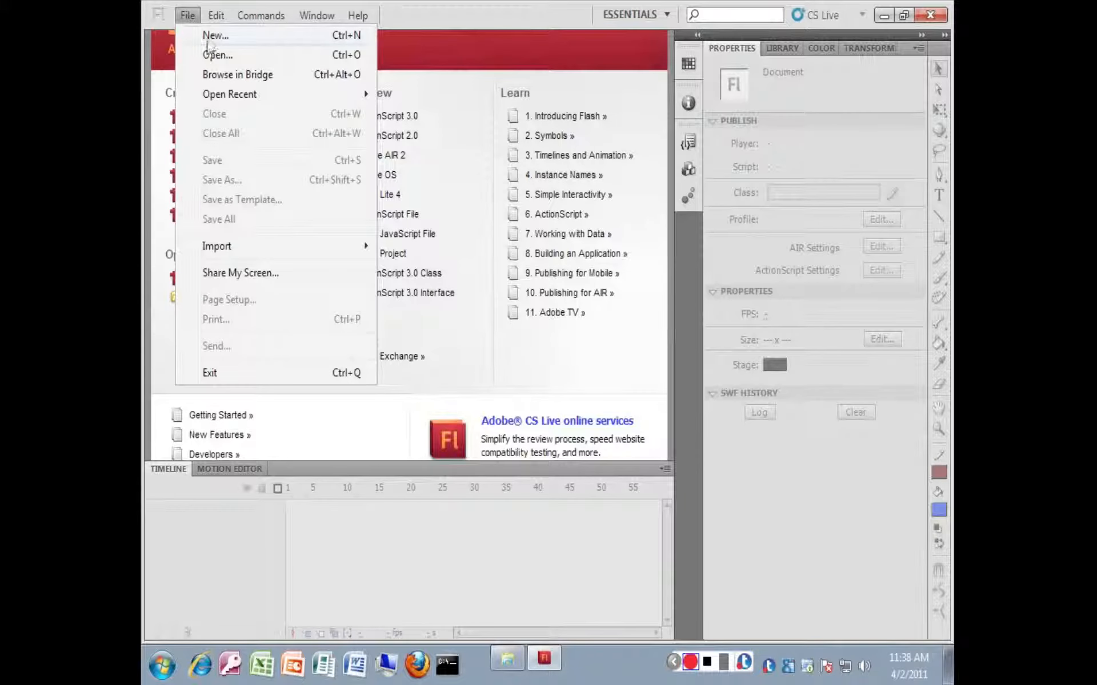
{"action": "left_click", "coordinate": [206, 36]}
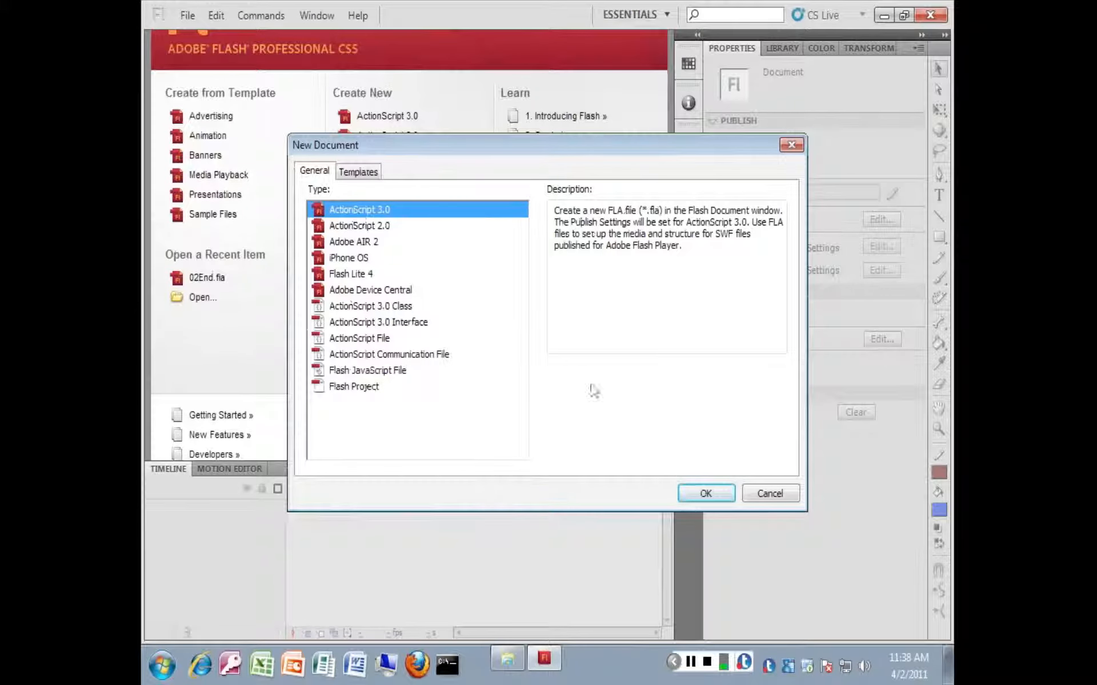
{"action": "left_click", "coordinate": [706, 494]}
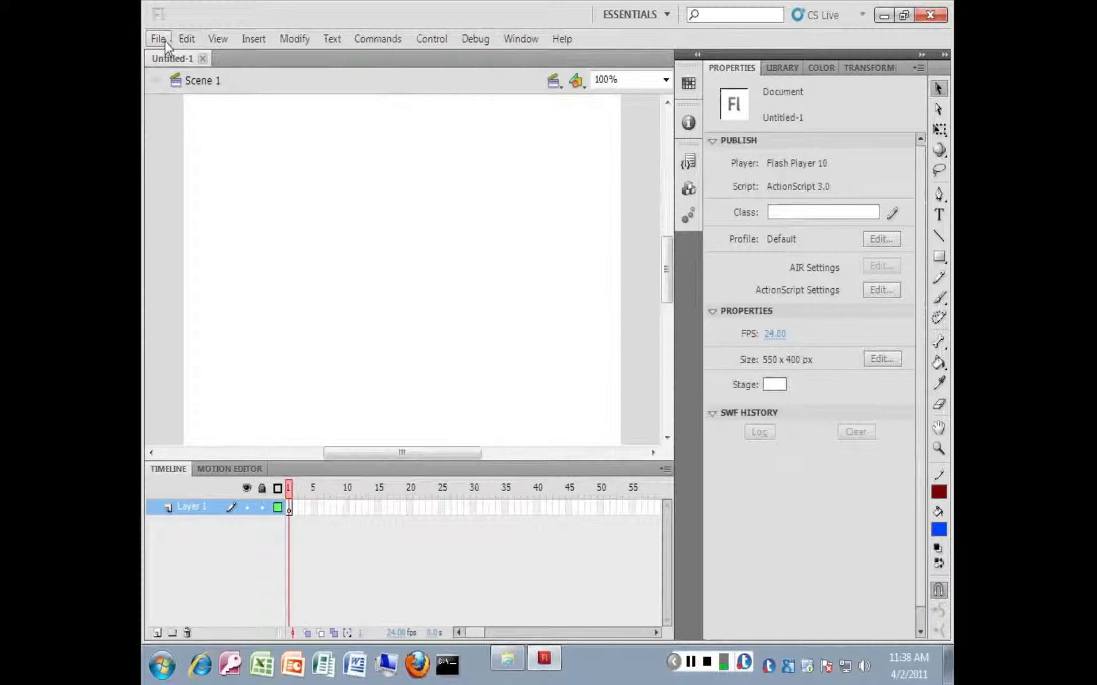
Save the new document as 02_workingcopy.fla in the Lesson02 folder on the Desktop.
{"action": "left_click", "coordinate": [159, 38]}
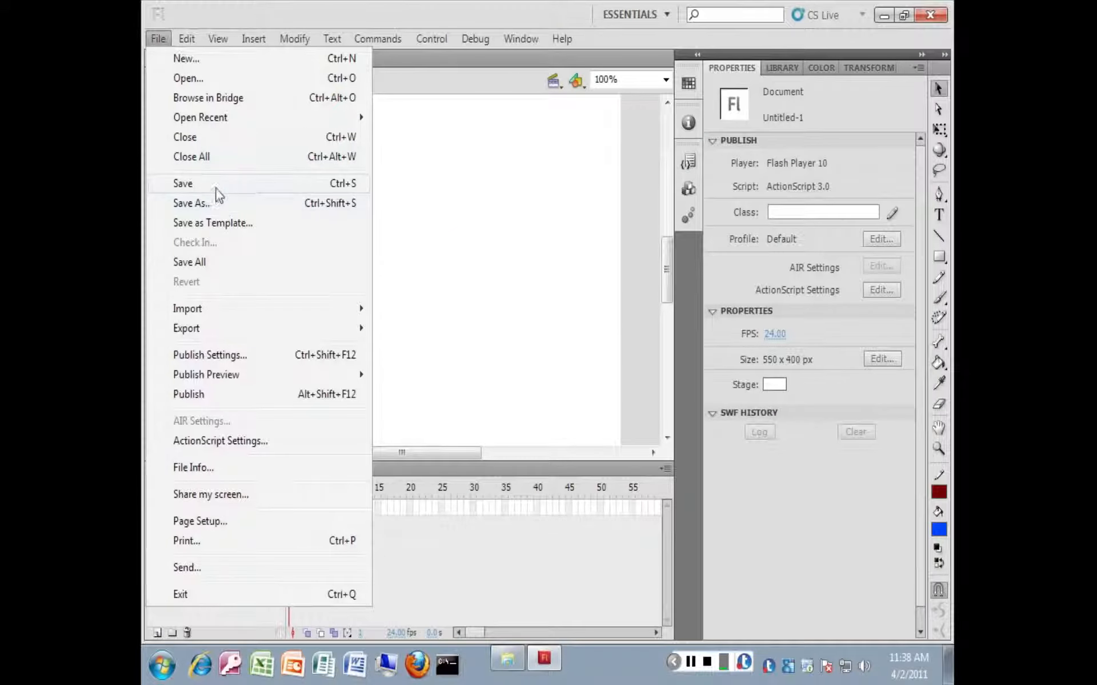
{"action": "left_click", "coordinate": [216, 188]}
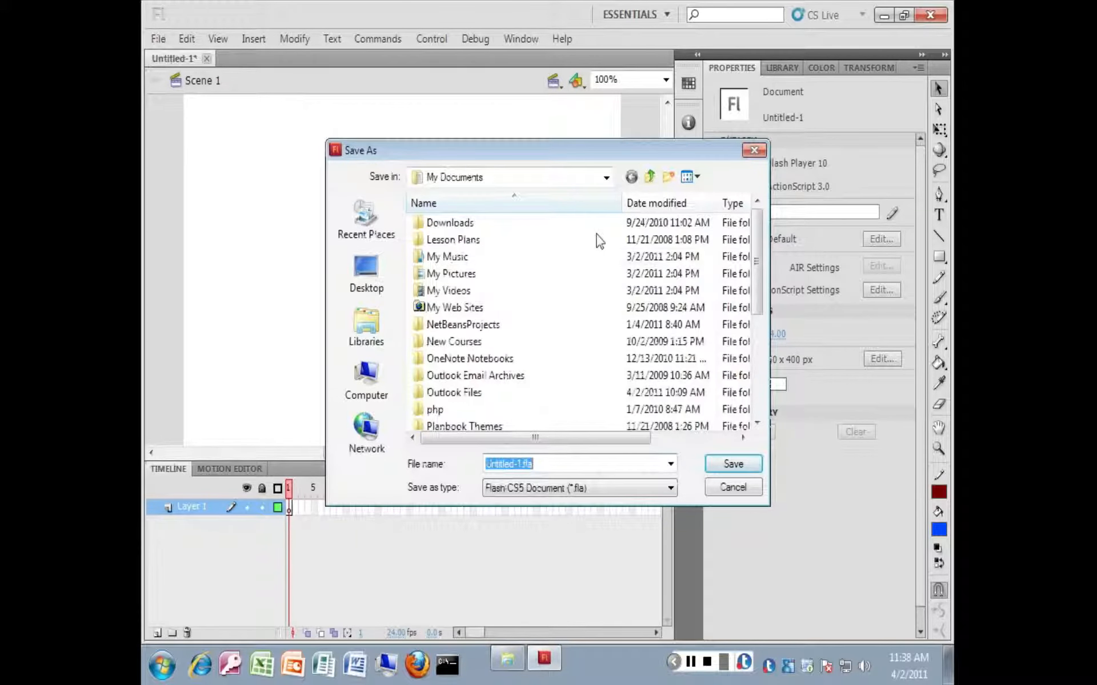
{"action": "left_click", "coordinate": [380, 282]}
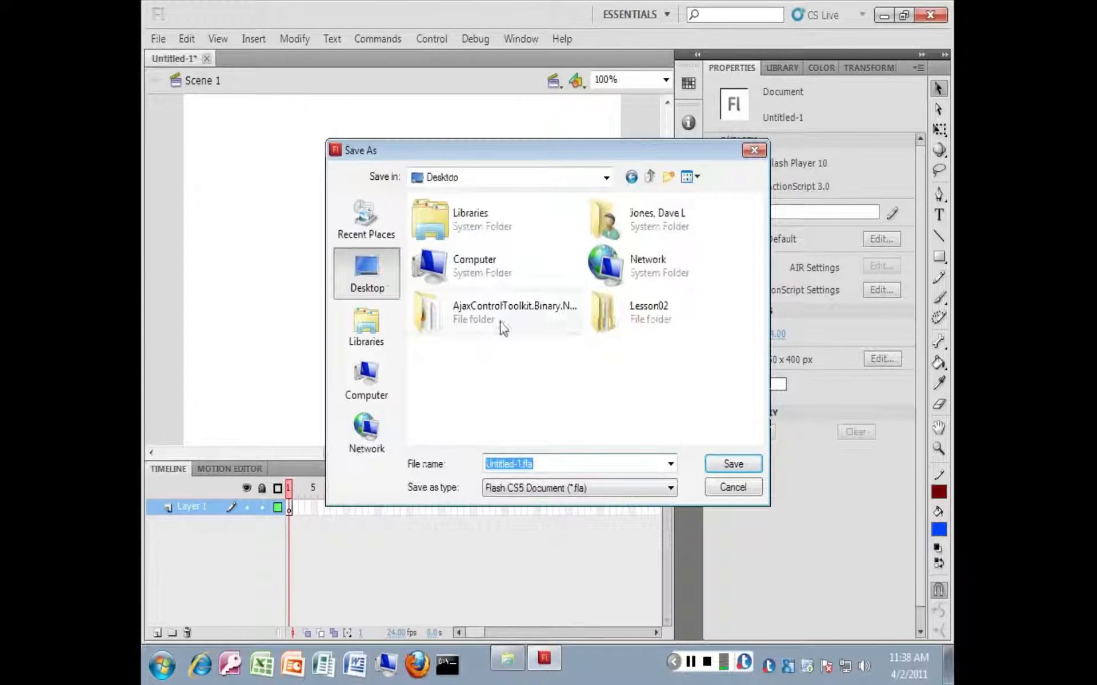
{"action": "double_click", "coordinate": [657, 314]}
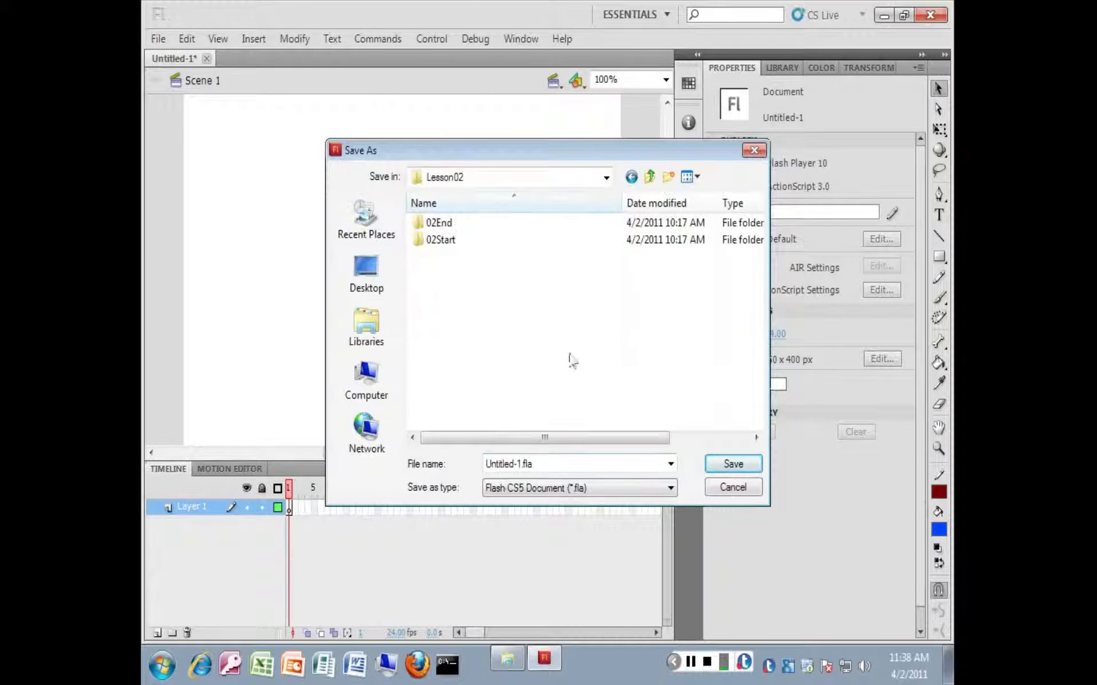
{"action": "left_click", "coordinate": [545, 468]}
{"action": "left_click_drag", "start_coordinate": [545, 468], "coordinate": [392, 457]}
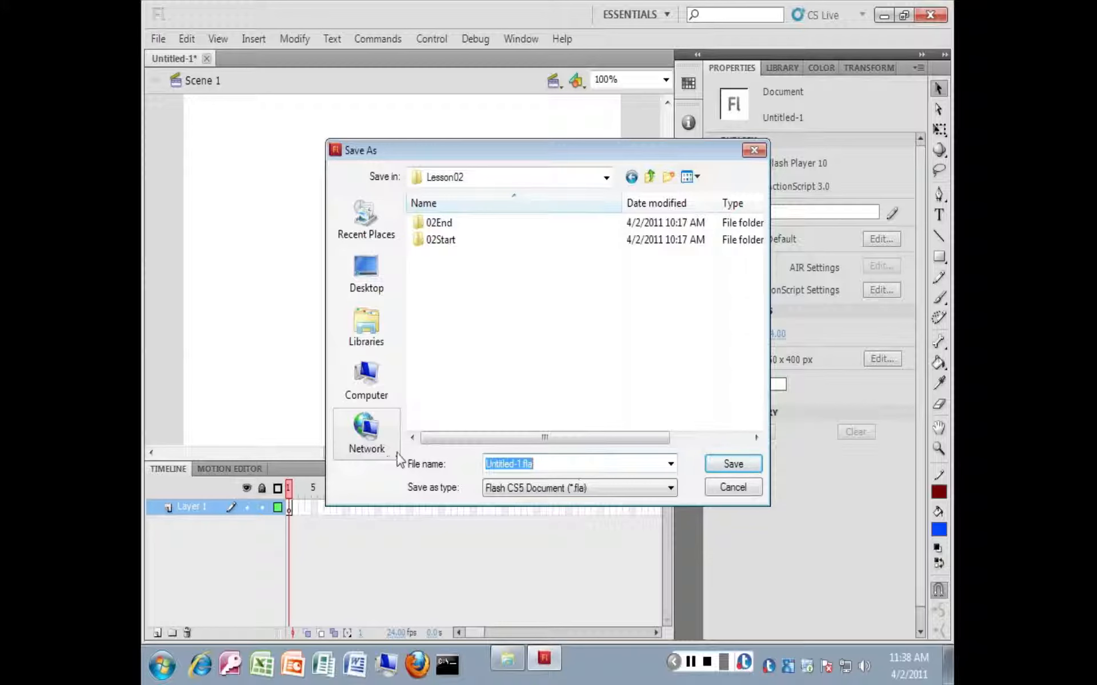
{"action": "type", "text": "02_workin"}
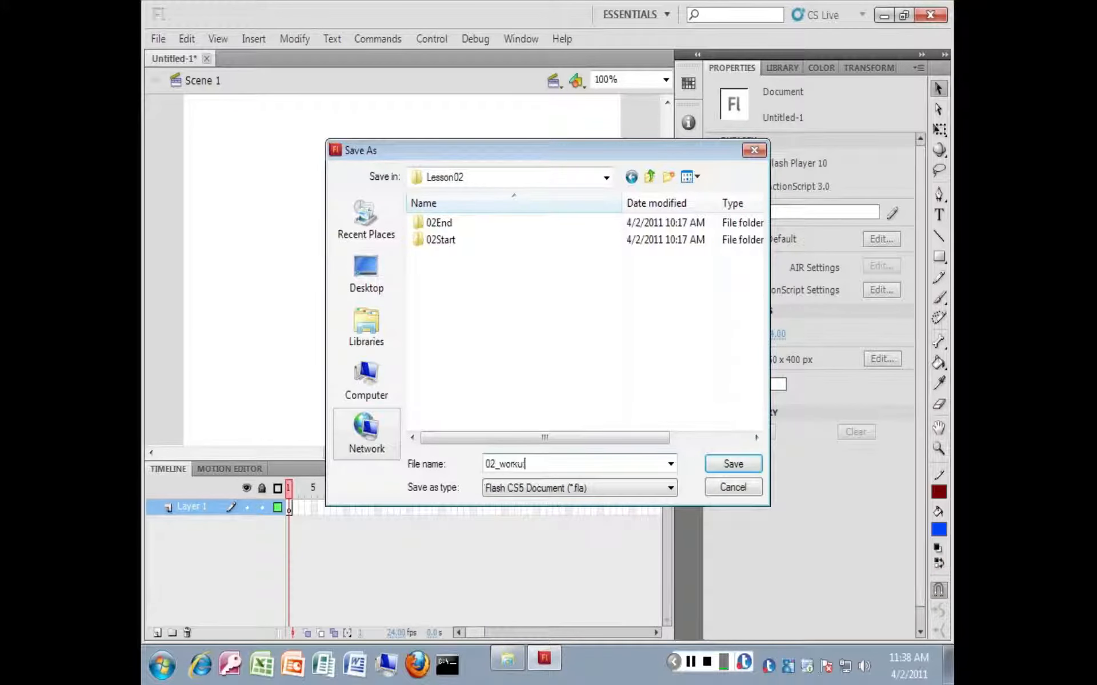
{"action": "type", "text": "g"}
{"action": "key", "text": "BackSpace"}
{"action": "key", "text": "BackSpace"}
{"action": "key", "text": "BackSpace"}
{"action": "type", "text": "ingcopy.fla"}
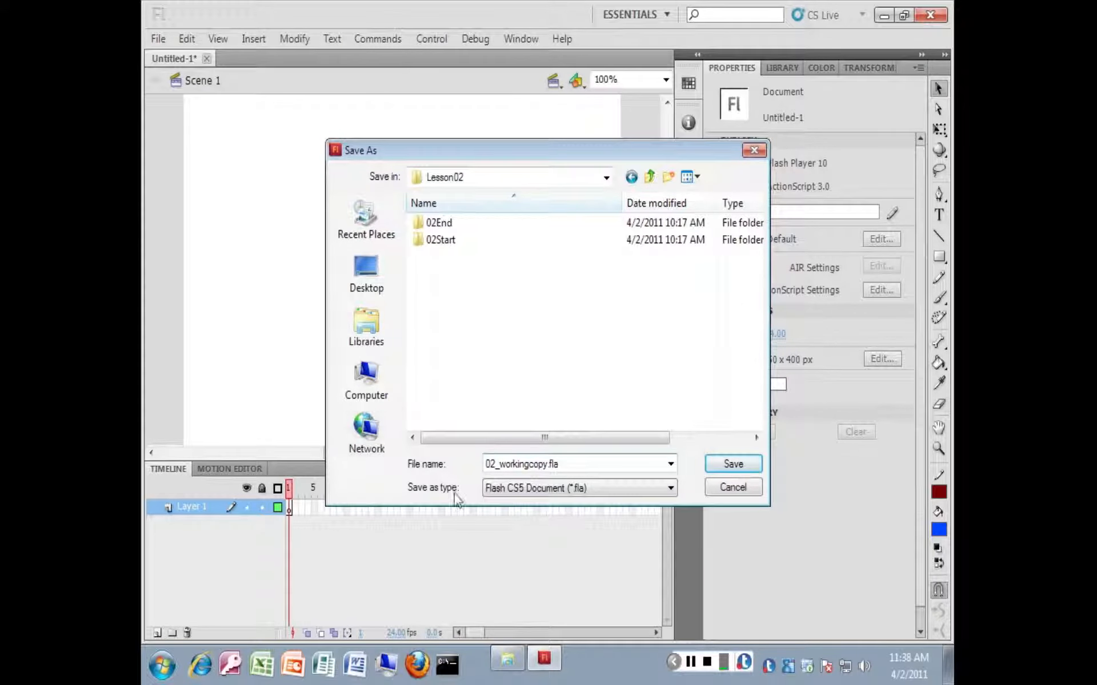
{"action": "left_click", "coordinate": [718, 464]}
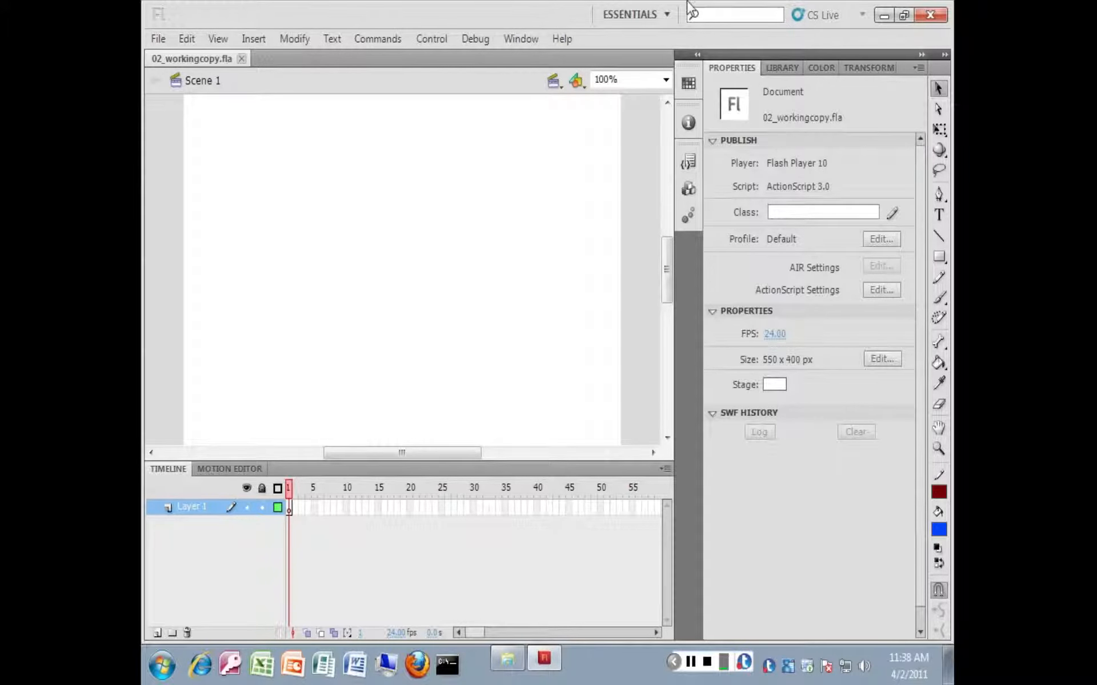
Reset the Essentials workspace to its default layout.
{"action": "left_click", "coordinate": [632, 13]}
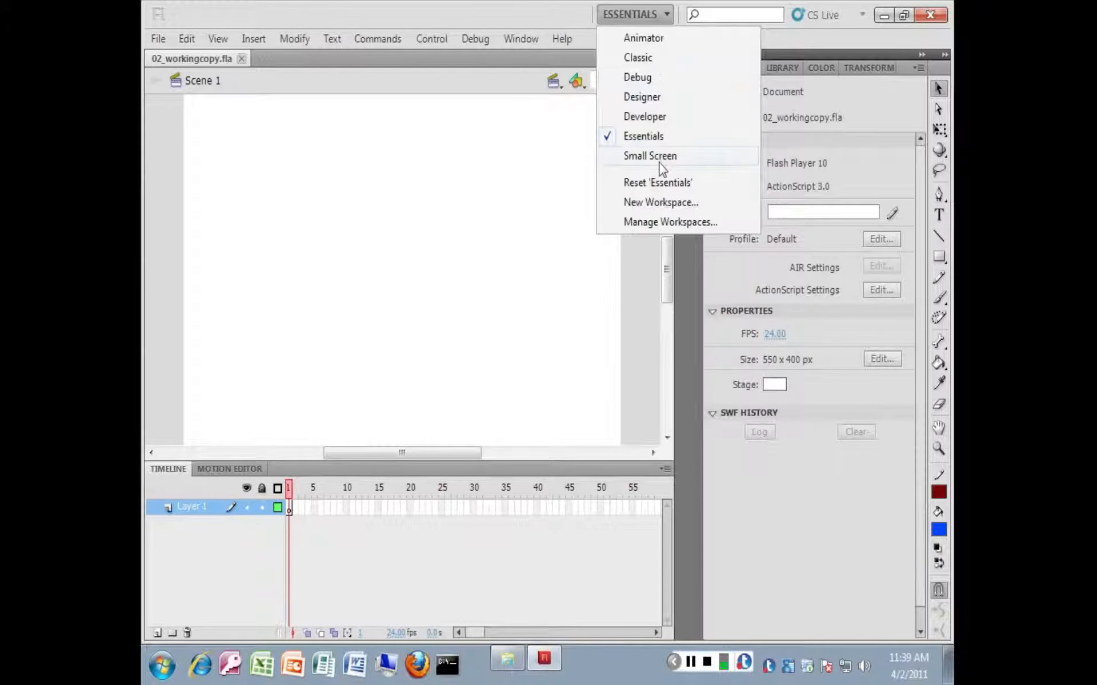
{"action": "left_click", "coordinate": [657, 181]}
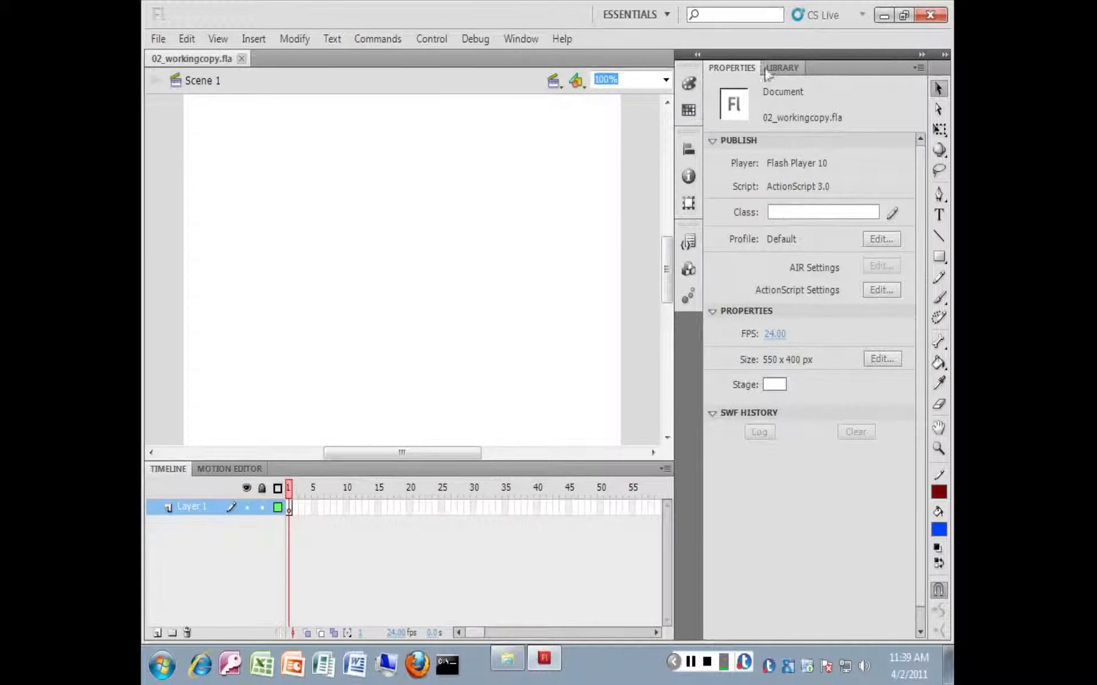
Set the document's stage size to 700 x 200 px and its background color to #CC9966.
{"action": "left_click", "coordinate": [882, 359]}
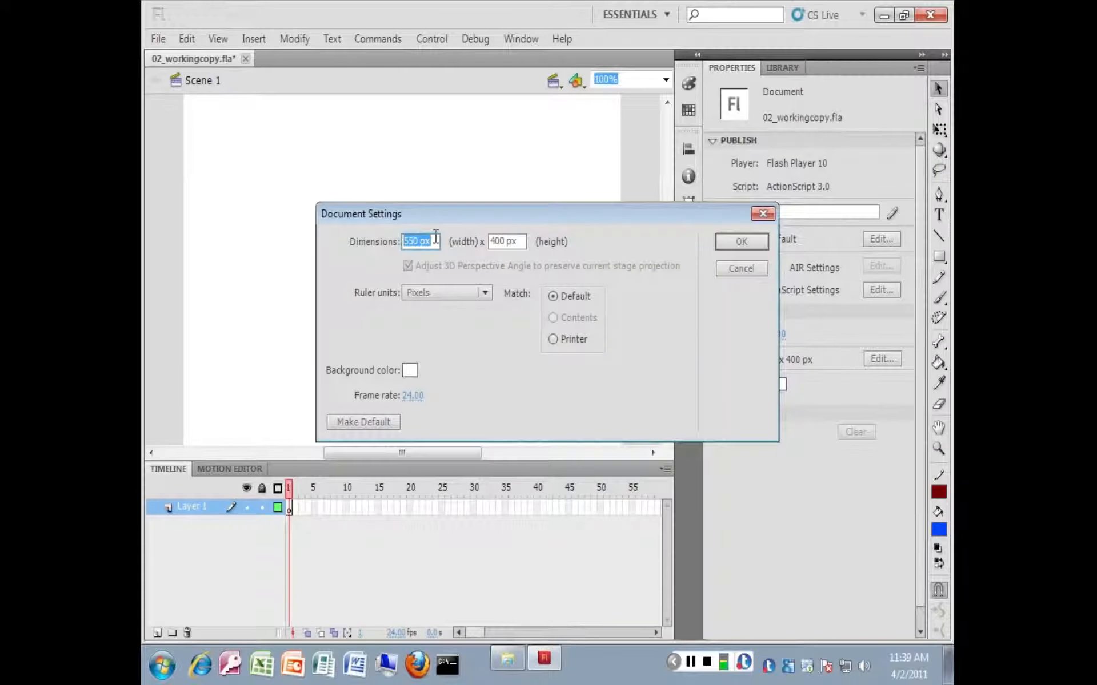
{"action": "type", "text": "700"}
{"action": "key", "text": "Tab"}
{"action": "type", "text": "200"}
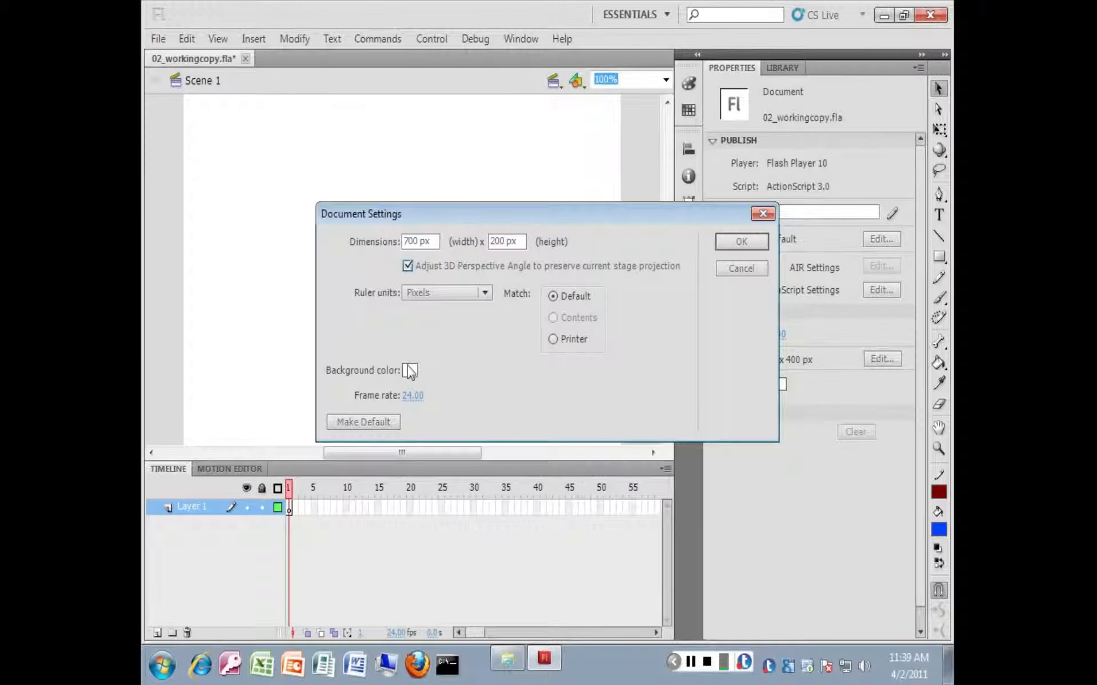
{"action": "left_click", "coordinate": [410, 370]}
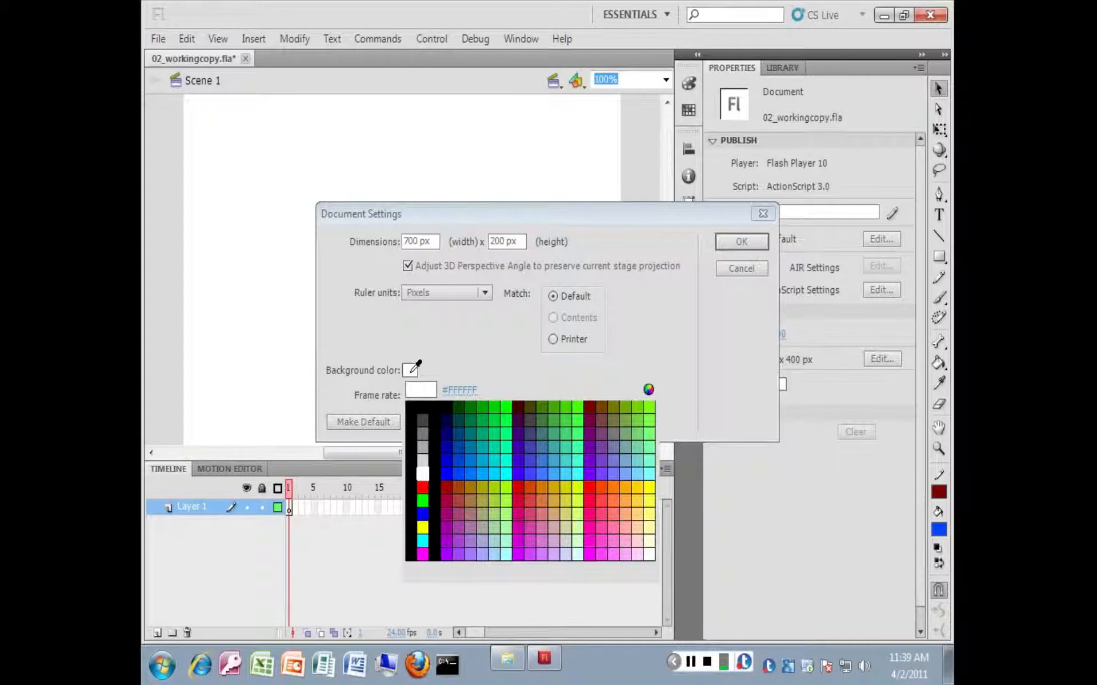
{"action": "left_click", "coordinate": [419, 394]}
{"action": "left_click", "coordinate": [410, 370]}
{"action": "left_click", "coordinate": [459, 390]}
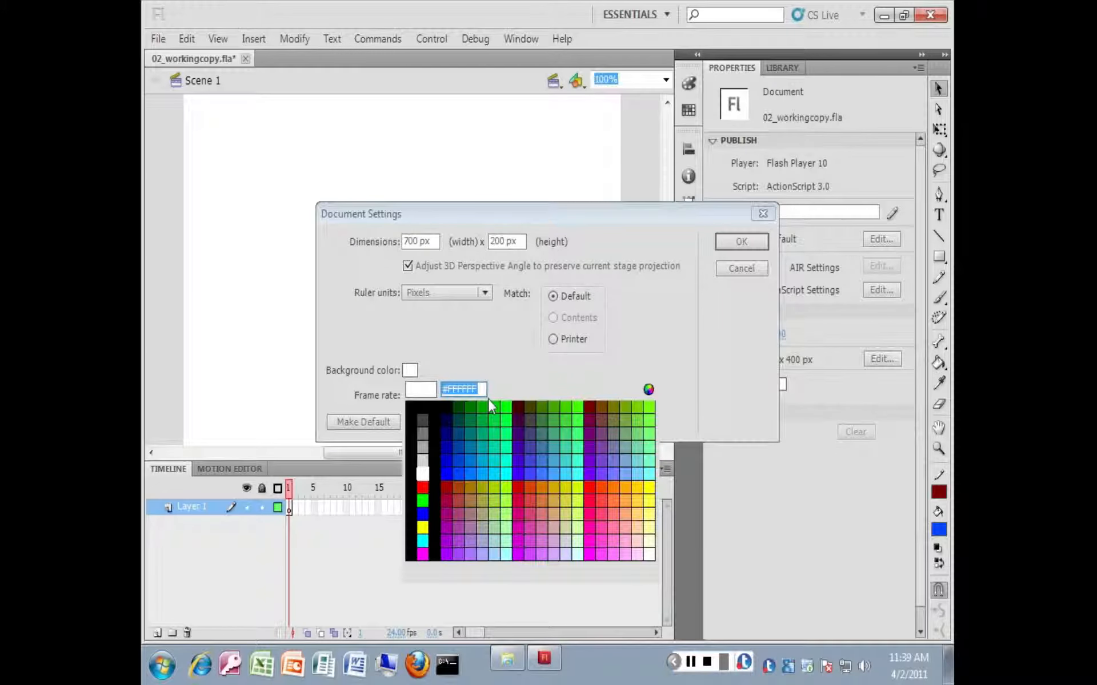
{"action": "type", "text": "cc9966"}
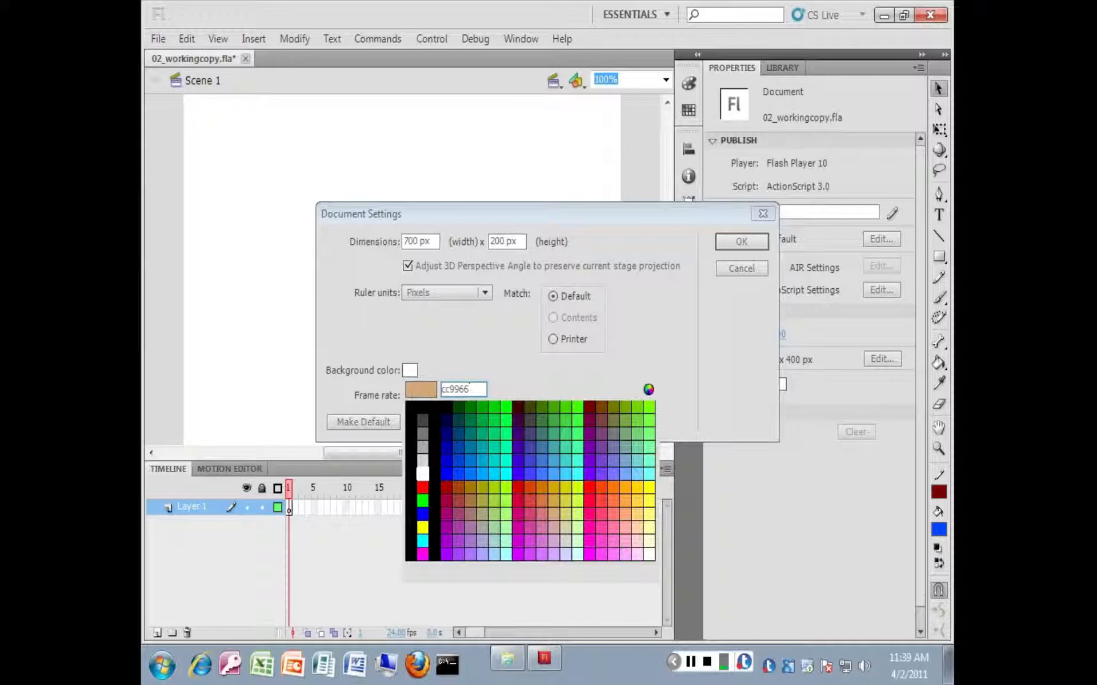
{"action": "key", "text": "Return"}
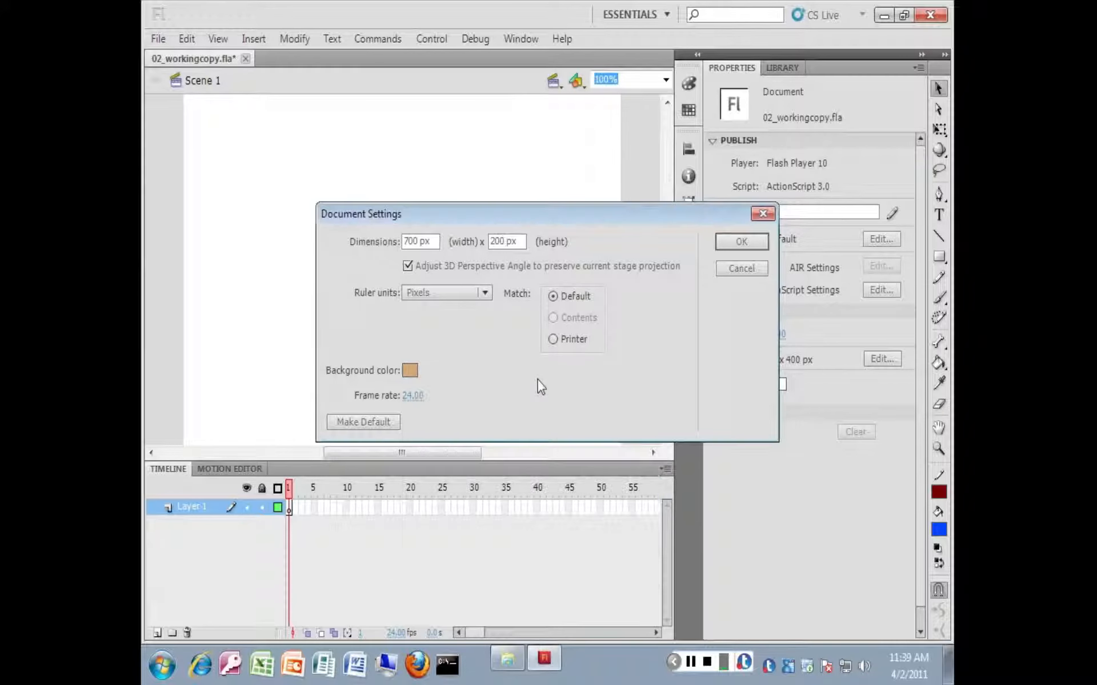
{"action": "left_click", "coordinate": [734, 244]}
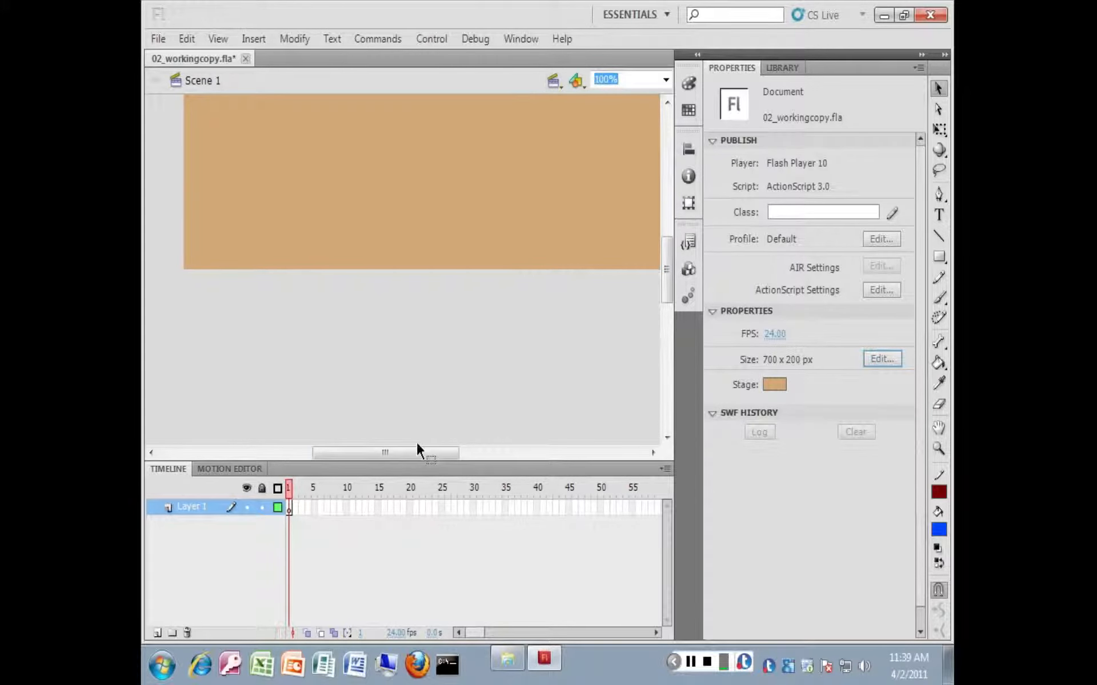
Zoom in on the stage to 200% and return the magnification to 100%.
{"action": "mouse_move", "coordinate": [426, 454]}
{"action": "left_mouse_down"}
{"action": "mouse_move", "coordinate": [471, 454]}
{"action": "mouse_move", "coordinate": [444, 452]}
{"action": "left_mouse_up"}
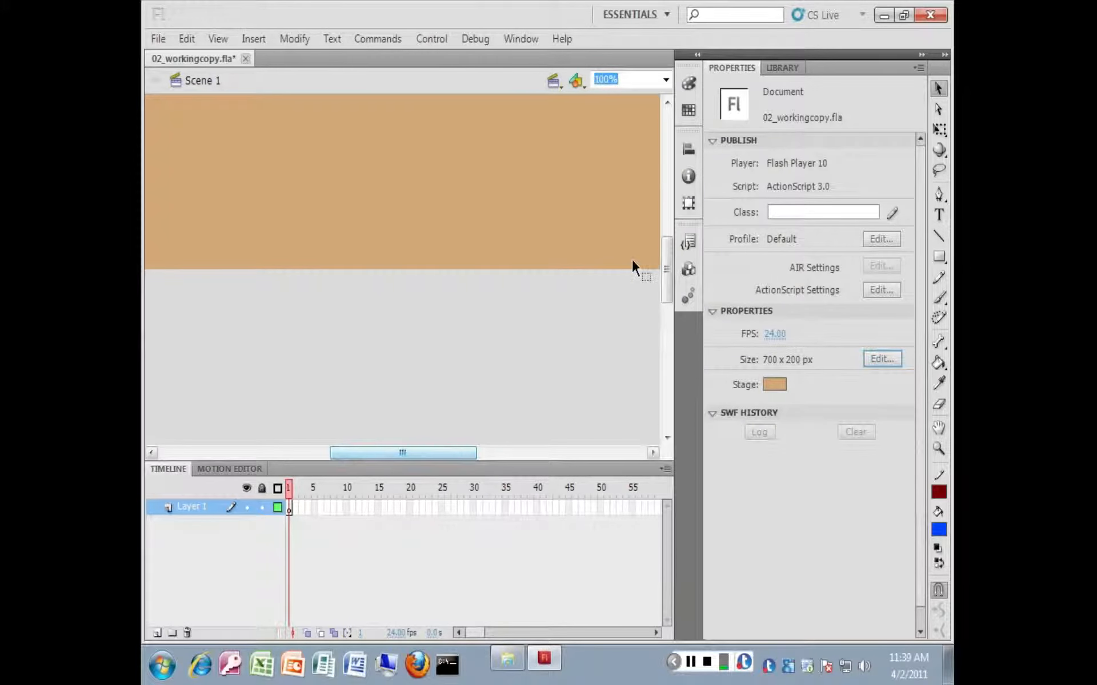
{"action": "left_click_drag", "start_coordinate": [666, 260], "coordinate": [667, 240]}
{"action": "left_click_drag", "start_coordinate": [463, 454], "coordinate": [457, 453]}
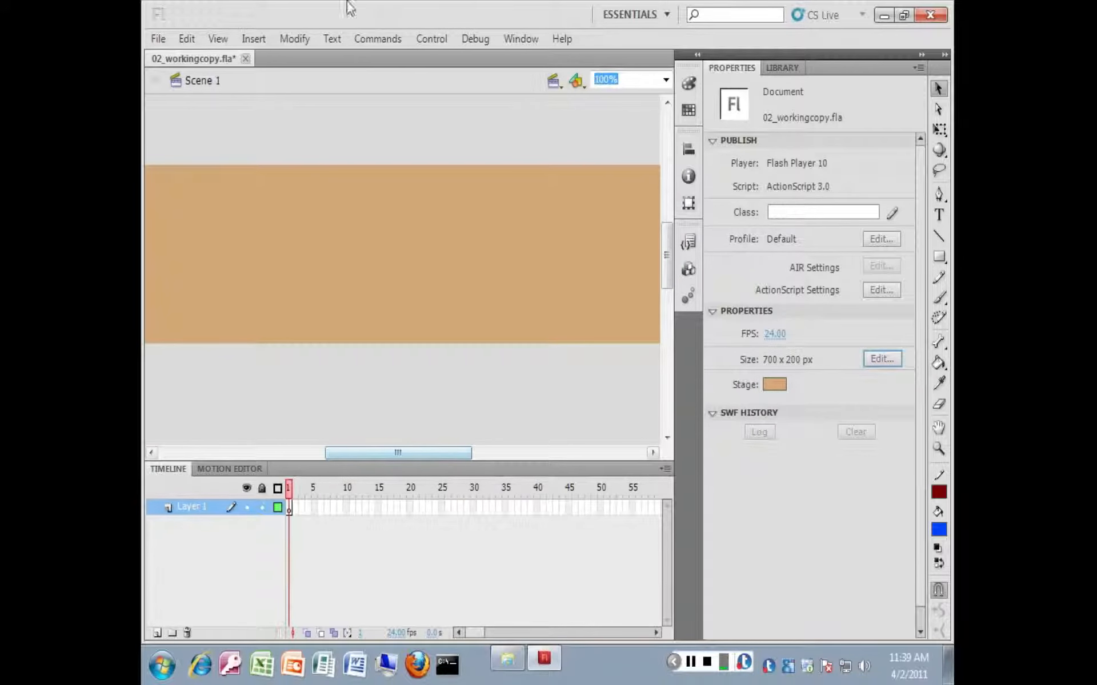
{"action": "left_click", "coordinate": [299, 42]}
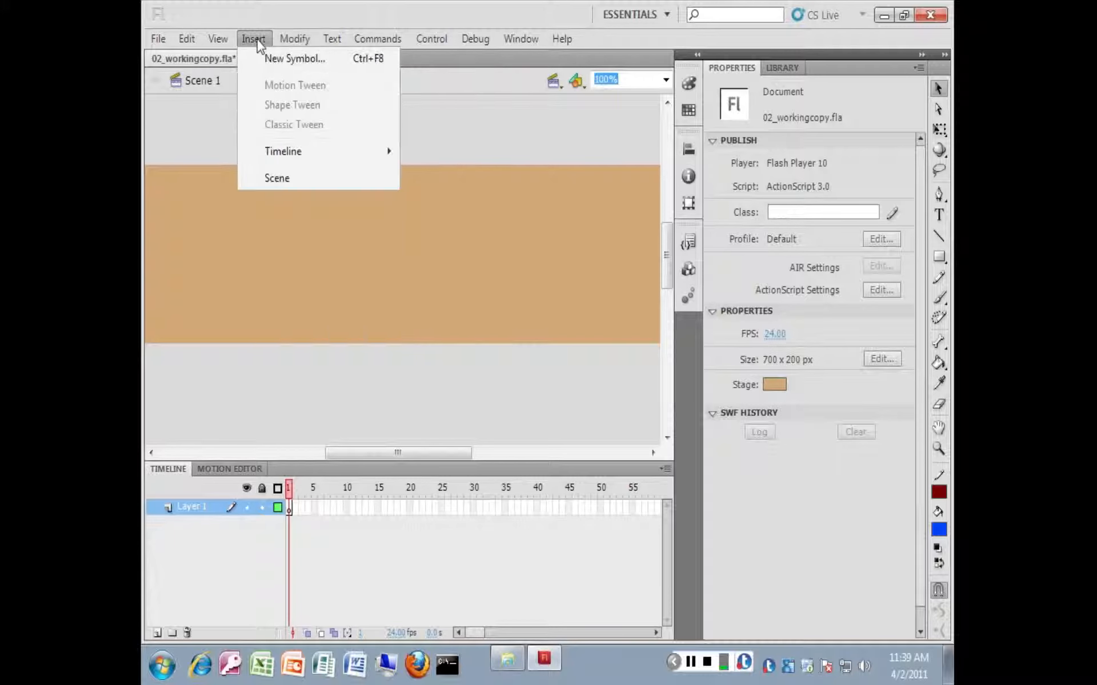
{"action": "left_click", "coordinate": [254, 38]}
{"action": "left_click", "coordinate": [218, 38]}
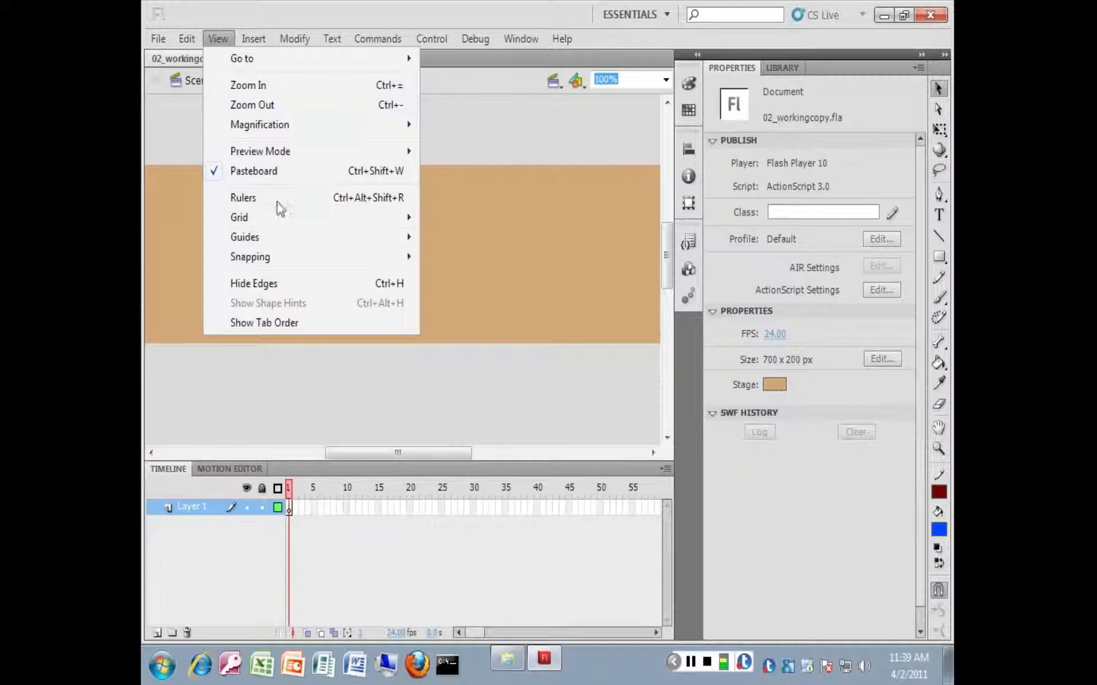
{"action": "left_click", "coordinate": [303, 94]}
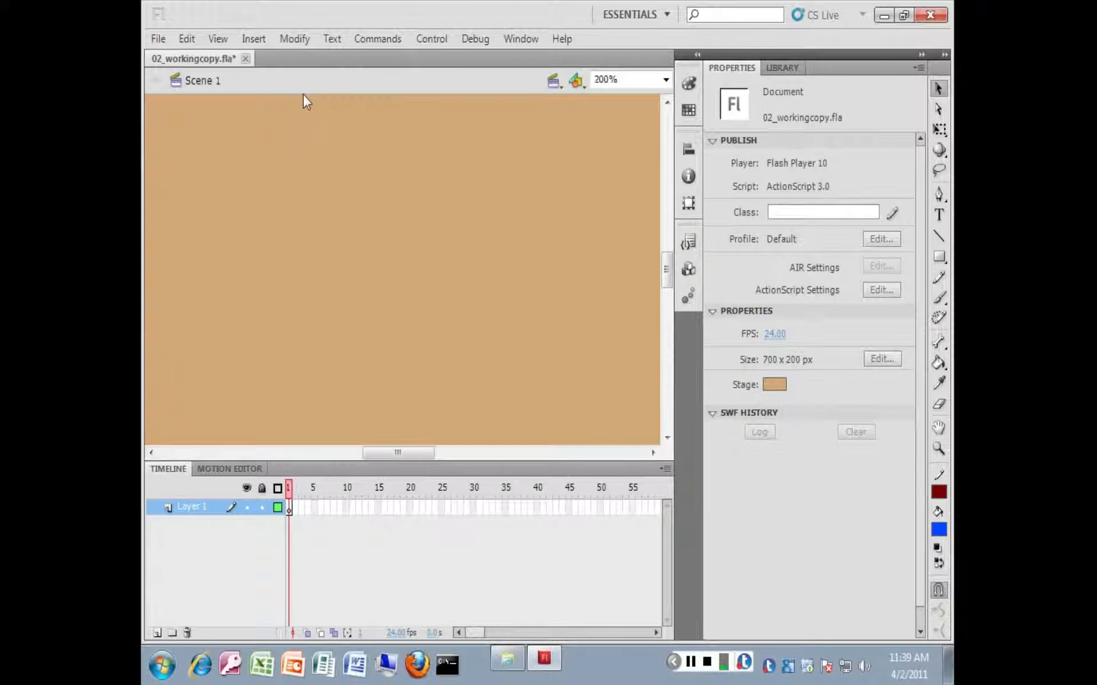
{"action": "left_click", "coordinate": [225, 43]}
{"action": "mouse_move", "coordinate": [265, 127]}
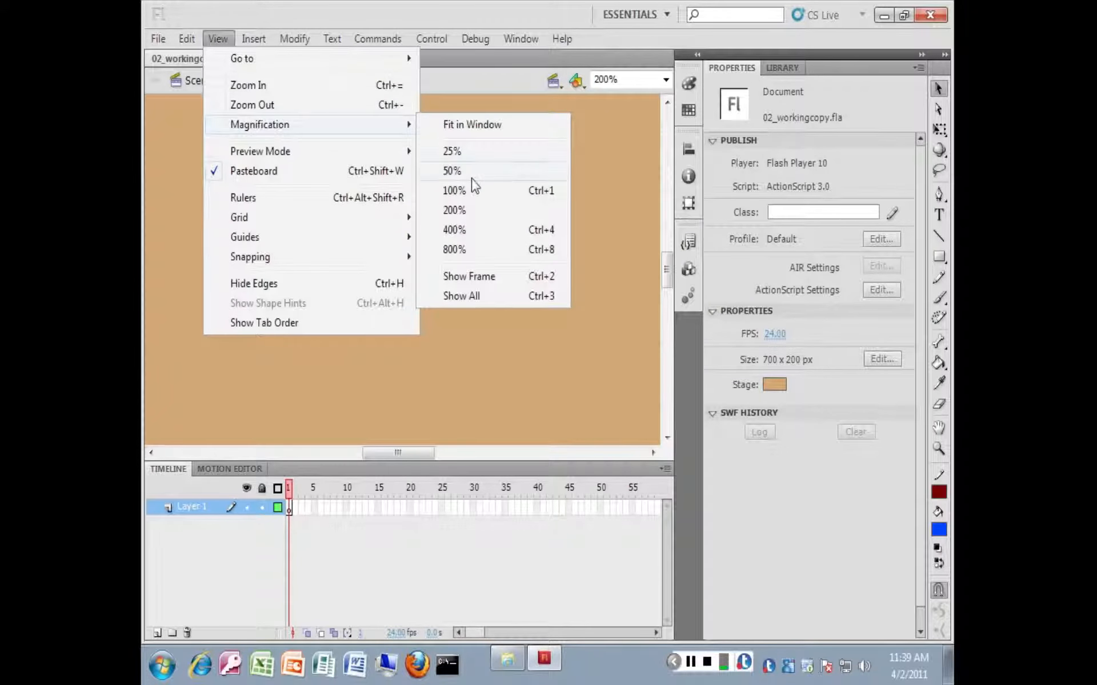
{"action": "left_click", "coordinate": [492, 189]}
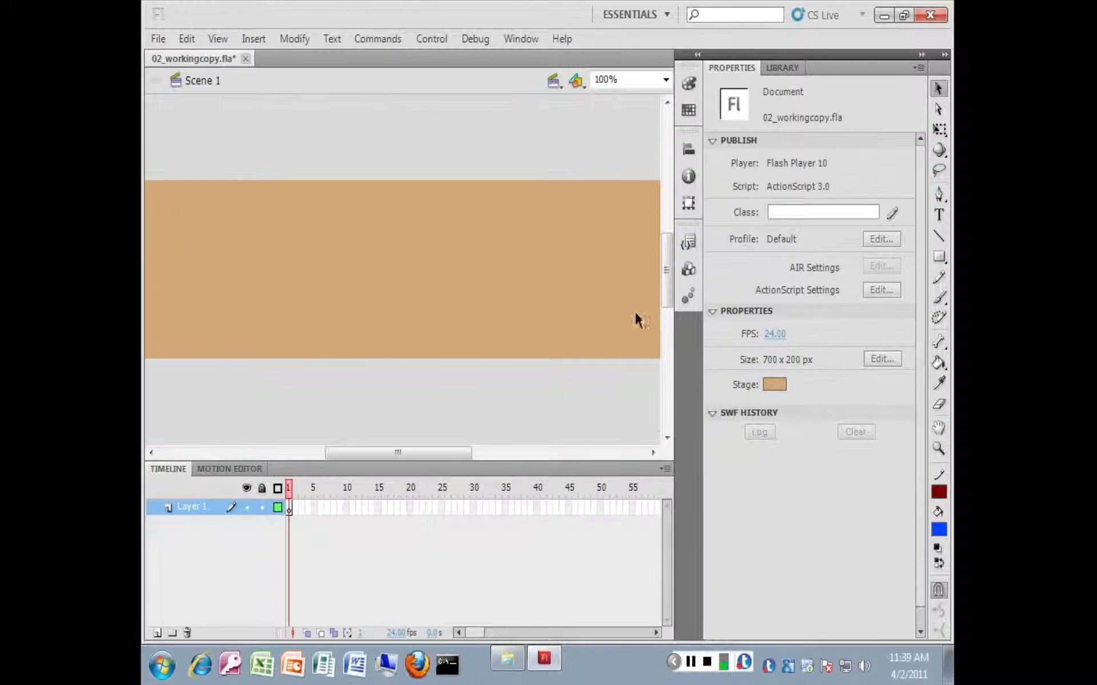
{"action": "mouse_move", "coordinate": [447, 452]}
{"action": "left_mouse_down"}
{"action": "mouse_move", "coordinate": [431, 451]}
{"action": "mouse_move", "coordinate": [465, 450]}
{"action": "mouse_move", "coordinate": [435, 450]}
{"action": "mouse_move", "coordinate": [447, 451]}
{"action": "left_mouse_up"}
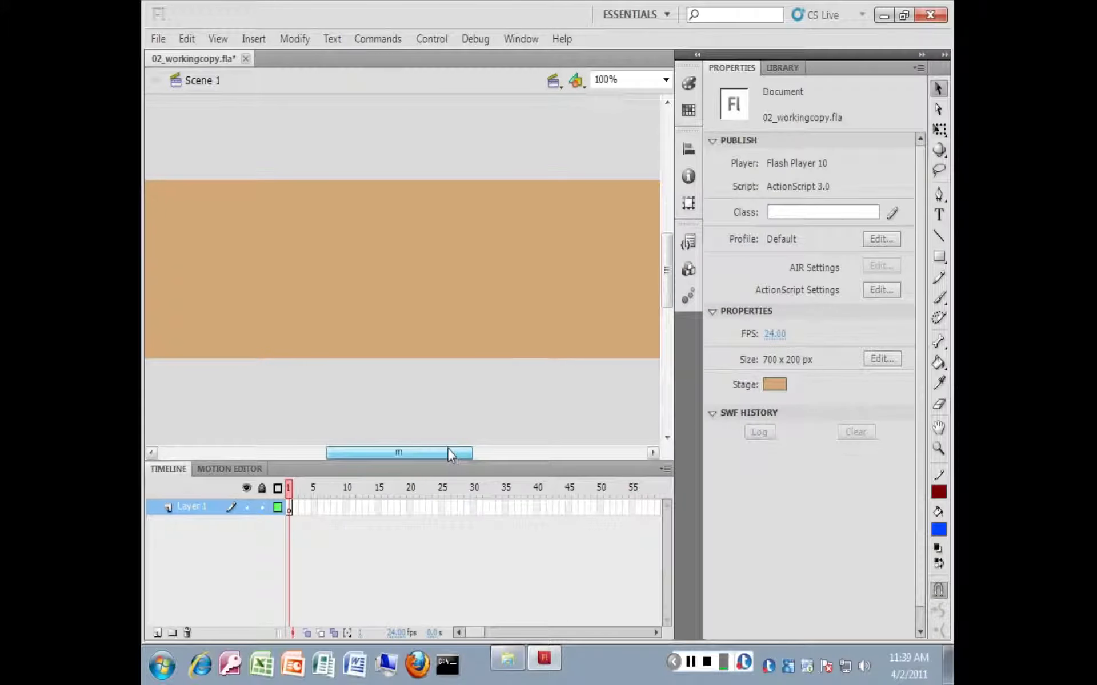
Set the stage magnification to Fit in Window.
{"action": "left_click", "coordinate": [297, 40]}
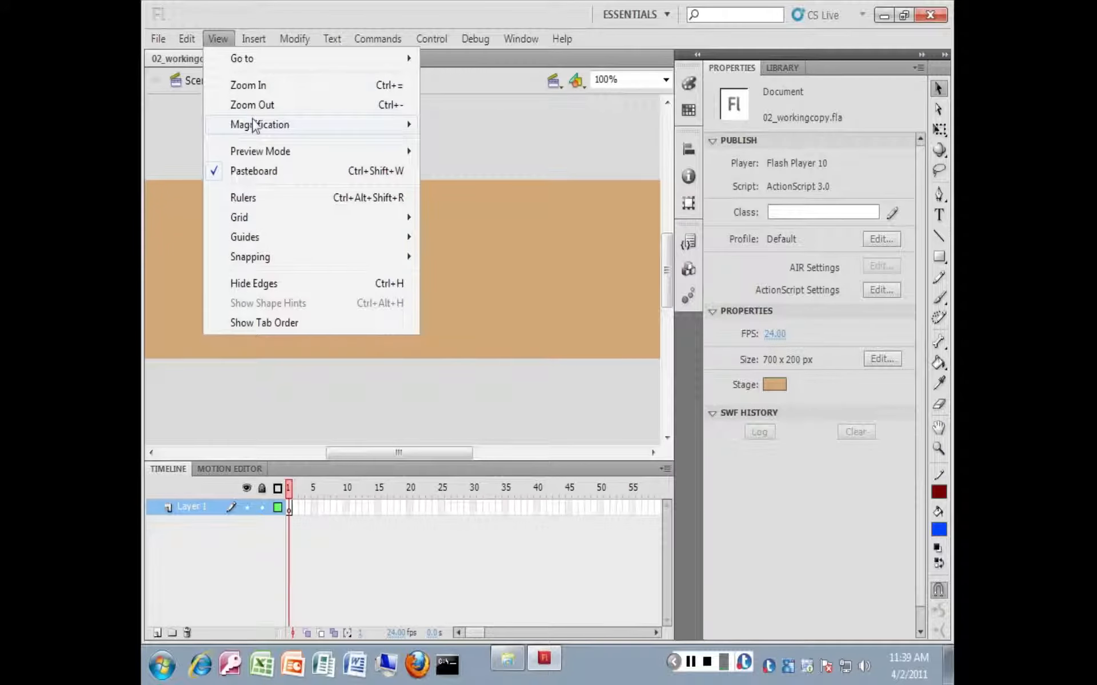
{"action": "mouse_move", "coordinate": [262, 124]}
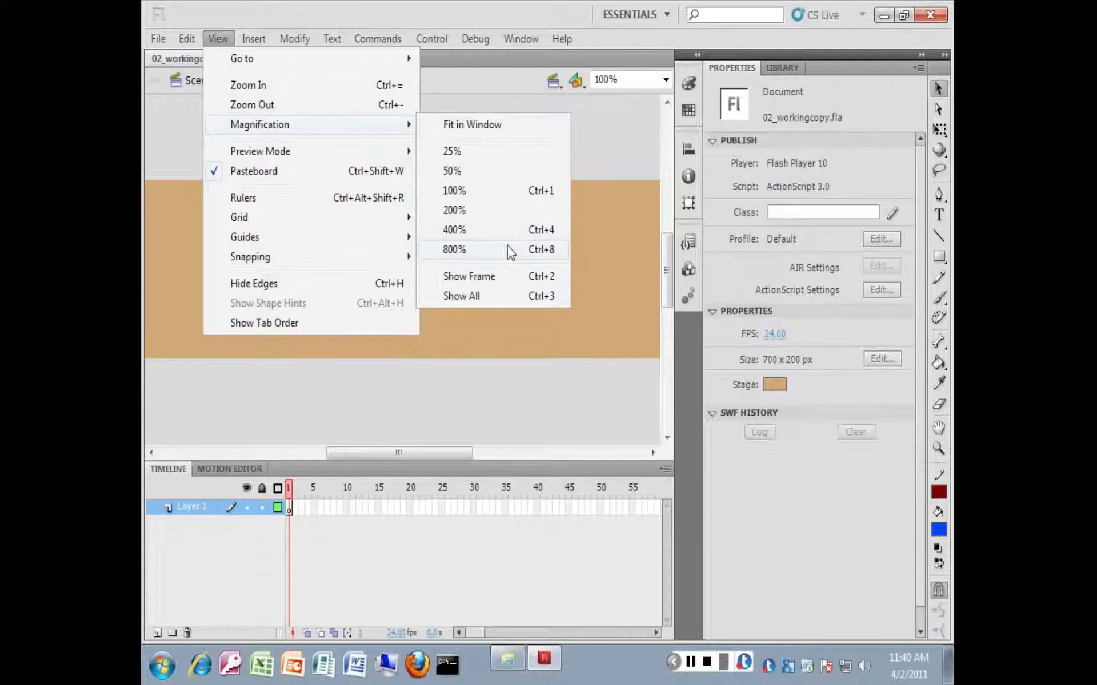
{"action": "left_click", "coordinate": [498, 125]}
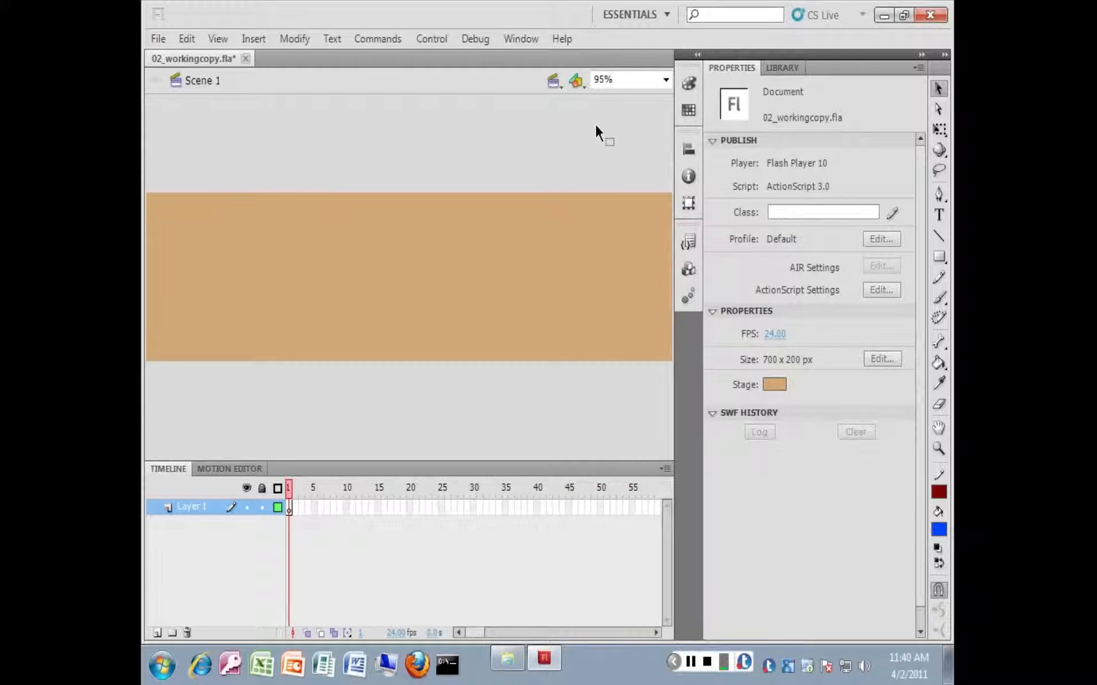
{"action": "left_click", "coordinate": [578, 80]}
{"action": "left_click", "coordinate": [547, 130]}
Activate the Rectangle tool with stroke color #663300 and an orange fill.
{"action": "left_click", "coordinate": [938, 257]}
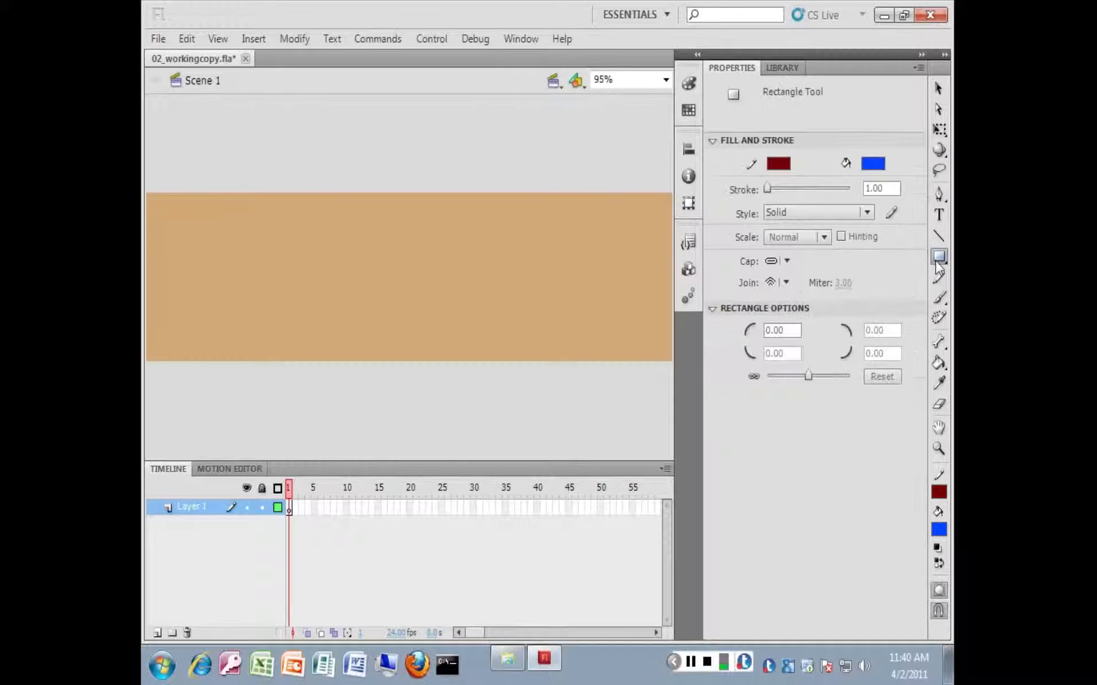
{"action": "left_click", "coordinate": [779, 164]}
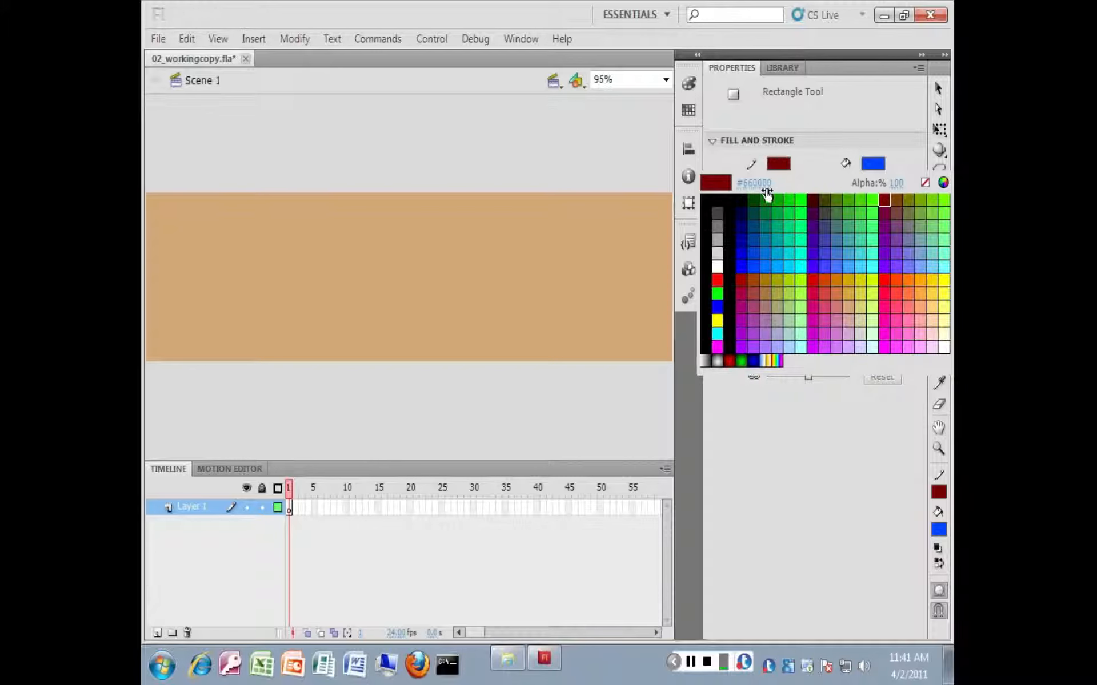
{"action": "left_click", "coordinate": [763, 183]}
{"action": "type", "text": "663300"}
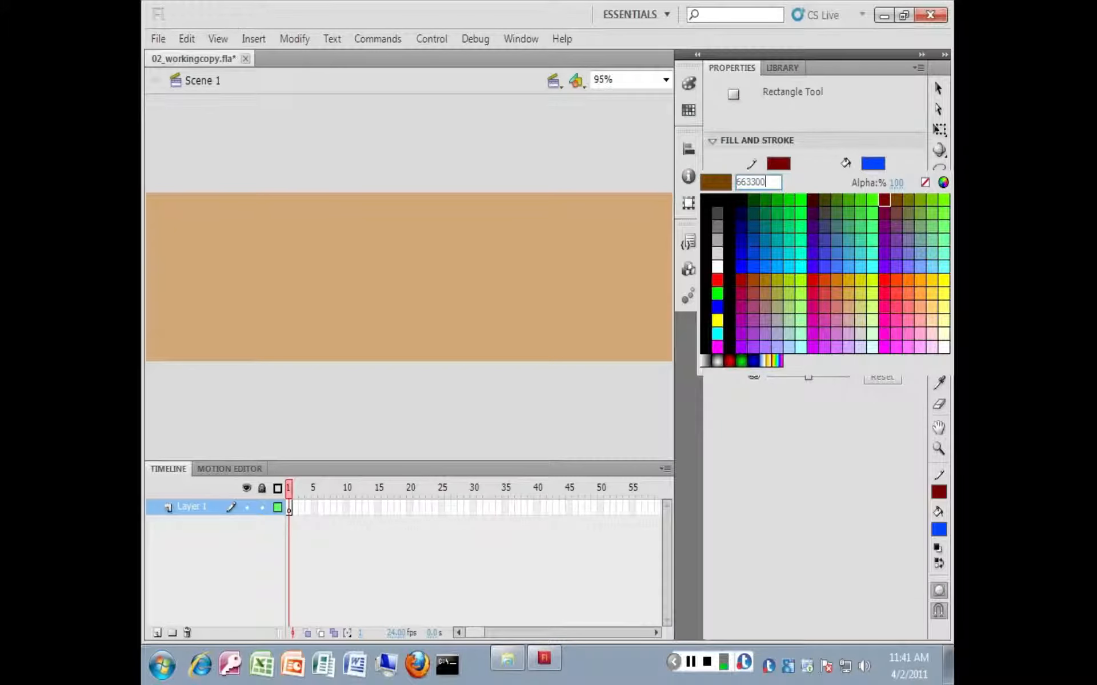
{"action": "key", "text": "Return"}
{"action": "left_click", "coordinate": [873, 164]}
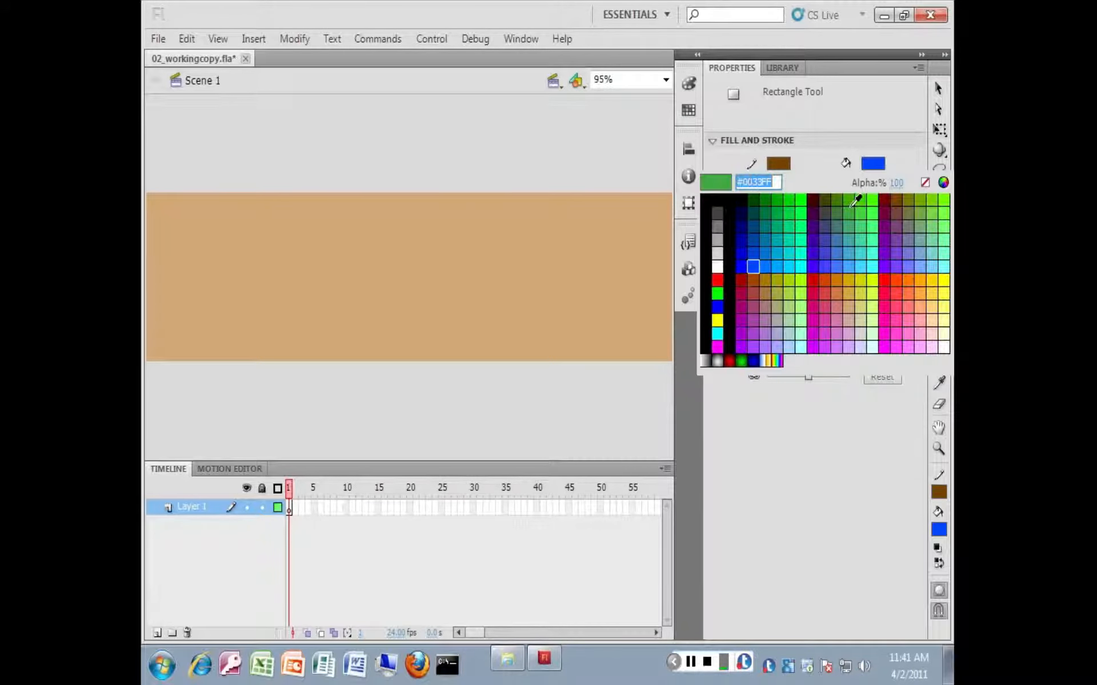
{"action": "type", "text": "c"}
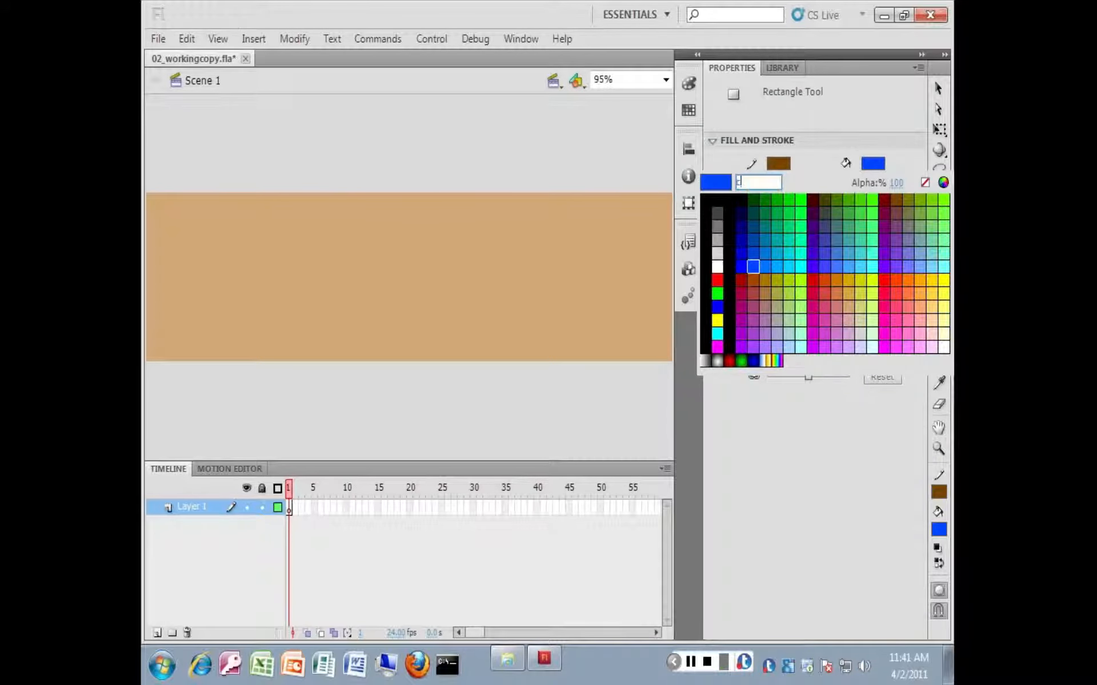
{"action": "type", "text": "c5600"}
{"action": "key", "text": "Return"}
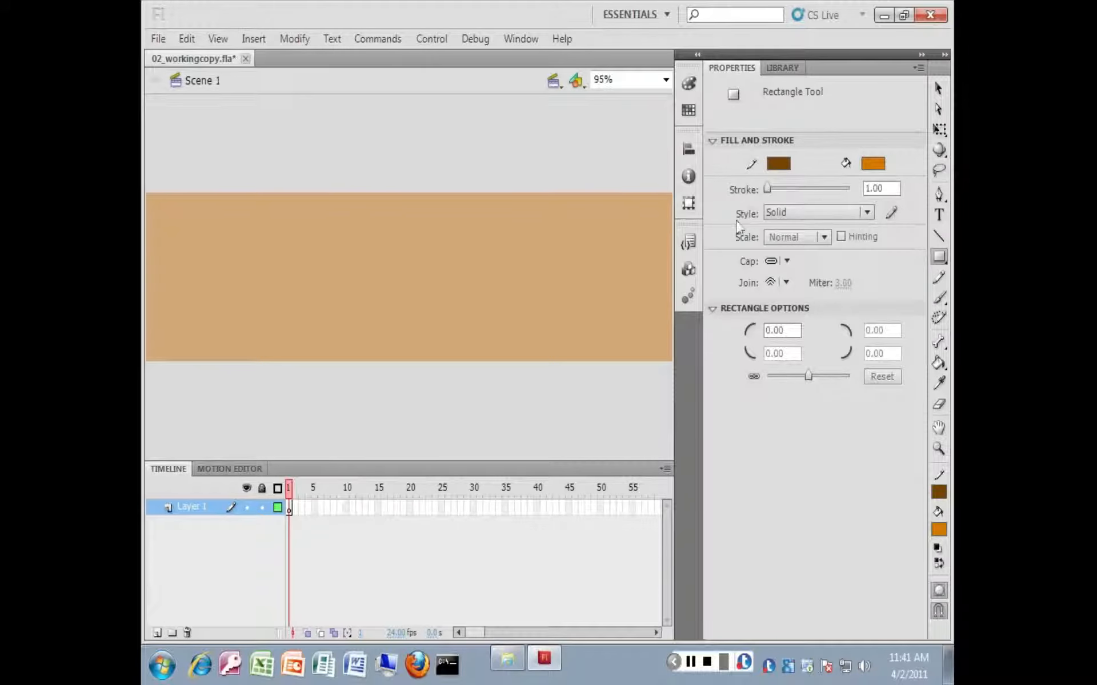
Draw a rectangle about 114 x 145 px on the right half of the stage and shift it slightly left.
{"action": "left_click_drag", "start_coordinate": [464, 218], "coordinate": [549, 340]}
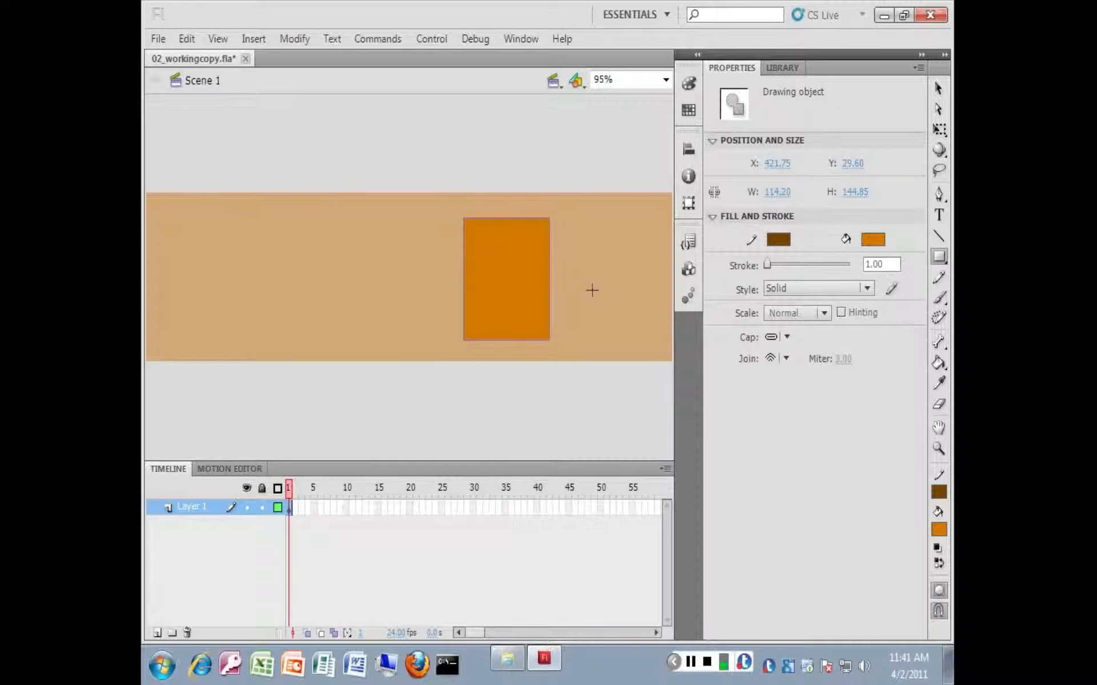
{"action": "left_click", "coordinate": [938, 89]}
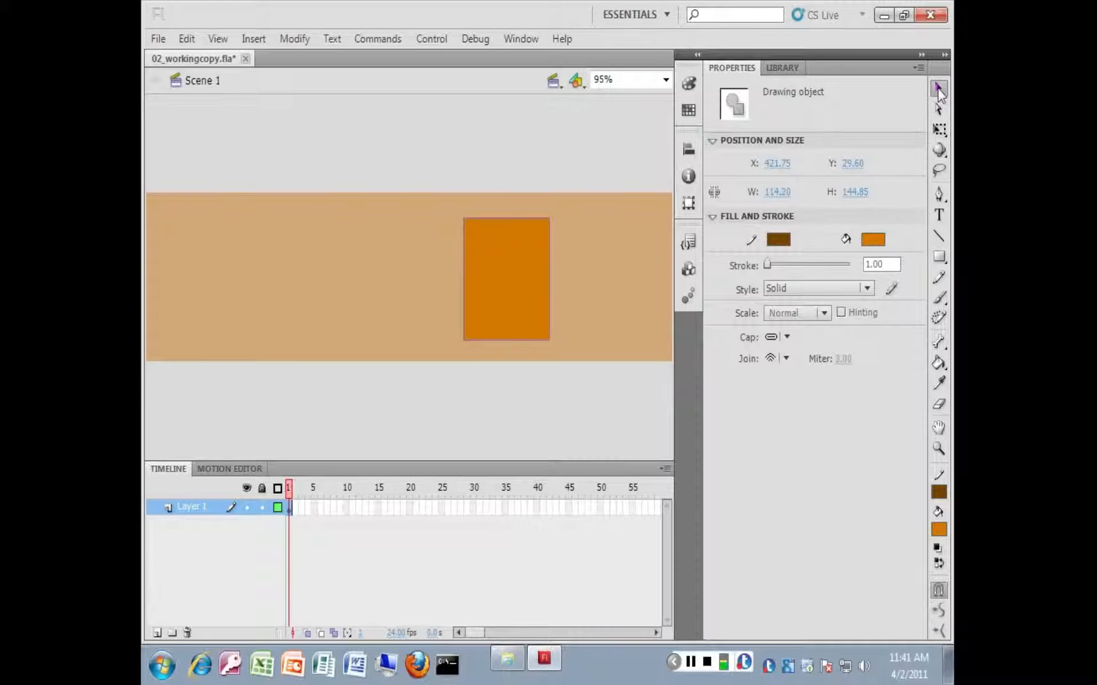
{"action": "left_click_drag", "start_coordinate": [512, 292], "coordinate": [490, 286]}
{"action": "left_click", "coordinate": [560, 241]}
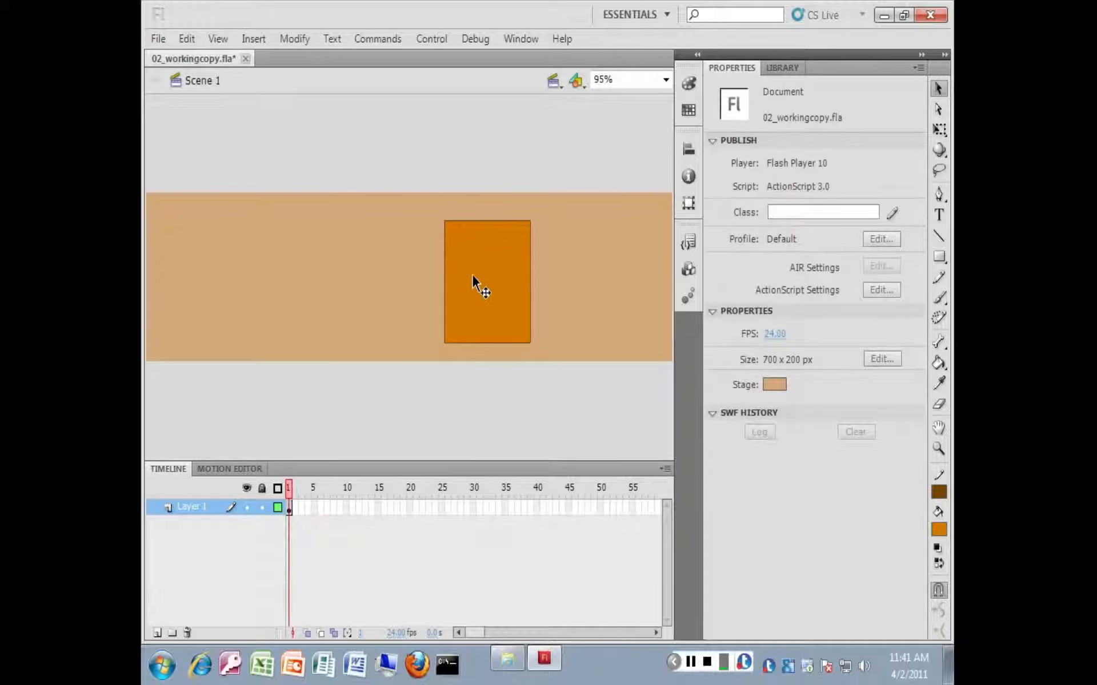
Enter the rectangle's drawing object for editing and return to Scene 1.
{"action": "left_click", "coordinate": [499, 281]}
{"action": "double_click", "coordinate": [500, 281]}
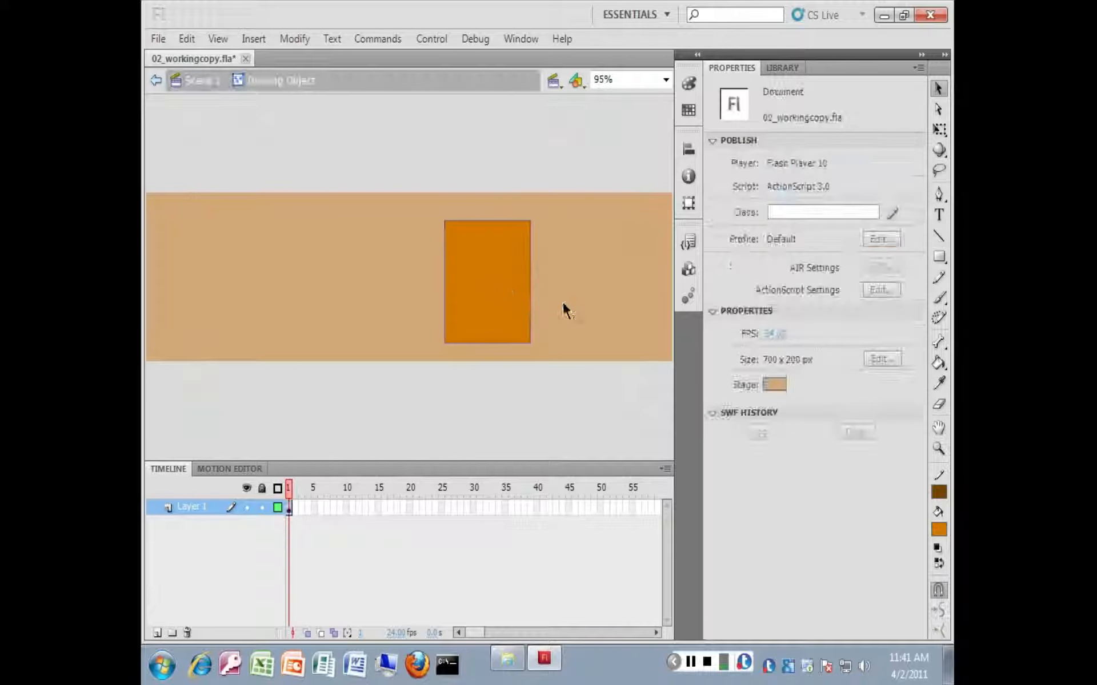
{"action": "left_click", "coordinate": [198, 81]}
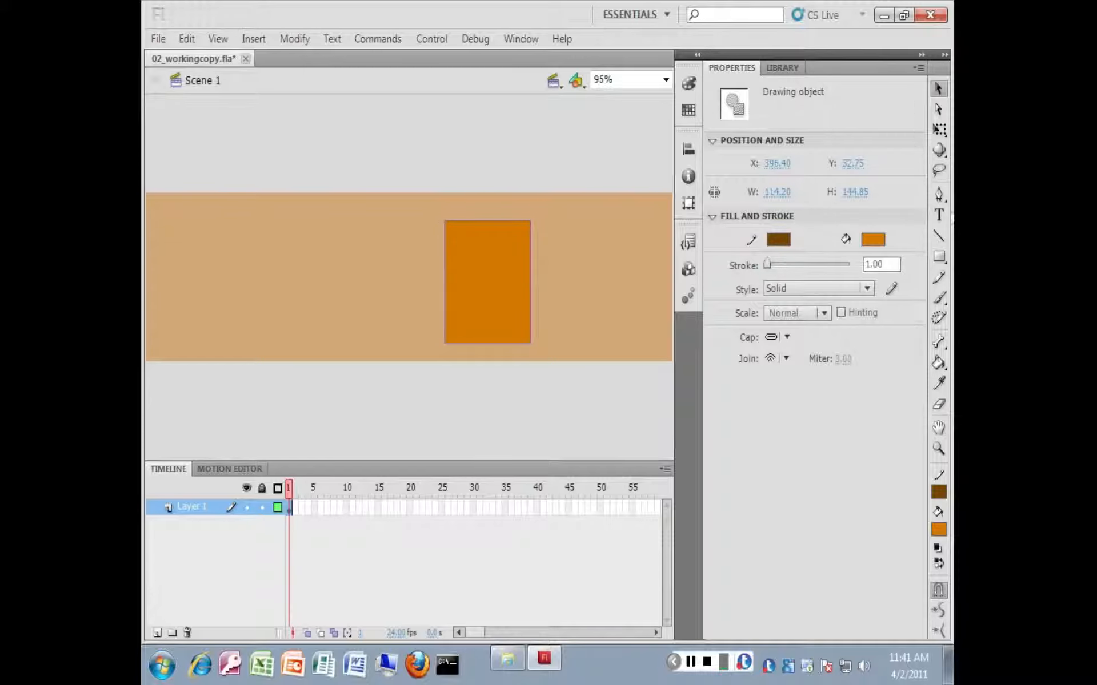
Move the rectangle toward the stage's center and back to the right half, and delete it.
{"action": "left_click", "coordinate": [938, 257]}
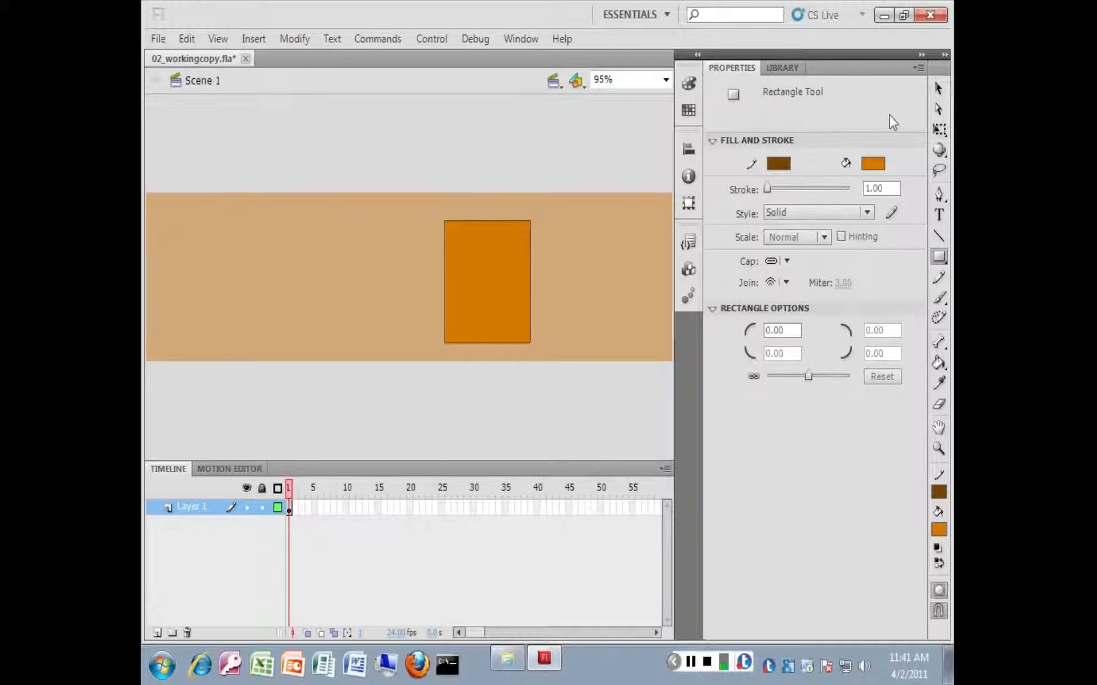
{"action": "left_click", "coordinate": [937, 88]}
{"action": "mouse_move", "coordinate": [488, 276]}
{"action": "left_mouse_down"}
{"action": "mouse_move", "coordinate": [436, 254]}
{"action": "mouse_move", "coordinate": [400, 275]}
{"action": "left_mouse_up"}
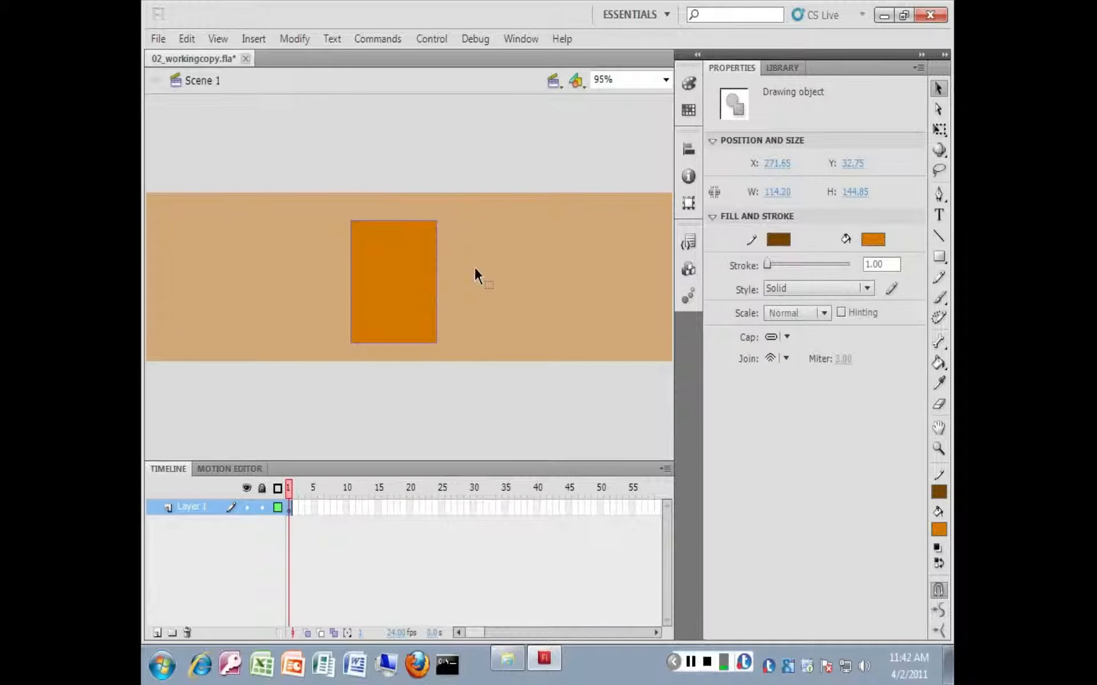
{"action": "left_click_drag", "start_coordinate": [404, 264], "coordinate": [519, 282]}
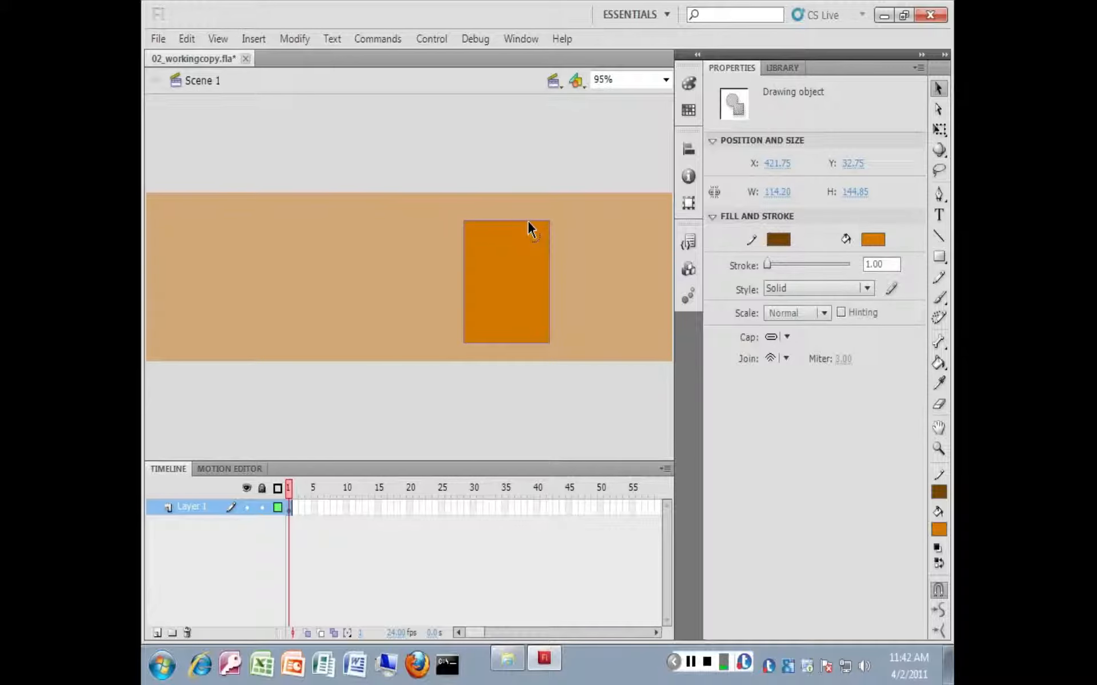
{"action": "mouse_move", "coordinate": [526, 220]}
{"action": "left_mouse_down"}
{"action": "mouse_move", "coordinate": [525, 204]}
{"action": "mouse_move", "coordinate": [526, 219]}
{"action": "left_mouse_up"}
{"action": "key", "text": "Delete"}
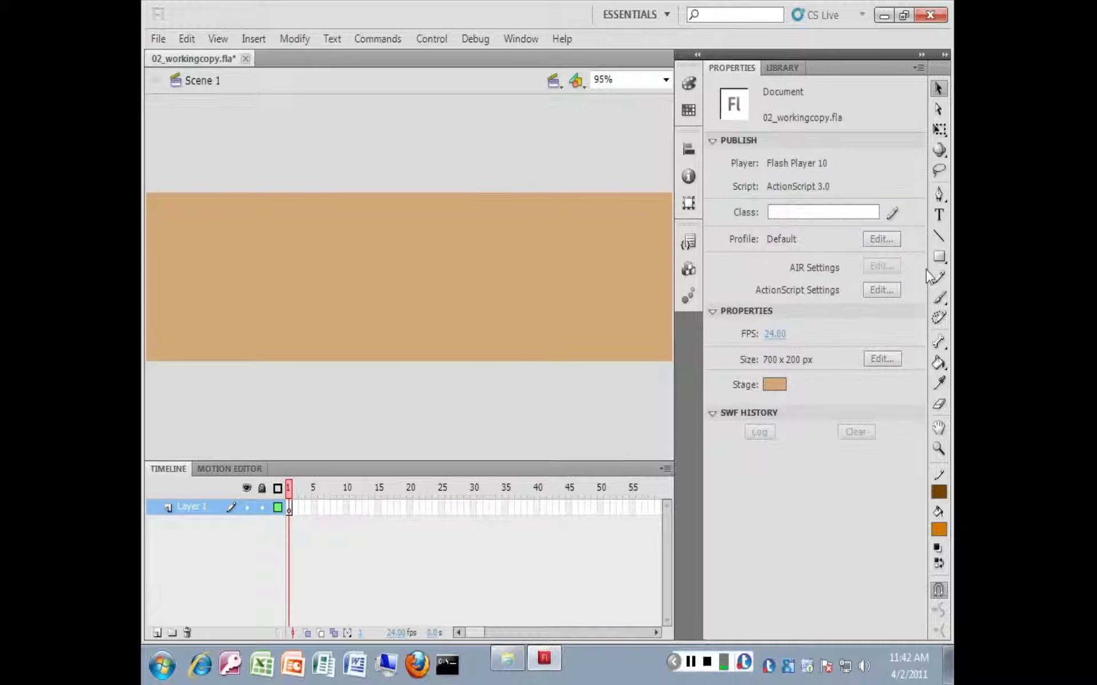
Turn off object drawing mode and draw a rectangle about 114 x 149 px on the right half of the stage.
{"action": "left_click", "coordinate": [940, 257]}
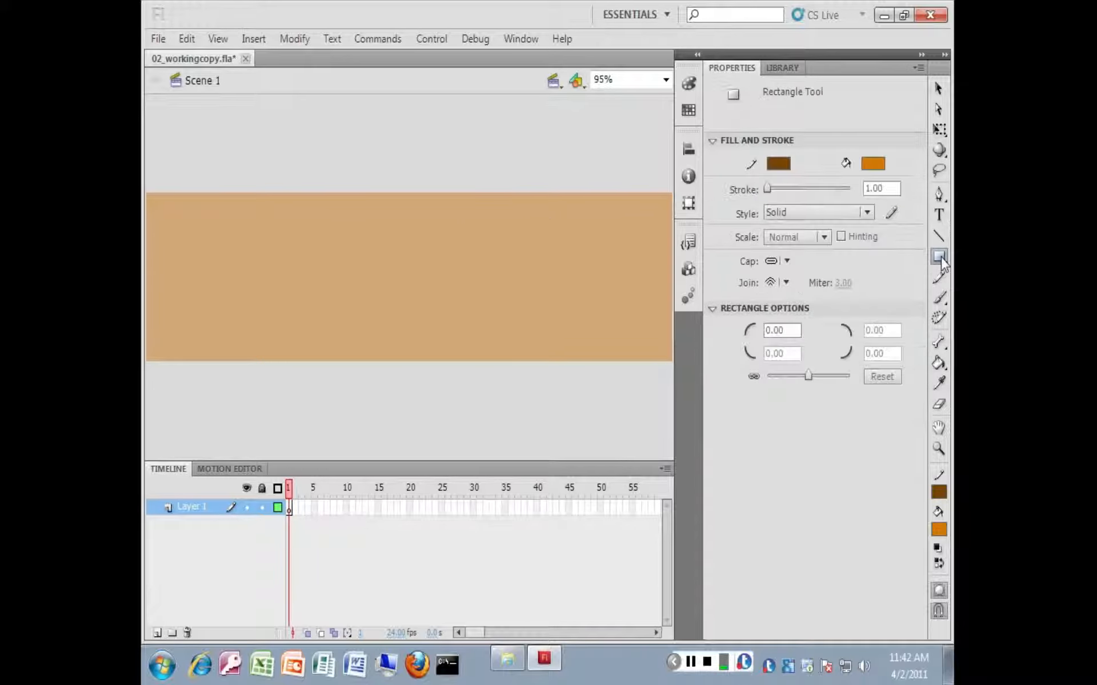
{"action": "left_click", "coordinate": [940, 591]}
{"action": "left_click_drag", "start_coordinate": [442, 220], "coordinate": [528, 346]}
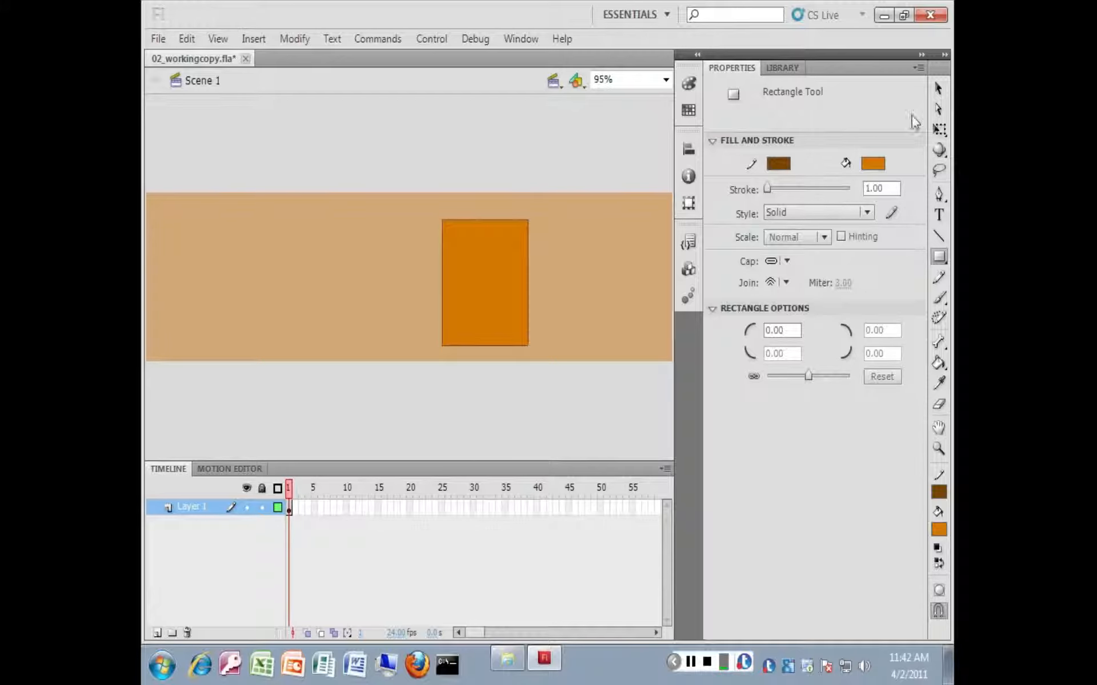
Select the rectangle's fill and individual stroke edges separately, and select the fill and stroke together.
{"action": "left_click", "coordinate": [937, 89]}
{"action": "left_click", "coordinate": [495, 274]}
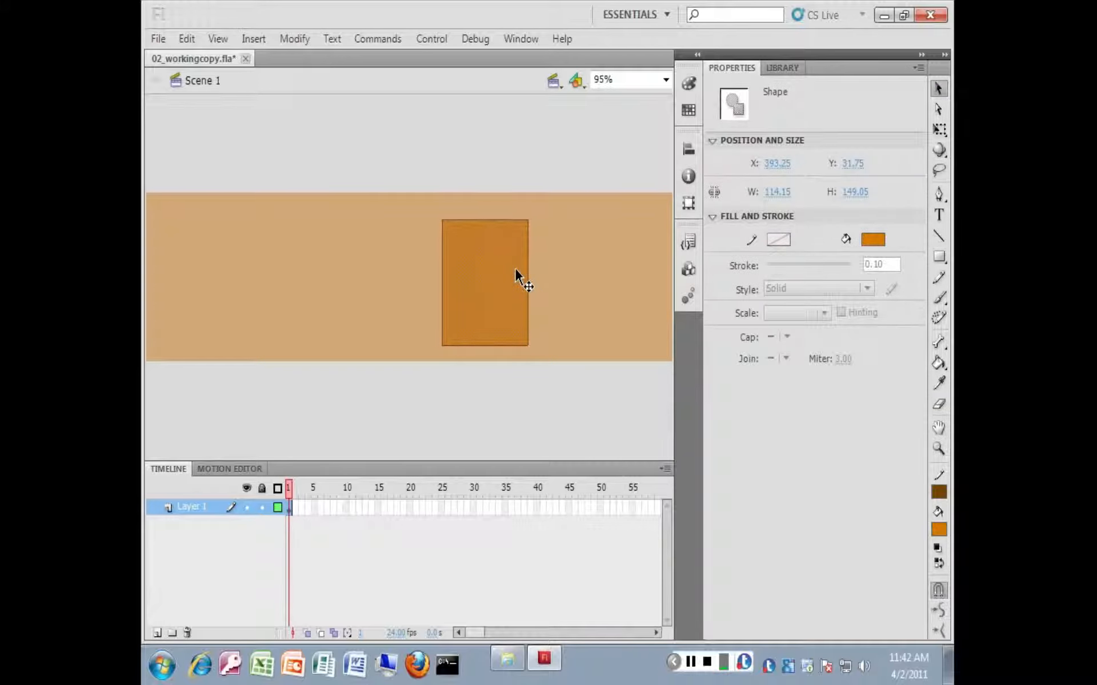
{"action": "left_click", "coordinate": [553, 259]}
{"action": "left_click", "coordinate": [527, 262]}
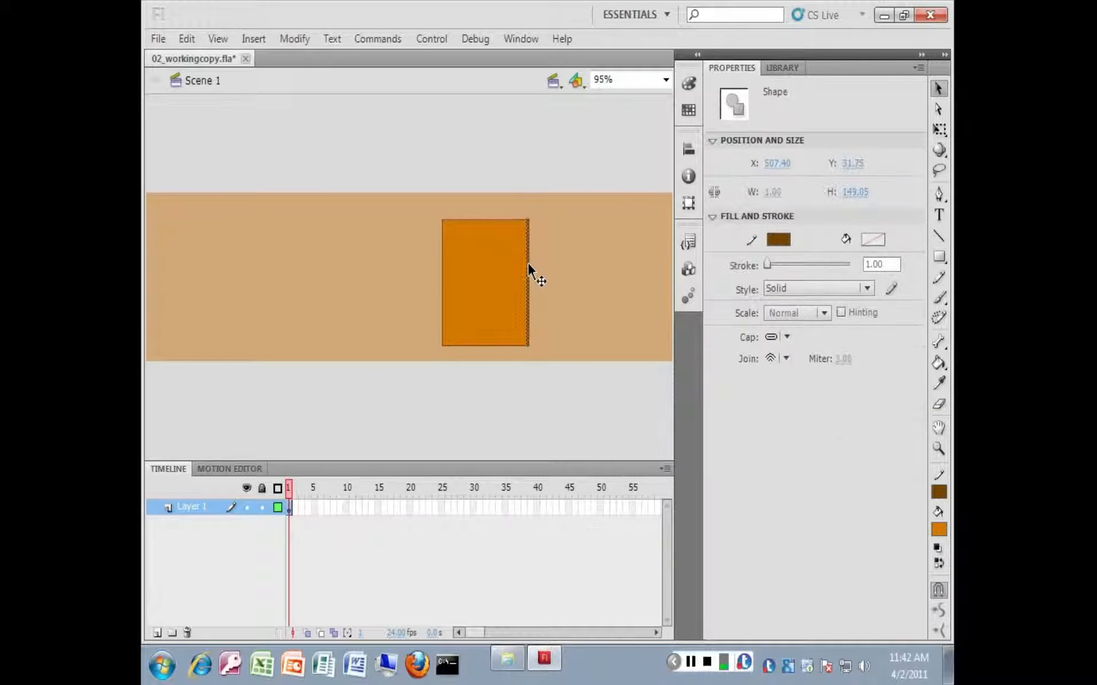
{"action": "left_click", "coordinate": [442, 264]}
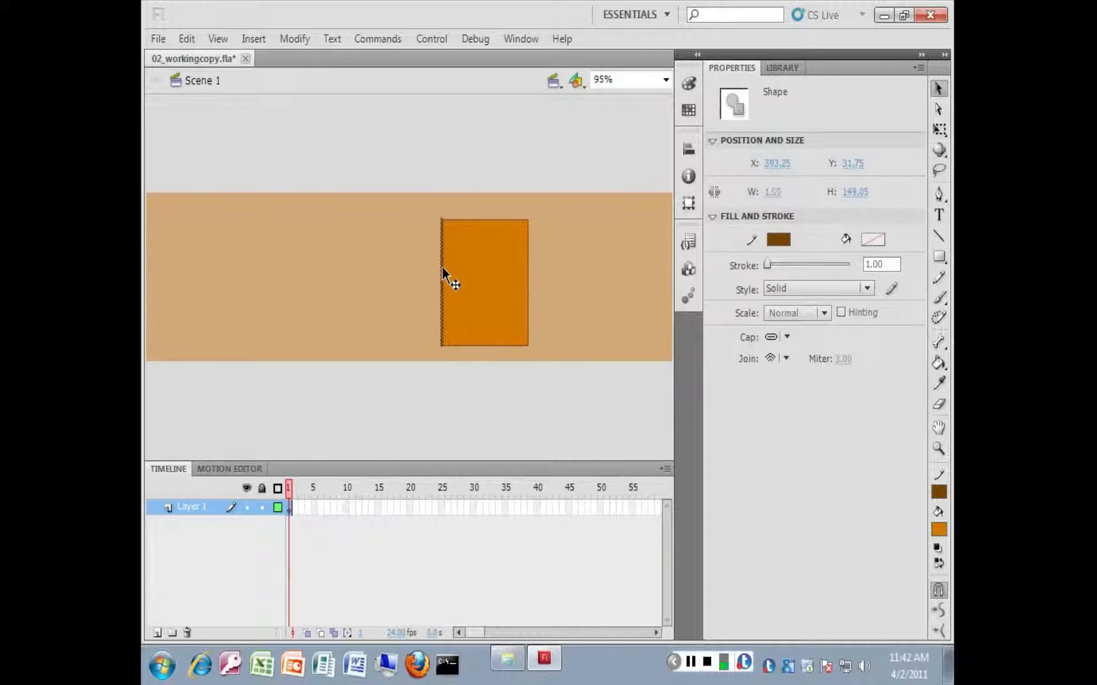
{"action": "left_click", "coordinate": [472, 348]}
{"action": "left_click", "coordinate": [521, 303]}
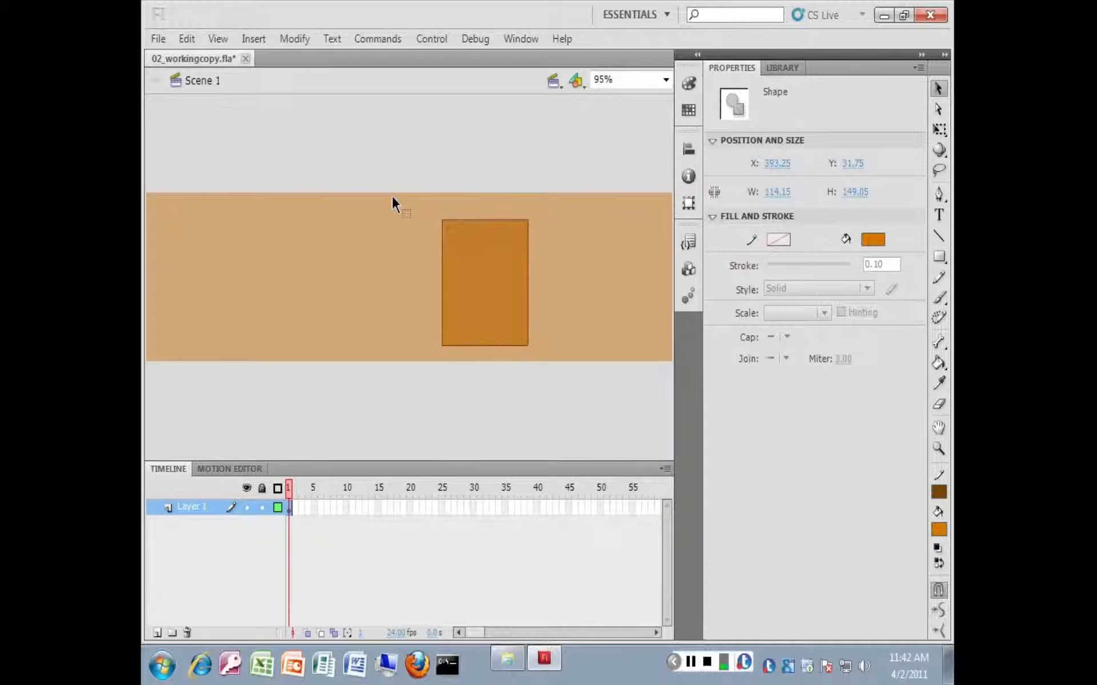
{"action": "double_click", "coordinate": [474, 268]}
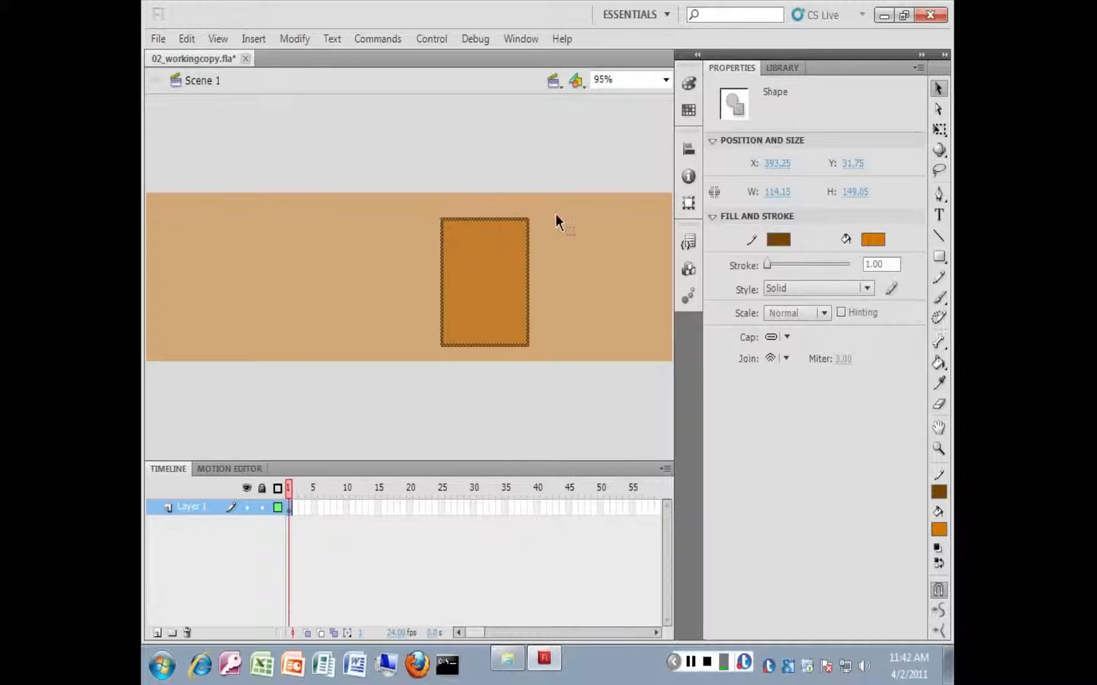
Cut out the rectangle's upper-left corner with a marquee selection and select the remaining left stroke.
{"action": "left_click", "coordinate": [413, 213]}
{"action": "mouse_move", "coordinate": [415, 204]}
{"action": "left_mouse_down"}
{"action": "mouse_move", "coordinate": [453, 232]}
{"action": "mouse_move", "coordinate": [464, 268]}
{"action": "mouse_move", "coordinate": [482, 260]}
{"action": "left_mouse_up"}
{"action": "key", "text": "Delete"}
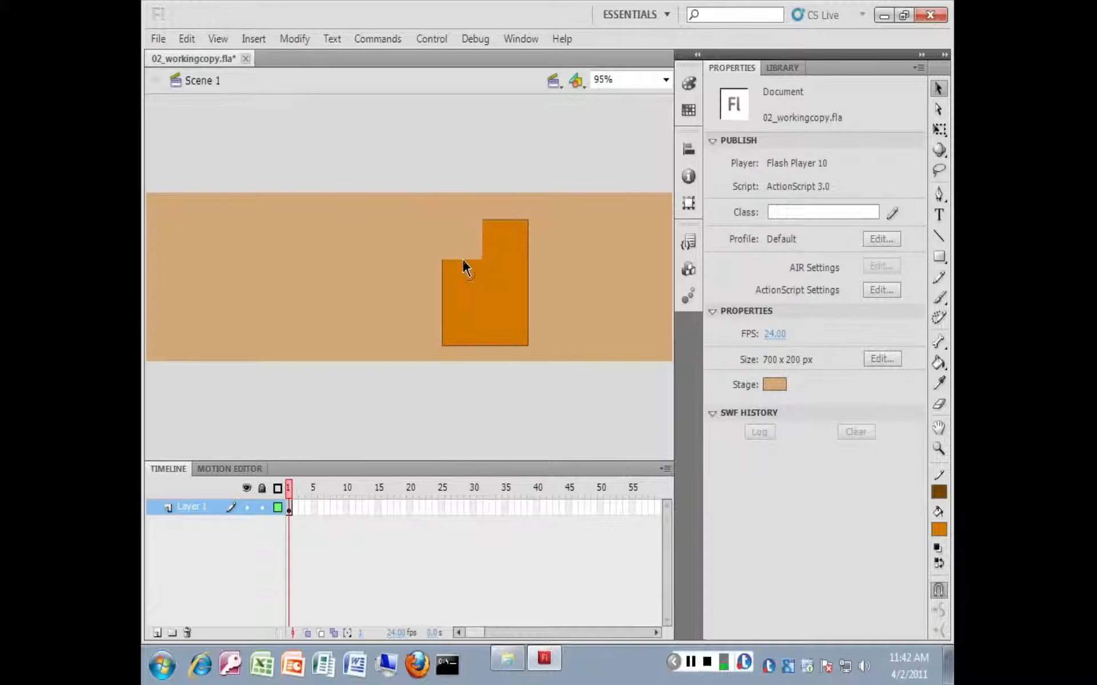
{"action": "left_click", "coordinate": [443, 288]}
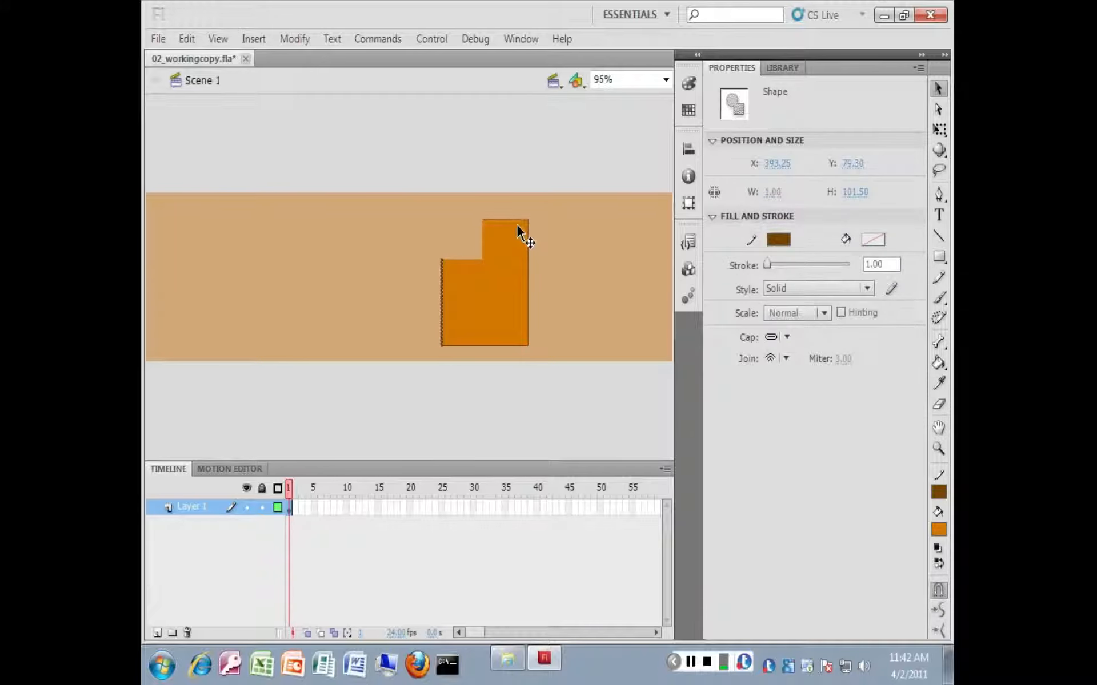
Select the rectangle's right stroke and try bending the cut corner's two unstroked edges into curves.
{"action": "left_click", "coordinate": [520, 222]}
{"action": "left_click", "coordinate": [526, 245]}
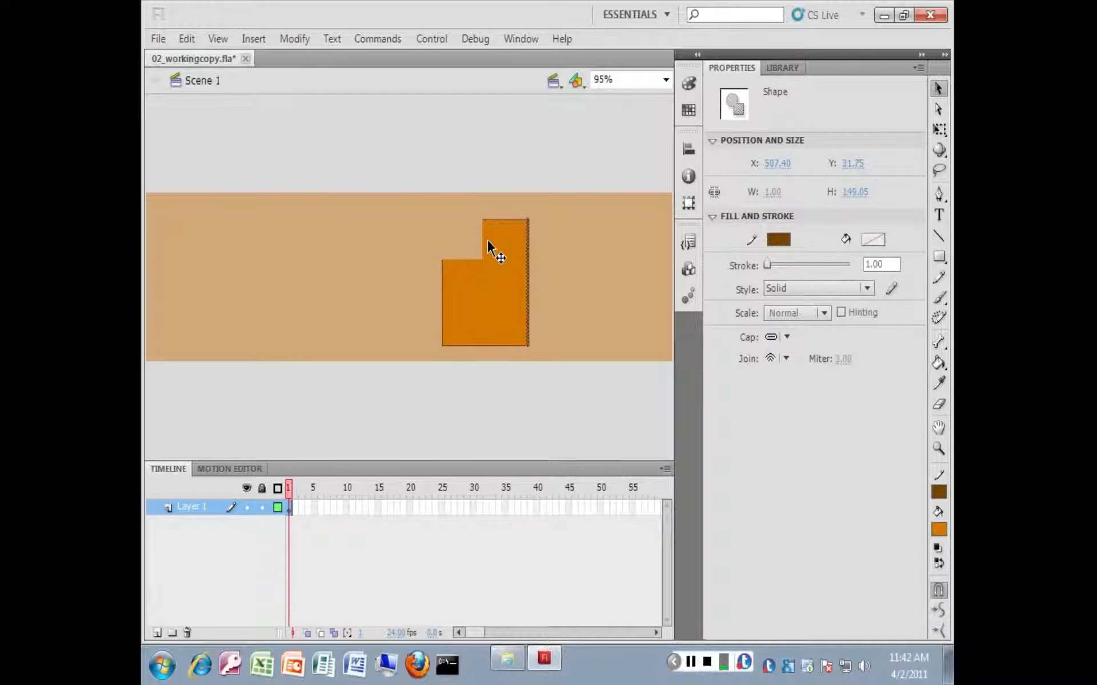
{"action": "left_click", "coordinate": [480, 242]}
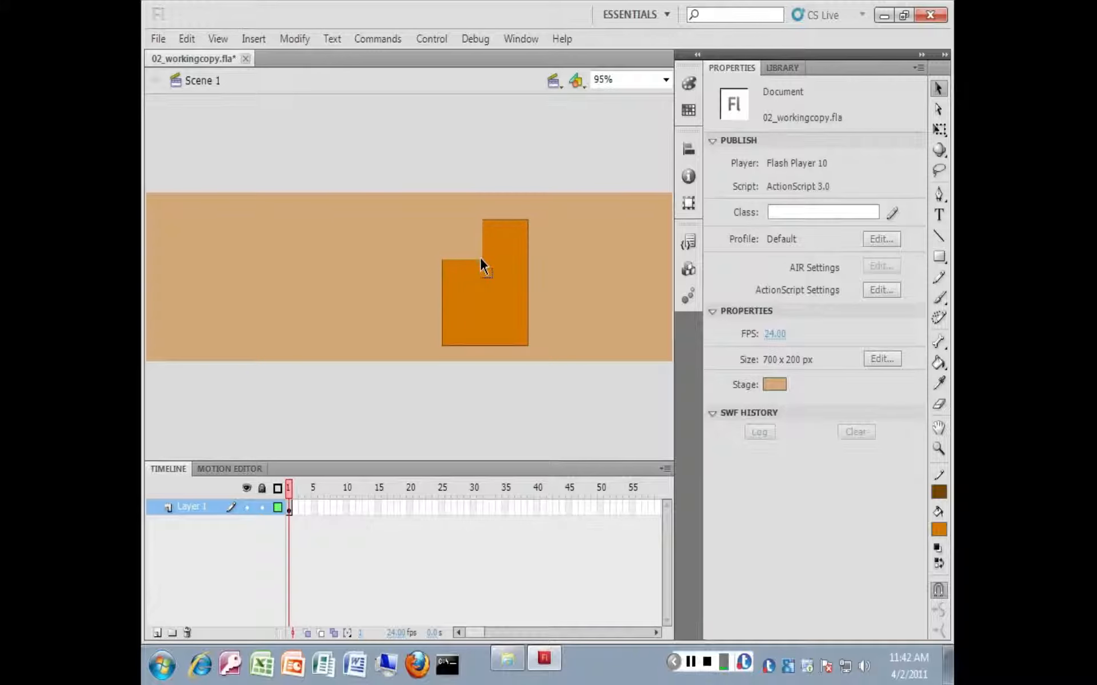
{"action": "left_click_drag", "start_coordinate": [469, 257], "coordinate": [467, 241]}
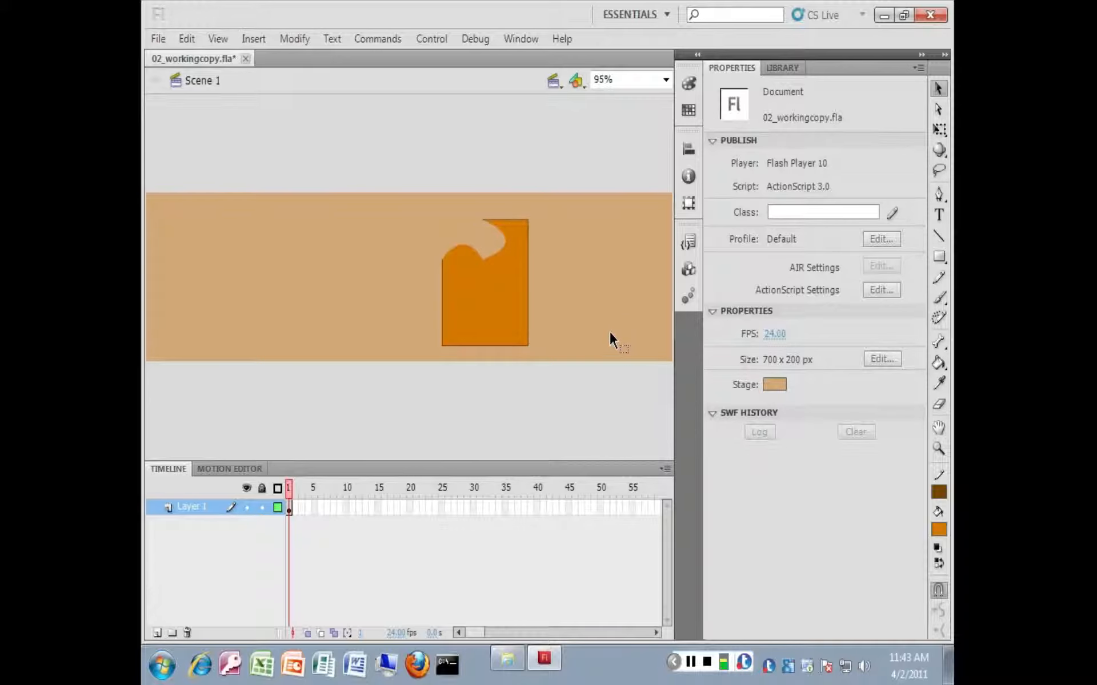
Undo the edge bending and the corner cut-out to restore the full rectangle, and deselect it.
{"action": "key", "text": "ctrl+z"}
{"action": "key", "text": "ctrl+z"}
{"action": "key", "text": "ctrl+z"}
{"action": "key", "text": "ctrl+z"}
{"action": "key", "text": "ctrl+z"}
{"action": "key", "text": "ctrl+z"}
{"action": "key", "text": "ctrl+z"}
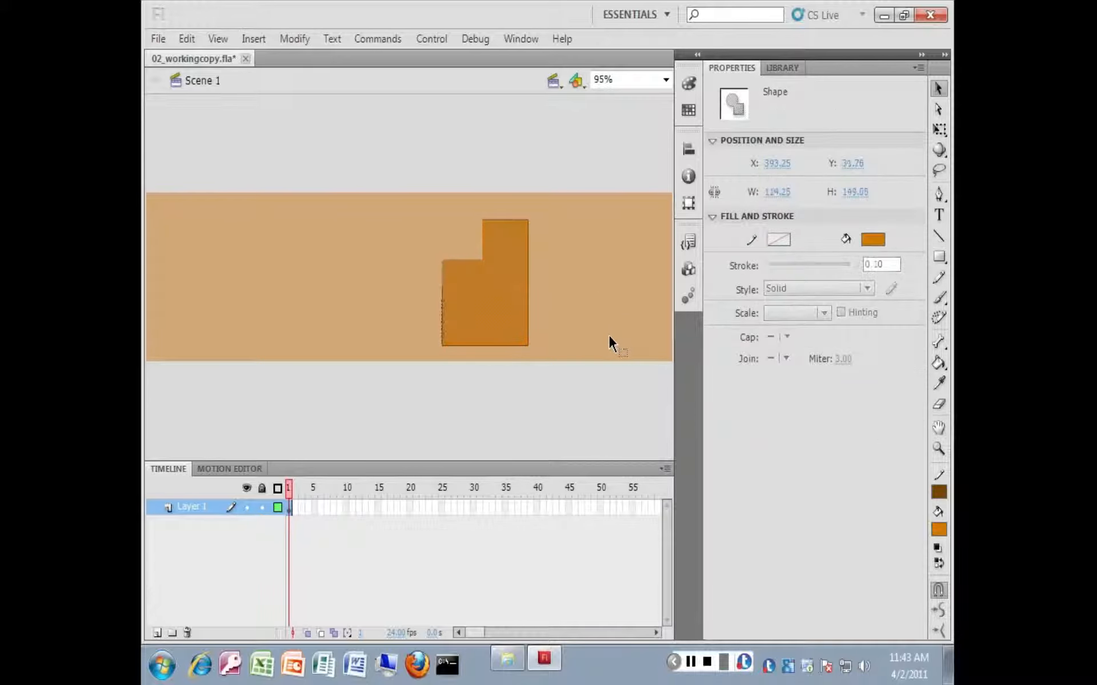
{"action": "left_click", "coordinate": [623, 284]}
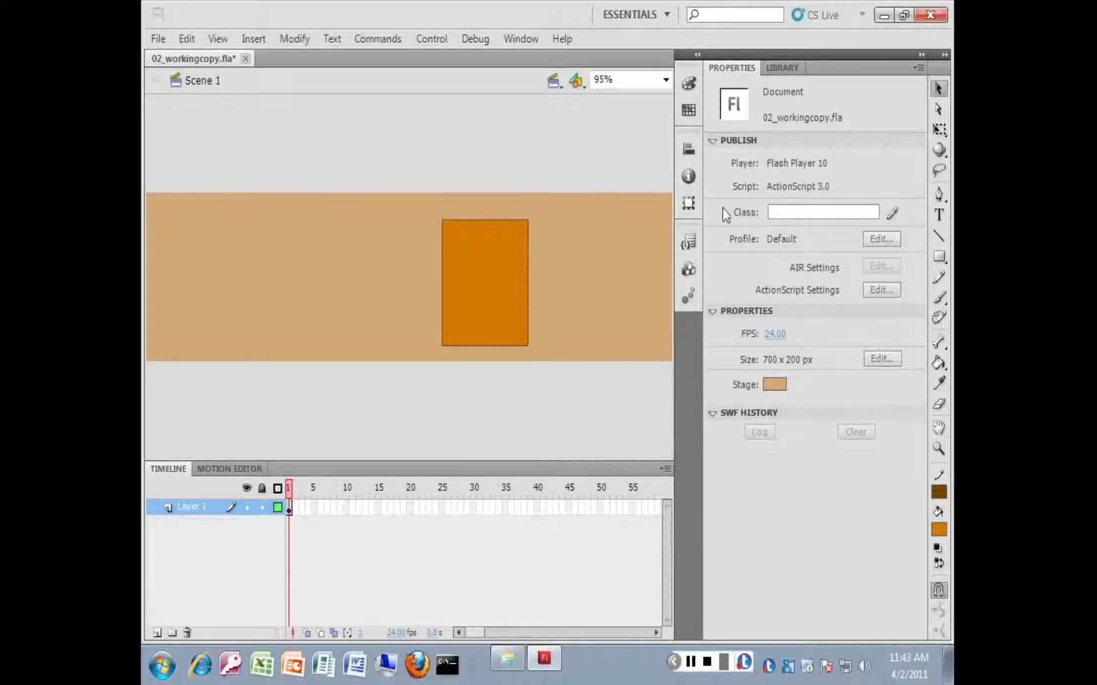
Select the whole rectangle with its stroke and resize it to 130 x 150 px.
{"action": "left_click_drag", "start_coordinate": [400, 212], "coordinate": [622, 385]}
{"action": "left_click", "coordinate": [780, 193]}
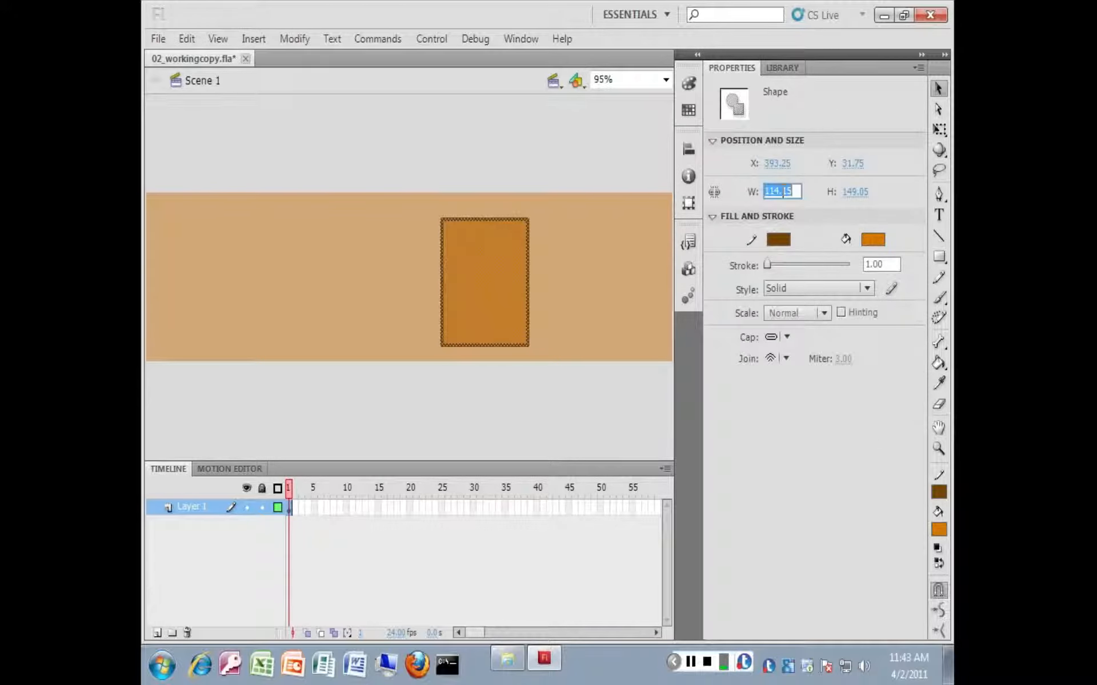
{"action": "type", "text": "130"}
{"action": "key", "text": "Tab"}
{"action": "type", "text": "150"}
{"action": "key", "text": "Return"}
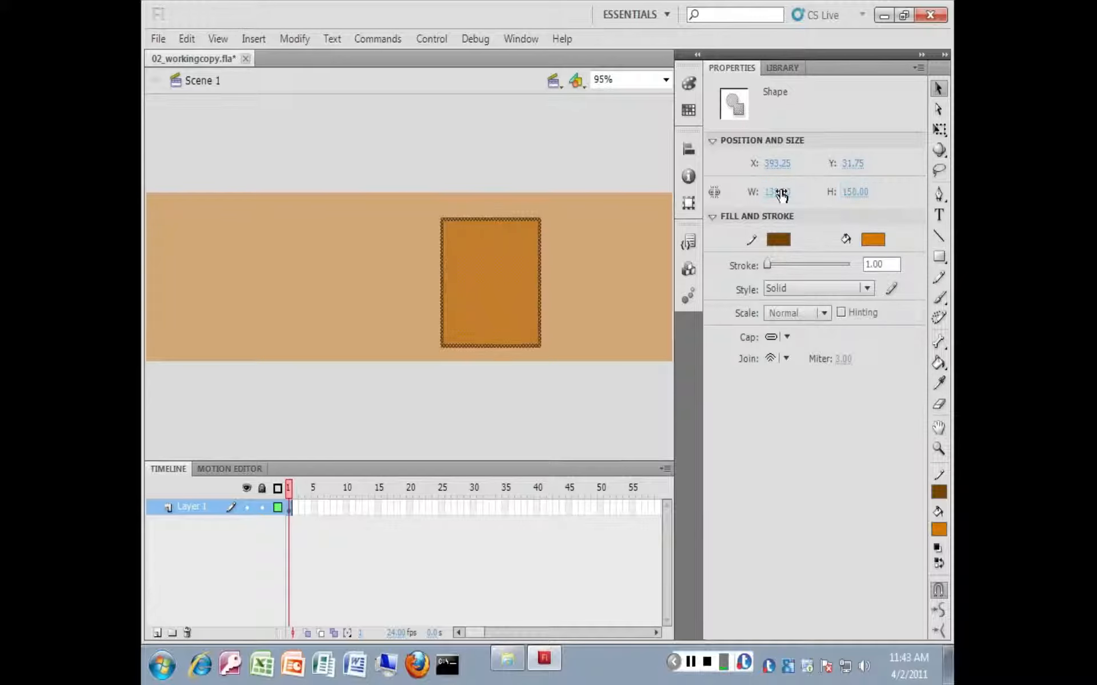
{"action": "left_click", "coordinate": [656, 248]}
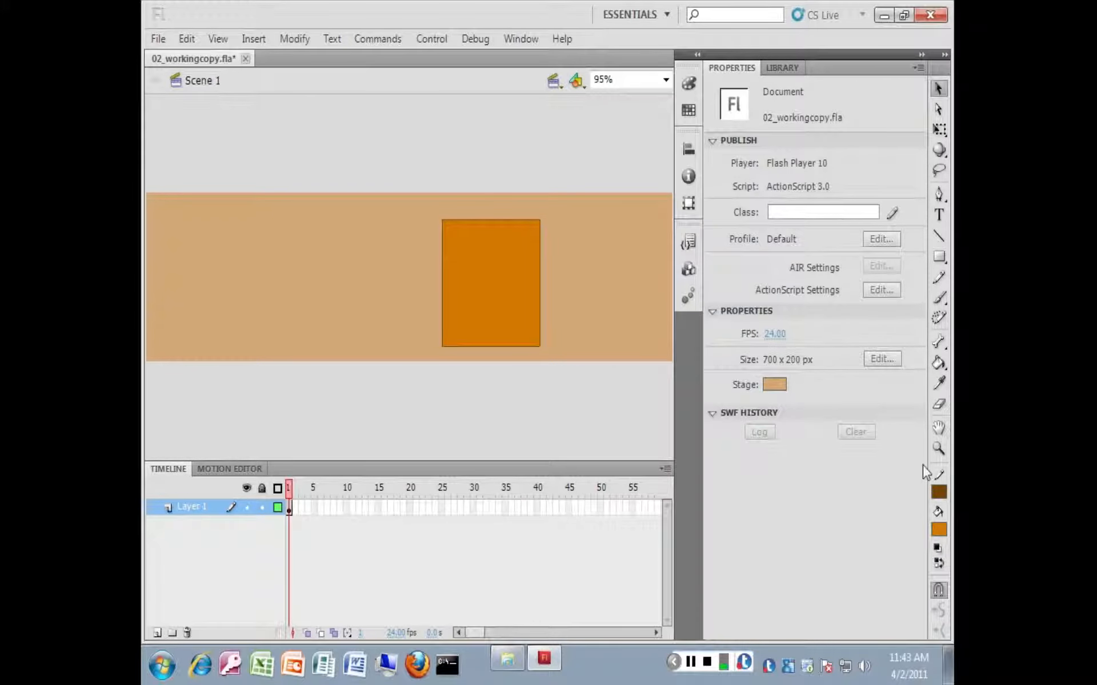
Draw two ovals spanning the rectangle's width with the Oval tool, one near its upper edge and one about 130 x 36.5 px in the lower part.
{"action": "left_click", "coordinate": [939, 258]}
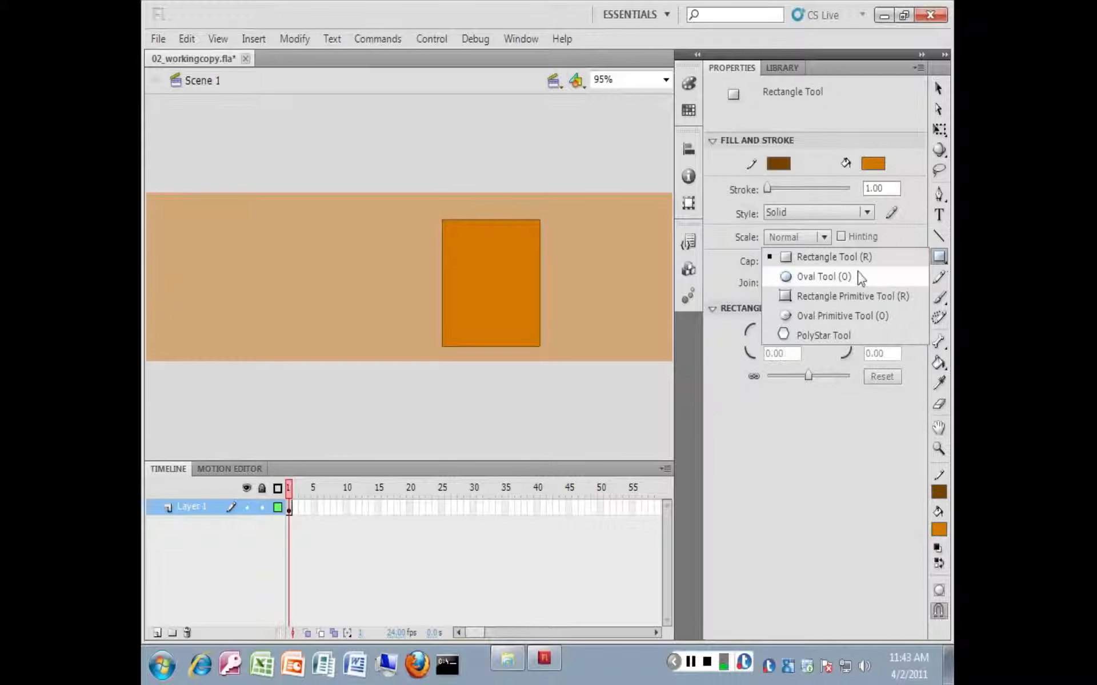
{"action": "left_click", "coordinate": [813, 278]}
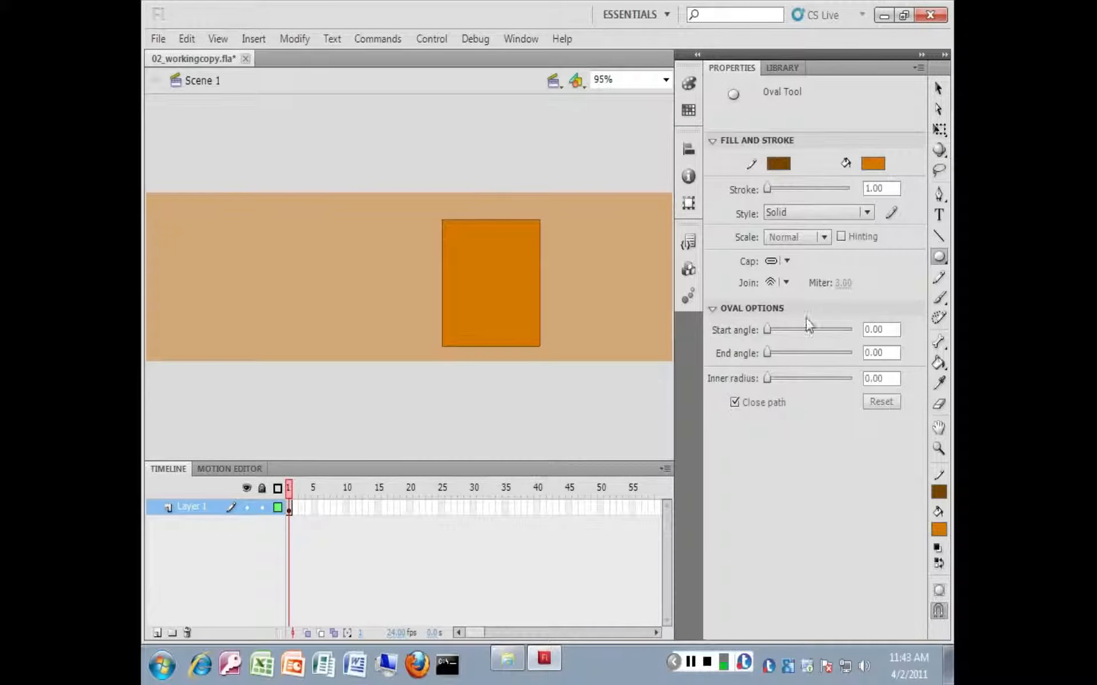
{"action": "left_click", "coordinate": [942, 612]}
{"action": "left_click_drag", "start_coordinate": [443, 231], "coordinate": [537, 255]}
{"action": "left_click_drag", "start_coordinate": [442, 296], "coordinate": [541, 326]}
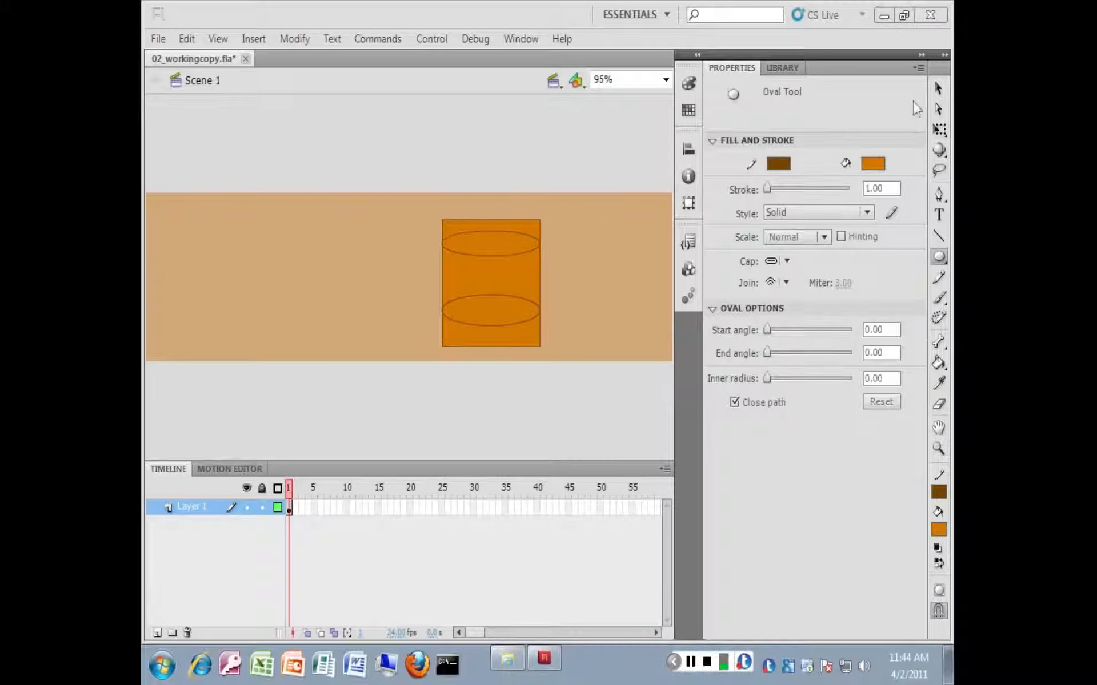
Select the separate fill areas and stroke segments created where the ovals cross the rectangle, and deselect everything.
{"action": "left_click", "coordinate": [938, 89]}
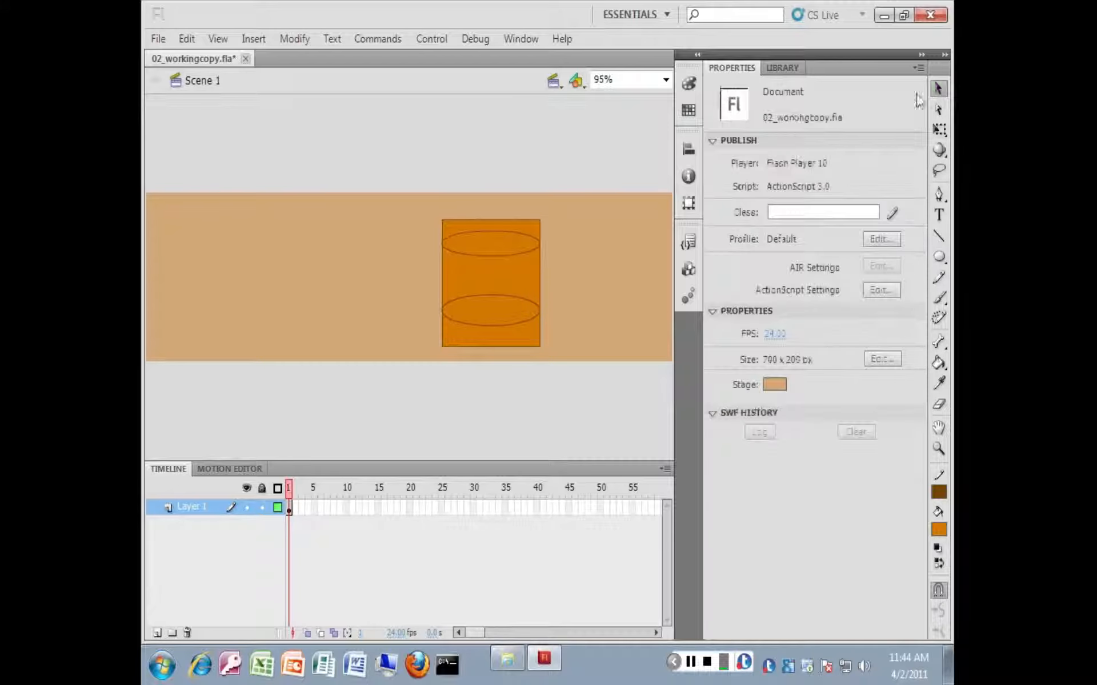
{"action": "left_click", "coordinate": [532, 236]}
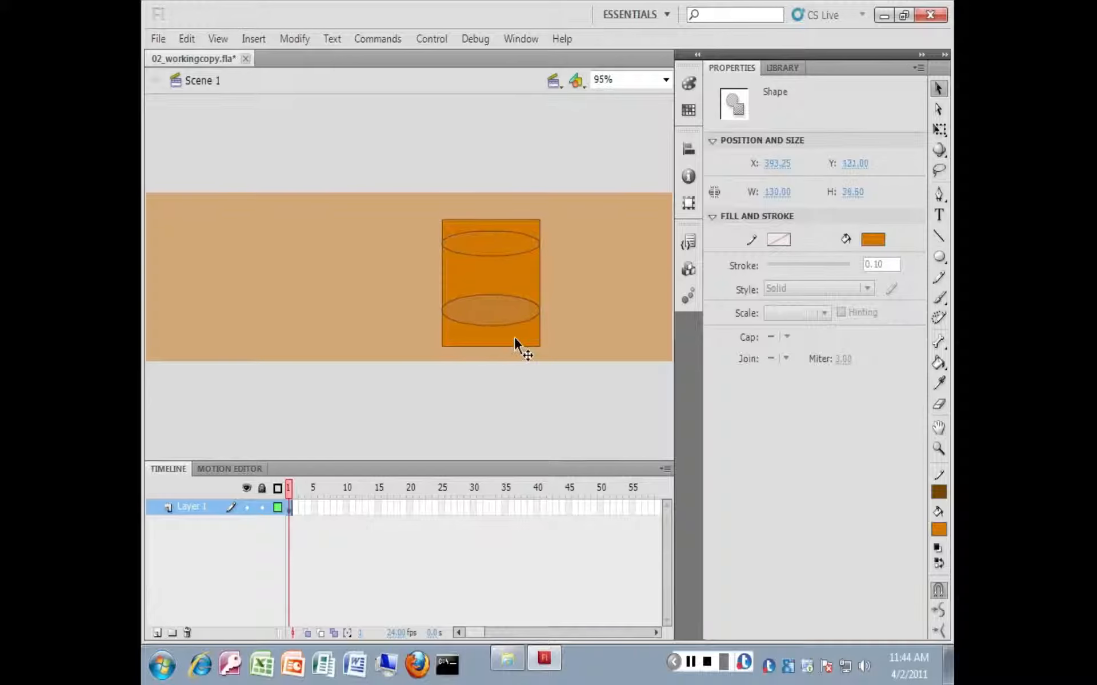
{"action": "left_click", "coordinate": [460, 339]}
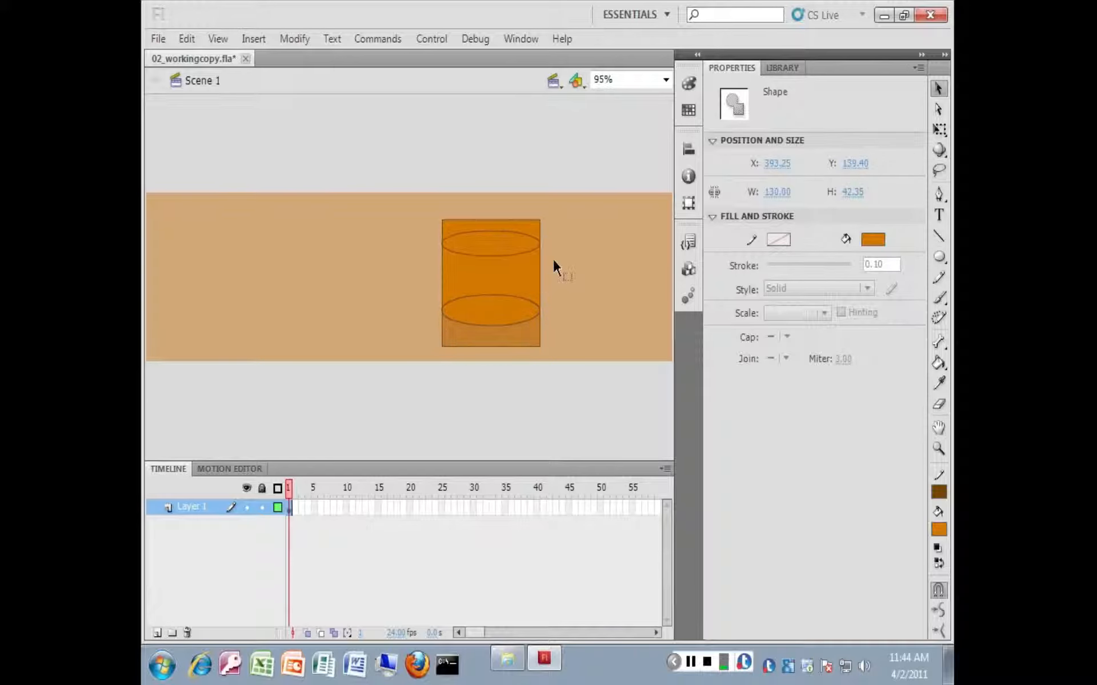
{"action": "left_click", "coordinate": [541, 227]}
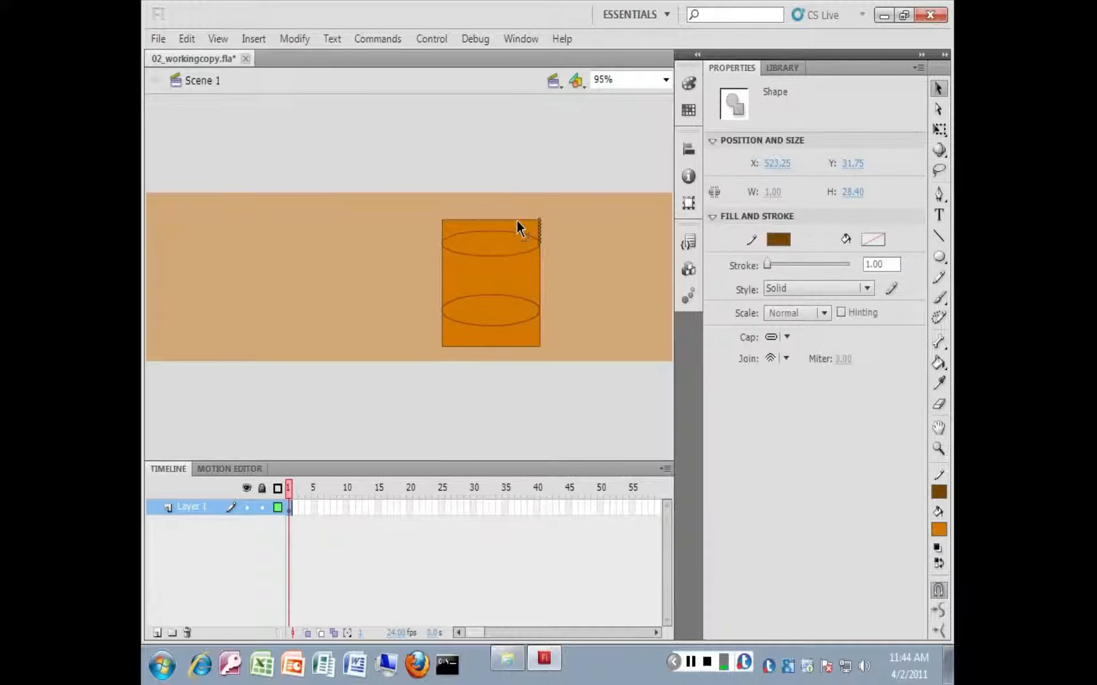
{"action": "left_click", "coordinate": [517, 219]}
{"action": "left_click", "coordinate": [441, 227]}
{"action": "left_click", "coordinate": [441, 274]}
{"action": "left_click", "coordinate": [409, 198]}
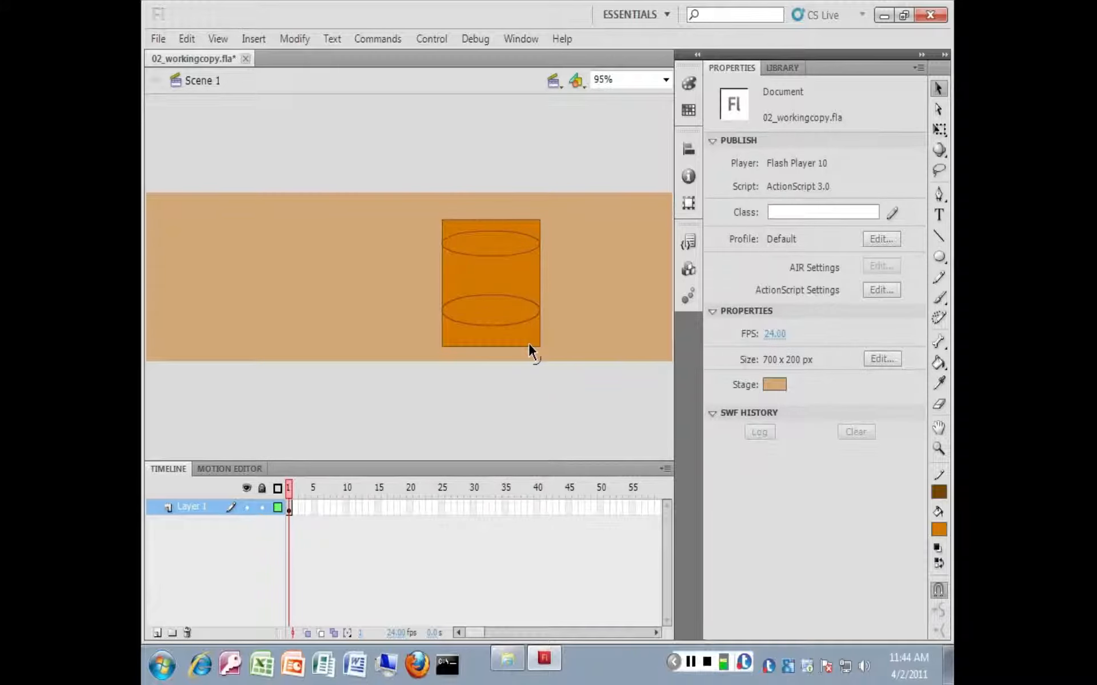
Delete the rectangle's fill and stroke segments below the lower oval.
{"action": "left_click", "coordinate": [463, 338]}
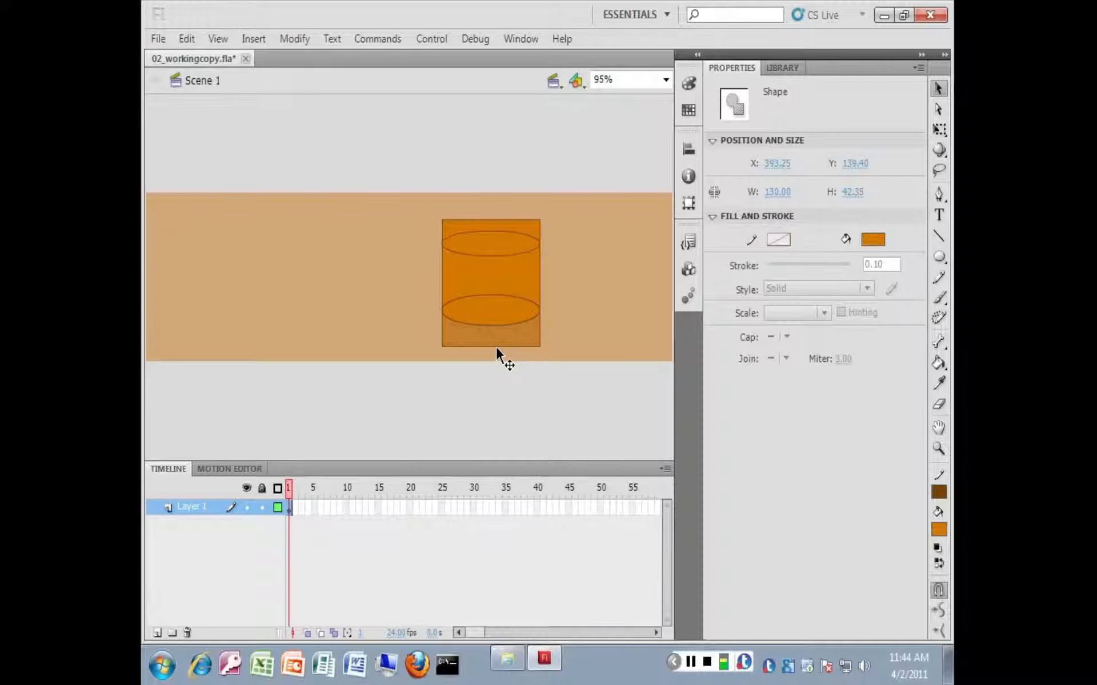
{"action": "key", "text": "Delete"}
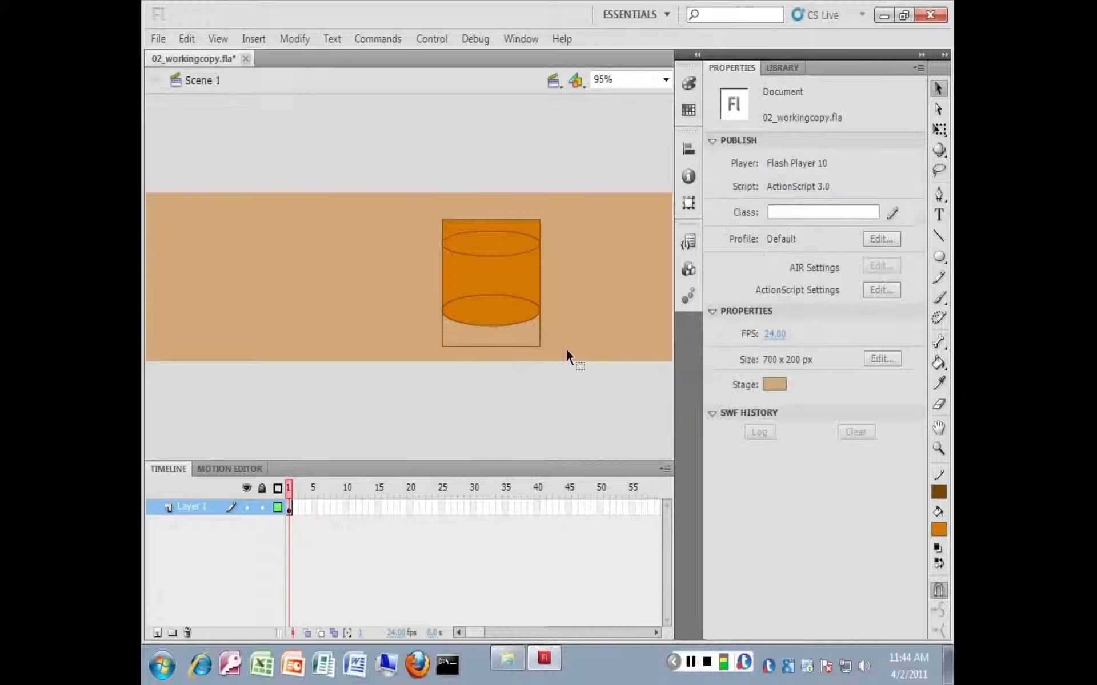
{"action": "left_click", "coordinate": [539, 328]}
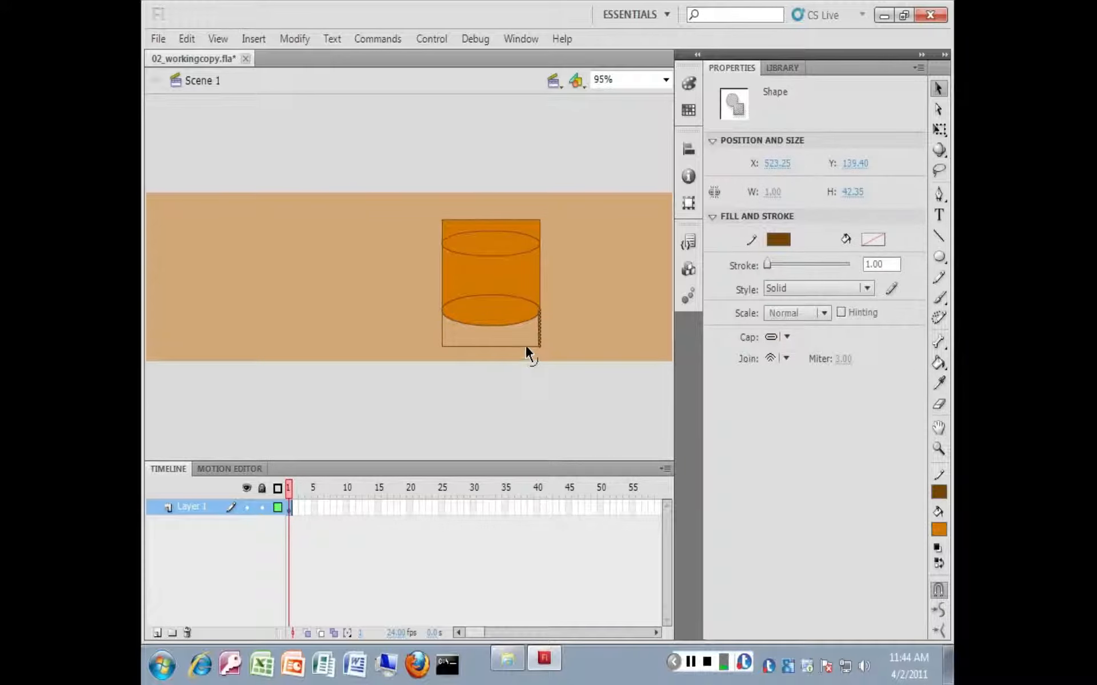
{"action": "key", "text": "Delete"}
{"action": "left_click", "coordinate": [521, 346]}
{"action": "key", "text": "Delete"}
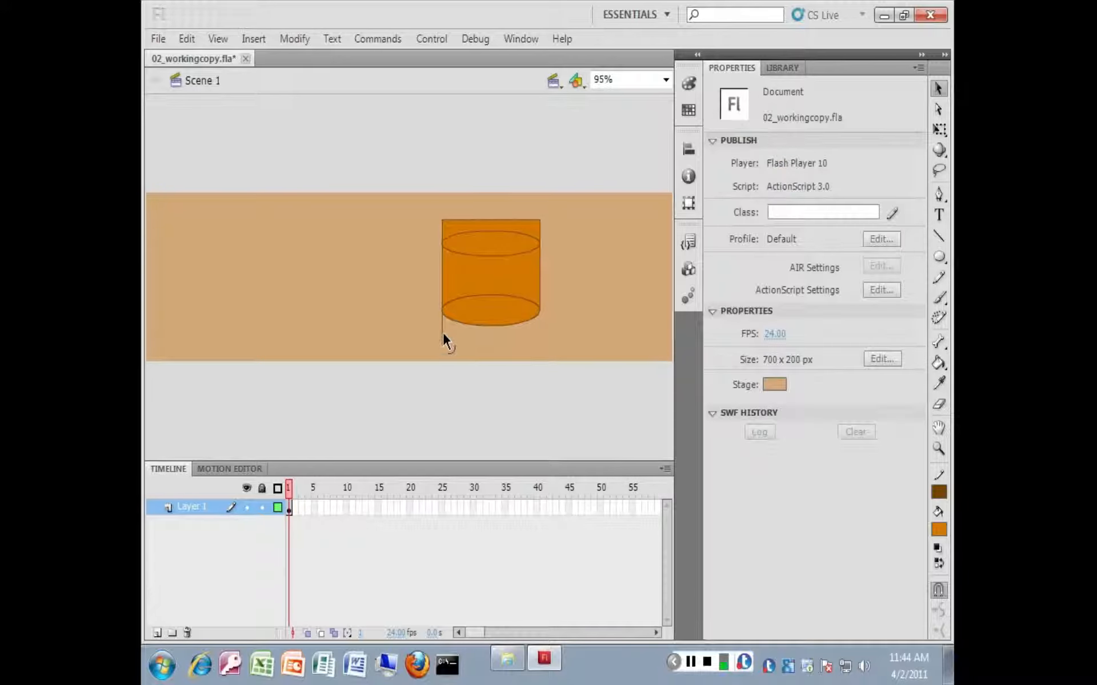
{"action": "left_click", "coordinate": [442, 342]}
{"action": "key", "text": "Delete"}
Delete the rectangle's fill and stroke segments above the upper oval, leaving a cylinder.
{"action": "left_click", "coordinate": [454, 226]}
{"action": "key", "text": "Delete"}
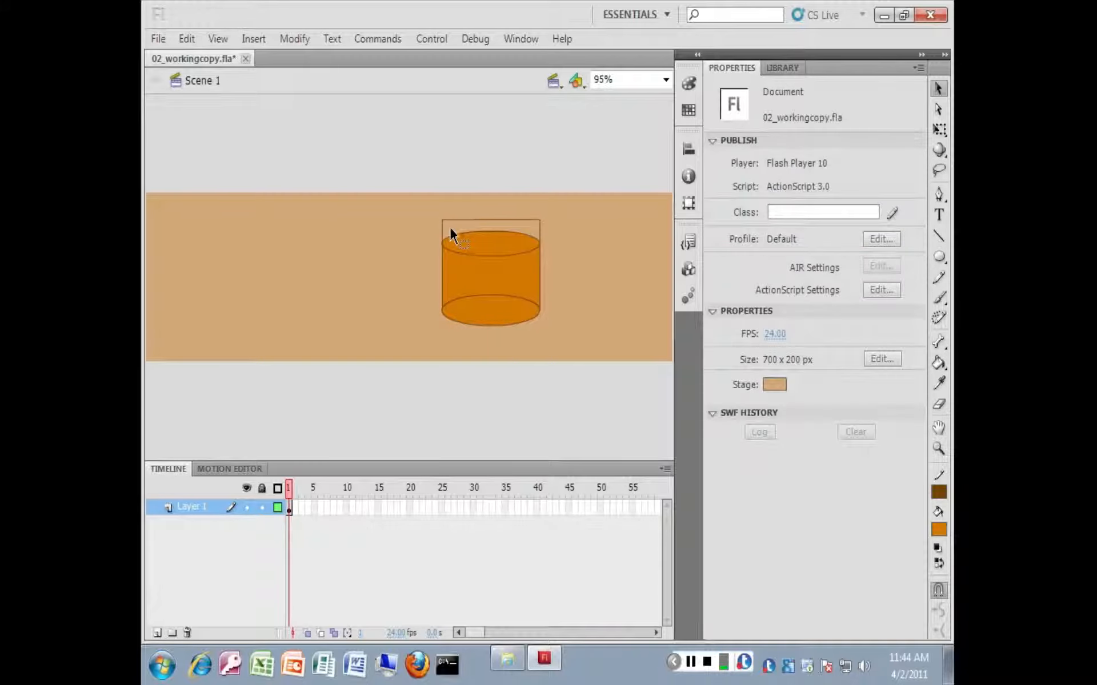
{"action": "left_click", "coordinate": [441, 231]}
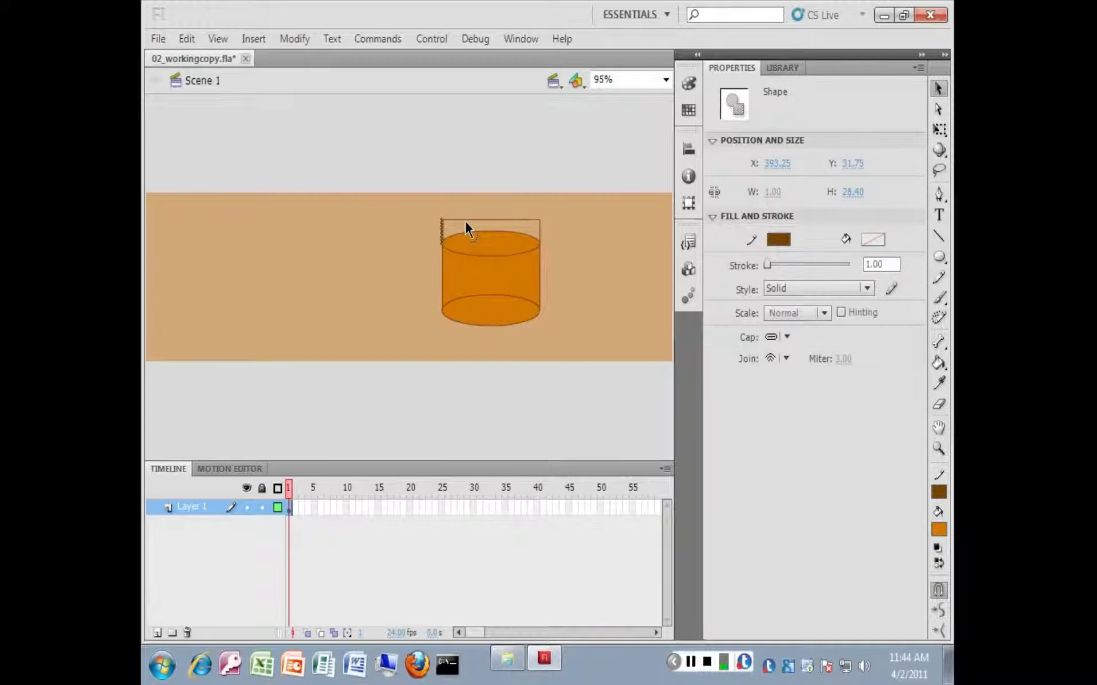
{"action": "left_click", "coordinate": [465, 218], "text": "shift"}
{"action": "key", "text": "Delete"}
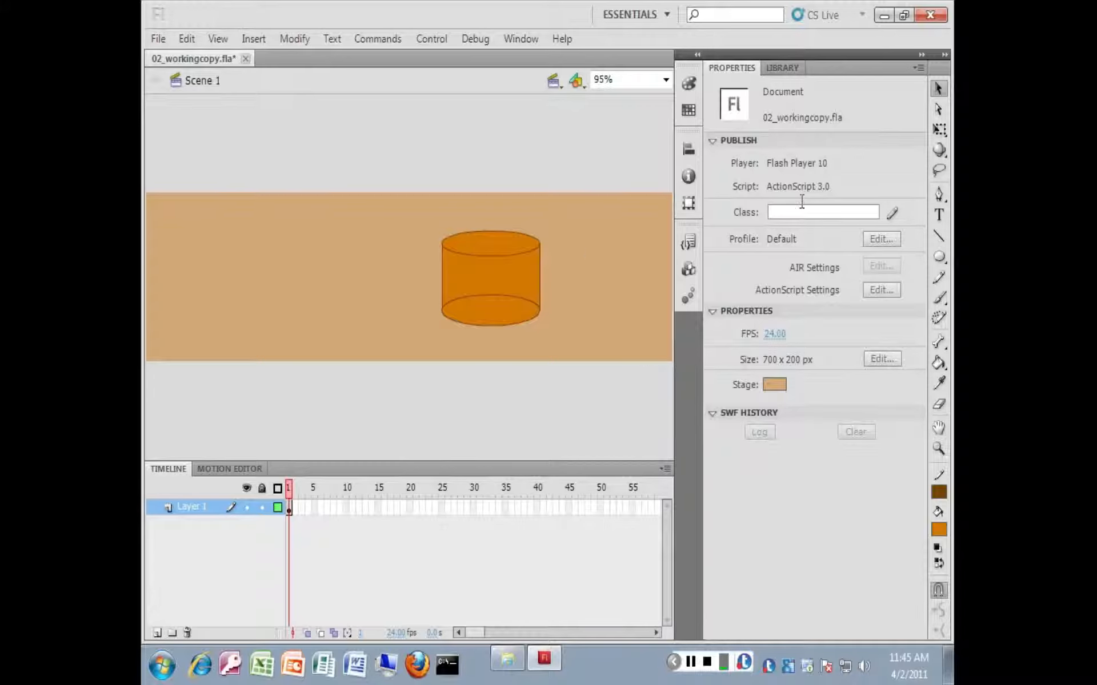
Taper the whole cylinder toward its base with Free Transform to form a cup about 117 x 112 px.
{"action": "left_click", "coordinate": [941, 137]}
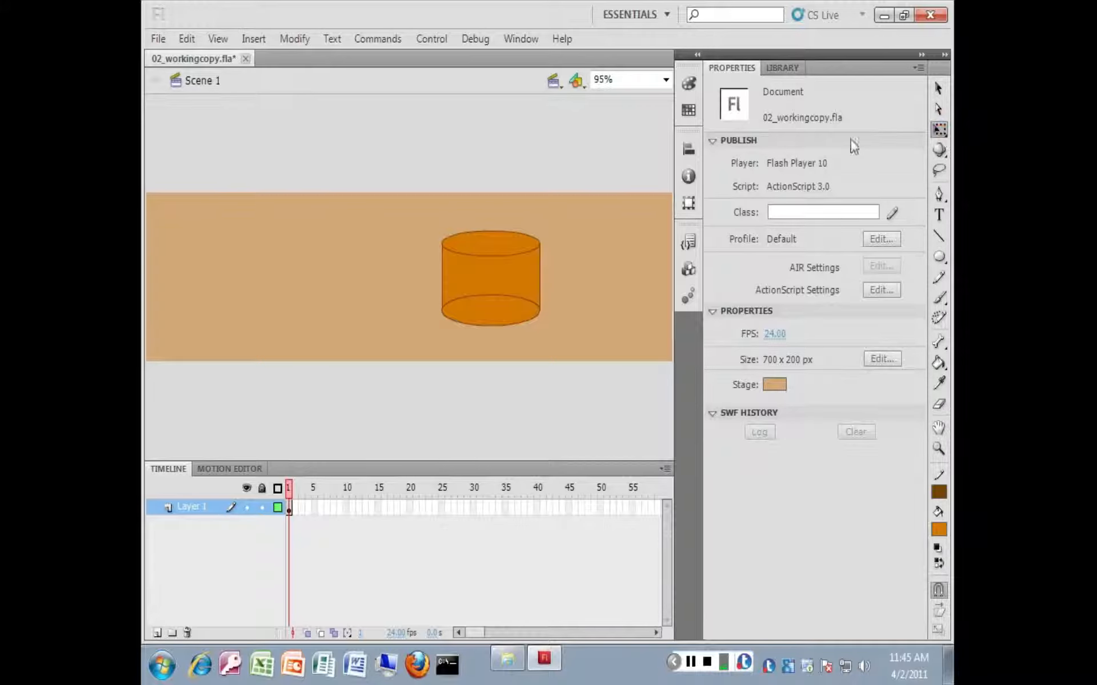
{"action": "left_click_drag", "start_coordinate": [418, 210], "coordinate": [596, 336]}
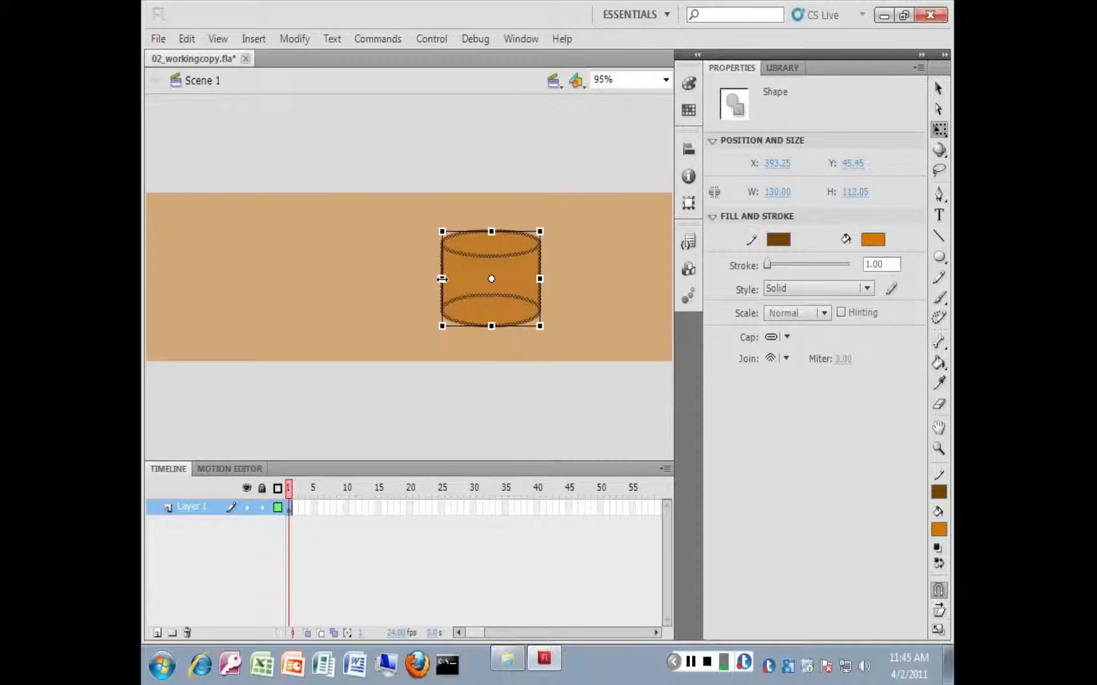
{"action": "mouse_move", "coordinate": [442, 278]}
{"action": "left_mouse_down"}
{"action": "mouse_move", "coordinate": [472, 279]}
{"action": "mouse_move", "coordinate": [409, 279]}
{"action": "mouse_move", "coordinate": [442, 279]}
{"action": "left_mouse_up"}
{"action": "left_click_drag", "start_coordinate": [540, 326], "coordinate": [519, 334]}
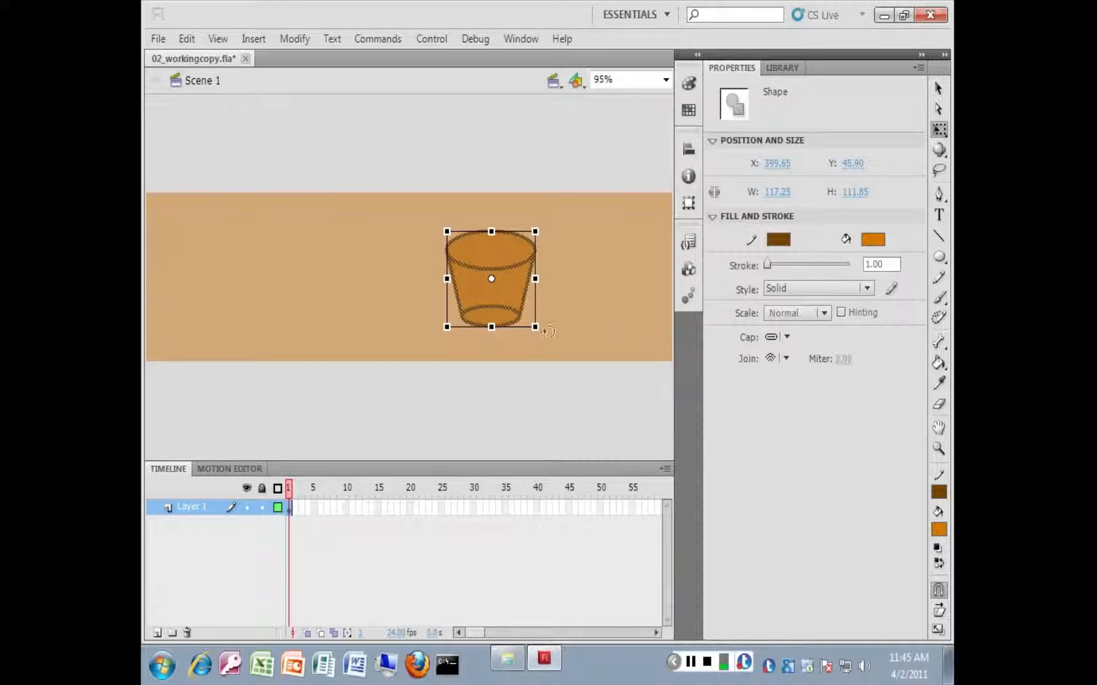
Try rotating the cup about its center, undo the rotation, and deselect the cup.
{"action": "mouse_move", "coordinate": [491, 327]}
{"action": "left_mouse_down"}
{"action": "mouse_move", "coordinate": [492, 297]}
{"action": "mouse_move", "coordinate": [492, 347]}
{"action": "mouse_move", "coordinate": [492, 327]}
{"action": "left_mouse_up"}
{"action": "left_click_drag", "start_coordinate": [542, 332], "coordinate": [503, 338]}
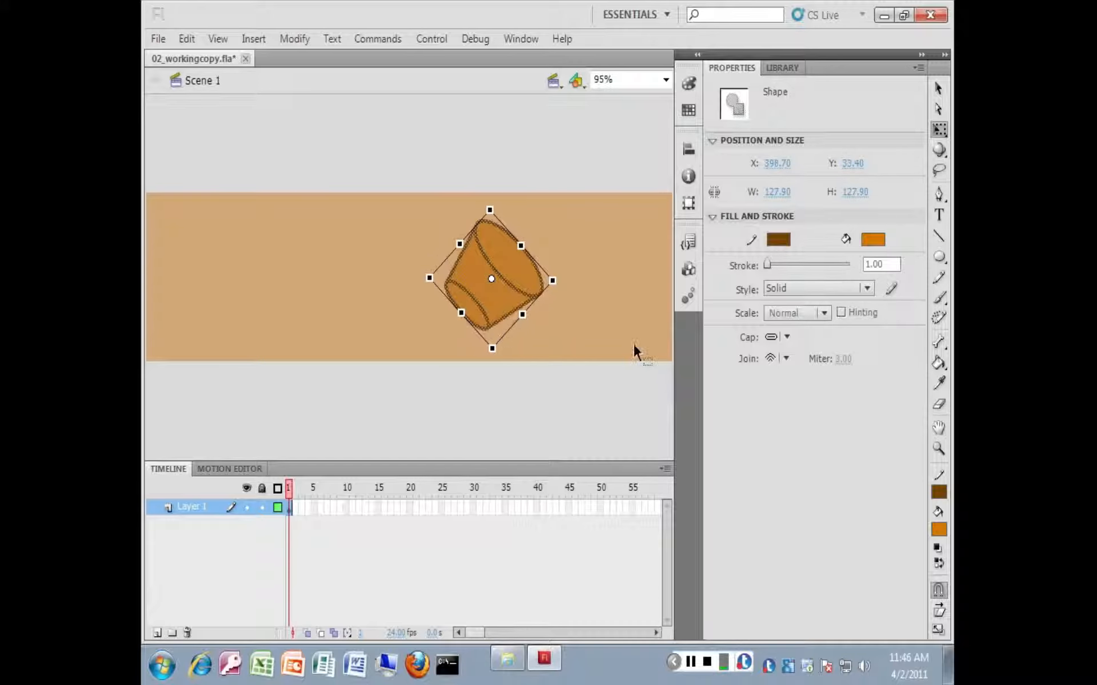
{"action": "key", "text": "ctrl+z"}
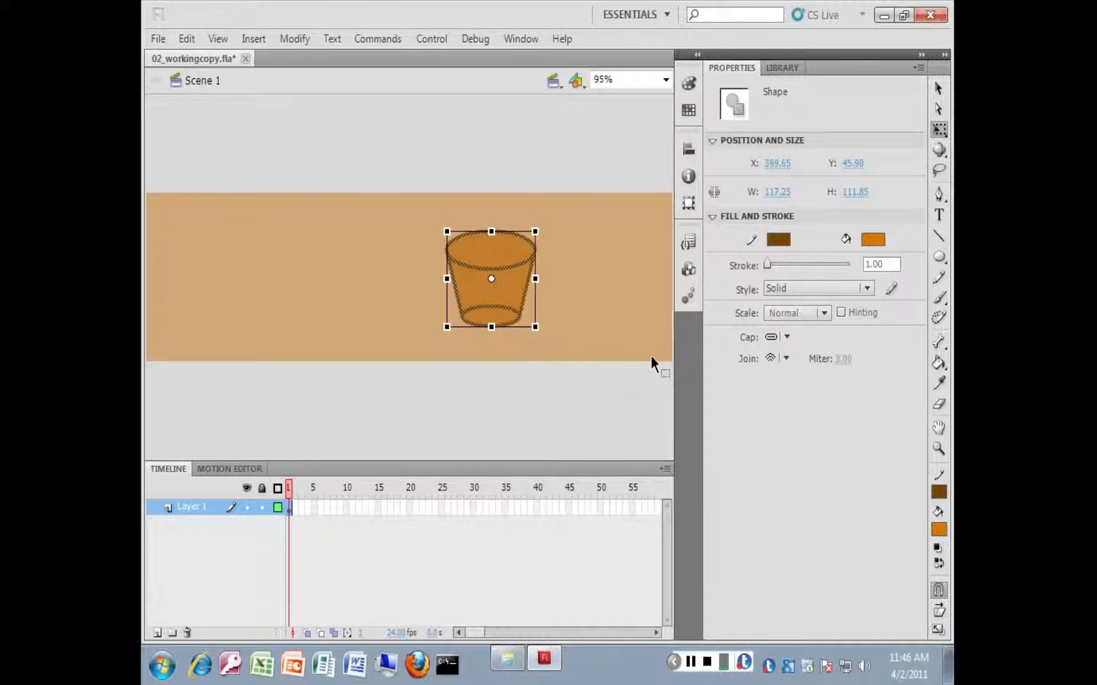
{"action": "left_click", "coordinate": [625, 268]}
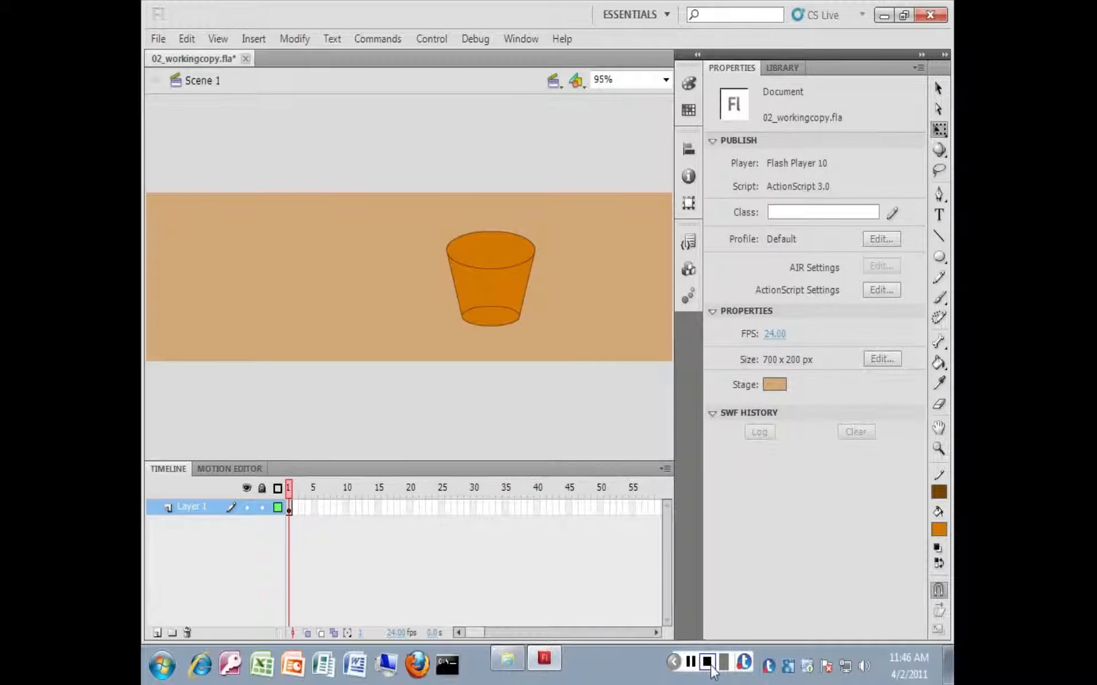
{"action": "left_click", "coordinate": [686, 666]}
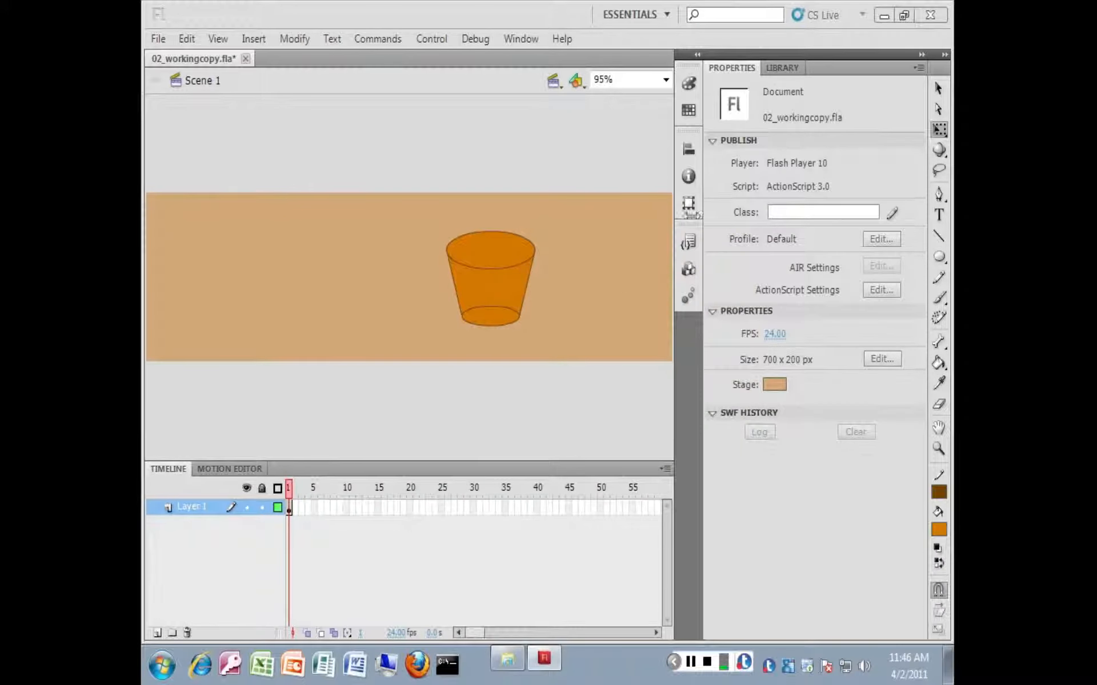
Select both stroke segments of the cup's rim oval, copy them, and paste the duplicate outline onto the stage.
{"action": "left_click", "coordinate": [937, 93]}
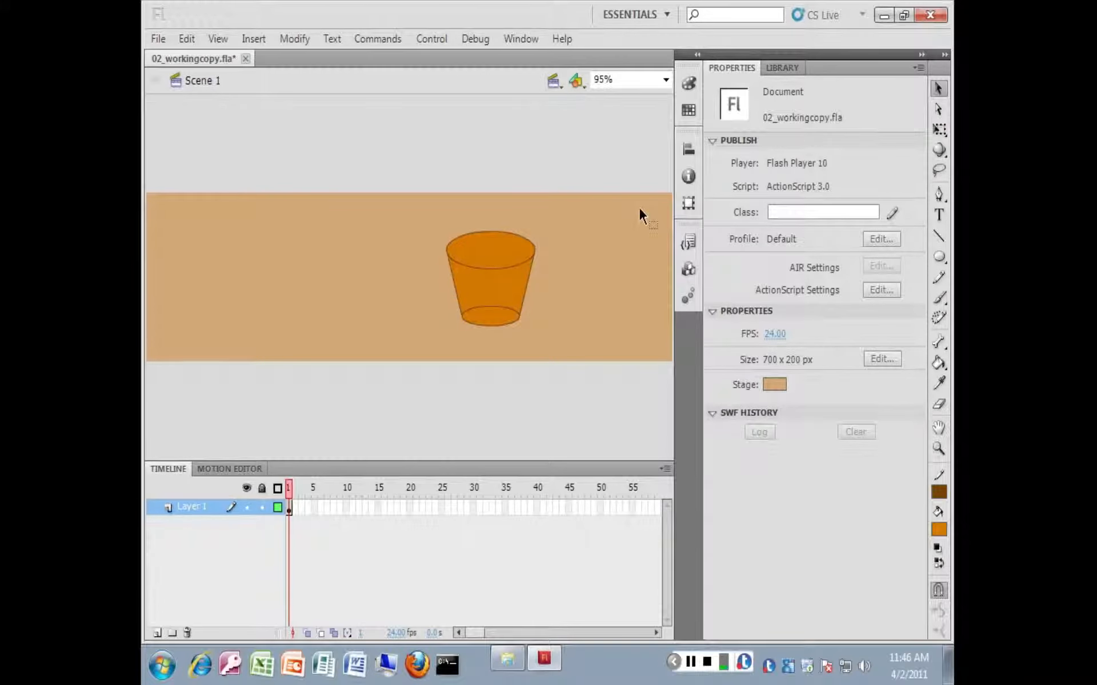
{"action": "left_click", "coordinate": [506, 266]}
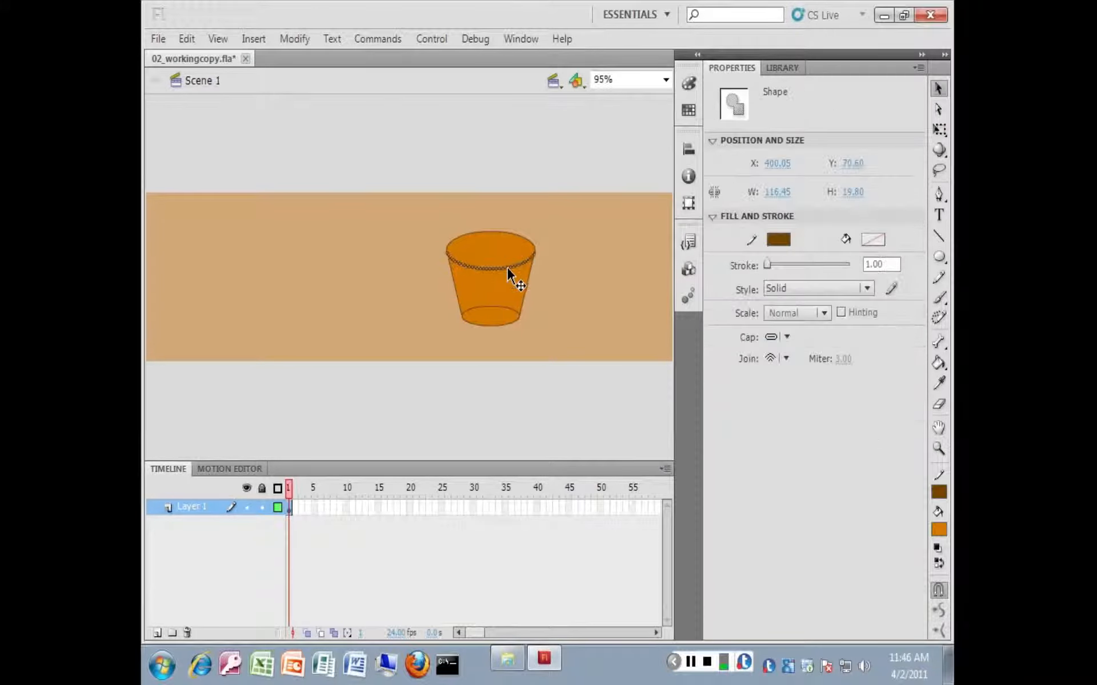
{"action": "left_click", "coordinate": [526, 237], "text": "shift"}
{"action": "left_click", "coordinate": [187, 39]}
{"action": "left_click", "coordinate": [225, 125]}
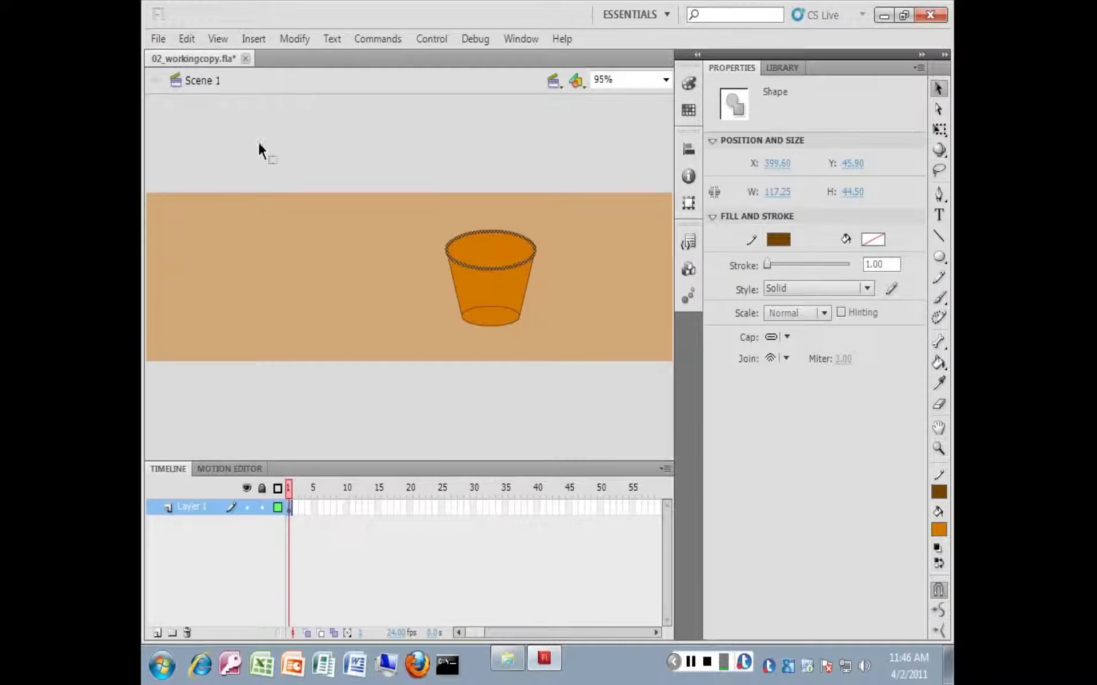
{"action": "key", "text": "ctrl+v"}
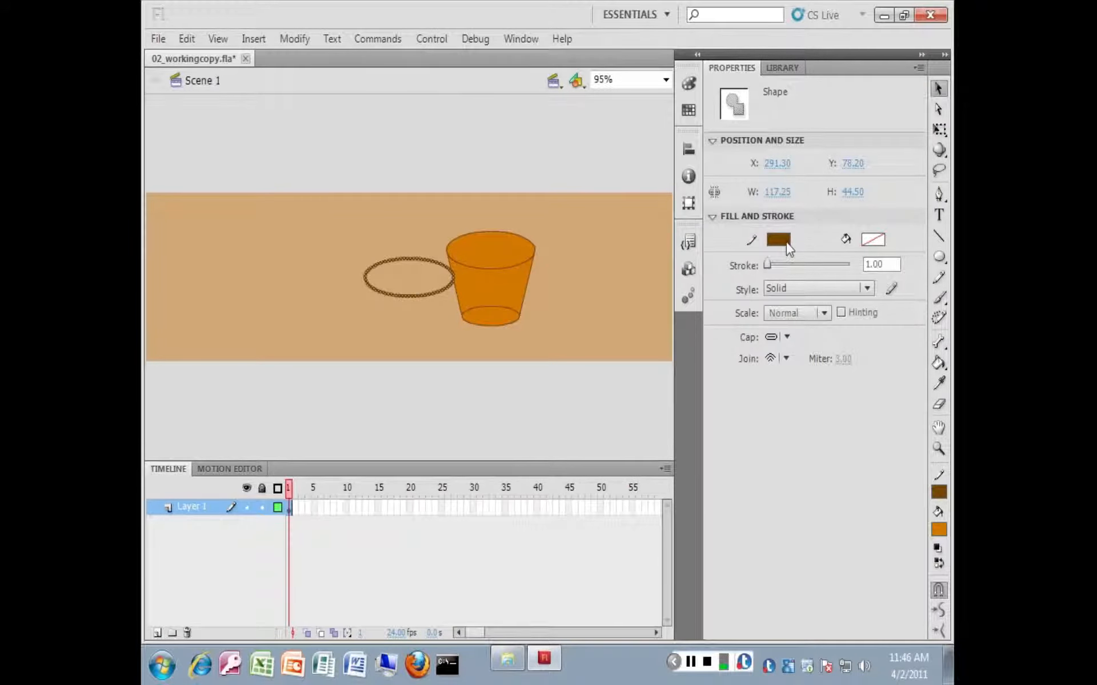
Shrink the pasted oval outline to about 89 x 34 px and move it inside the cup's rim.
{"action": "left_click", "coordinate": [943, 131]}
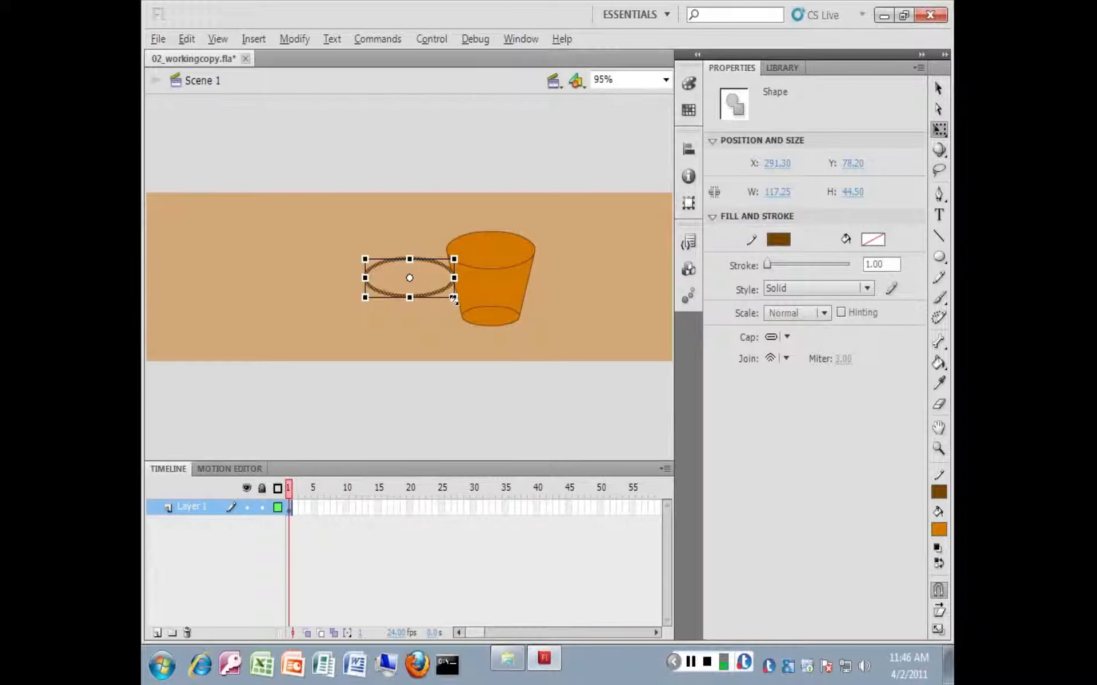
{"action": "left_click_drag", "start_coordinate": [453, 298], "coordinate": [449, 297]}
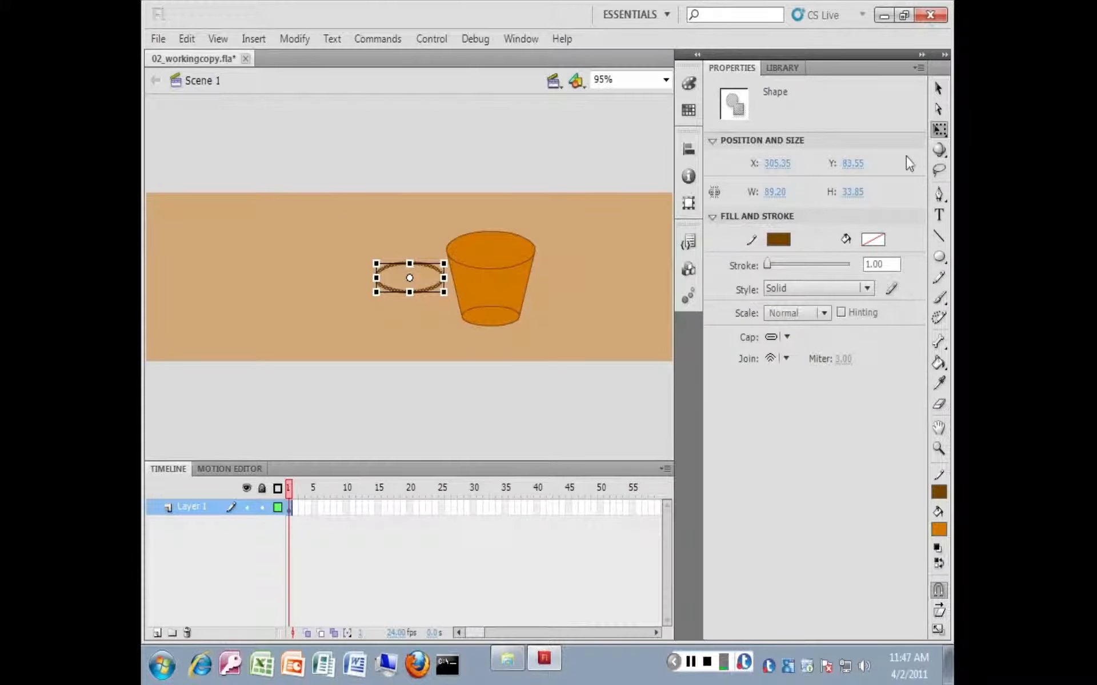
{"action": "left_click", "coordinate": [939, 88]}
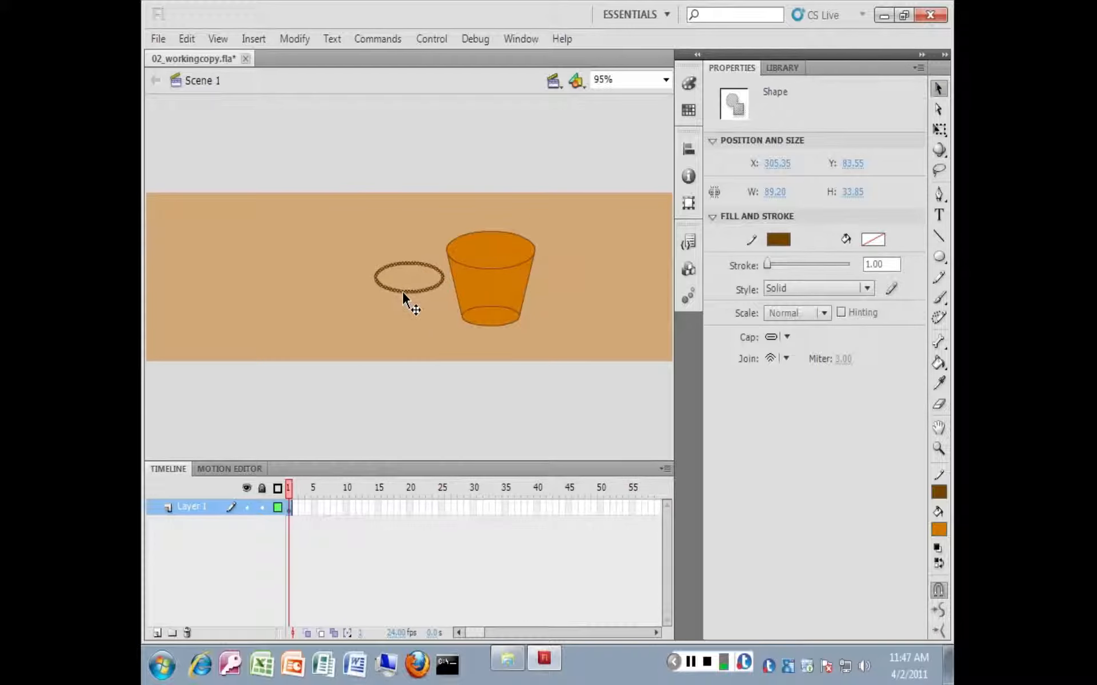
{"action": "left_click_drag", "start_coordinate": [402, 293], "coordinate": [482, 274]}
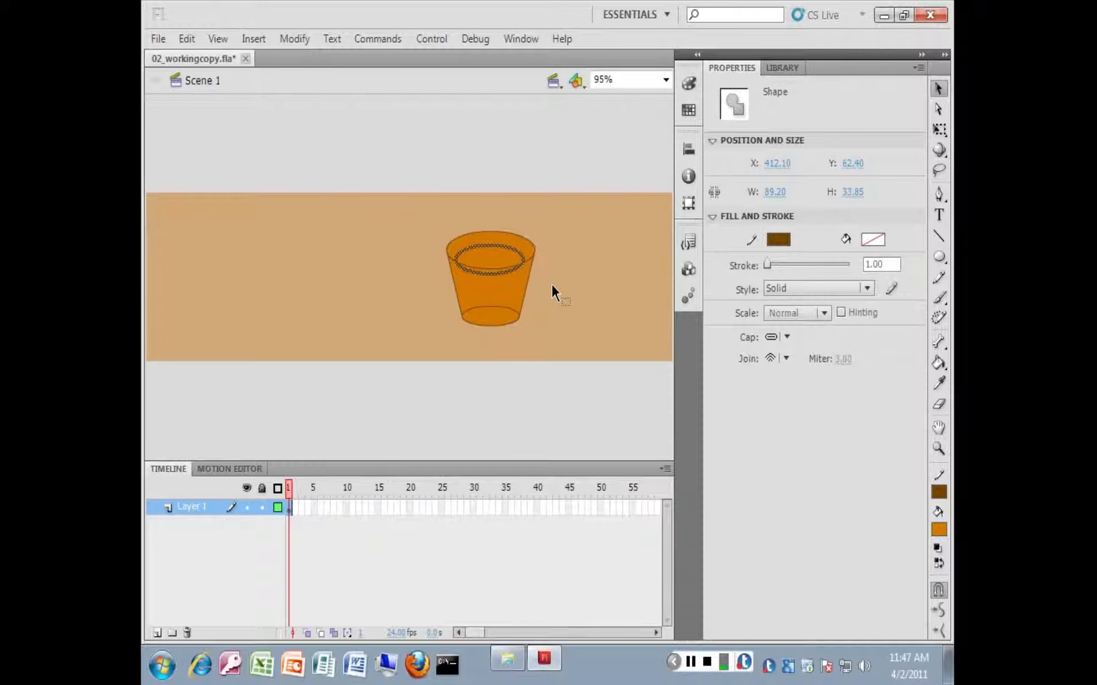
Nudge the inner oval down and slightly right to about X 413, Y 67, and deselect it.
{"action": "key", "text": "Down"}
{"action": "key", "text": "Down"}
{"action": "key", "text": "Down"}
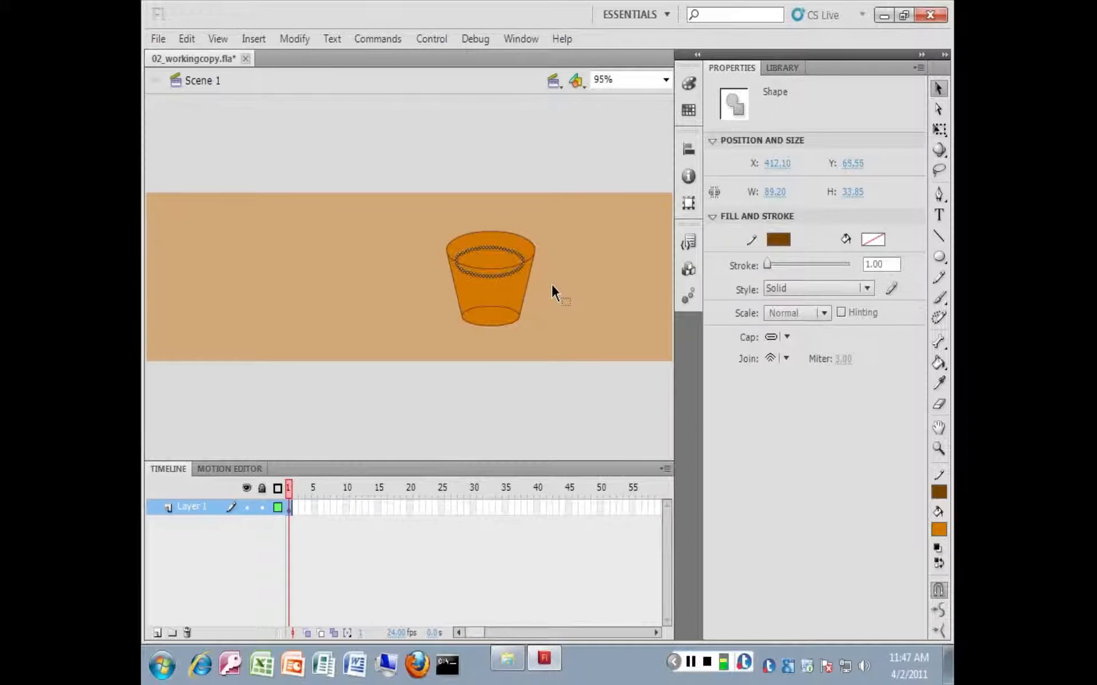
{"action": "key", "text": "Right"}
{"action": "key", "text": "Down"}
{"action": "key", "text": "Down"}
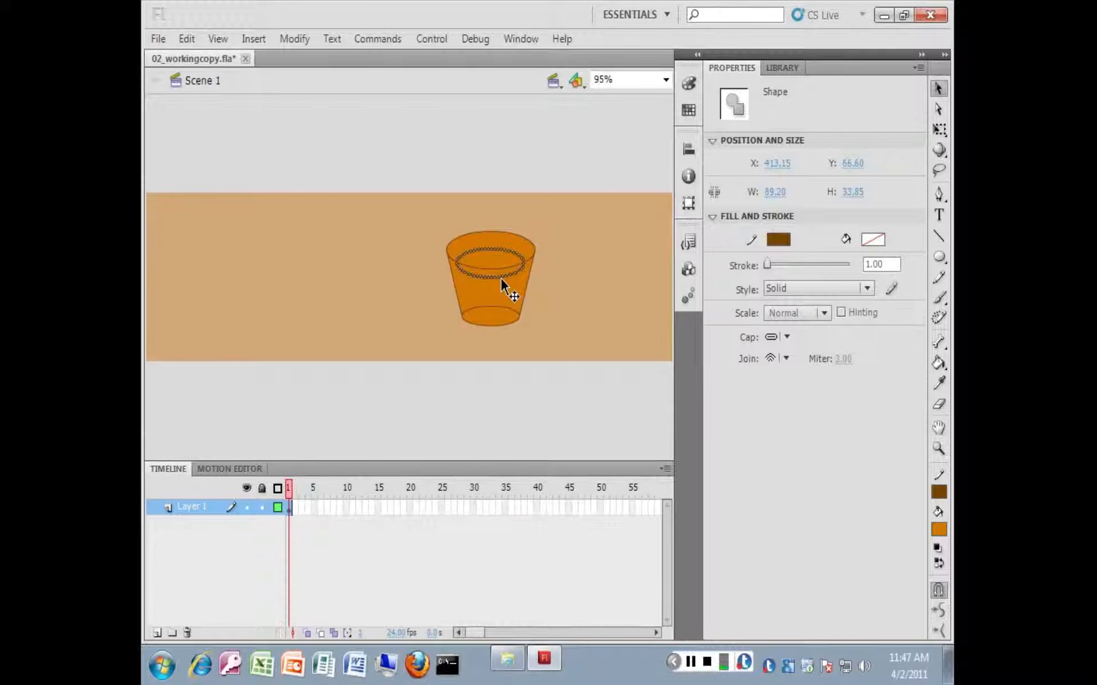
{"action": "left_click", "coordinate": [569, 265]}
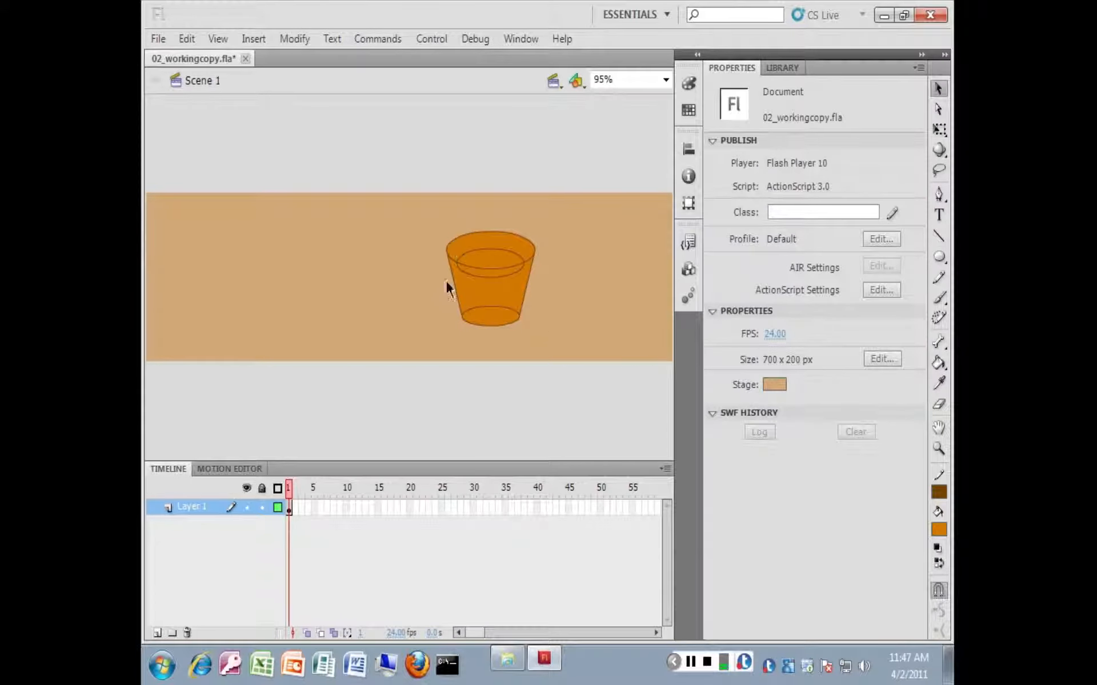
Delete the inner oval's lower arc across the cup's front and the base oval's upper arc.
{"action": "left_click", "coordinate": [487, 277]}
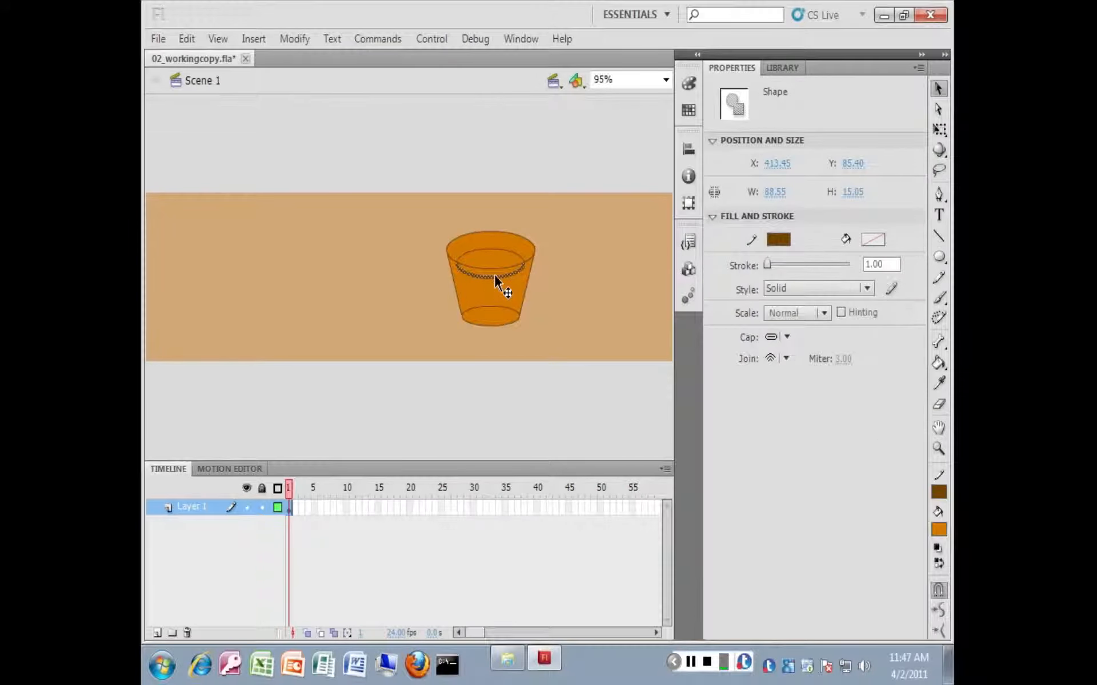
{"action": "left_click", "coordinate": [595, 321]}
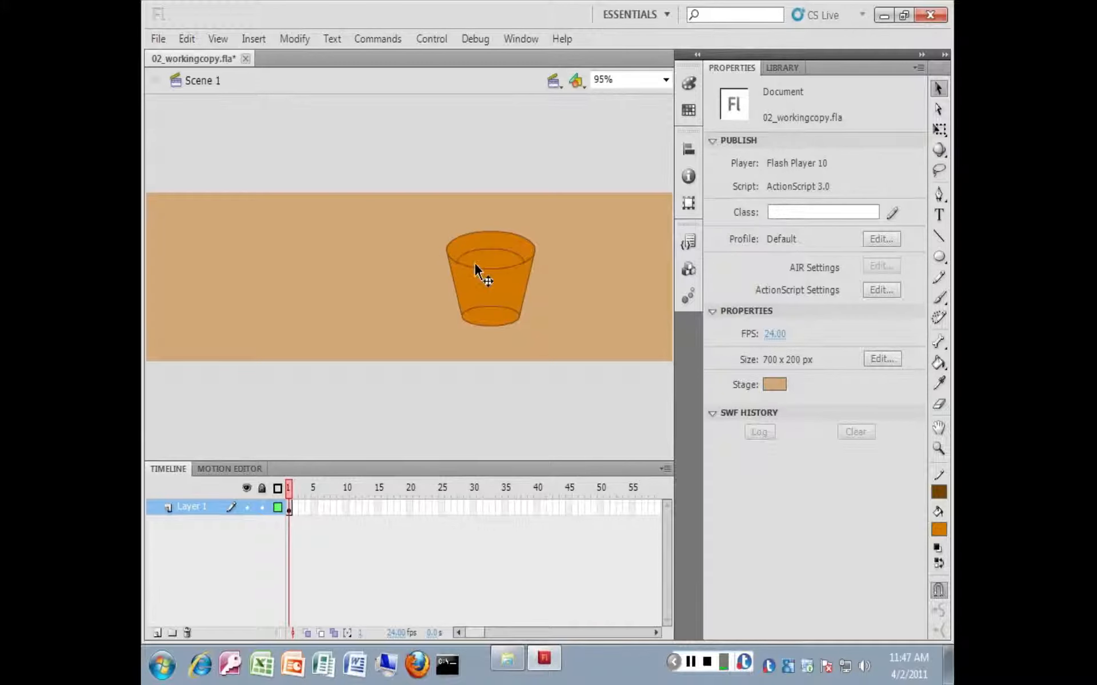
{"action": "left_click", "coordinate": [486, 309]}
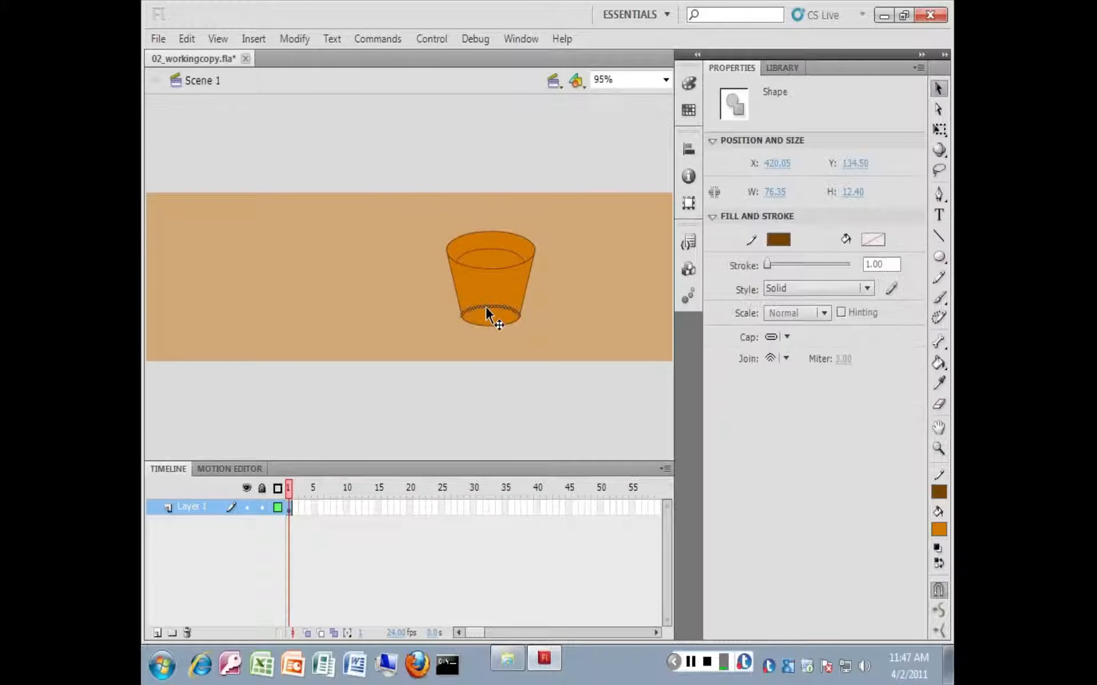
{"action": "key", "text": "Delete"}
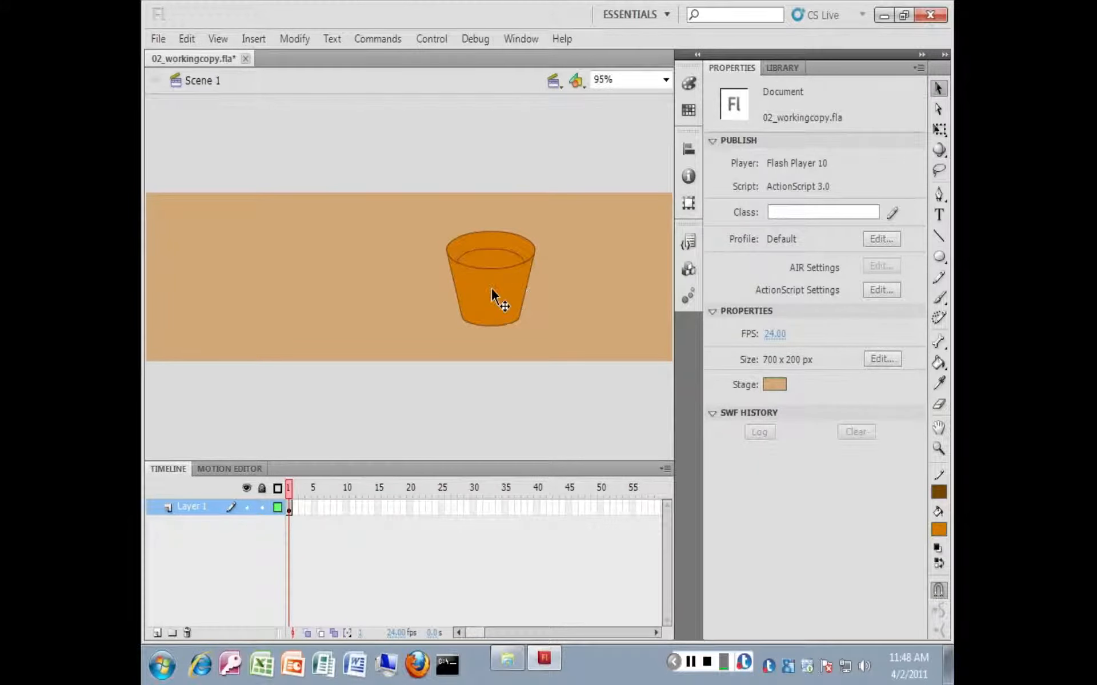
Try moving the cup's right side line outward, undo the move, and deselect the line.
{"action": "left_click", "coordinate": [525, 294]}
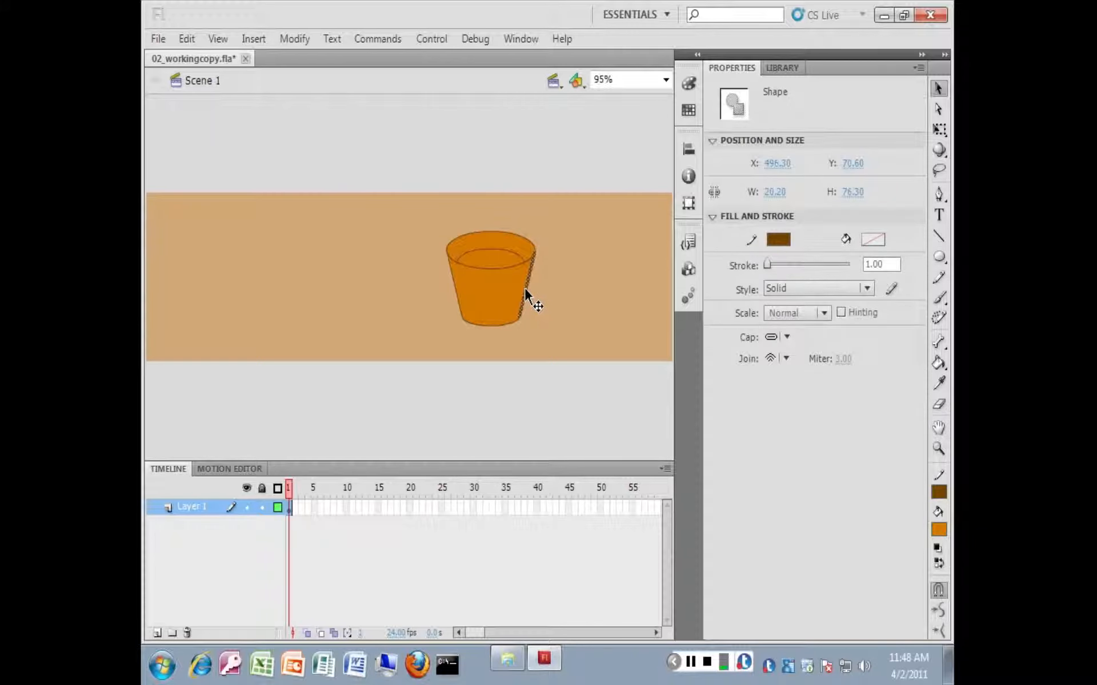
{"action": "left_click_drag", "start_coordinate": [526, 292], "coordinate": [543, 292]}
{"action": "key", "text": "ctrl+z"}
{"action": "left_click", "coordinate": [573, 294]}
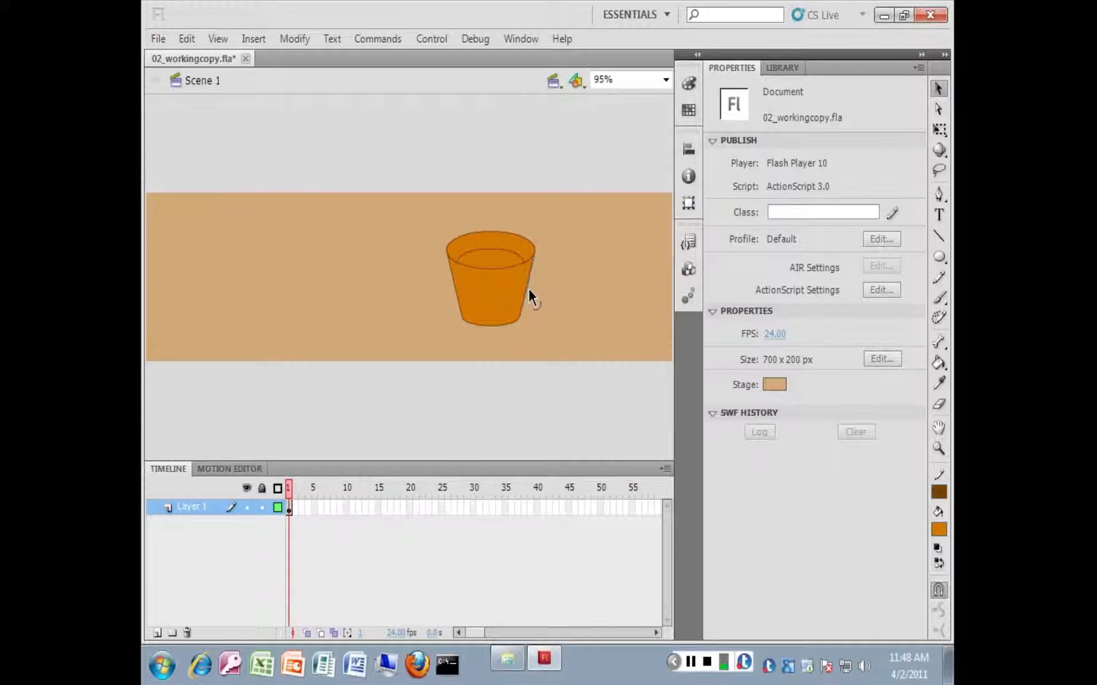
Bend both straight sides of the cup outward into curves, and undo a trial bend of the rim's front edge.
{"action": "left_click_drag", "start_coordinate": [532, 290], "coordinate": [533, 288]}
{"action": "left_click_drag", "start_coordinate": [444, 293], "coordinate": [448, 289]}
{"action": "left_click_drag", "start_coordinate": [509, 277], "coordinate": [509, 277]}
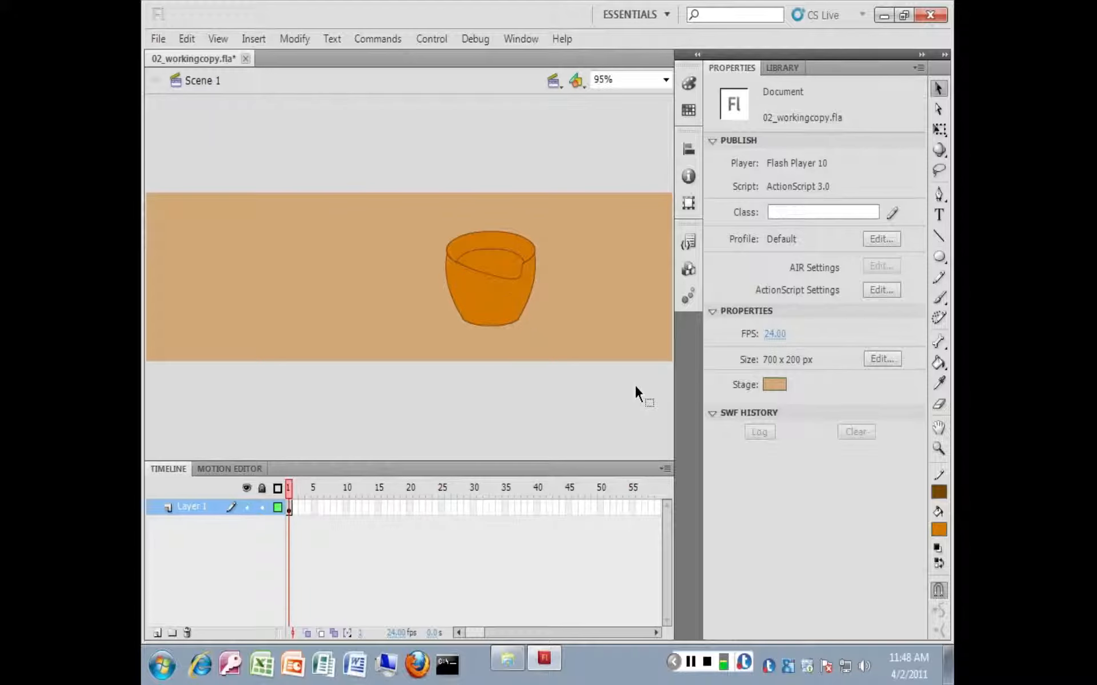
{"action": "key", "text": "ctrl+z"}
Fill the coffee surface inside the cup with dark brown #663333 using the Paint Bucket tool.
{"action": "left_click", "coordinate": [938, 365]}
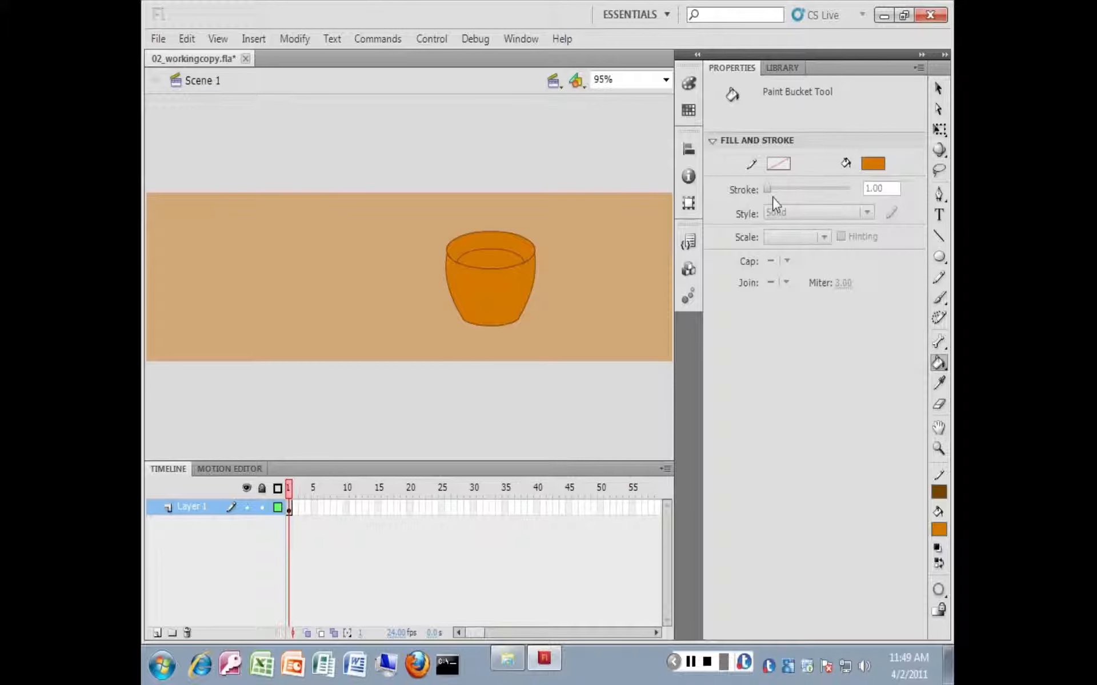
{"action": "left_click", "coordinate": [874, 164]}
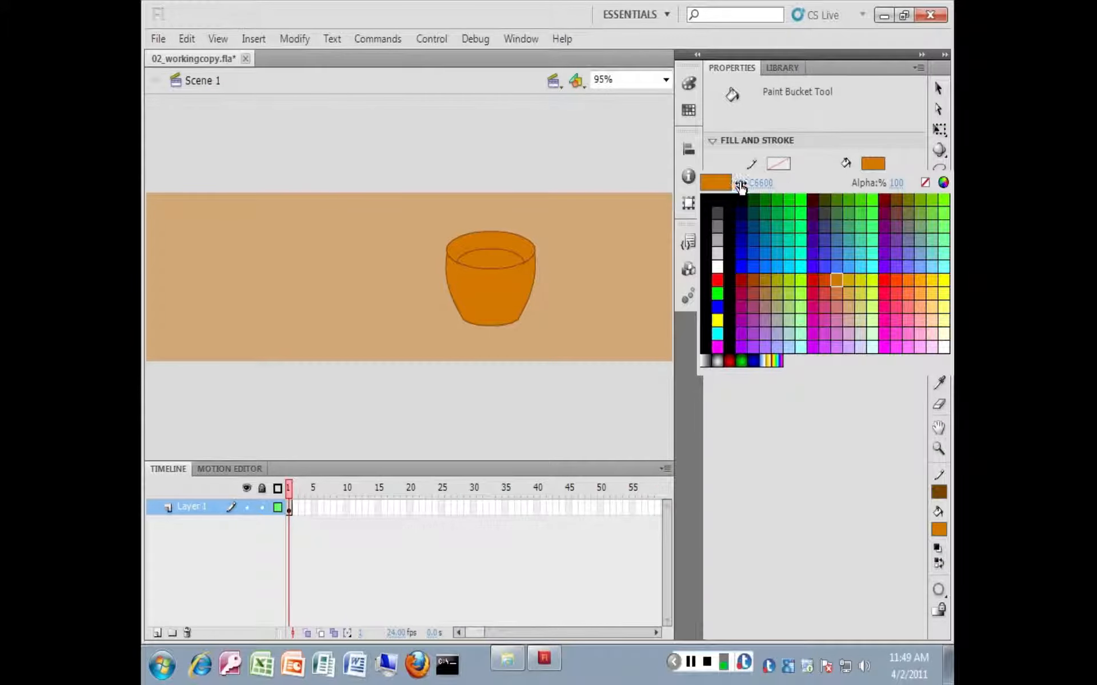
{"action": "left_click", "coordinate": [883, 198]}
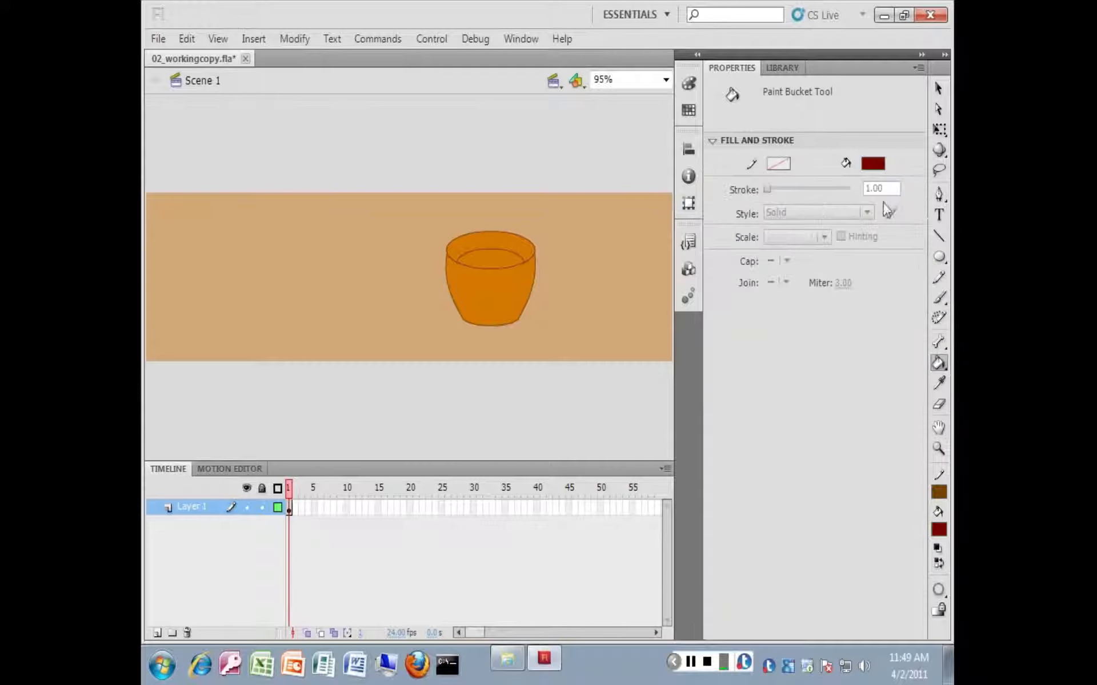
{"action": "left_click", "coordinate": [873, 164]}
{"action": "left_click", "coordinate": [766, 183]}
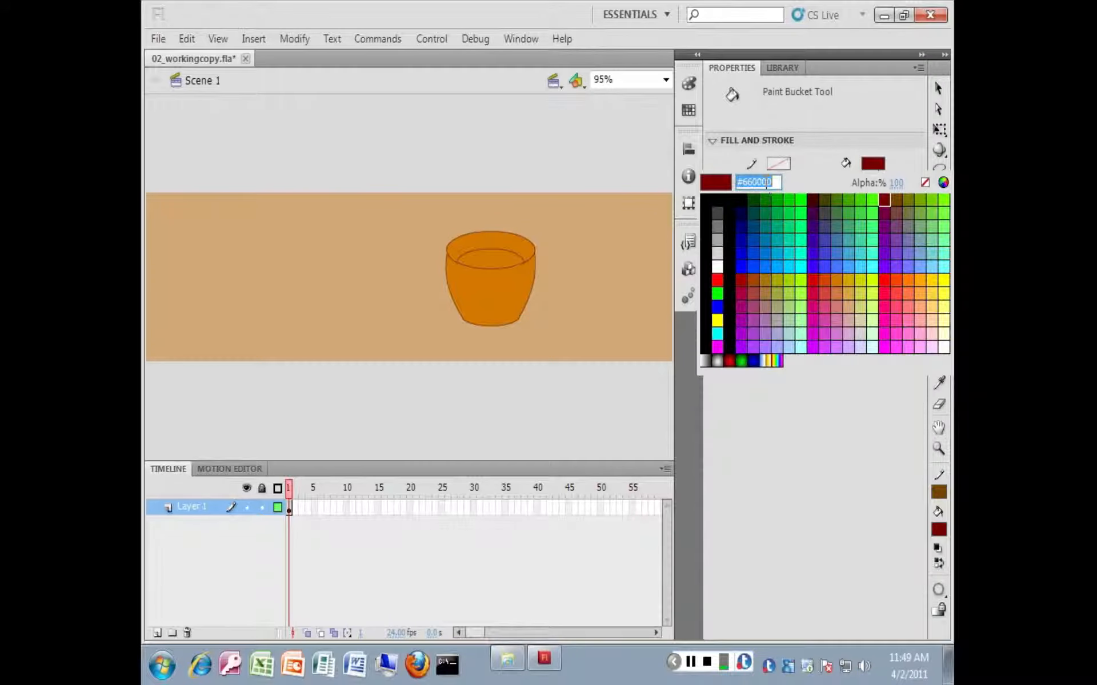
{"action": "type", "text": "663333"}
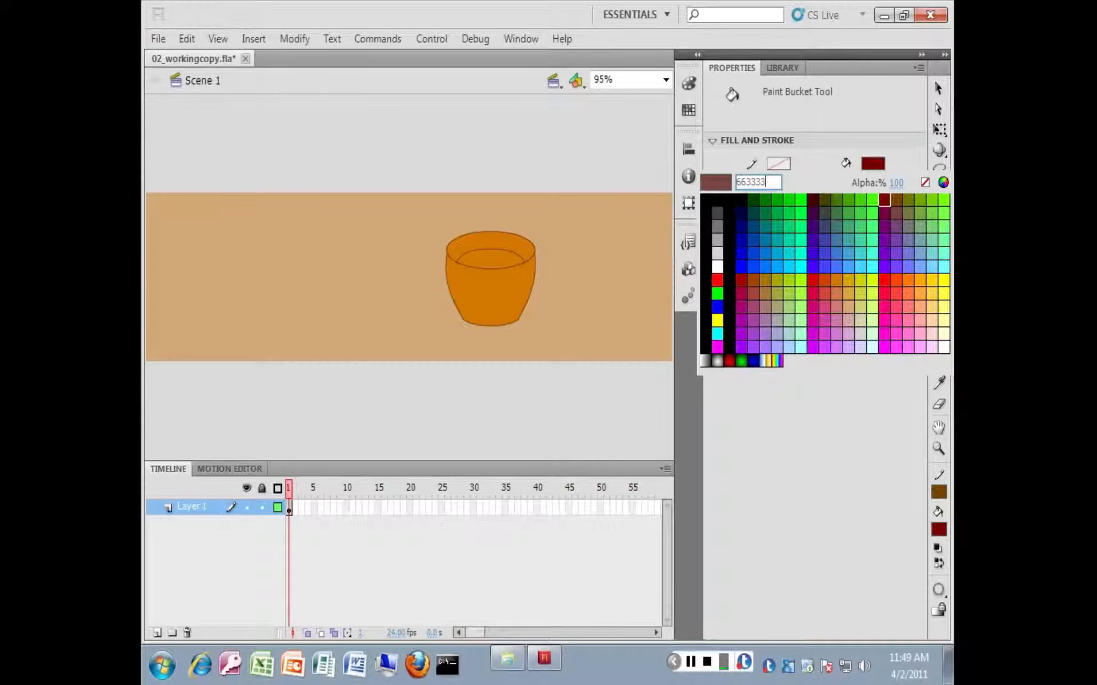
{"action": "key", "text": "Return"}
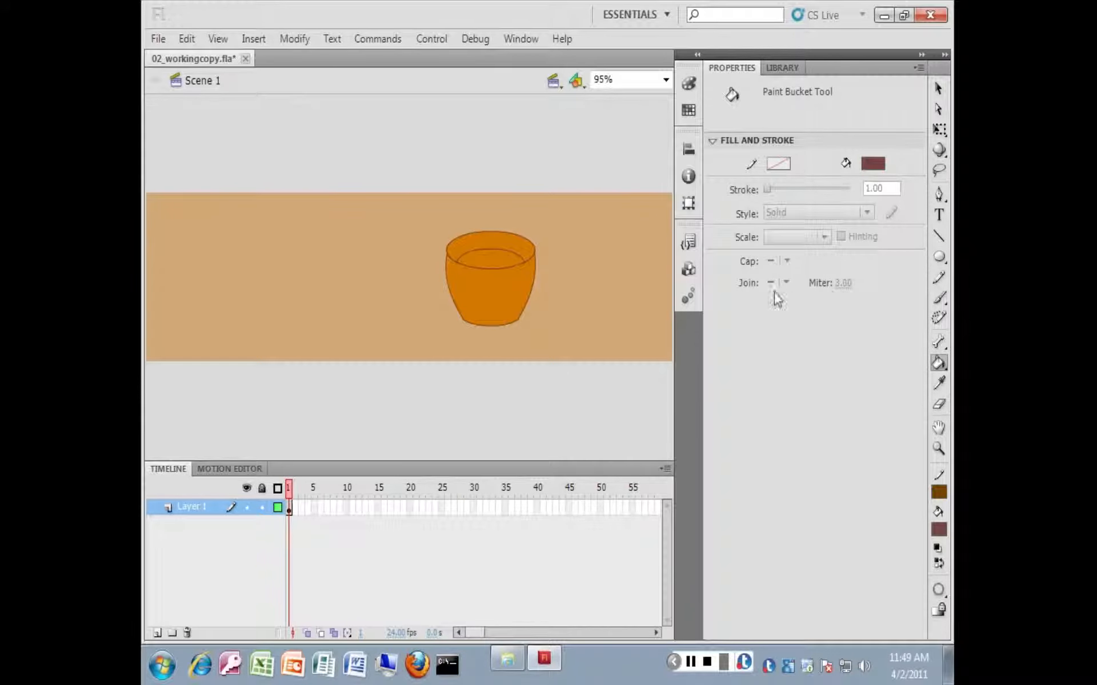
{"action": "left_click", "coordinate": [485, 257]}
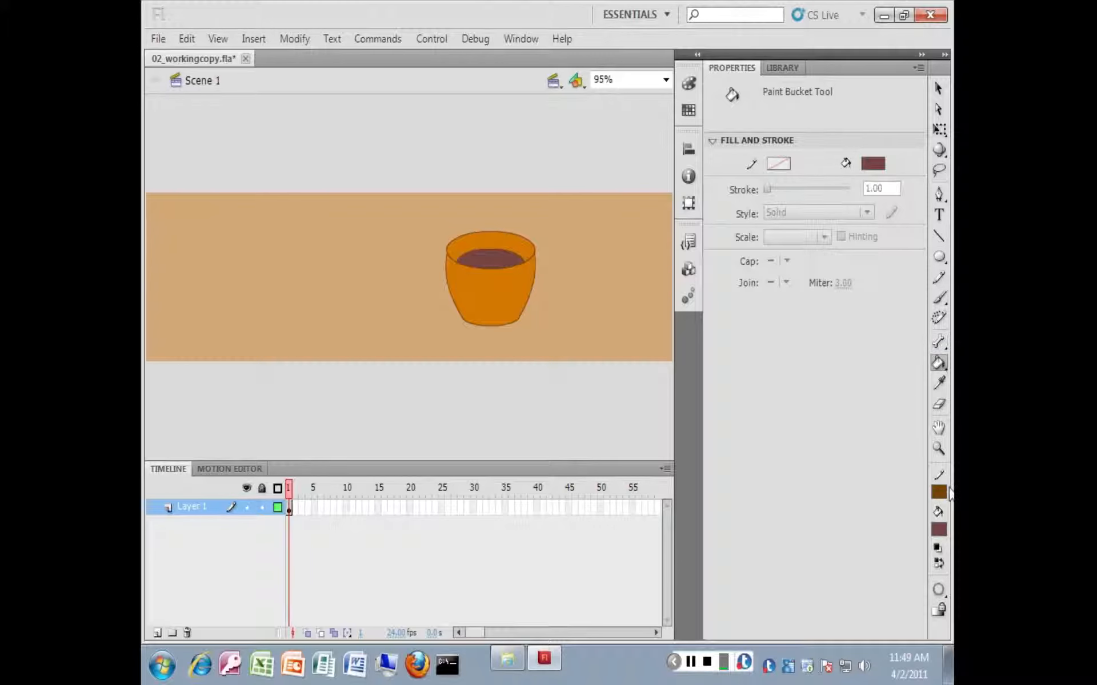
Switch to the Ink Bottle tool and set its stroke color to #330000.
{"action": "left_click", "coordinate": [939, 363]}
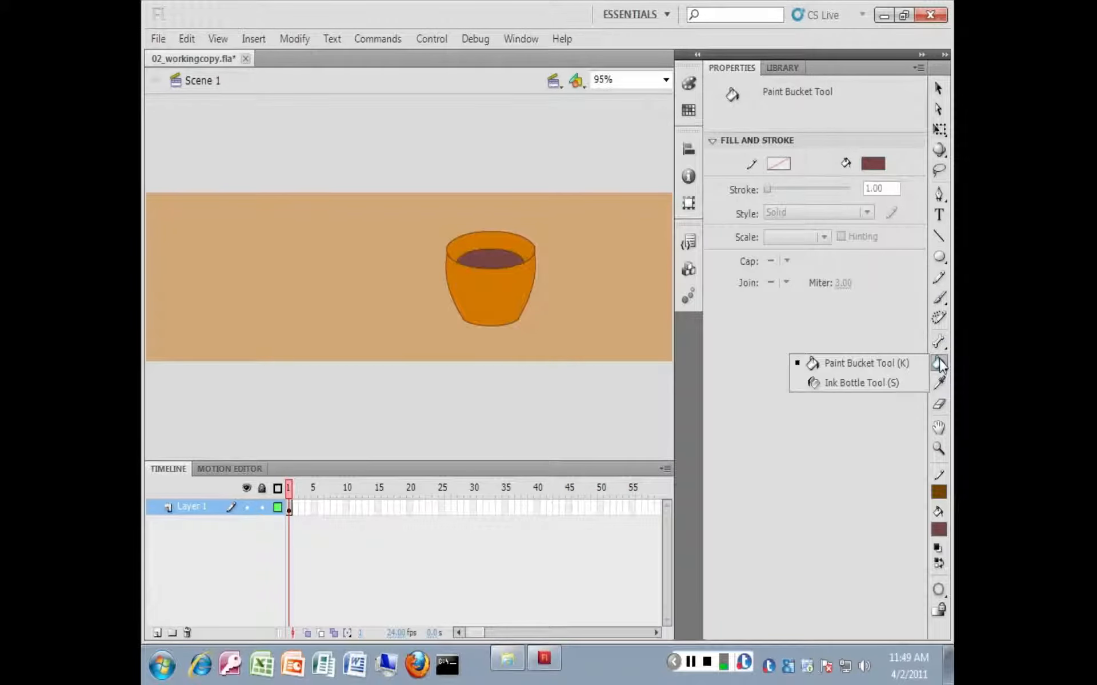
{"action": "left_click", "coordinate": [886, 382]}
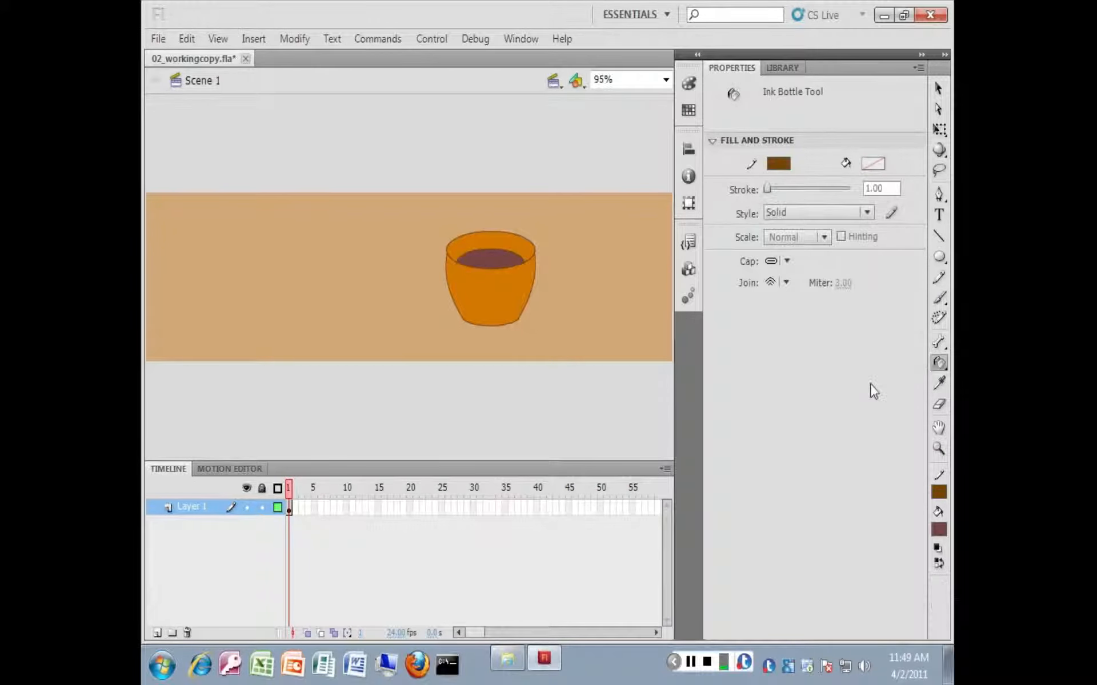
{"action": "left_click", "coordinate": [783, 166]}
{"action": "left_click", "coordinate": [754, 183]}
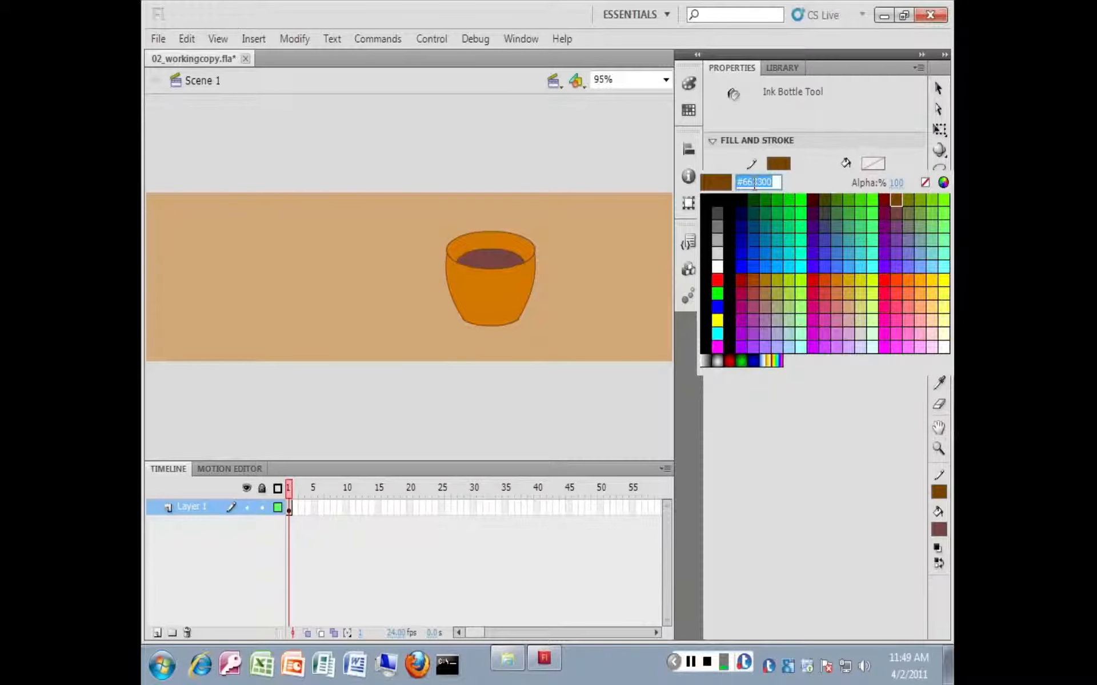
{"action": "type", "text": "3300000"}
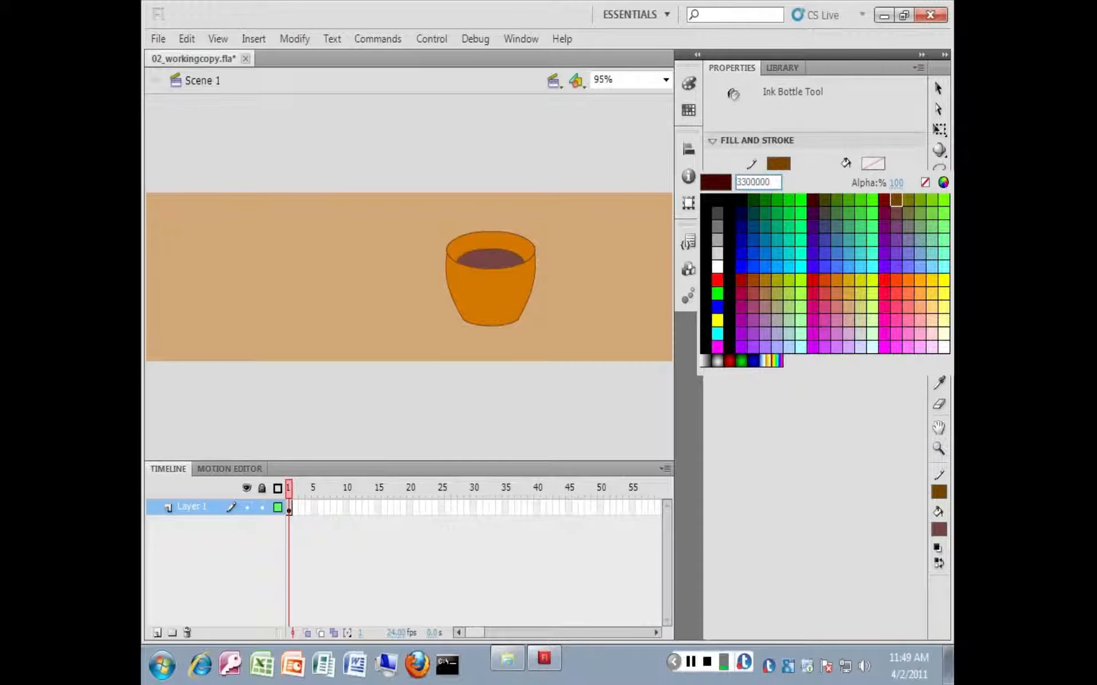
{"action": "key", "text": "BackSpace"}
{"action": "key", "text": "Return"}
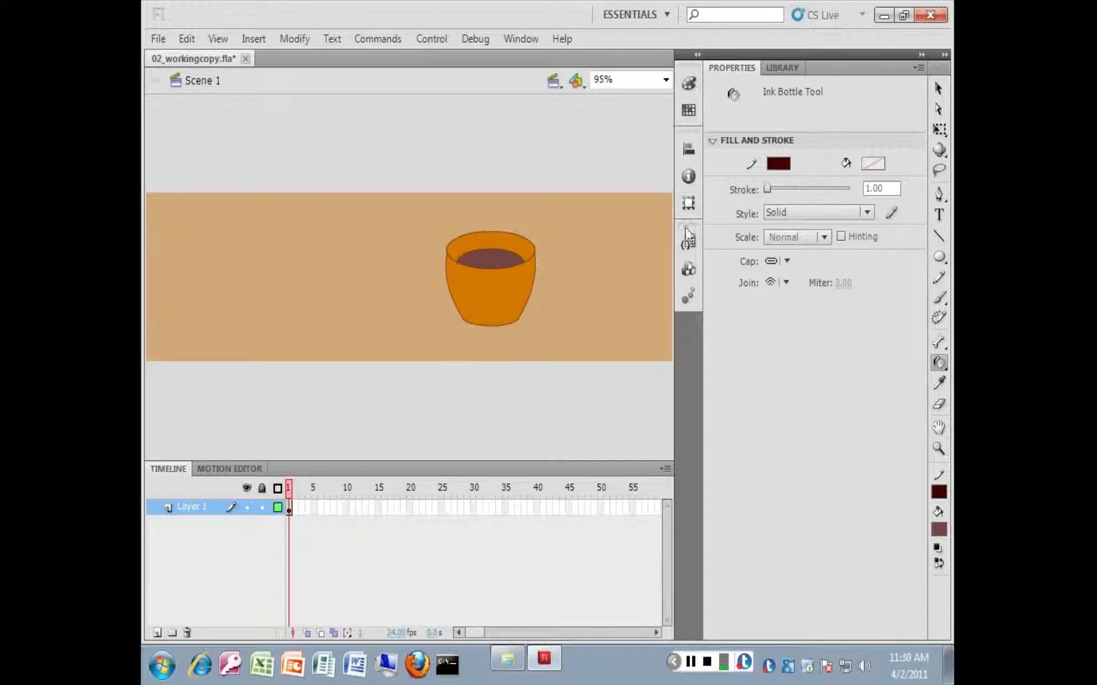
Try the Ink Bottle's dark stroke on the cup's rim and body outlines, undoing an application along the way.
{"action": "left_click", "coordinate": [498, 244]}
{"action": "left_click", "coordinate": [535, 282]}
{"action": "left_click", "coordinate": [522, 290]}
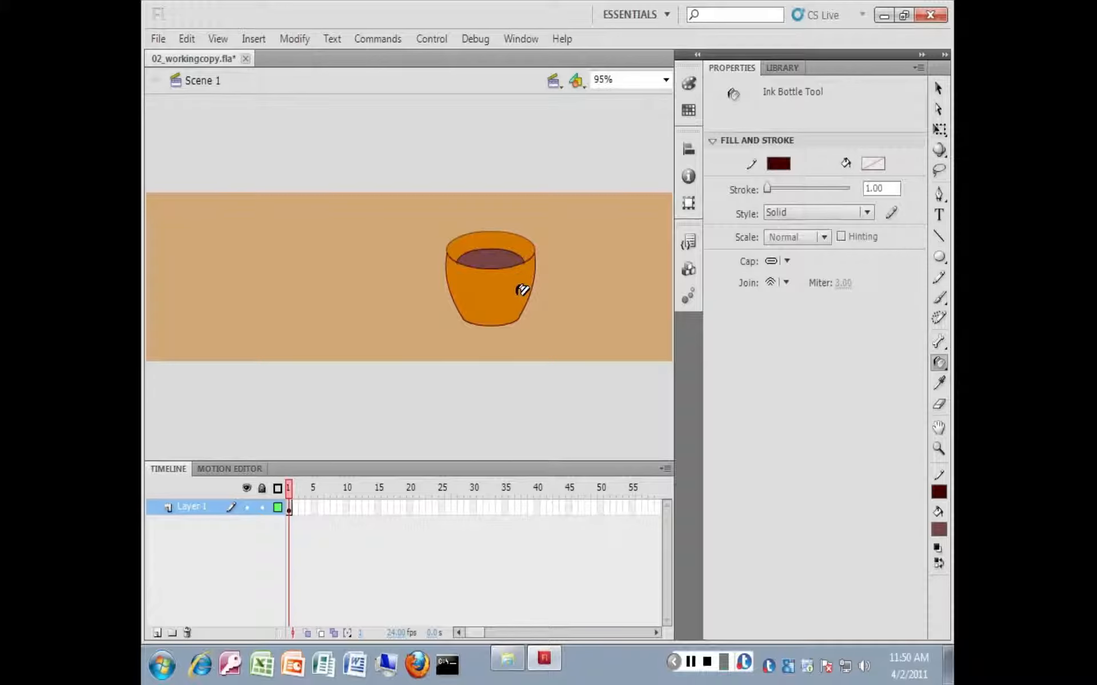
{"action": "key", "text": "ctrl+z"}
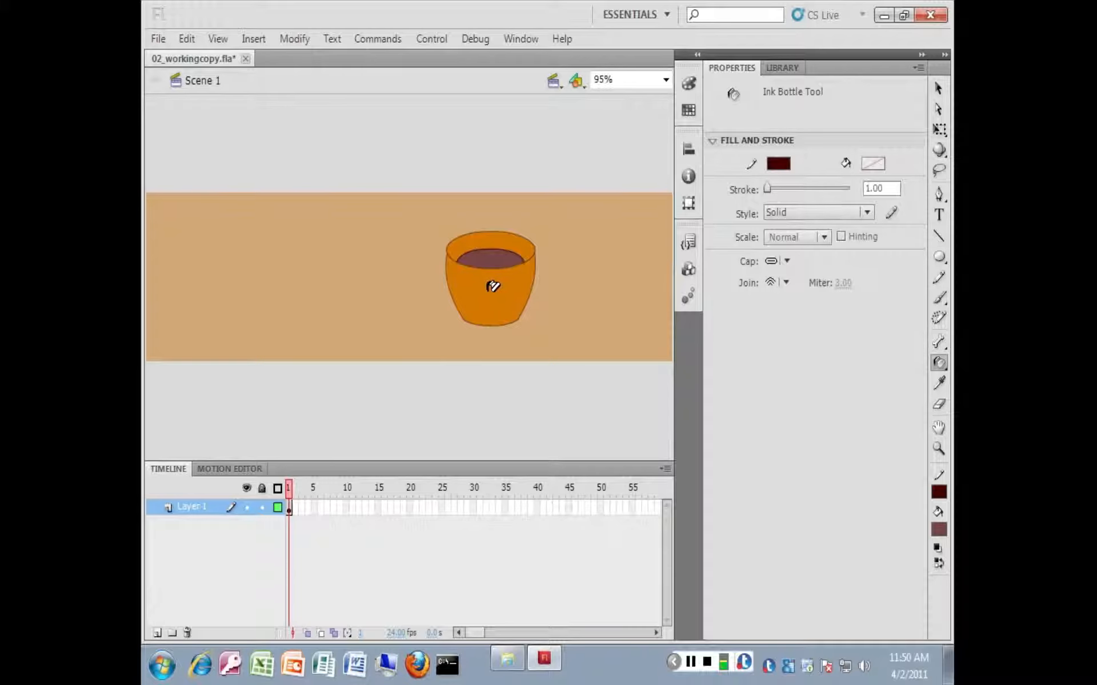
{"action": "left_click", "coordinate": [493, 286]}
Select the fill of the cup's front and dock the Color panel in the group with Properties and Library.
{"action": "left_click", "coordinate": [939, 89]}
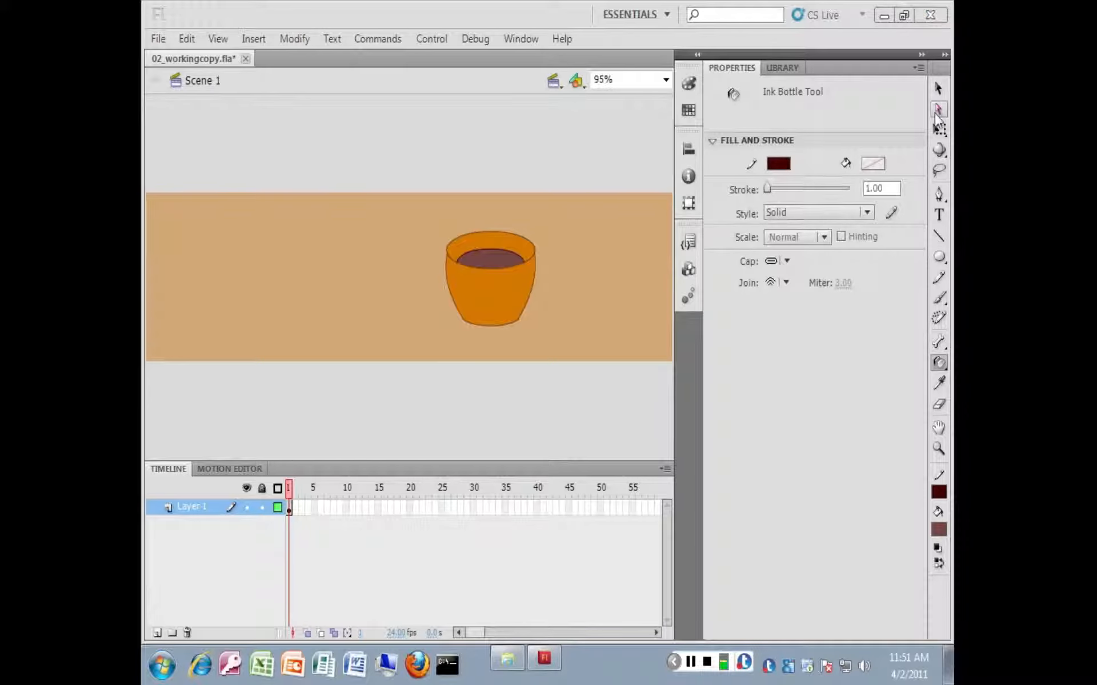
{"action": "left_click", "coordinate": [614, 276]}
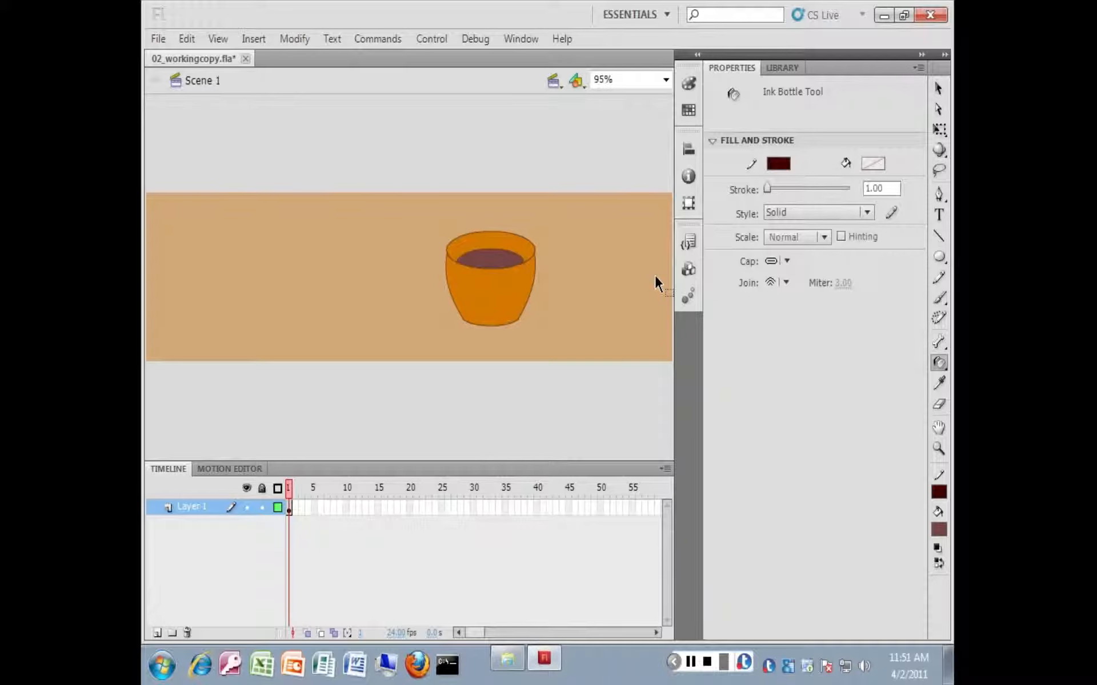
{"action": "left_click", "coordinate": [937, 89]}
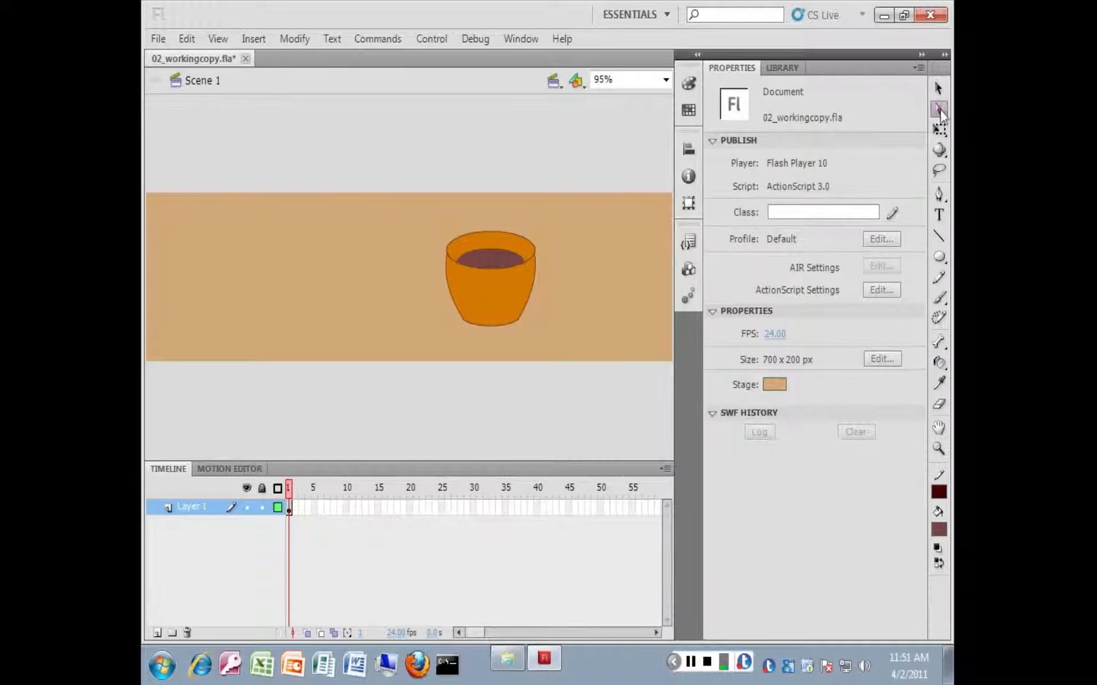
{"action": "left_click", "coordinate": [938, 87]}
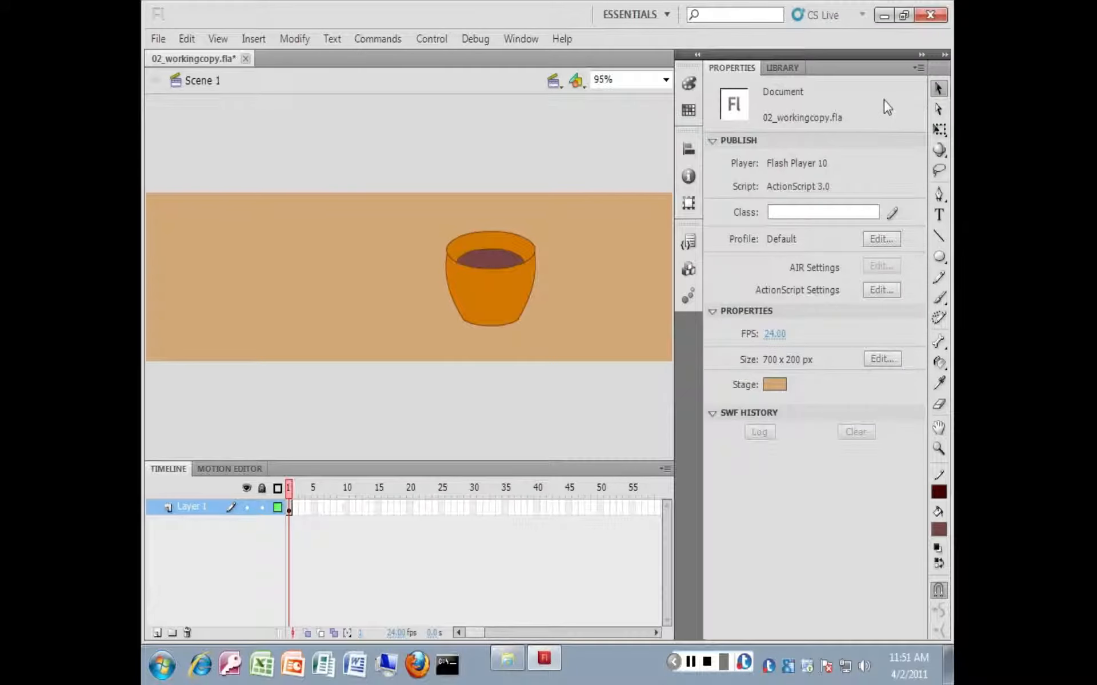
{"action": "left_click", "coordinate": [490, 295]}
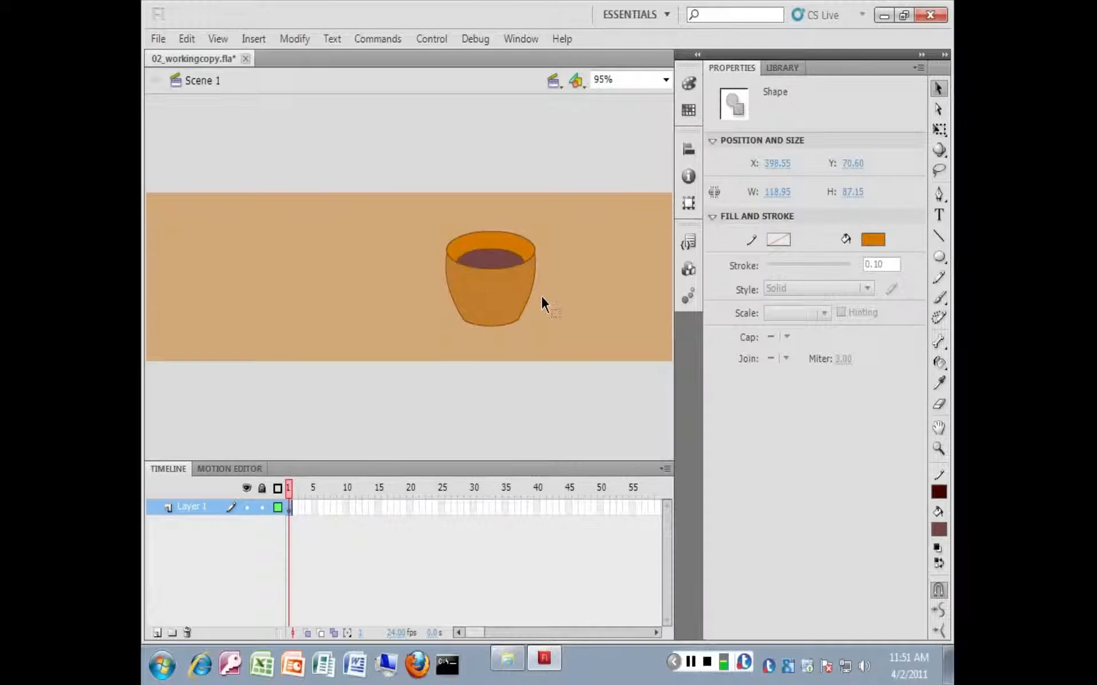
{"action": "left_click", "coordinate": [508, 39]}
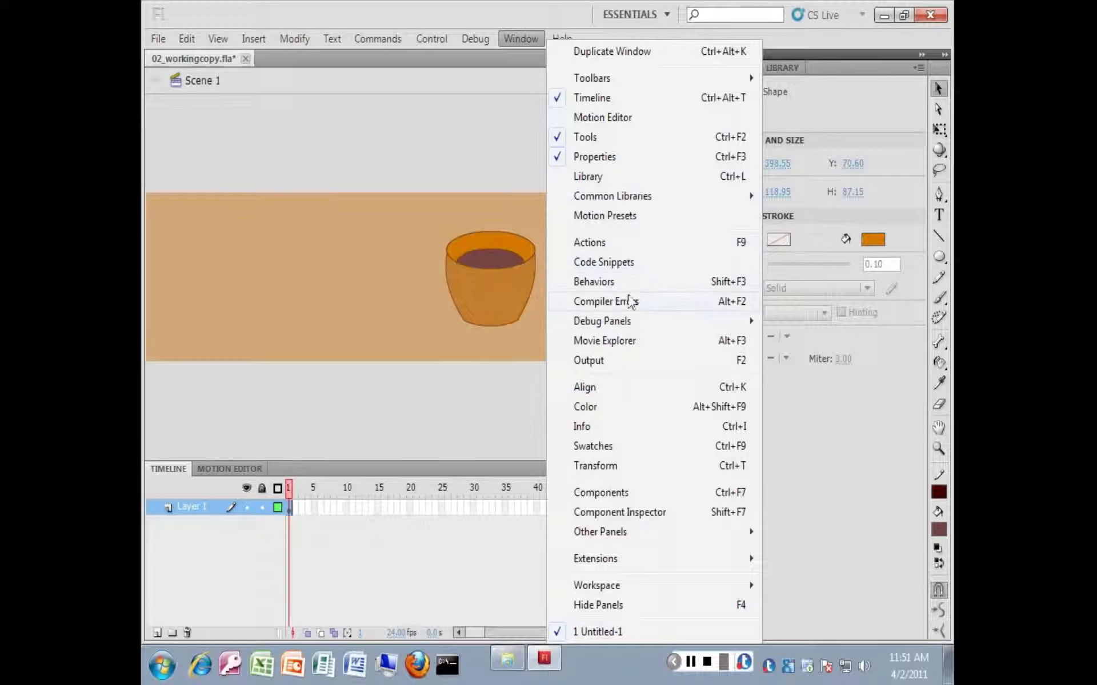
{"action": "left_click", "coordinate": [643, 410]}
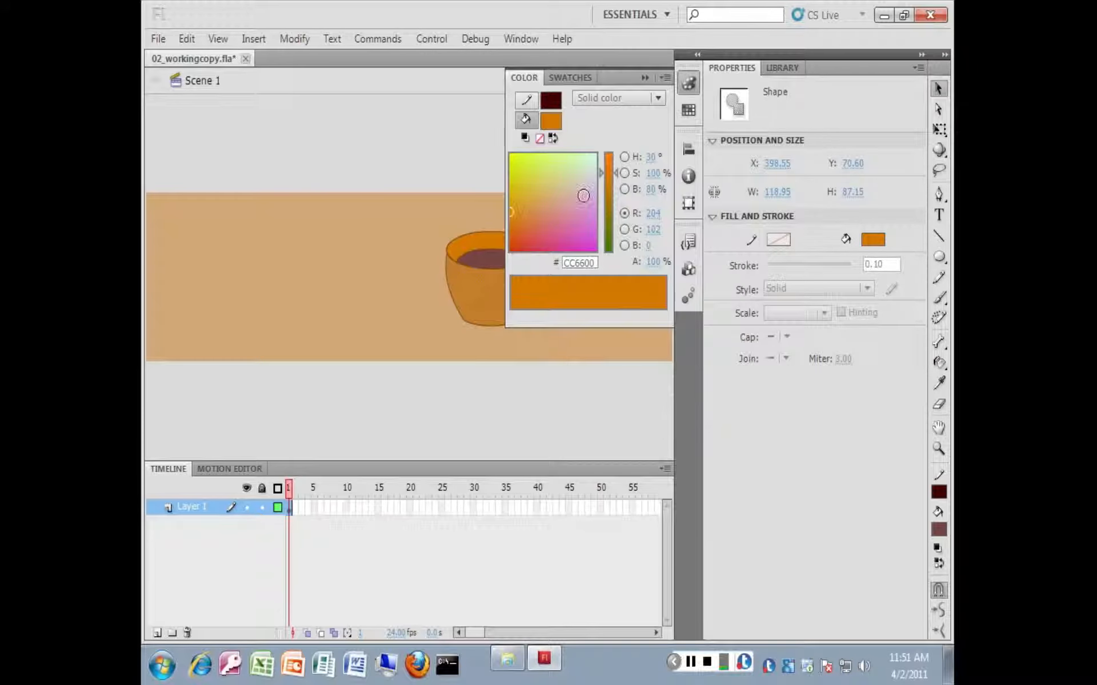
{"action": "left_click_drag", "start_coordinate": [525, 83], "coordinate": [817, 63]}
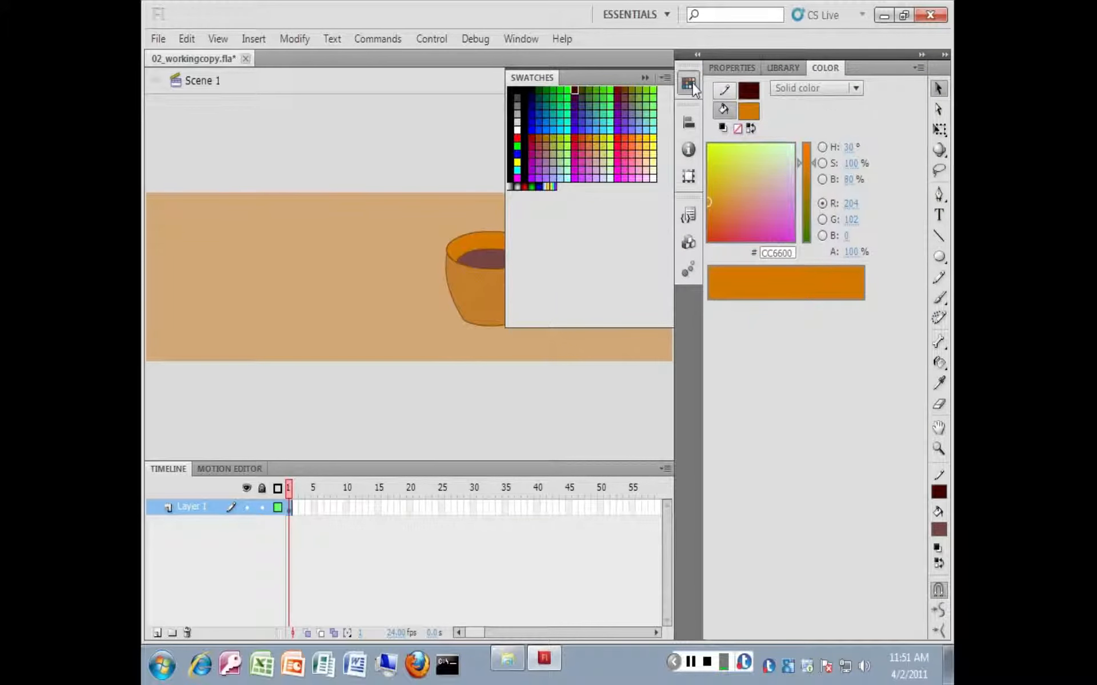
{"action": "left_click", "coordinate": [648, 79]}
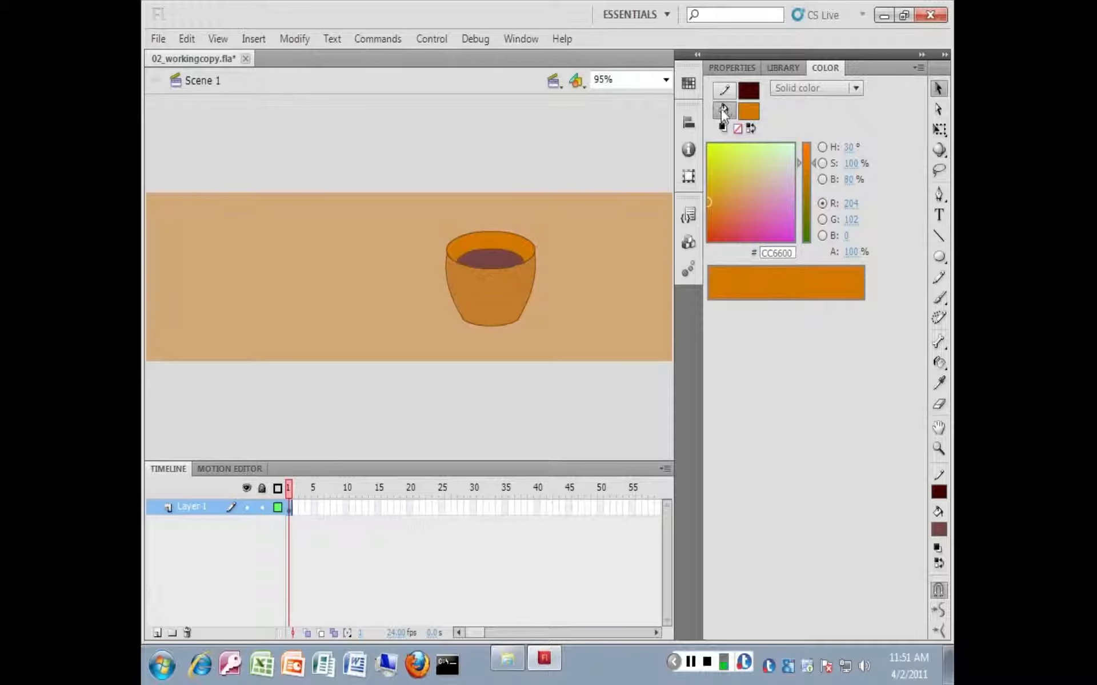
Change the cup front's fill to a linear gradient and set its starting color to #FFCCCC.
{"action": "left_click", "coordinate": [838, 88]}
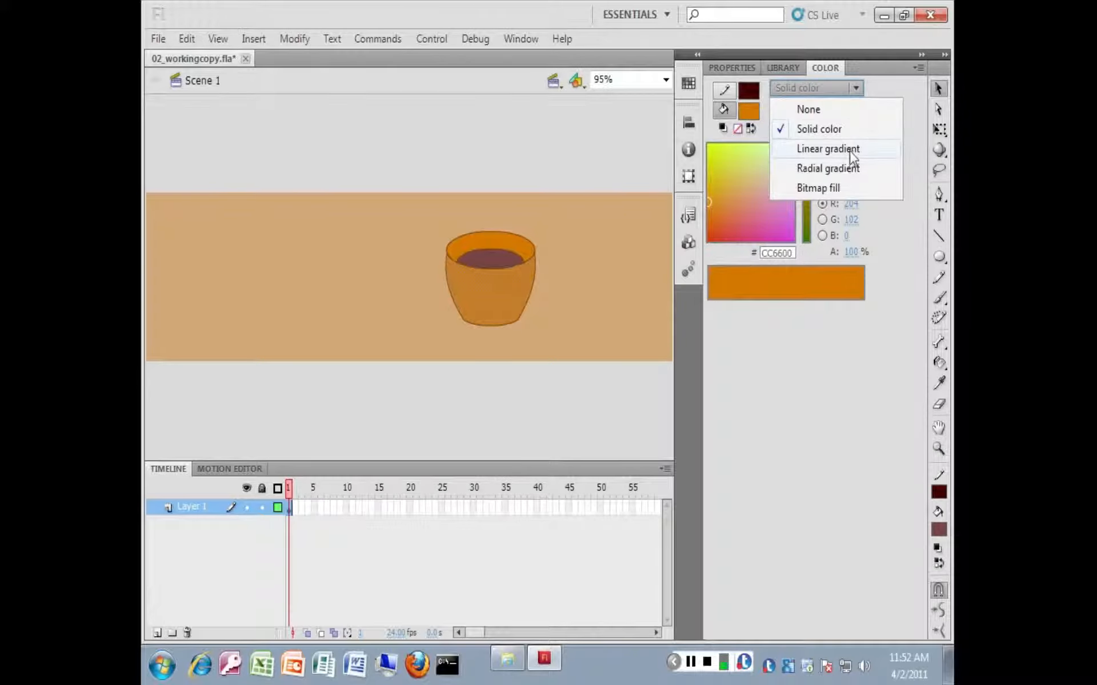
{"action": "left_click", "coordinate": [851, 150]}
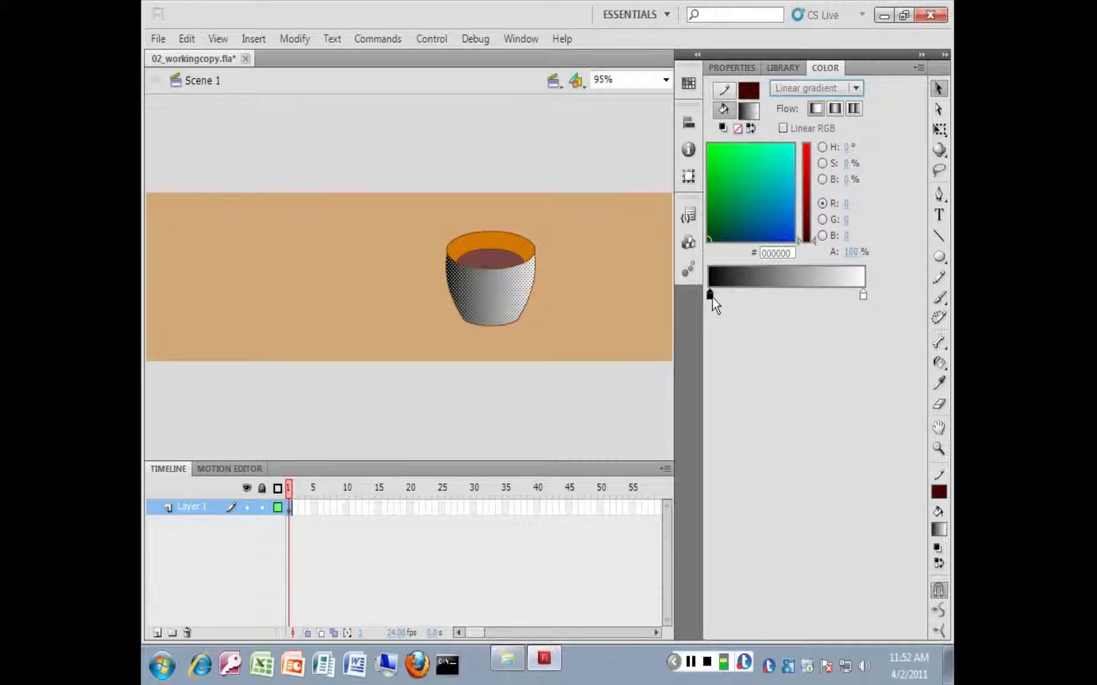
{"action": "left_click", "coordinate": [777, 253]}
{"action": "left_click_drag", "start_coordinate": [794, 254], "coordinate": [714, 252]}
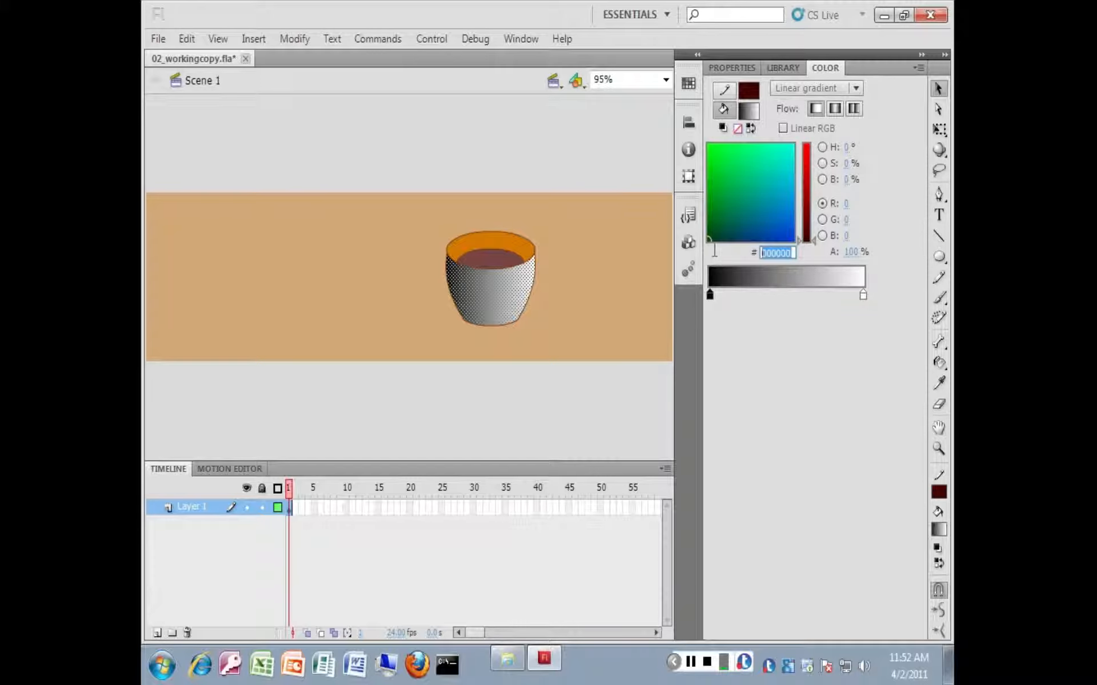
{"action": "type", "text": "ffcccc"}
{"action": "key", "text": "Tab"}
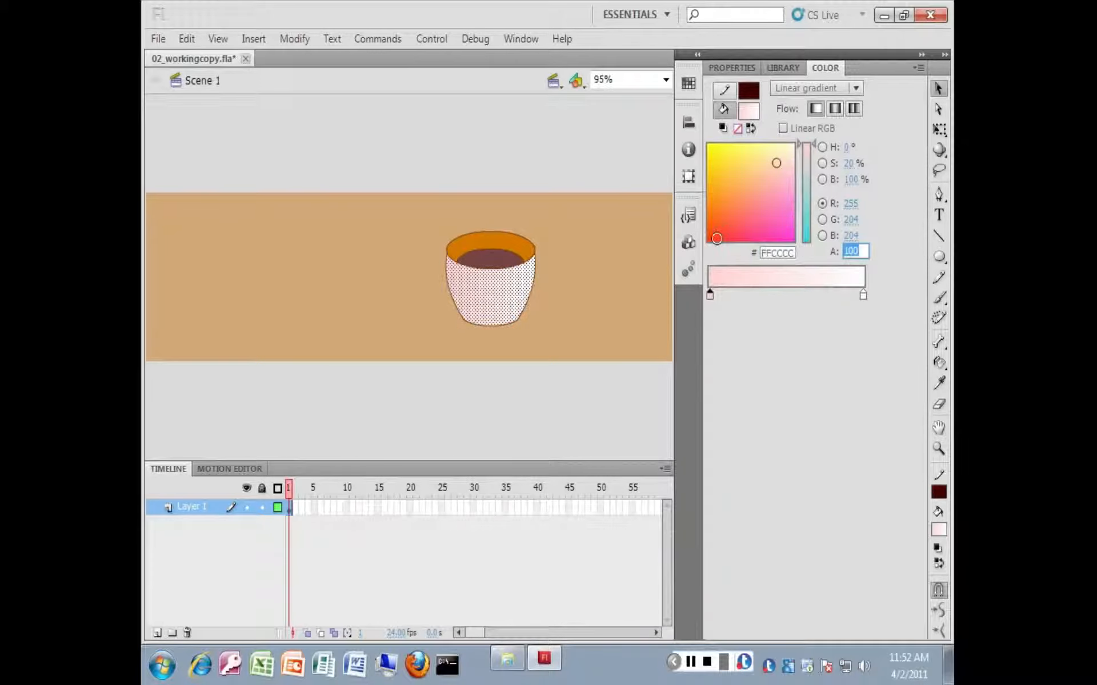
Set the end color of the cup front's gradient to #B86241.
{"action": "left_click", "coordinate": [863, 294]}
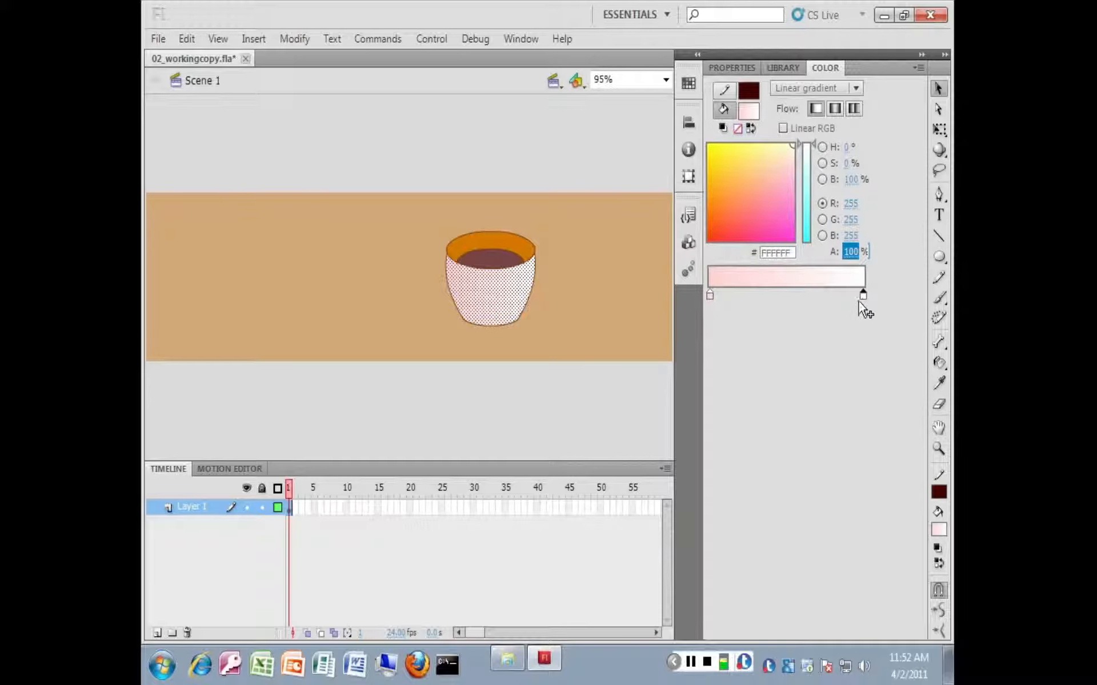
{"action": "left_click", "coordinate": [780, 253]}
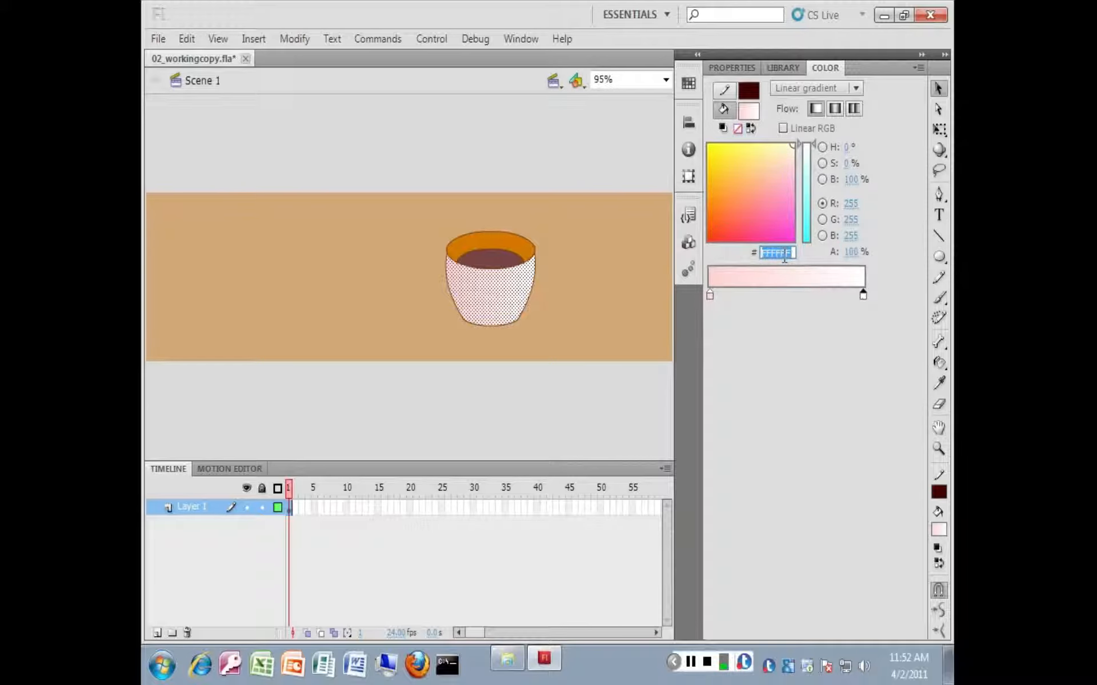
{"action": "type", "text": "b86241"}
{"action": "key", "text": "Tab"}
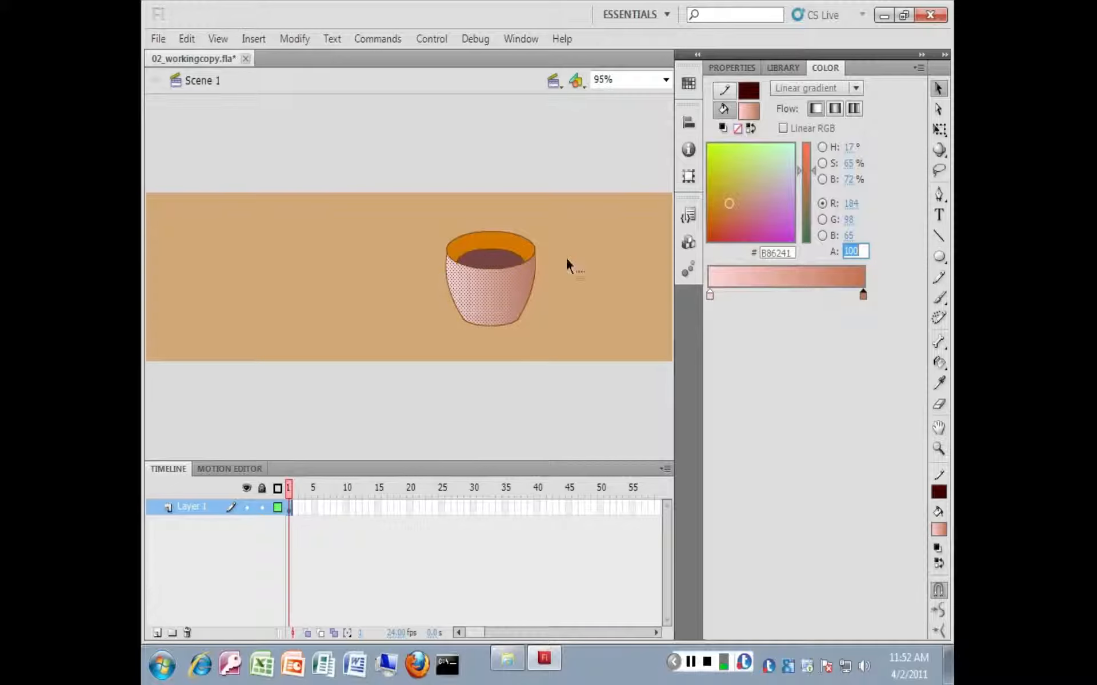
Add a white #FFFFFF color stop near the middle of the gradient and deselect the cup.
{"action": "left_click", "coordinate": [781, 295]}
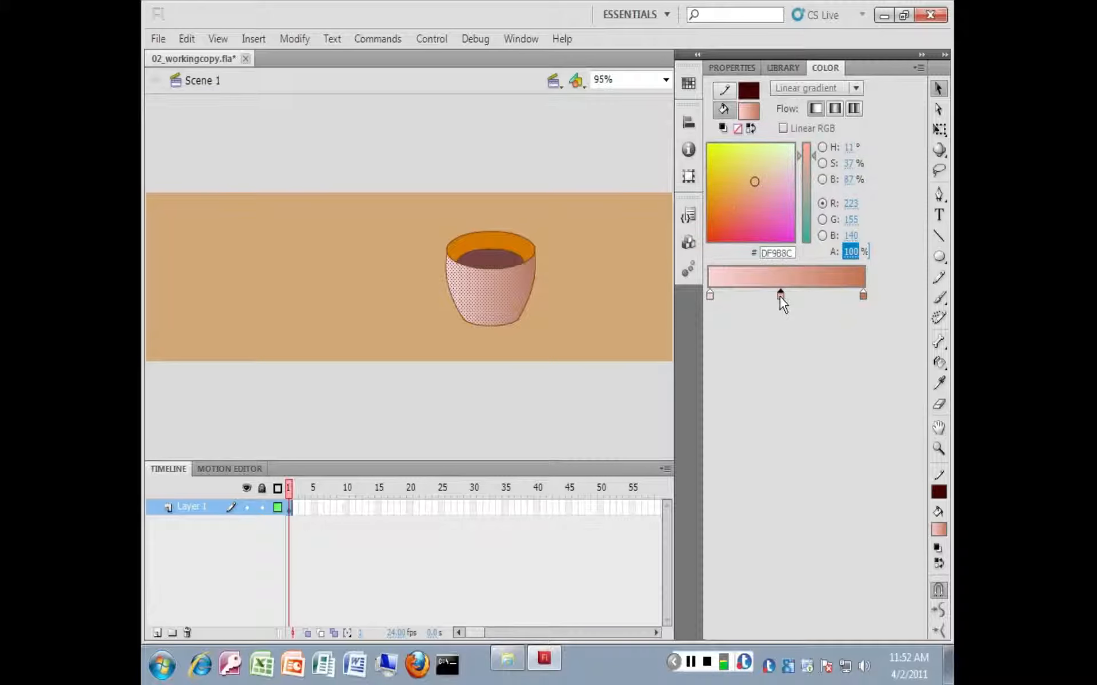
{"action": "mouse_move", "coordinate": [797, 296]}
{"action": "left_mouse_down"}
{"action": "mouse_move", "coordinate": [742, 296]}
{"action": "mouse_move", "coordinate": [835, 296]}
{"action": "mouse_move", "coordinate": [758, 296]}
{"action": "mouse_move", "coordinate": [807, 294]}
{"action": "mouse_move", "coordinate": [786, 302]}
{"action": "left_mouse_up"}
{"action": "left_click", "coordinate": [779, 256]}
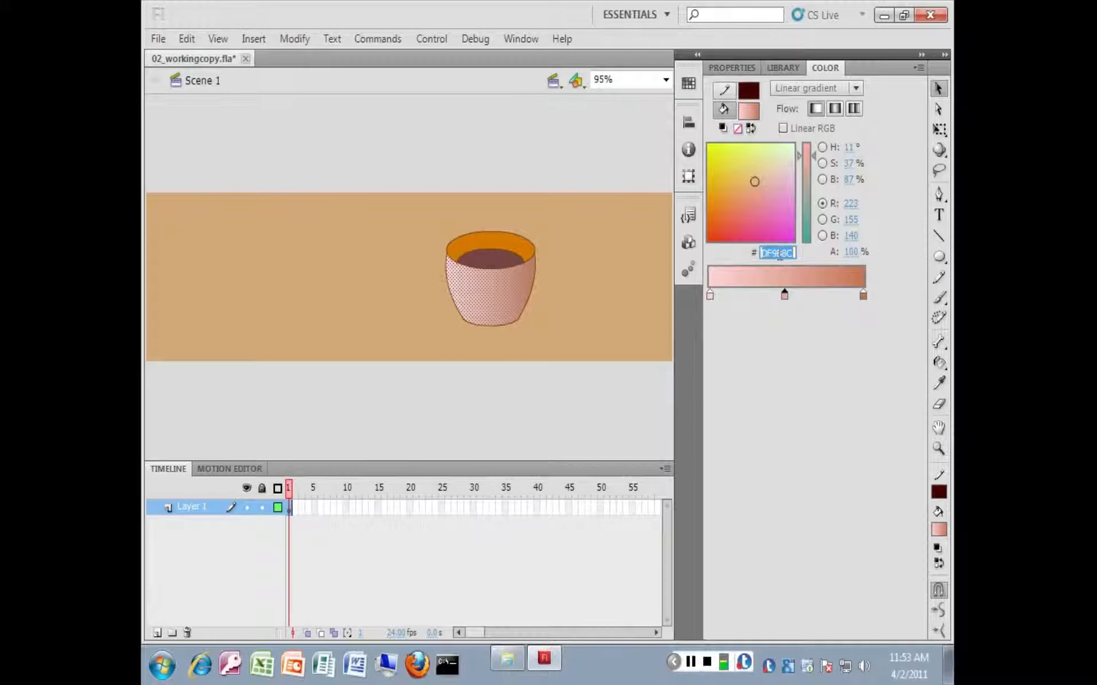
{"action": "type", "text": "ffffff"}
{"action": "key", "text": "Tab"}
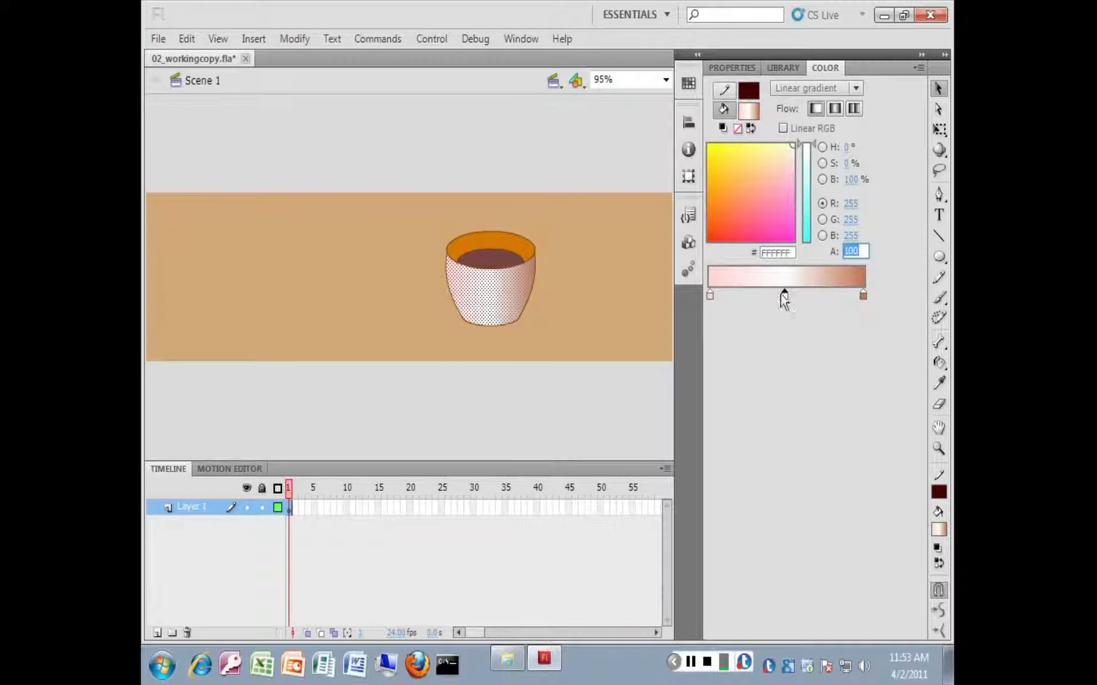
{"action": "mouse_move", "coordinate": [786, 294]}
{"action": "left_mouse_down"}
{"action": "mouse_move", "coordinate": [827, 295]}
{"action": "mouse_move", "coordinate": [774, 299]}
{"action": "mouse_move", "coordinate": [786, 299]}
{"action": "left_mouse_up"}
{"action": "left_click", "coordinate": [613, 297]}
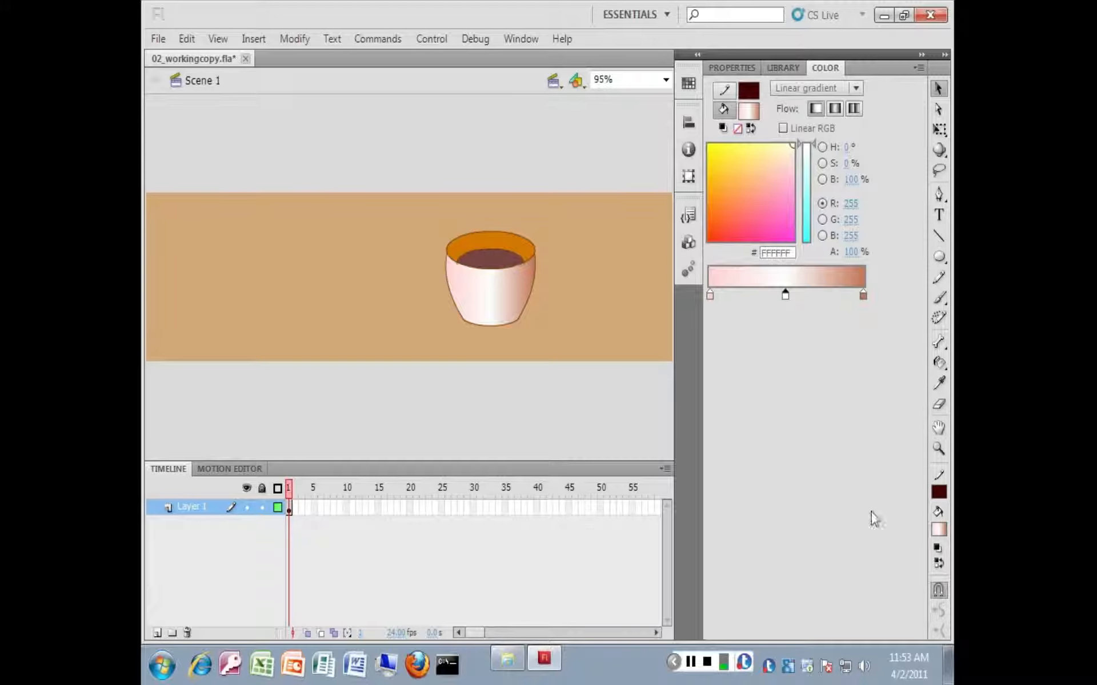
Fill the inside wall of the cup above the coffee with the same gradient using the Paint Bucket tool.
{"action": "left_click", "coordinate": [691, 662]}
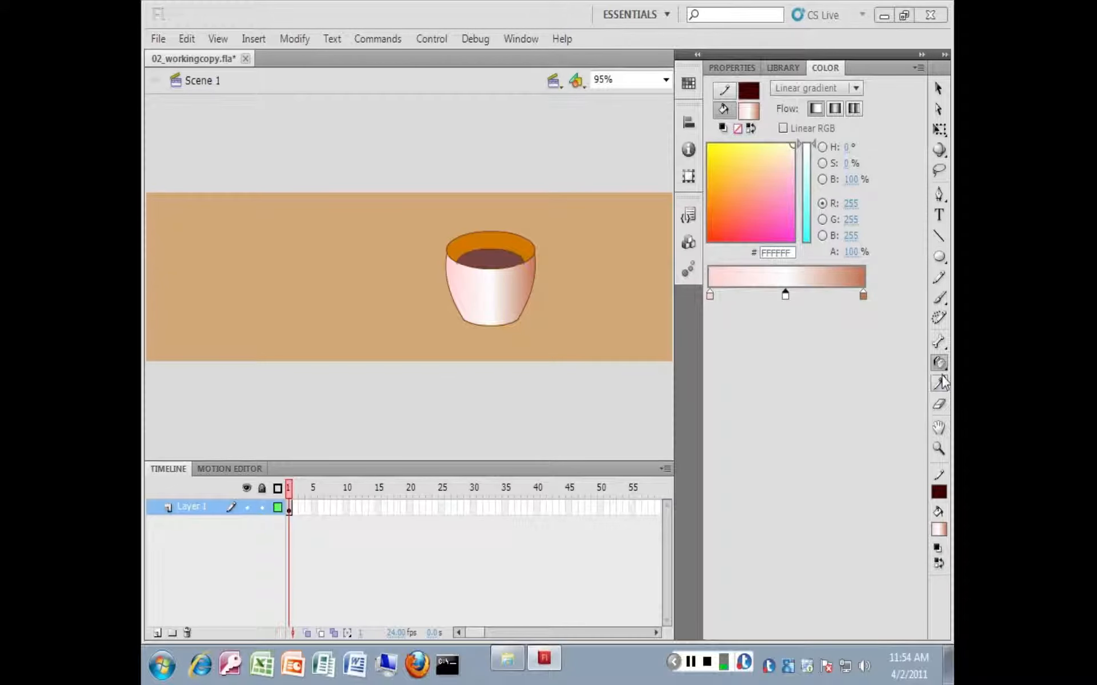
{"action": "left_click_drag", "start_coordinate": [939, 363], "coordinate": [898, 371]}
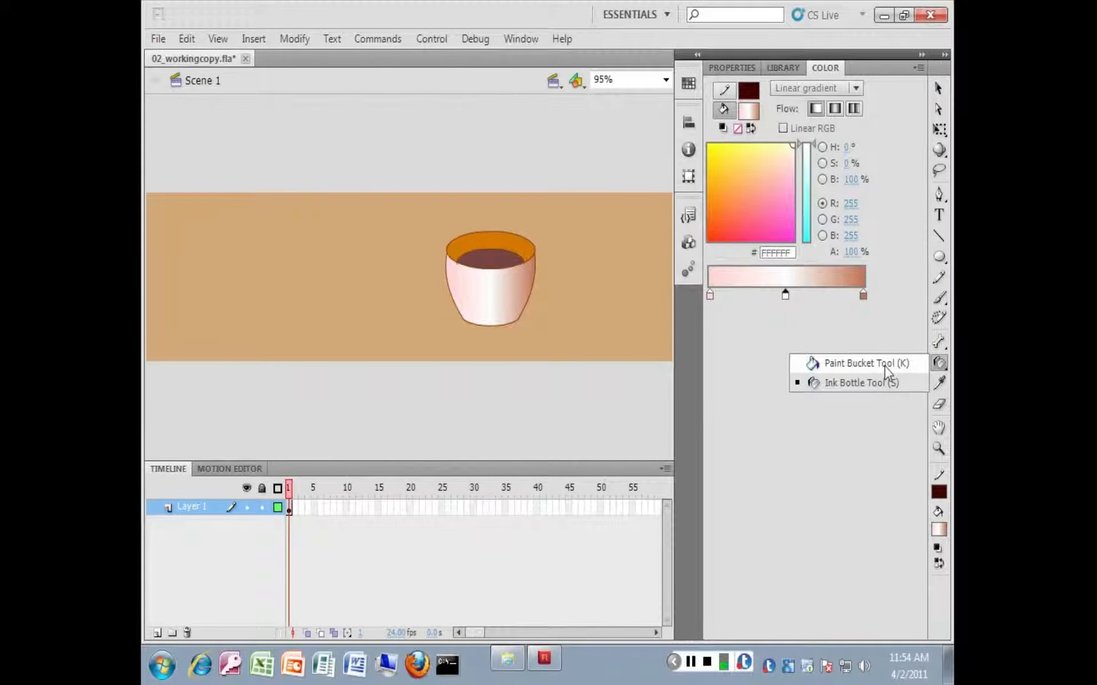
{"action": "left_click", "coordinate": [885, 369]}
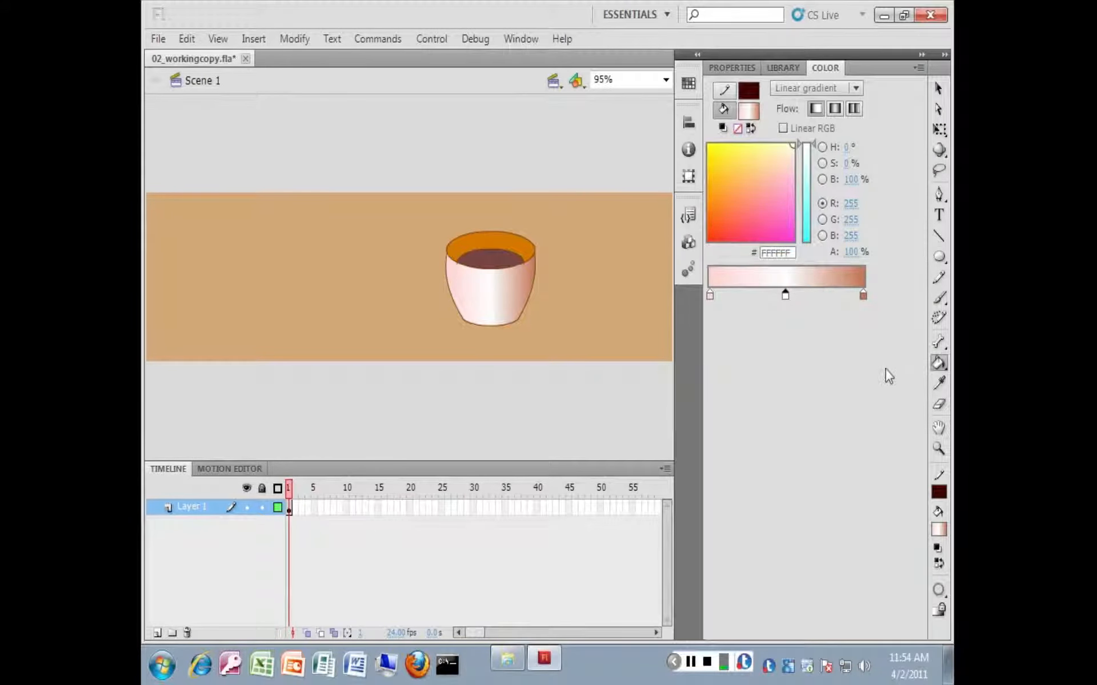
{"action": "left_click", "coordinate": [940, 613]}
{"action": "left_click", "coordinate": [690, 661]}
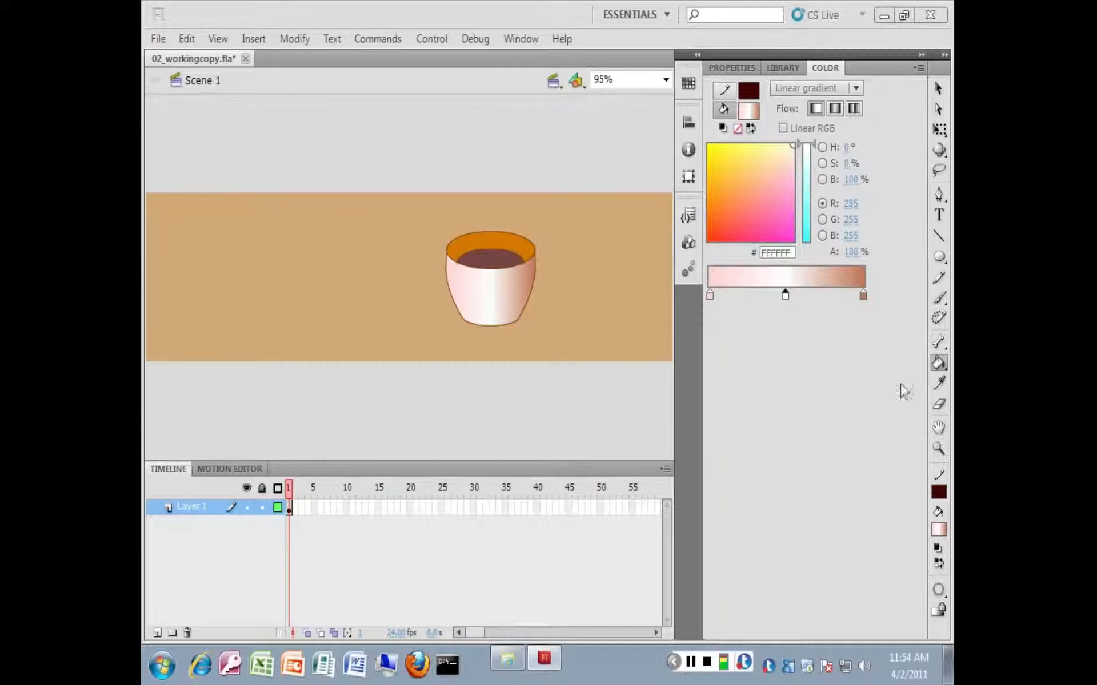
{"action": "left_click", "coordinate": [490, 236]}
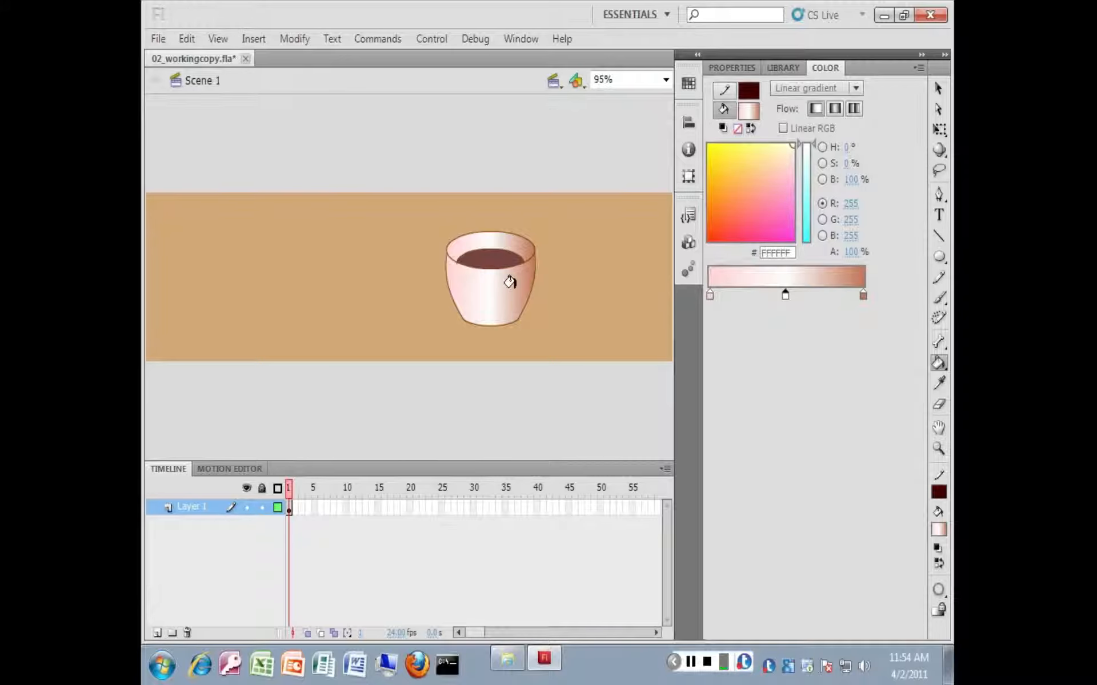
Narrow the cup front's gradient with the Gradient Transform tool and shift its center toward the cup's left side.
{"action": "left_click", "coordinate": [939, 131]}
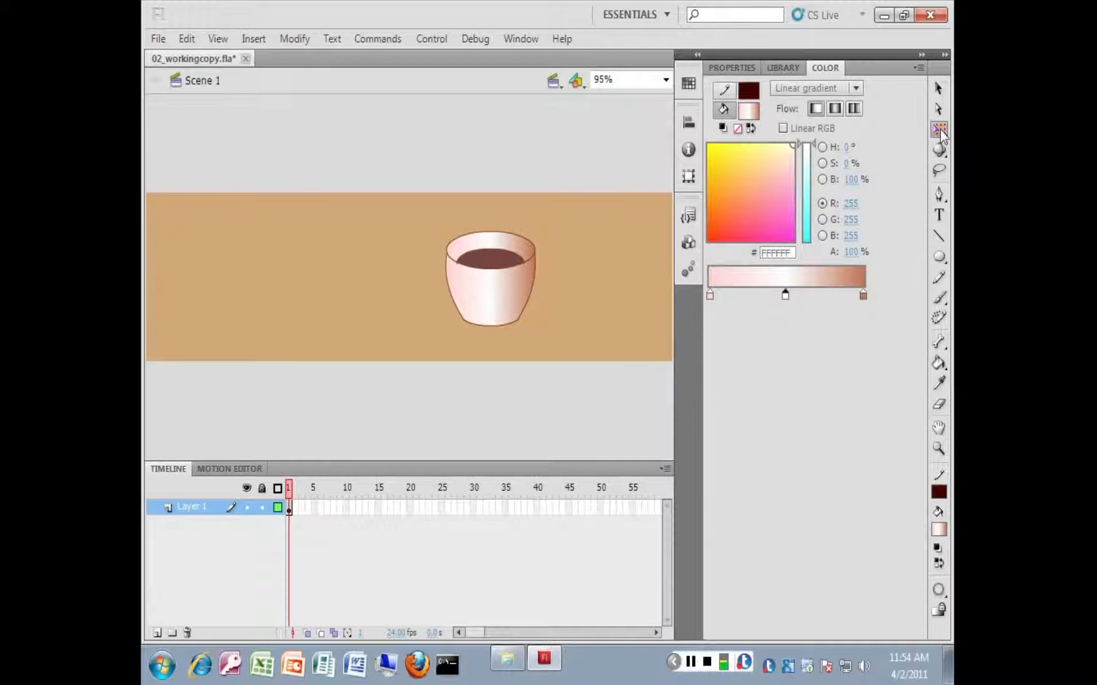
{"action": "left_click", "coordinate": [940, 131]}
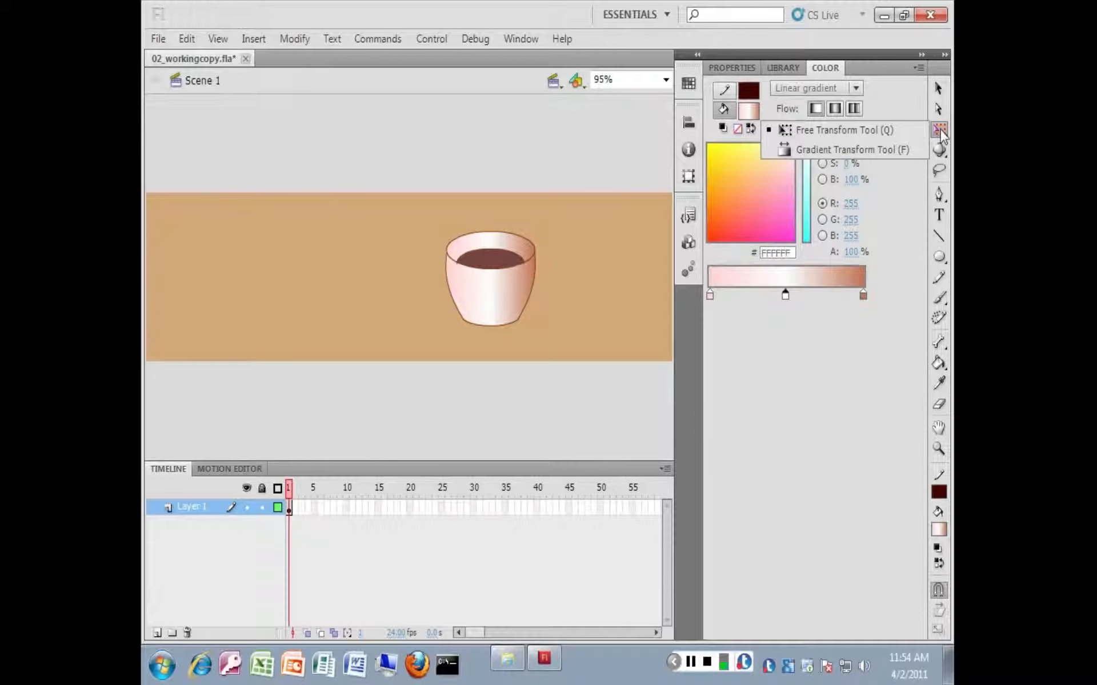
{"action": "left_click", "coordinate": [873, 152]}
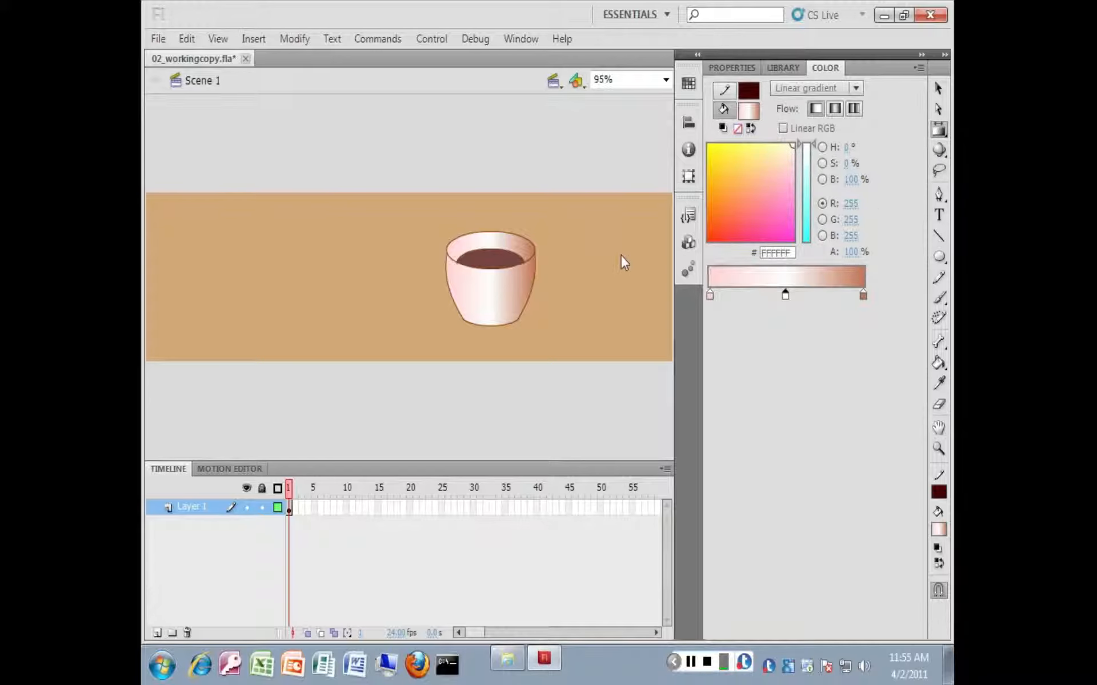
{"action": "left_click", "coordinate": [523, 302]}
{"action": "left_click_drag", "start_coordinate": [537, 291], "coordinate": [519, 289]}
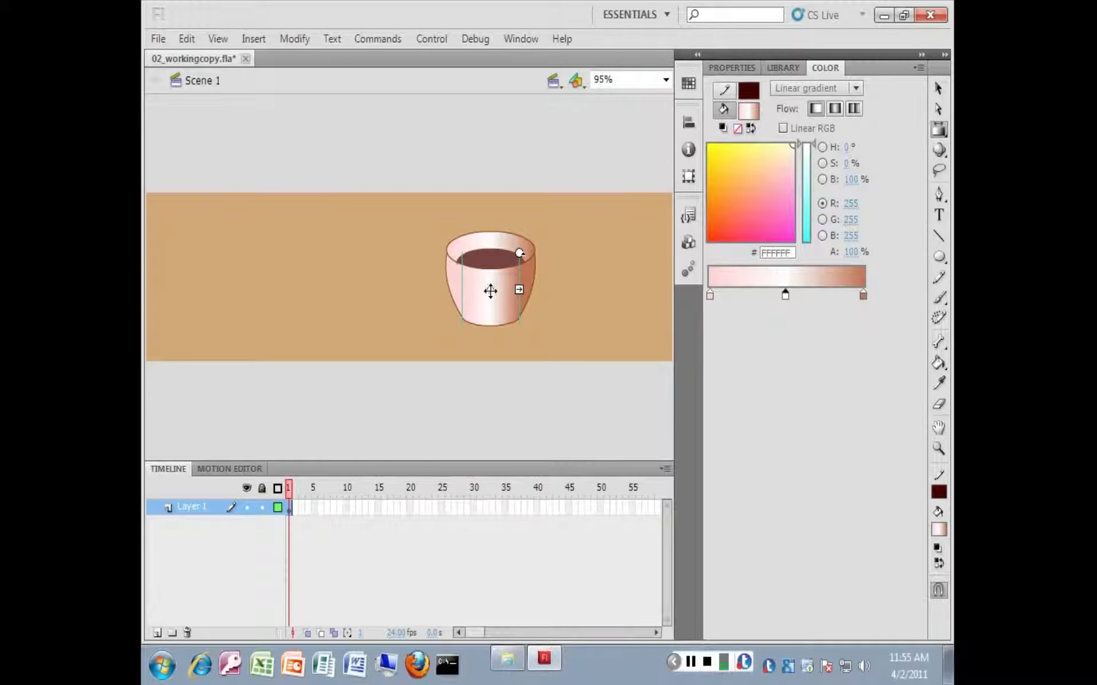
{"action": "mouse_move", "coordinate": [487, 289]}
{"action": "left_mouse_down"}
{"action": "mouse_move", "coordinate": [476, 291]}
{"action": "mouse_move", "coordinate": [513, 289]}
{"action": "mouse_move", "coordinate": [470, 289]}
{"action": "left_mouse_up"}
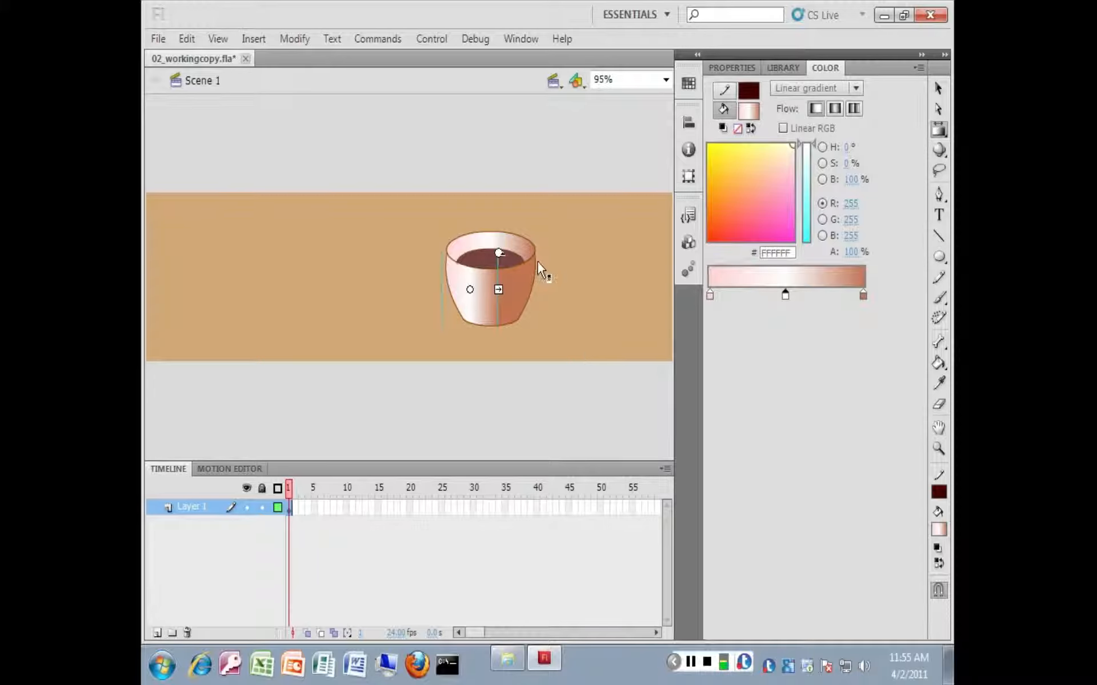
Rotate the inside wall's gradient 180 degrees, shift its center slightly to the right and narrow it.
{"action": "left_click", "coordinate": [515, 246]}
{"action": "left_click_drag", "start_coordinate": [423, 267], "coordinate": [423, 265]}
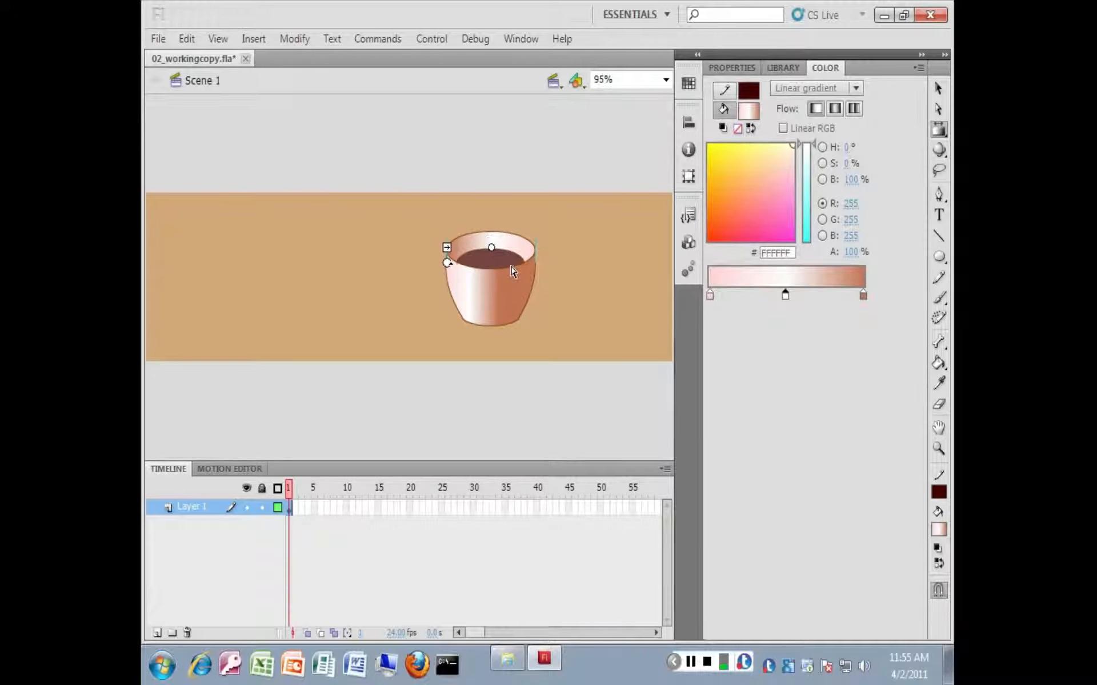
{"action": "left_click_drag", "start_coordinate": [491, 247], "coordinate": [502, 245]}
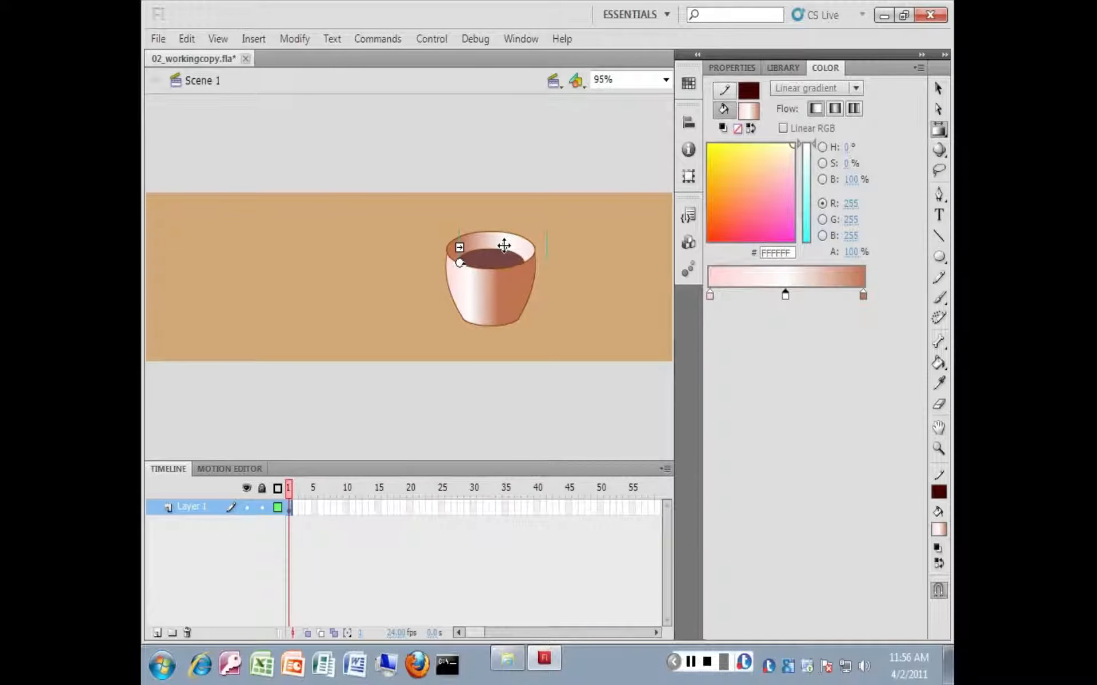
{"action": "left_click_drag", "start_coordinate": [459, 247], "coordinate": [471, 247]}
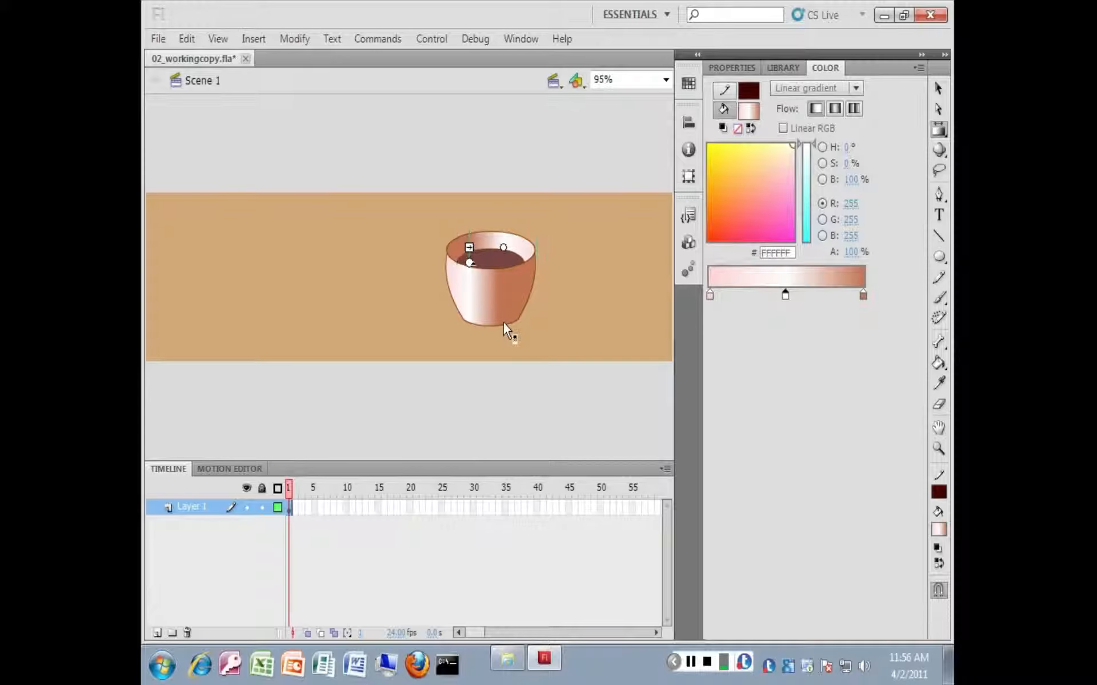
{"action": "left_click", "coordinate": [562, 314]}
Fill the coffee surface in the cup with the imported bitmap coffeecream.jpg and save the file.
{"action": "left_click", "coordinate": [937, 88]}
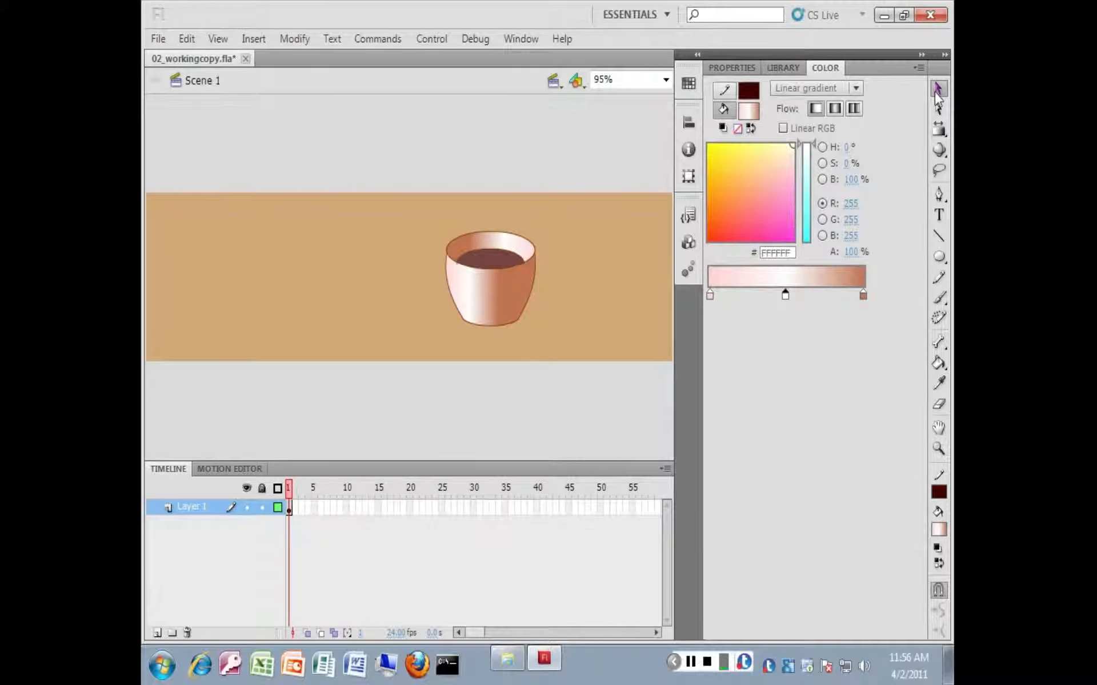
{"action": "left_click", "coordinate": [496, 261]}
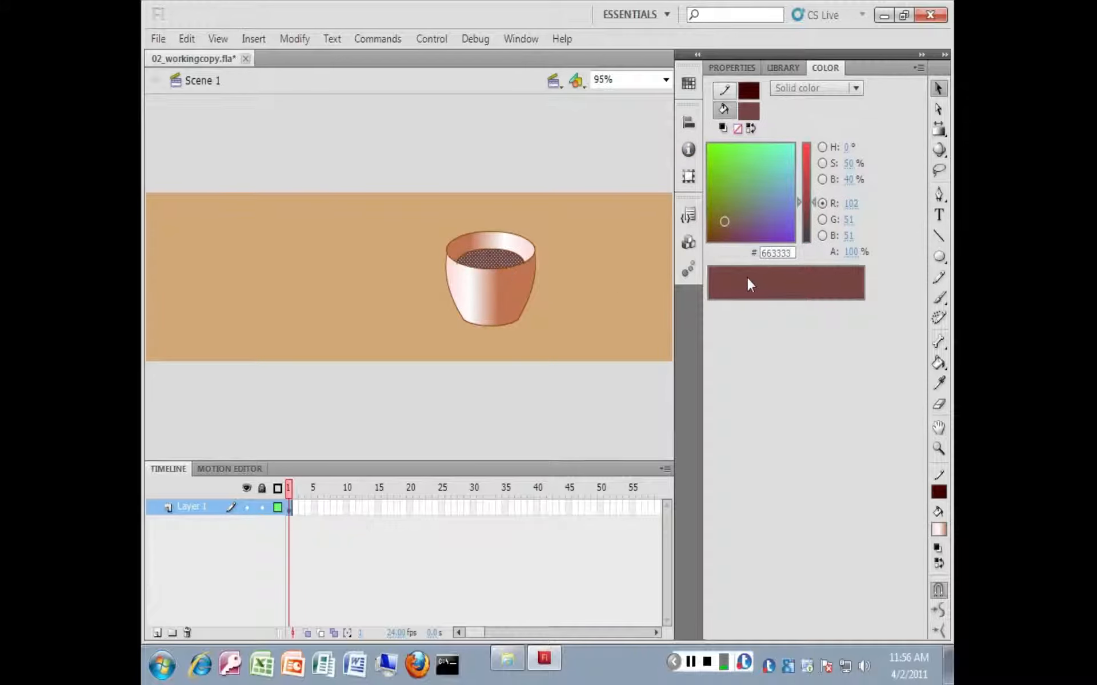
{"action": "left_click", "coordinate": [795, 87]}
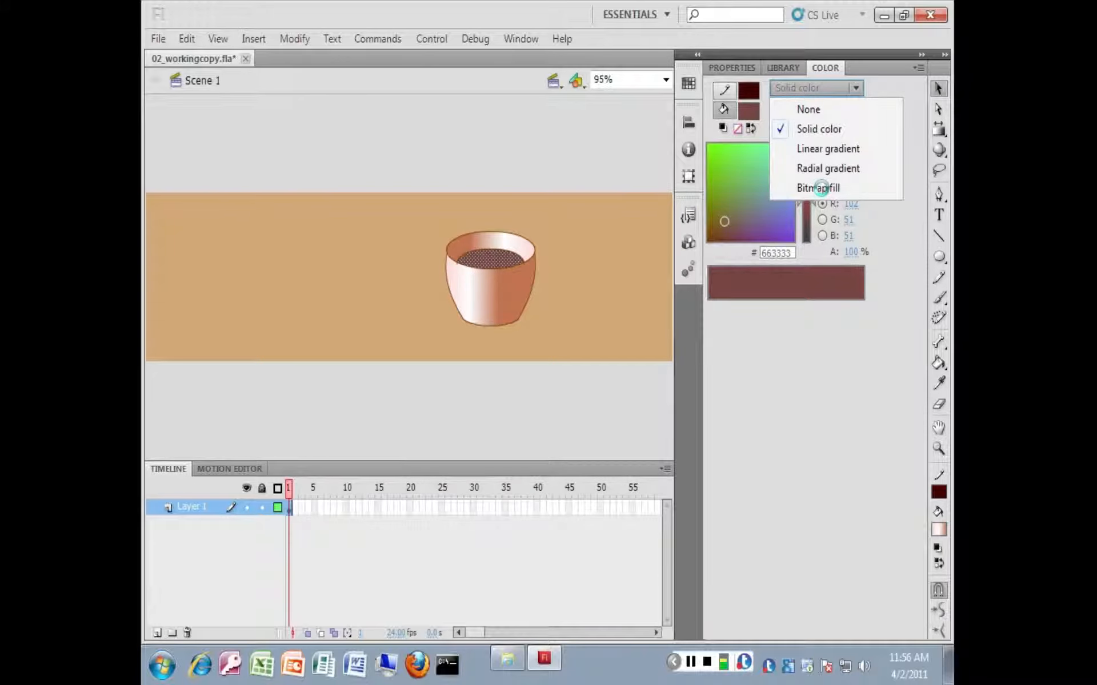
{"action": "left_click", "coordinate": [821, 189]}
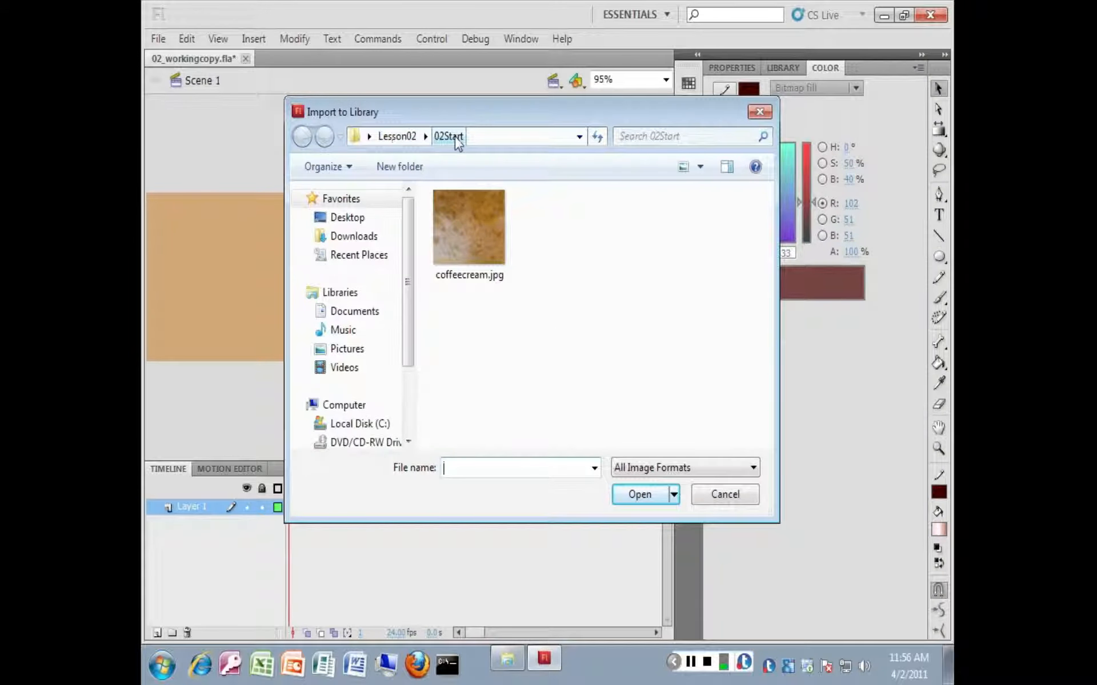
{"action": "left_click", "coordinate": [478, 224]}
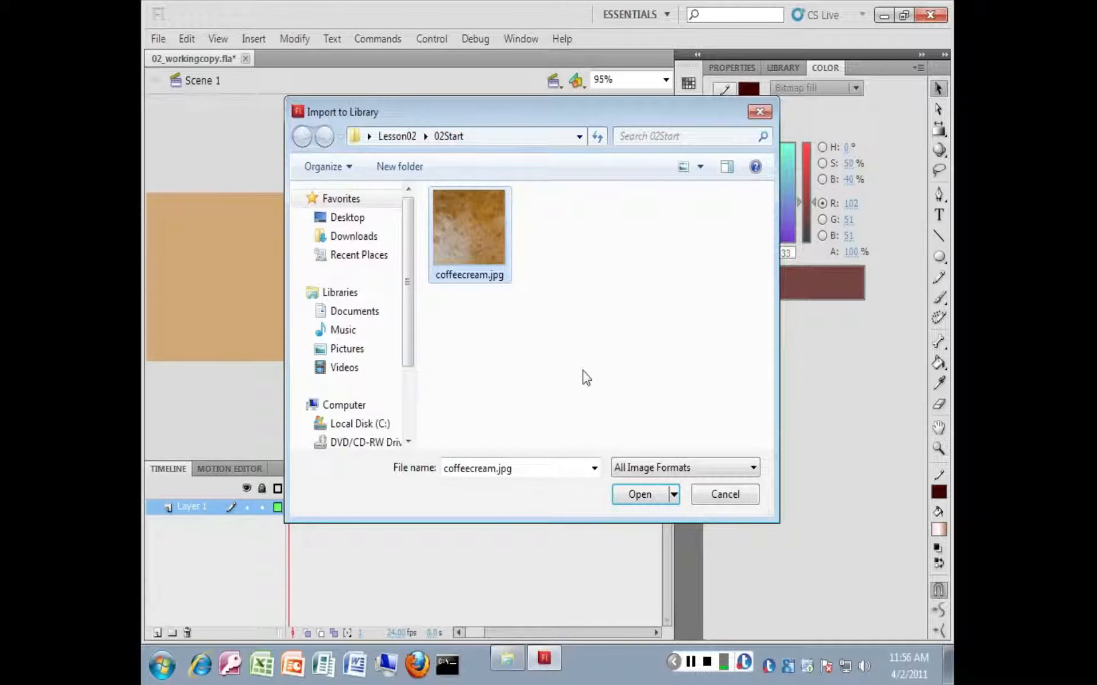
{"action": "left_click", "coordinate": [648, 491]}
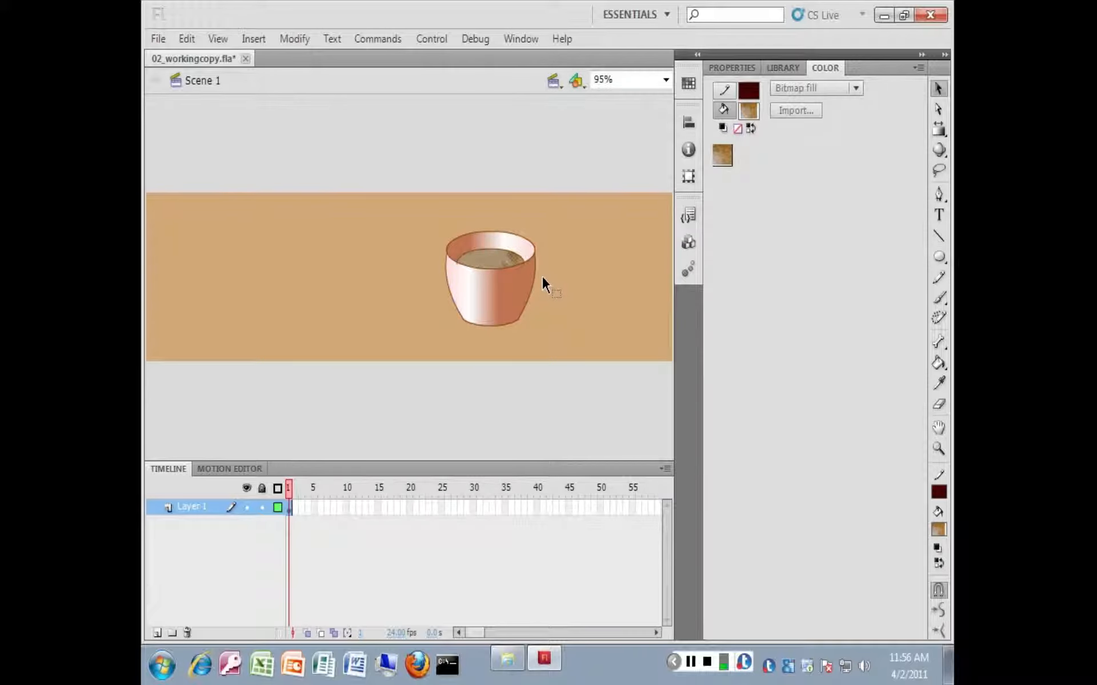
{"action": "left_click", "coordinate": [607, 293]}
{"action": "left_click", "coordinate": [159, 39]}
{"action": "left_click", "coordinate": [170, 184]}
Group all parts of the coffee cup and move the group to the left end of the banner.
{"action": "left_click_drag", "start_coordinate": [428, 236], "coordinate": [577, 353]}
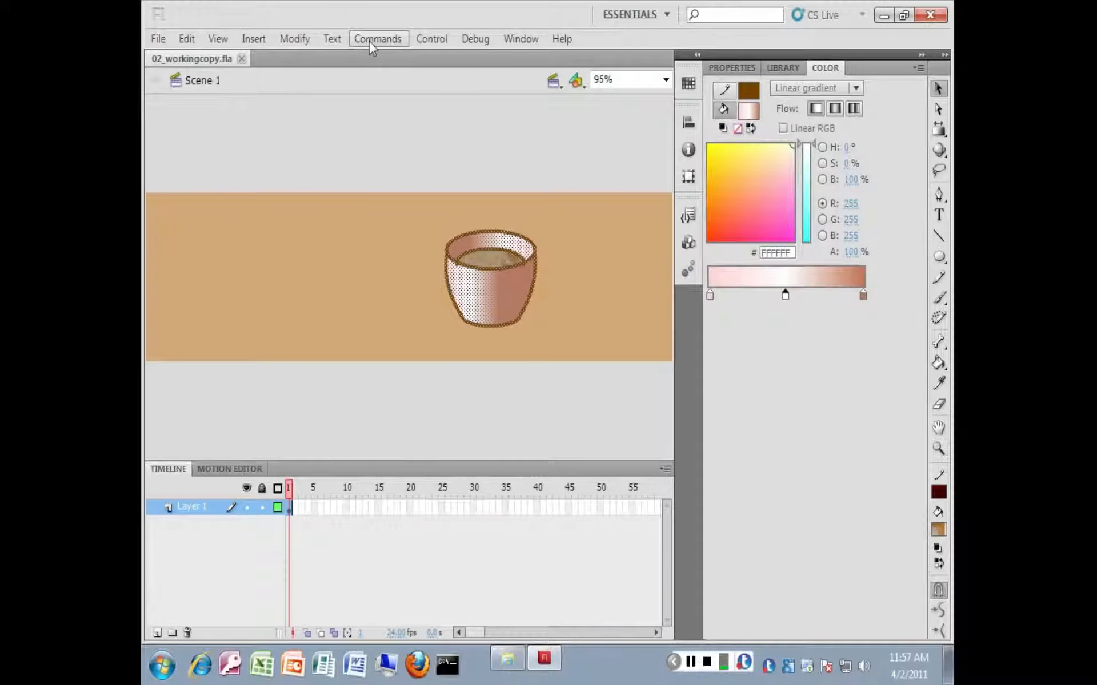
{"action": "left_click", "coordinate": [296, 40]}
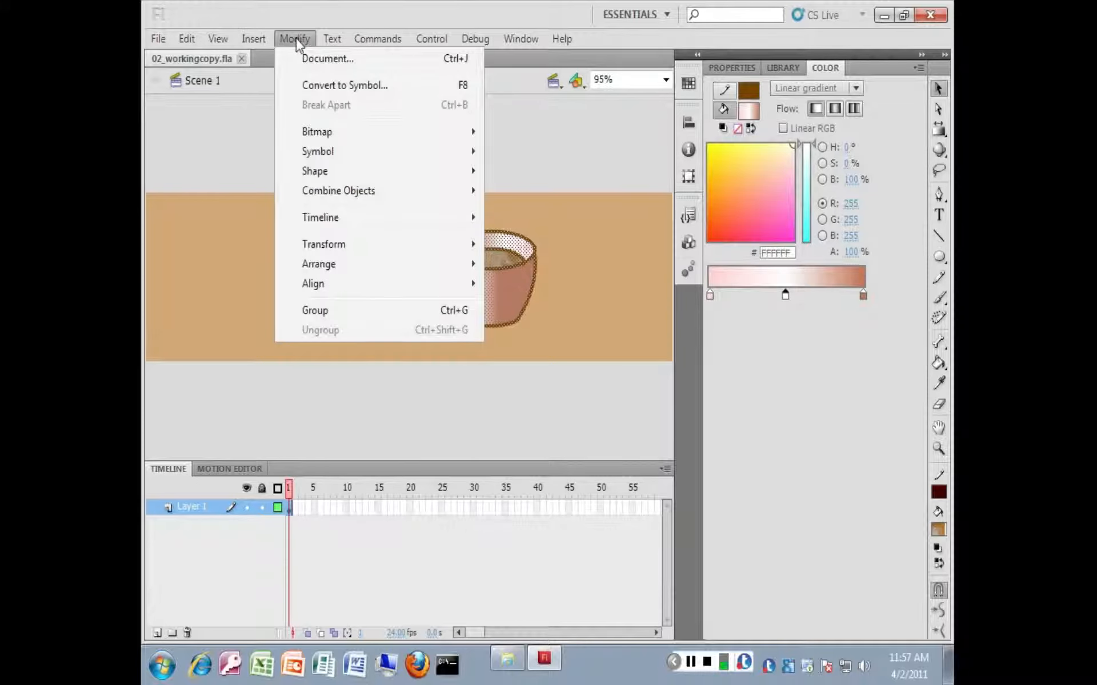
{"action": "left_click", "coordinate": [330, 311]}
{"action": "left_click_drag", "start_coordinate": [534, 310], "coordinate": [250, 243]}
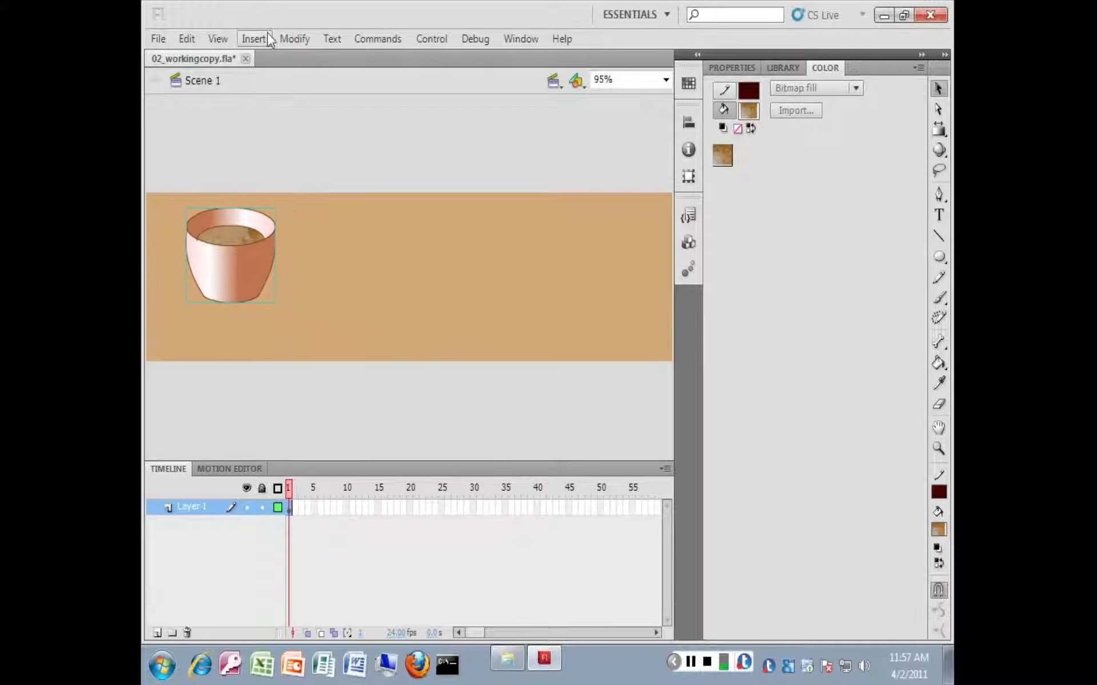
Break the cup group apart, try bulging the cup's right edge outward, and undo the reshape.
{"action": "left_click", "coordinate": [292, 39]}
{"action": "left_click", "coordinate": [335, 108]}
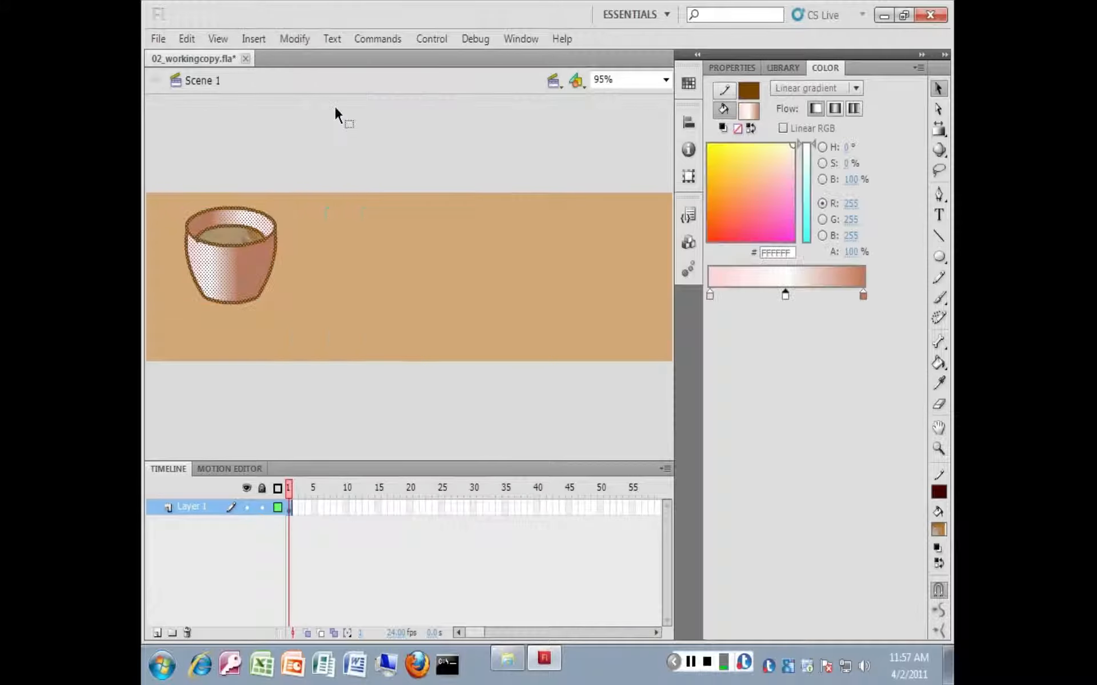
{"action": "left_click", "coordinate": [334, 326]}
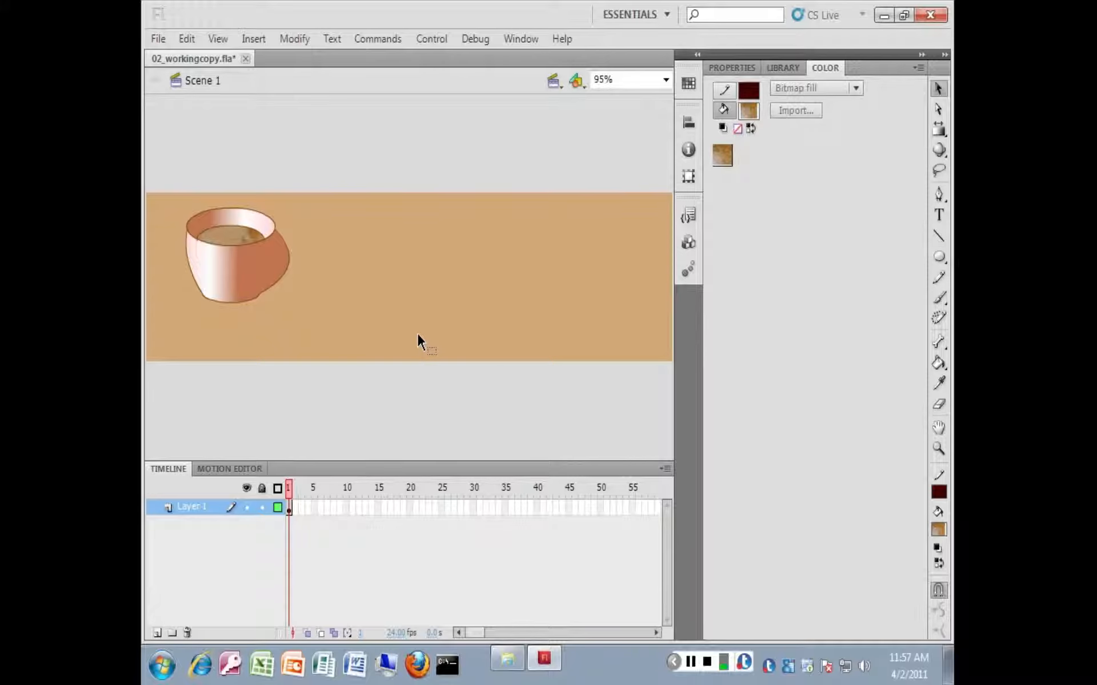
{"action": "key", "text": "ctrl+z"}
Group the whole cup again and move it slightly down and to the right.
{"action": "left_click_drag", "start_coordinate": [147, 196], "coordinate": [343, 343]}
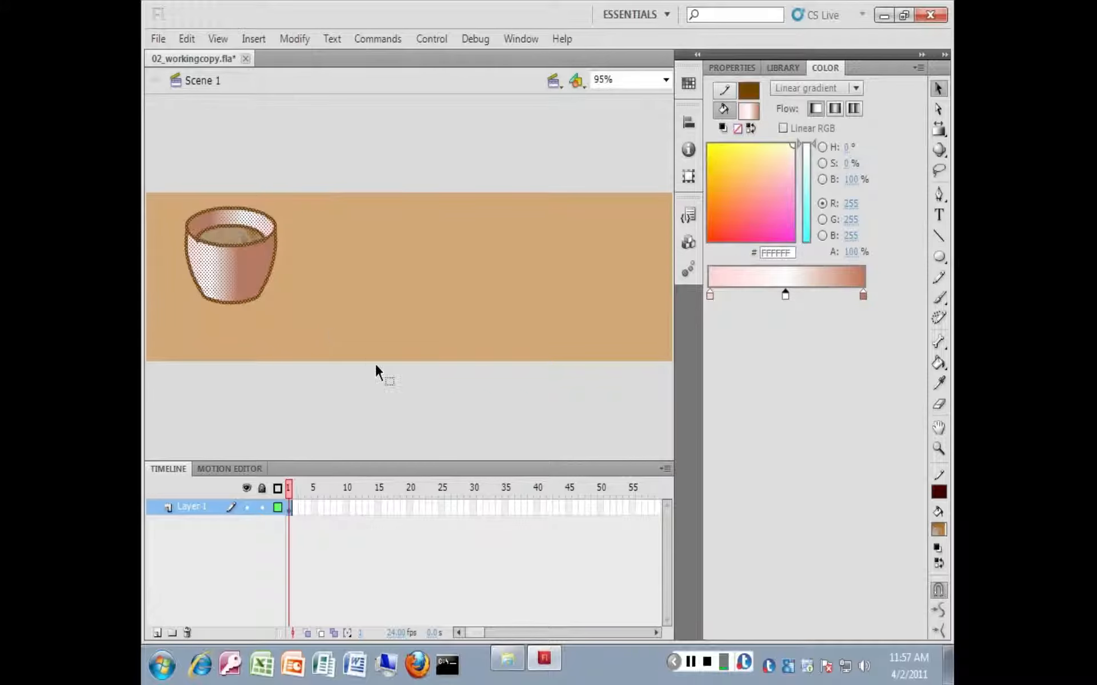
{"action": "left_click", "coordinate": [294, 41]}
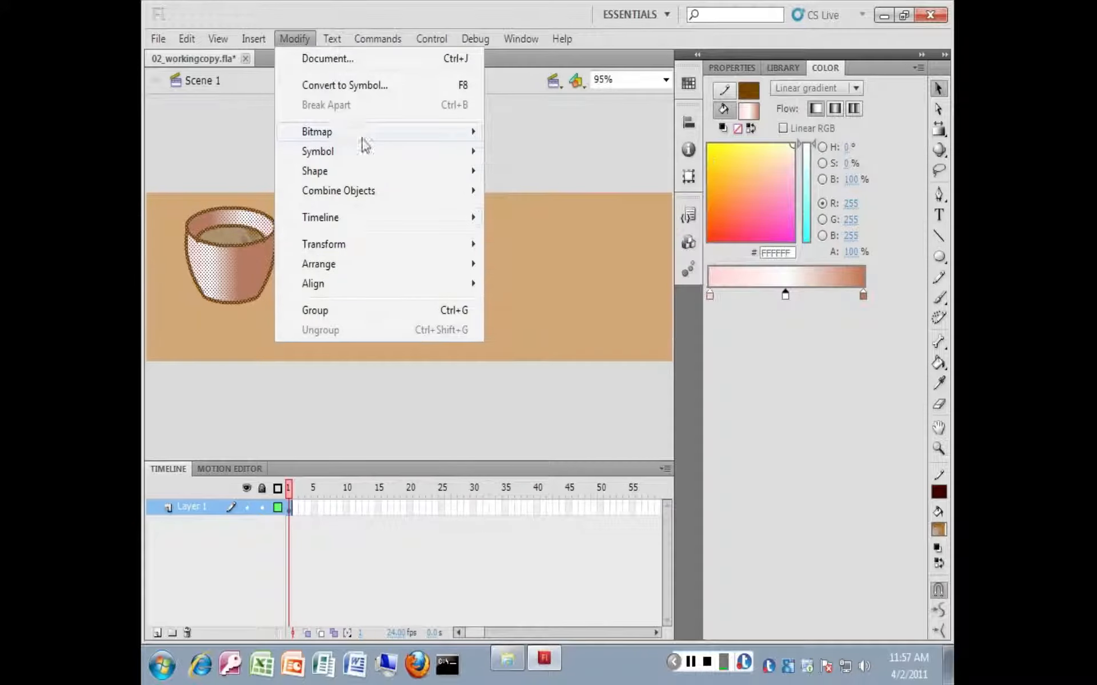
{"action": "left_click", "coordinate": [377, 310]}
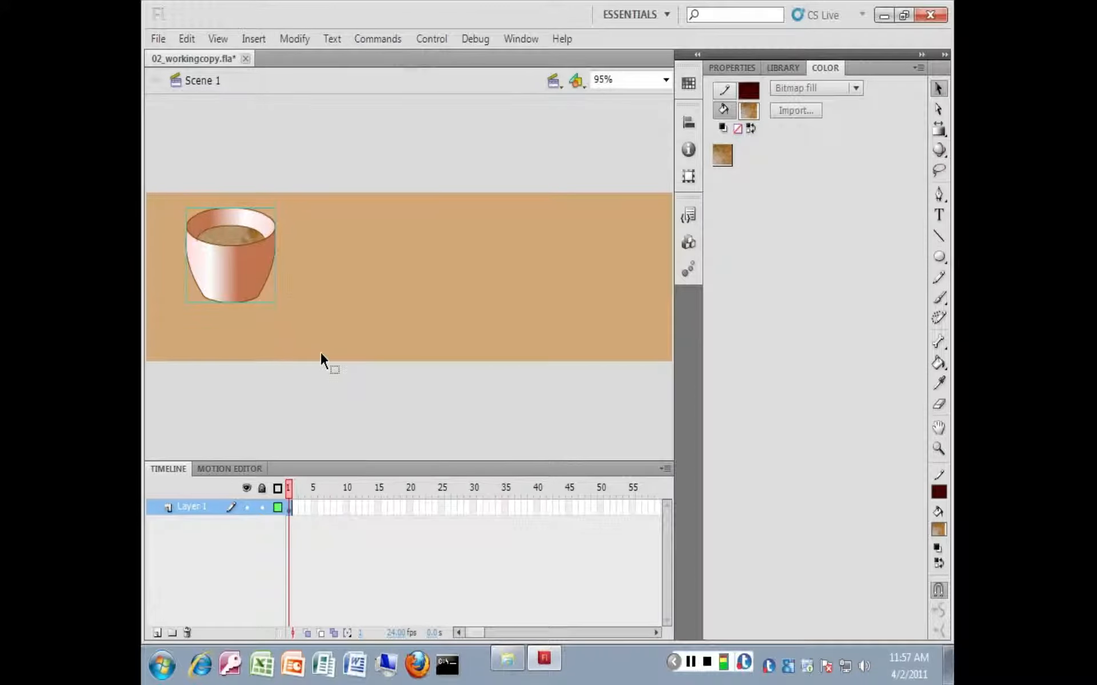
{"action": "left_click_drag", "start_coordinate": [253, 265], "coordinate": [257, 288]}
{"action": "left_click", "coordinate": [315, 283]}
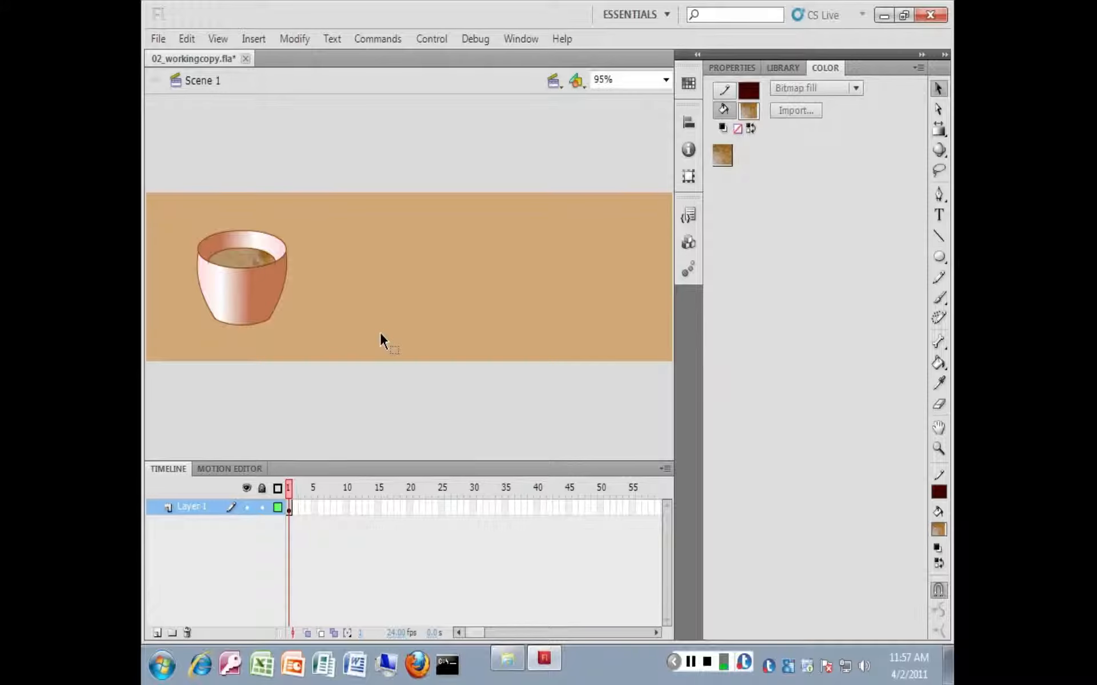
Create a new Graphic symbol named line in the library root.
{"action": "left_click", "coordinate": [255, 291]}
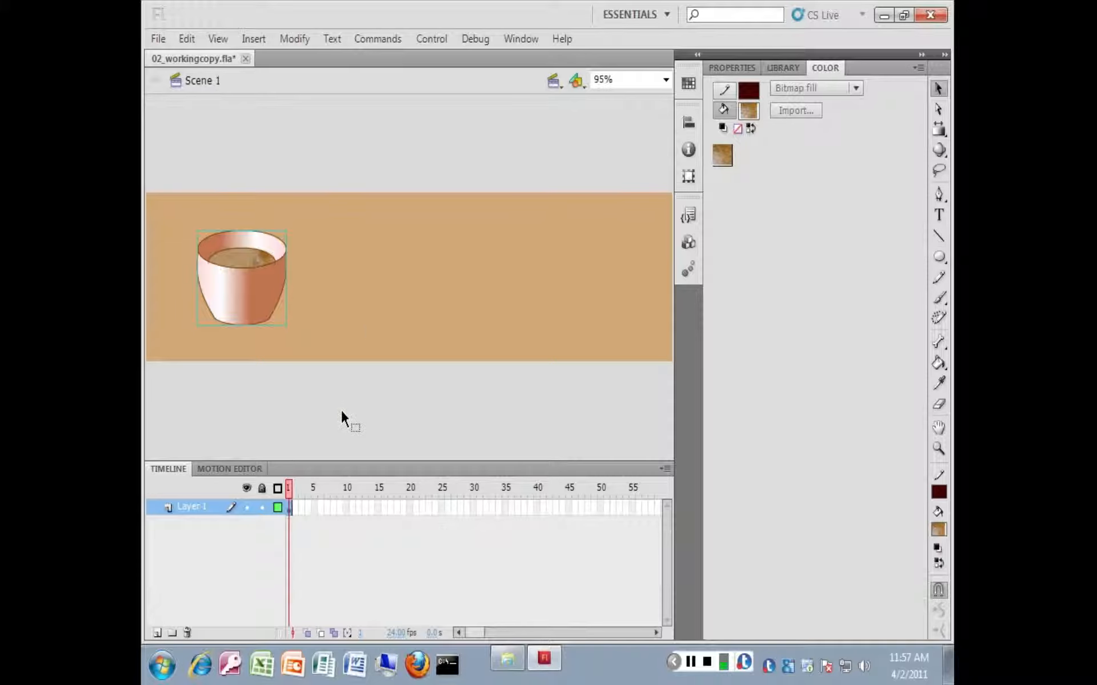
{"action": "left_click", "coordinate": [257, 42]}
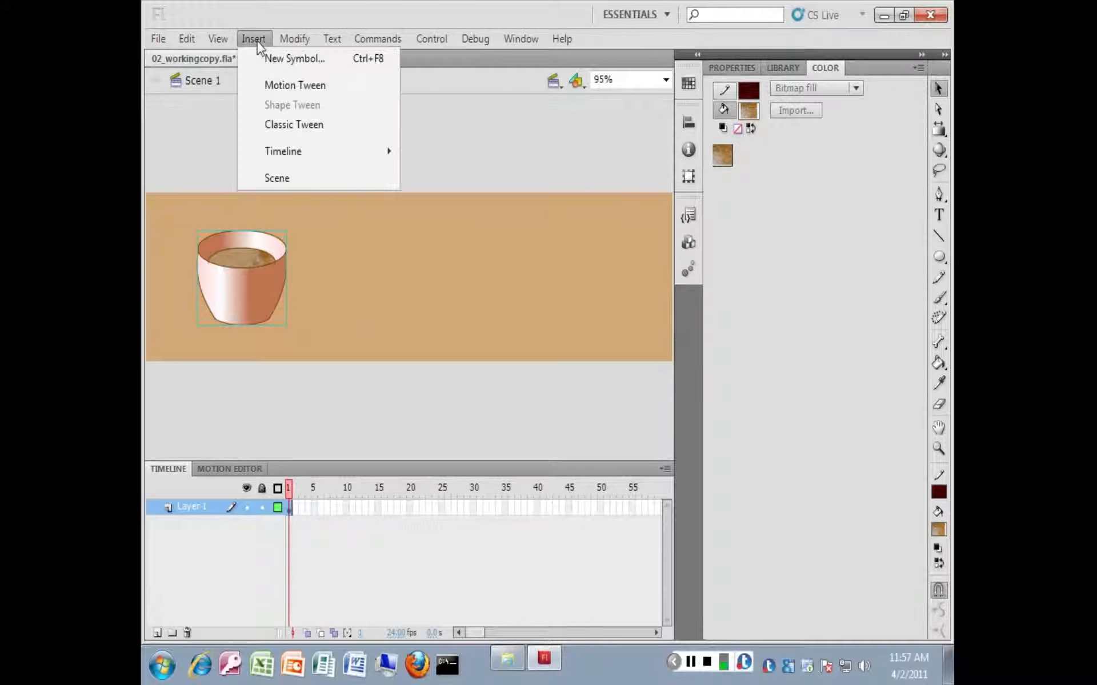
{"action": "left_click", "coordinate": [269, 61]}
{"action": "type", "text": "lien"}
{"action": "key", "text": "BackSpace"}
{"action": "key", "text": "BackSpace"}
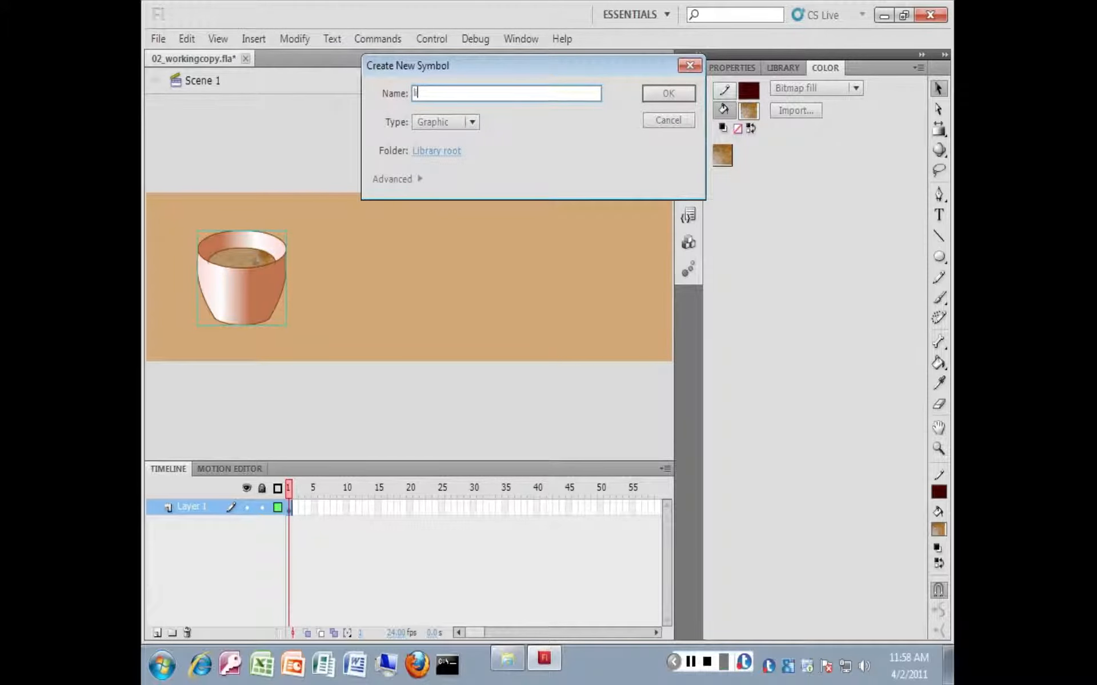
{"action": "type", "text": "ne"}
{"action": "left_click", "coordinate": [472, 122]}
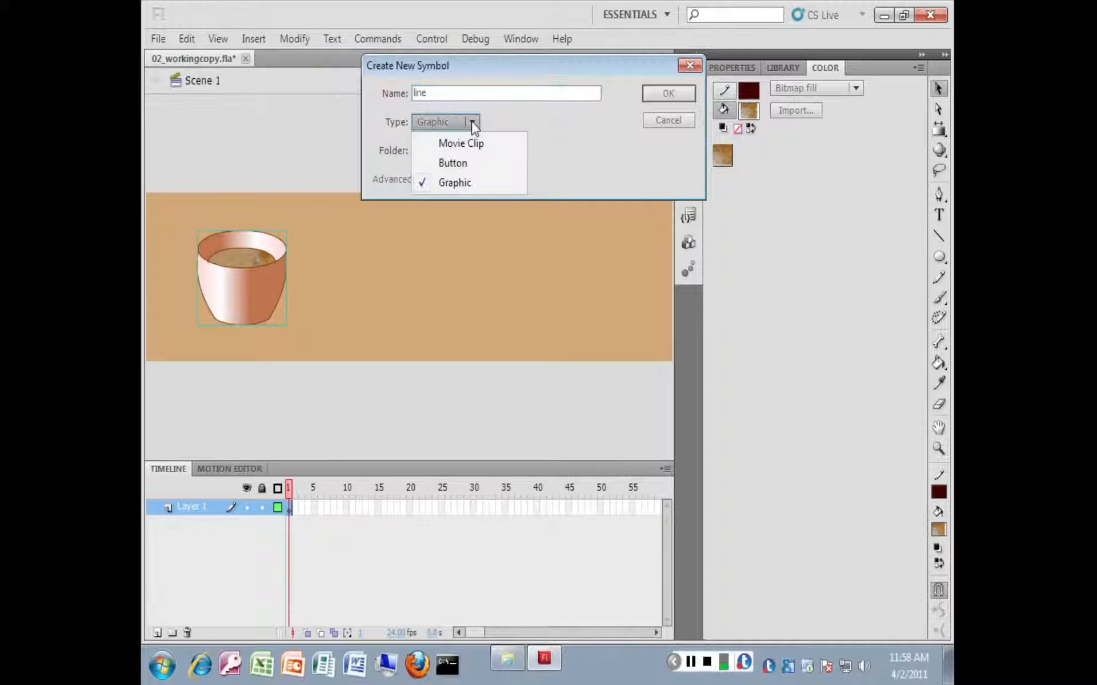
{"action": "left_click", "coordinate": [598, 176]}
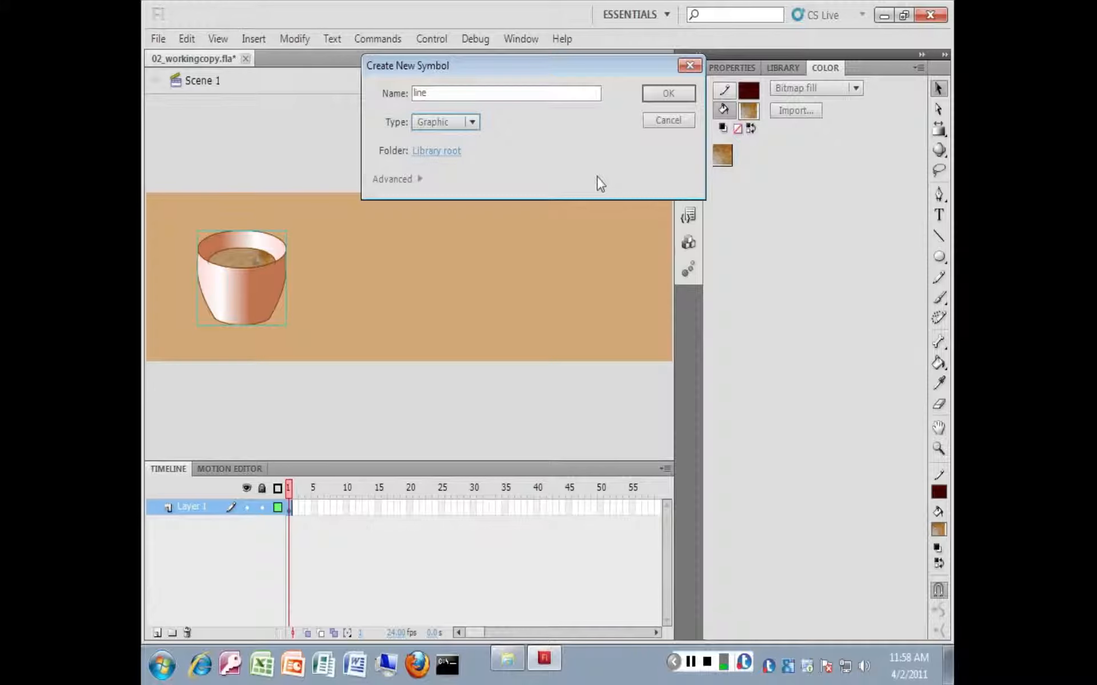
{"action": "left_click", "coordinate": [665, 92]}
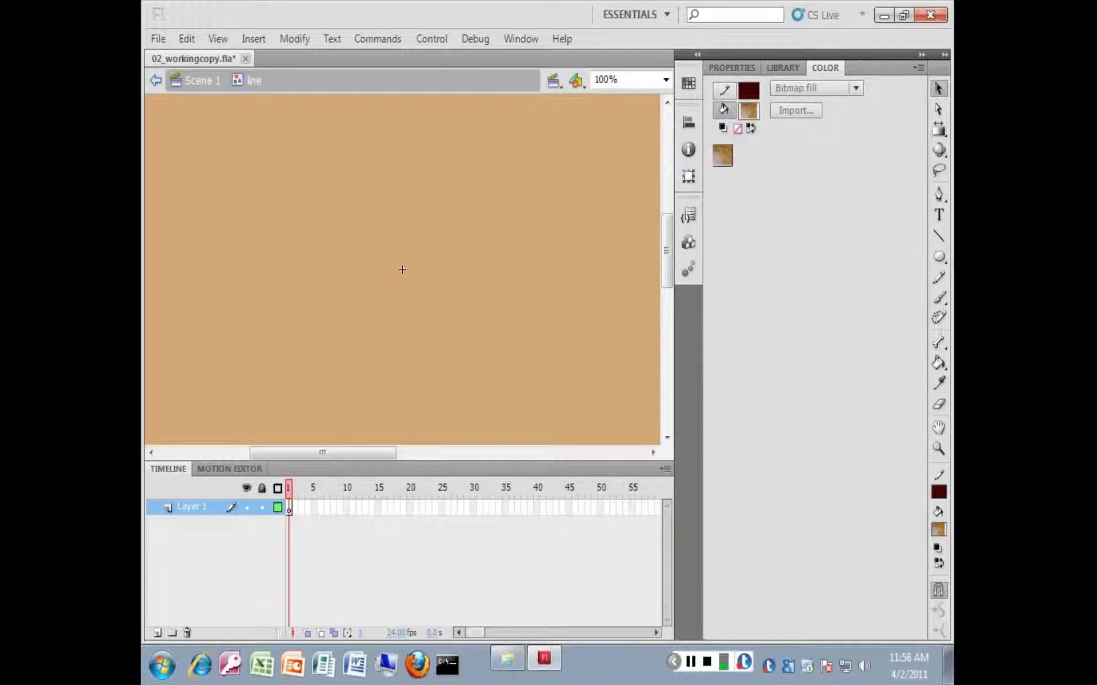
Draw a short vertical line in the symbol with the Line tool, using the Hairline stroke style and the dark maroon color.
{"action": "left_click", "coordinate": [940, 236]}
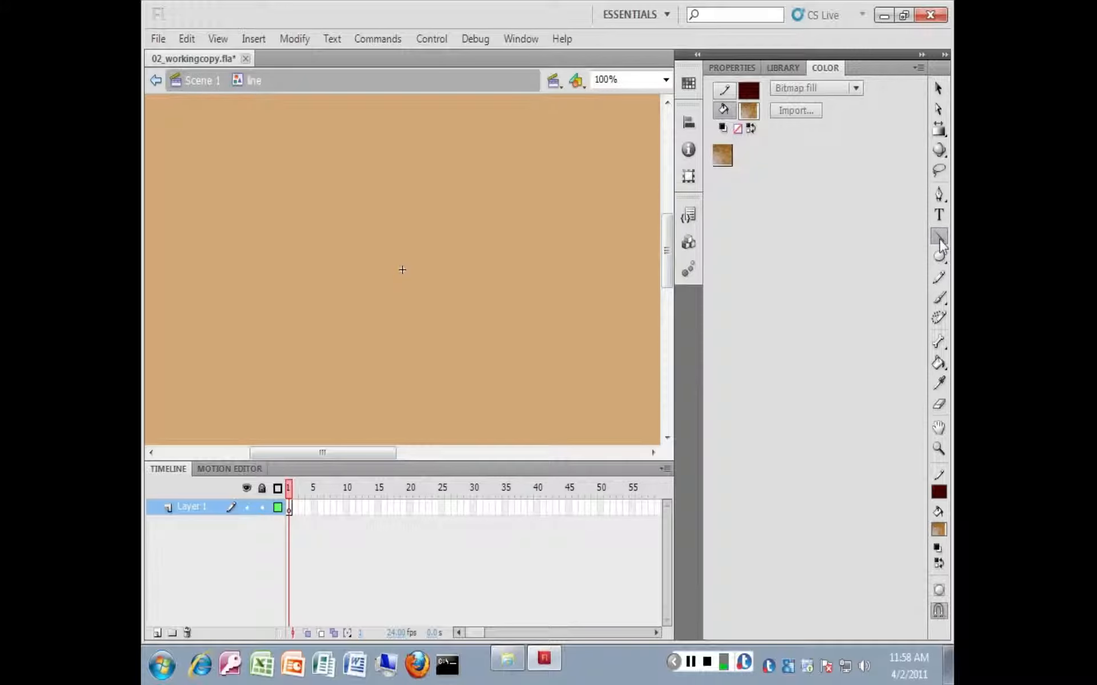
{"action": "left_click", "coordinate": [719, 68]}
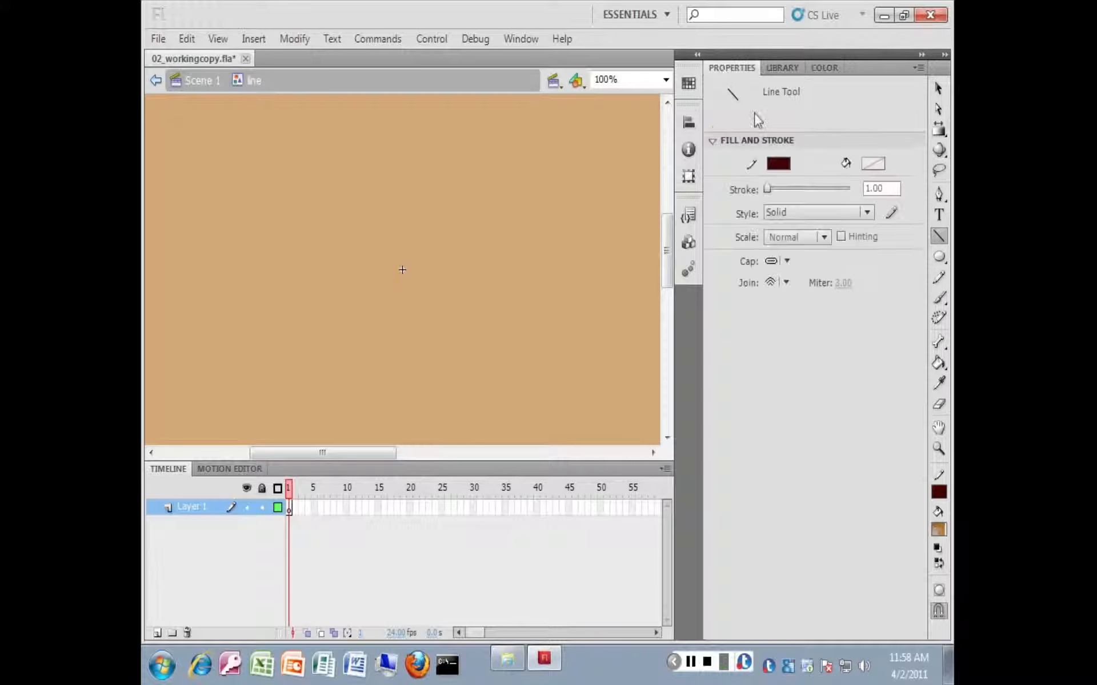
{"action": "left_click", "coordinate": [823, 214]}
{"action": "left_click", "coordinate": [808, 231]}
{"action": "left_click", "coordinate": [778, 166]}
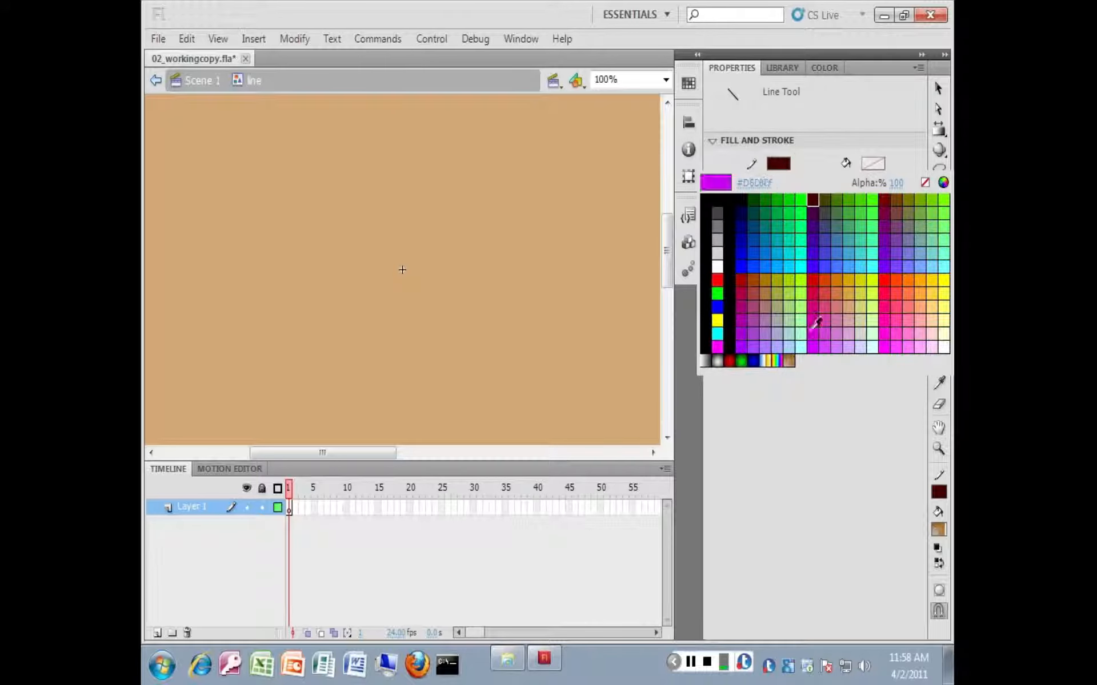
{"action": "left_click", "coordinate": [786, 162]}
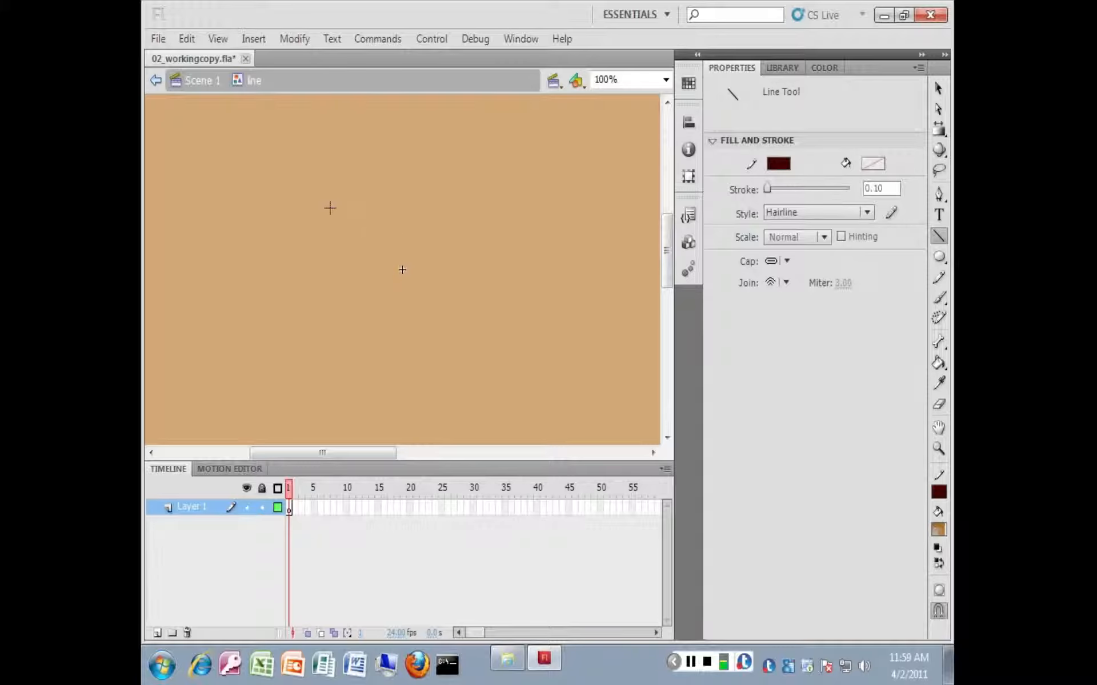
{"action": "left_click", "coordinate": [690, 662]}
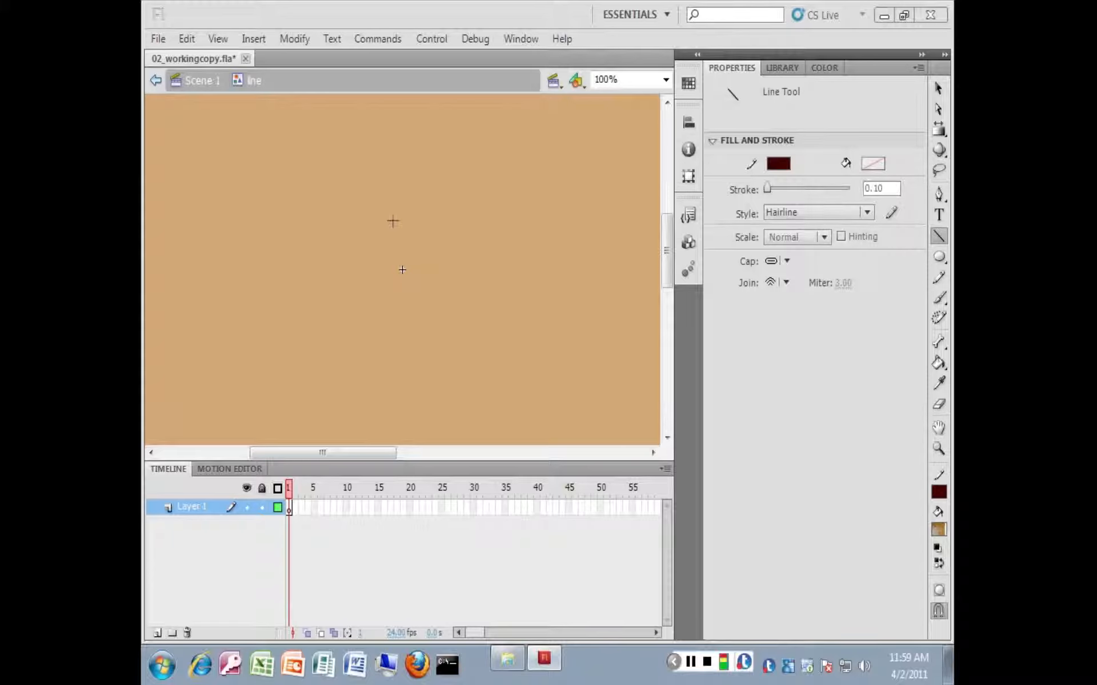
{"action": "mouse_move", "coordinate": [368, 206]}
{"action": "left_mouse_down"}
{"action": "mouse_move", "coordinate": [367, 291]}
{"action": "mouse_move", "coordinate": [367, 266]}
{"action": "left_mouse_up"}
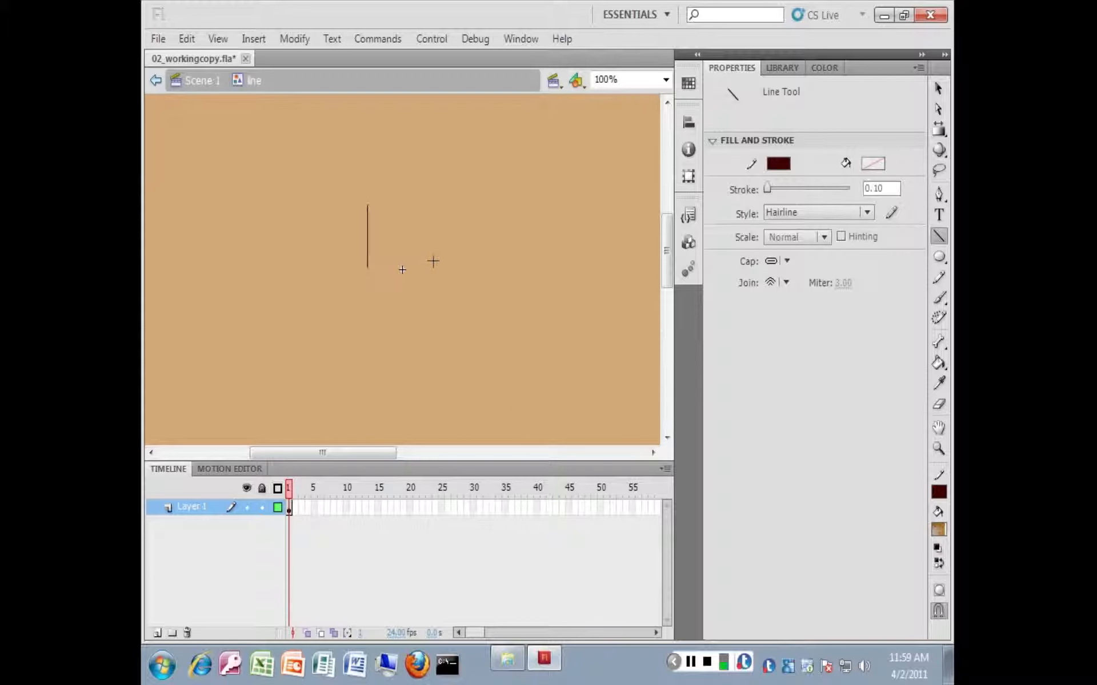
Draw several slanted, crossing trial lines beside the vertical line and undo all of them.
{"action": "mouse_move", "coordinate": [421, 206]}
{"action": "left_mouse_down"}
{"action": "mouse_move", "coordinate": [421, 220]}
{"action": "mouse_move", "coordinate": [502, 235]}
{"action": "mouse_move", "coordinate": [474, 302]}
{"action": "mouse_move", "coordinate": [395, 258]}
{"action": "mouse_move", "coordinate": [501, 258]}
{"action": "left_mouse_up"}
{"action": "left_click_drag", "start_coordinate": [521, 193], "coordinate": [540, 272]}
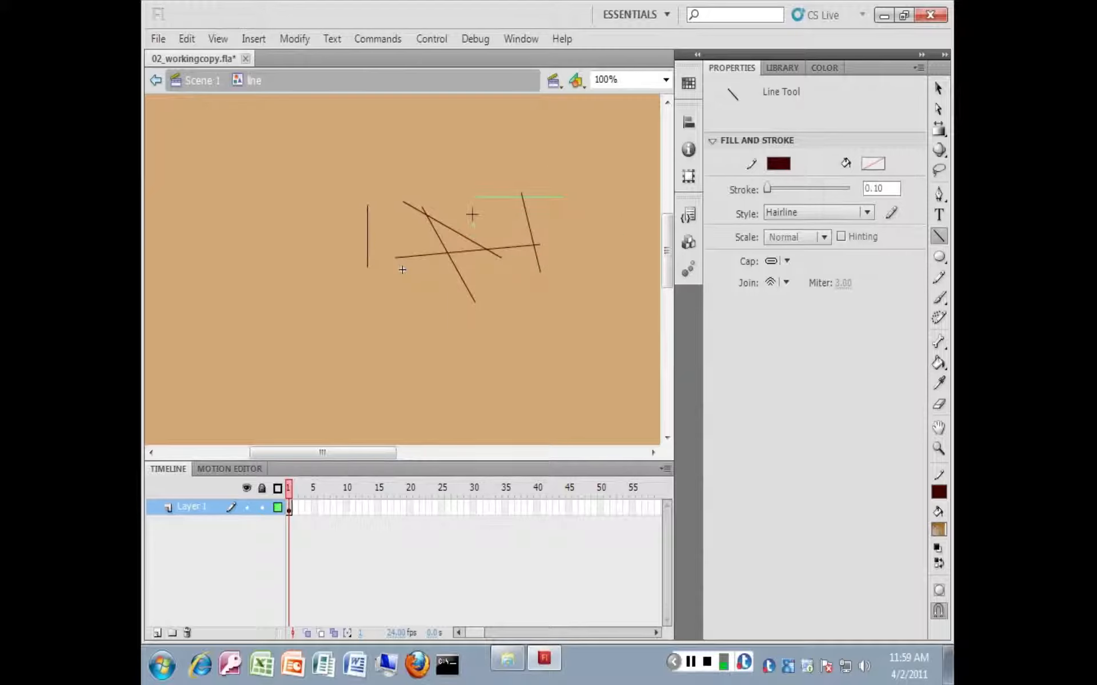
{"action": "mouse_move", "coordinate": [527, 140]}
{"action": "left_mouse_down"}
{"action": "mouse_move", "coordinate": [476, 212]}
{"action": "mouse_move", "coordinate": [554, 191]}
{"action": "mouse_move", "coordinate": [537, 343]}
{"action": "mouse_move", "coordinate": [393, 210]}
{"action": "mouse_move", "coordinate": [546, 343]}
{"action": "mouse_move", "coordinate": [550, 277]}
{"action": "mouse_move", "coordinate": [563, 334]}
{"action": "left_mouse_up"}
{"action": "key", "text": "ctrl+z"}
{"action": "key", "text": "ctrl+z"}
{"action": "key", "text": "ctrl+z"}
{"action": "key", "text": "ctrl+z"}
{"action": "key", "text": "ctrl+z"}
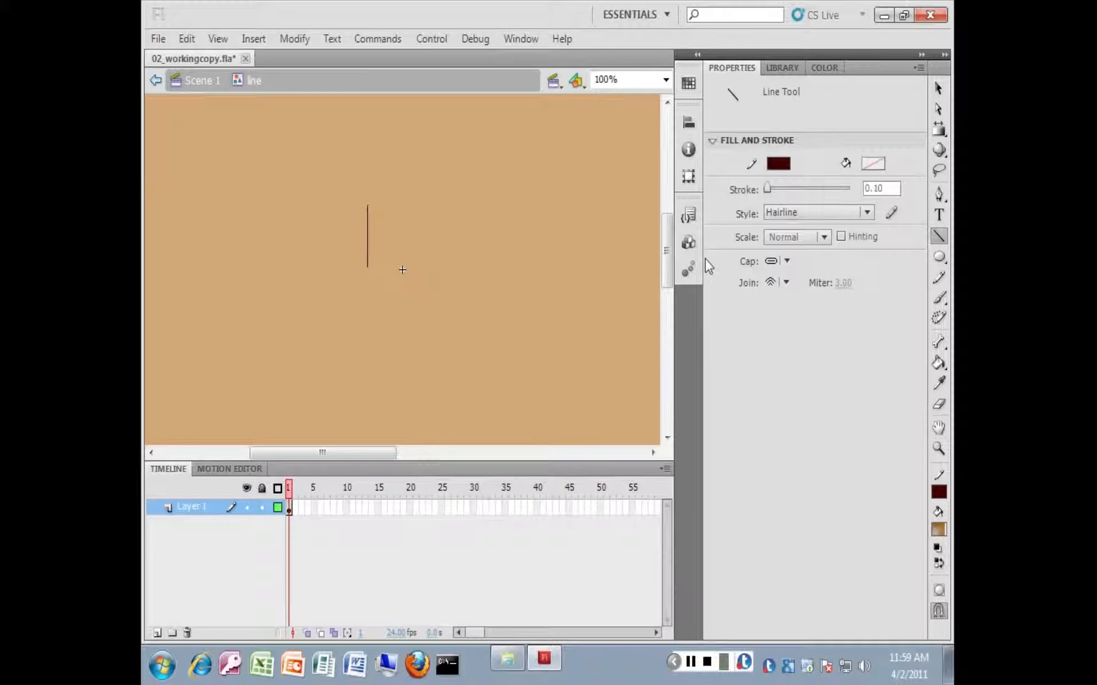
Return to Scene 1 and preview the coffeecream.jpg bitmap and the line symbol in the library.
{"action": "left_click", "coordinate": [201, 87]}
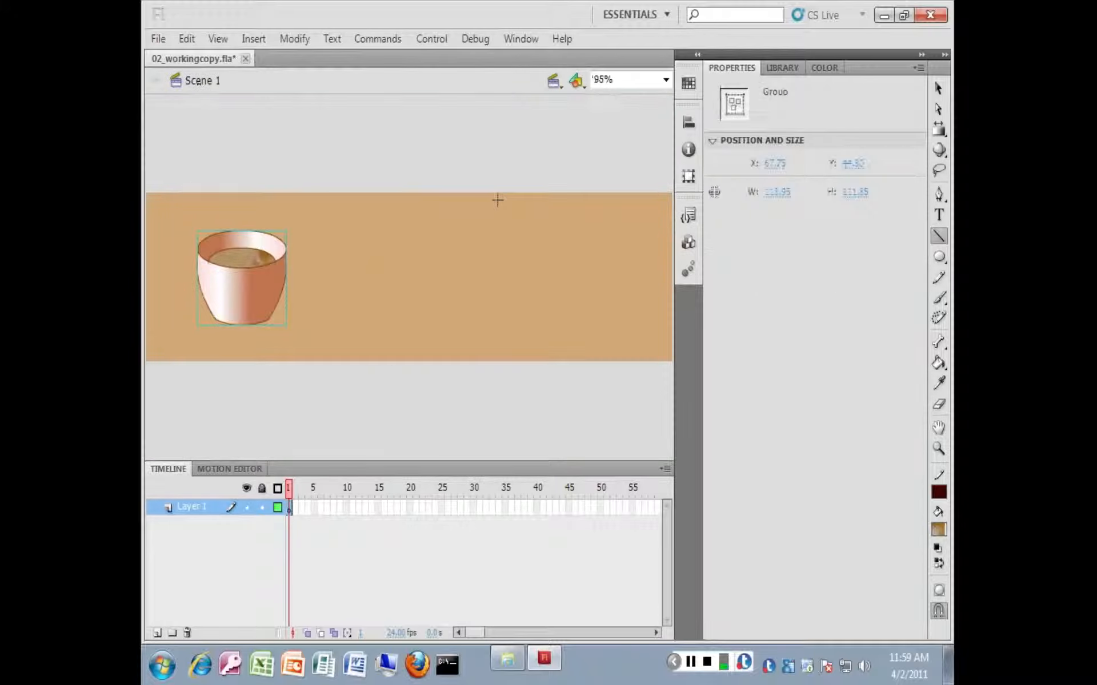
{"action": "left_click", "coordinate": [576, 80]}
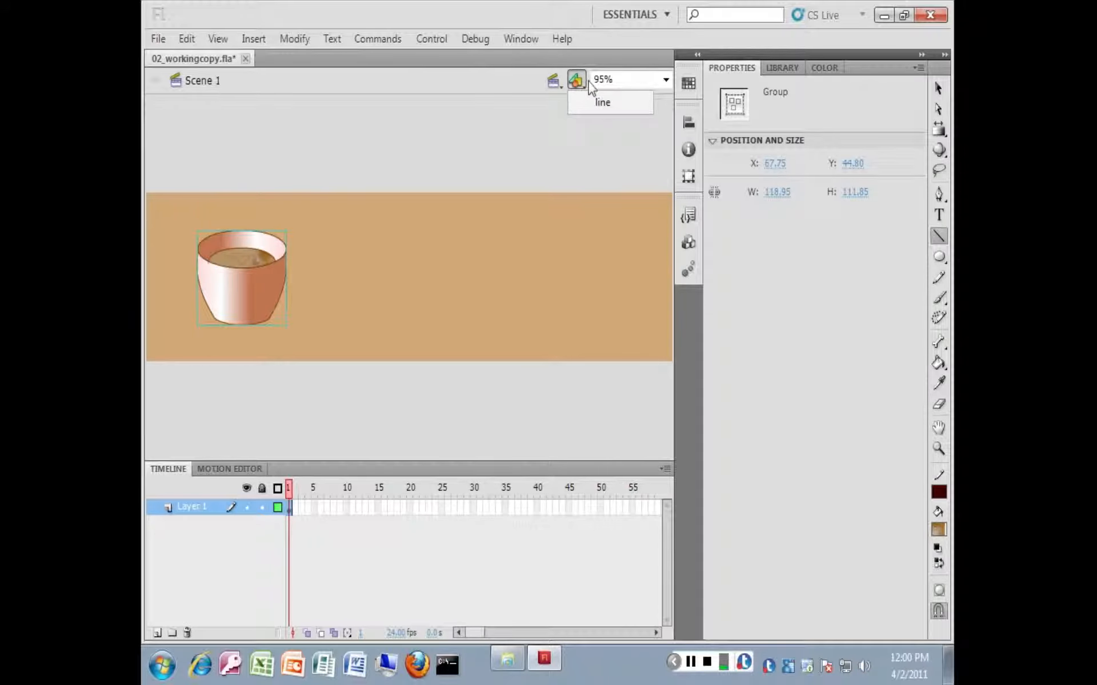
{"action": "left_click", "coordinate": [783, 69]}
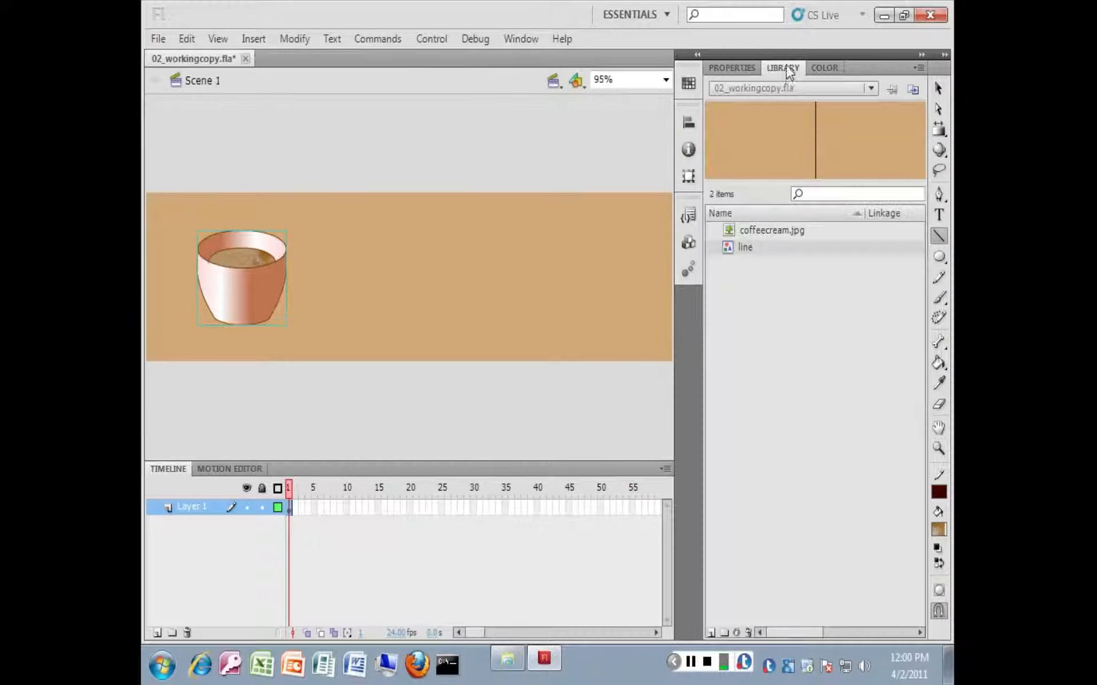
{"action": "left_click", "coordinate": [783, 230]}
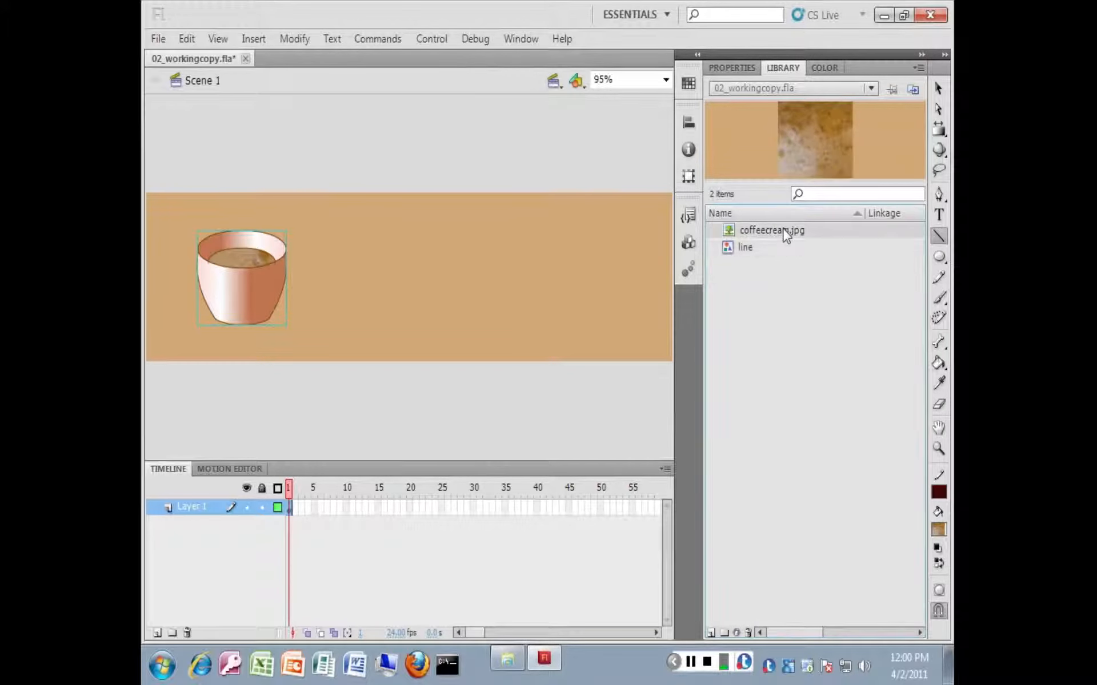
{"action": "left_click", "coordinate": [749, 251]}
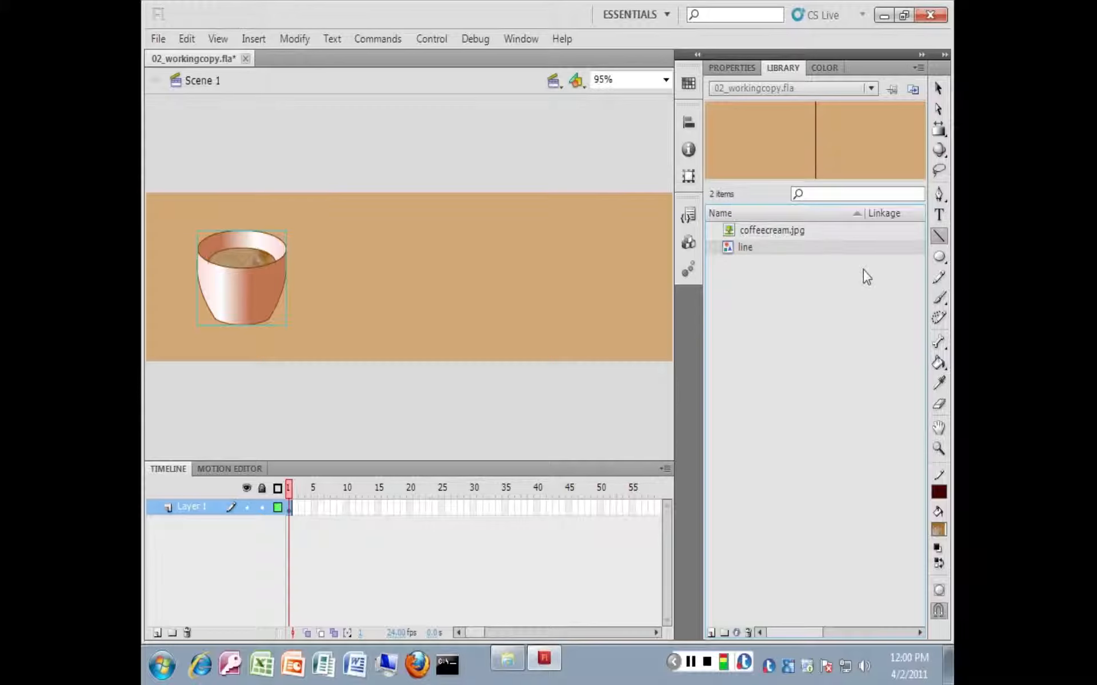
Set the Deco tool's drawing effect to Symmetry Brush with the Rotate Around option.
{"action": "left_click", "coordinate": [939, 319]}
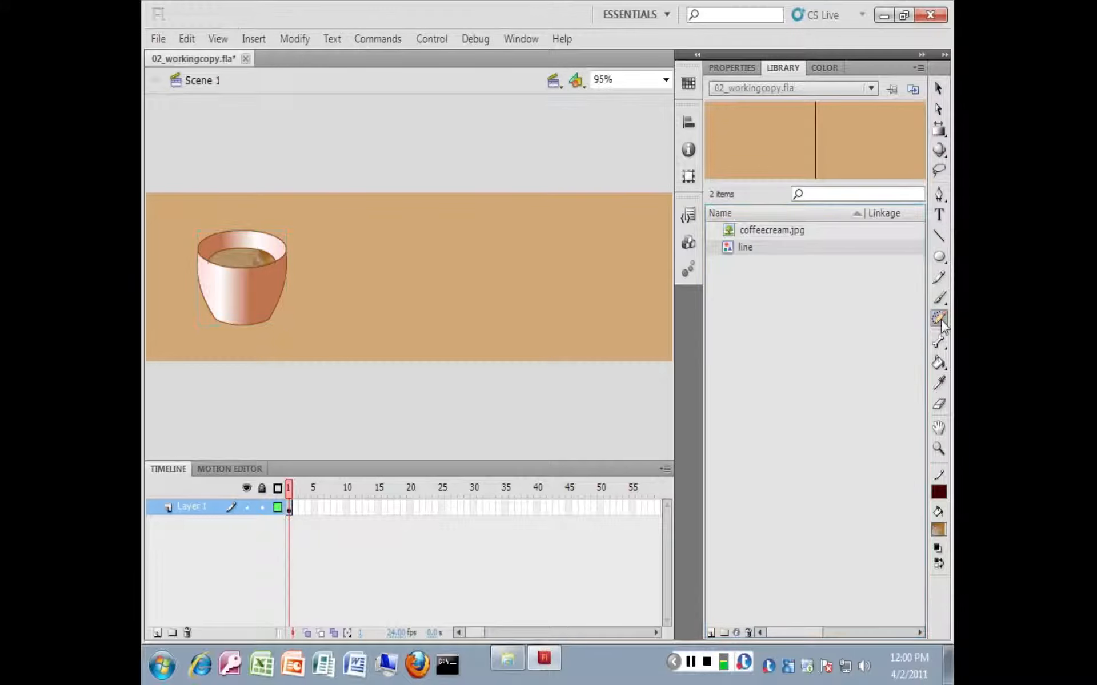
{"action": "left_click", "coordinate": [726, 69]}
{"action": "left_click", "coordinate": [807, 161]}
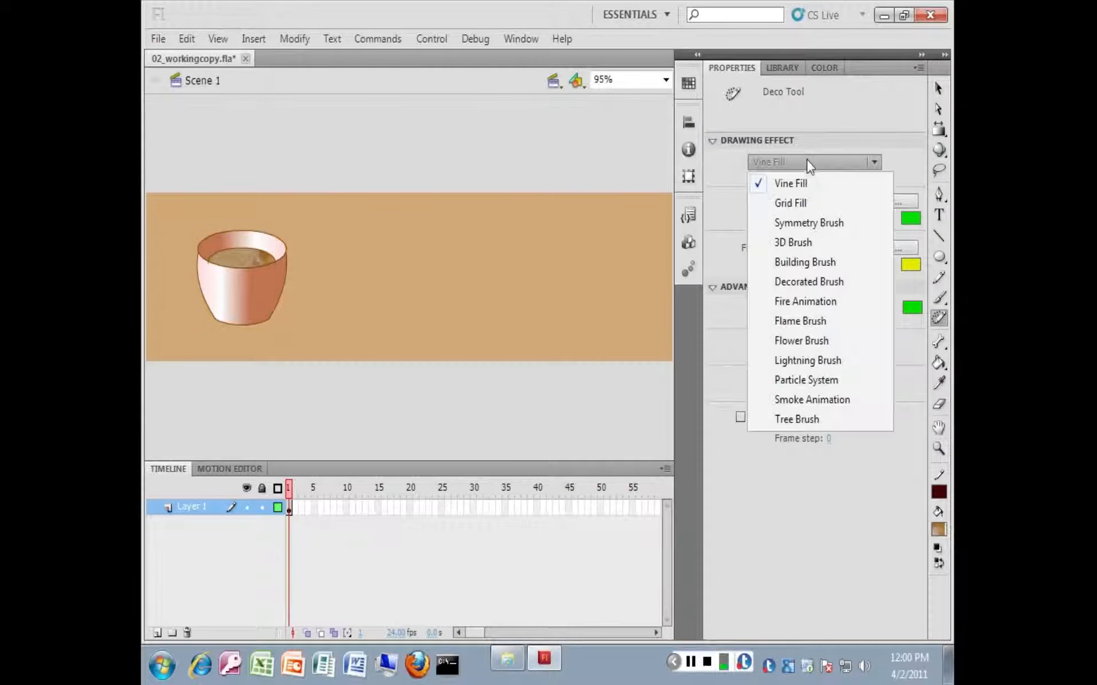
{"action": "left_click", "coordinate": [814, 223]}
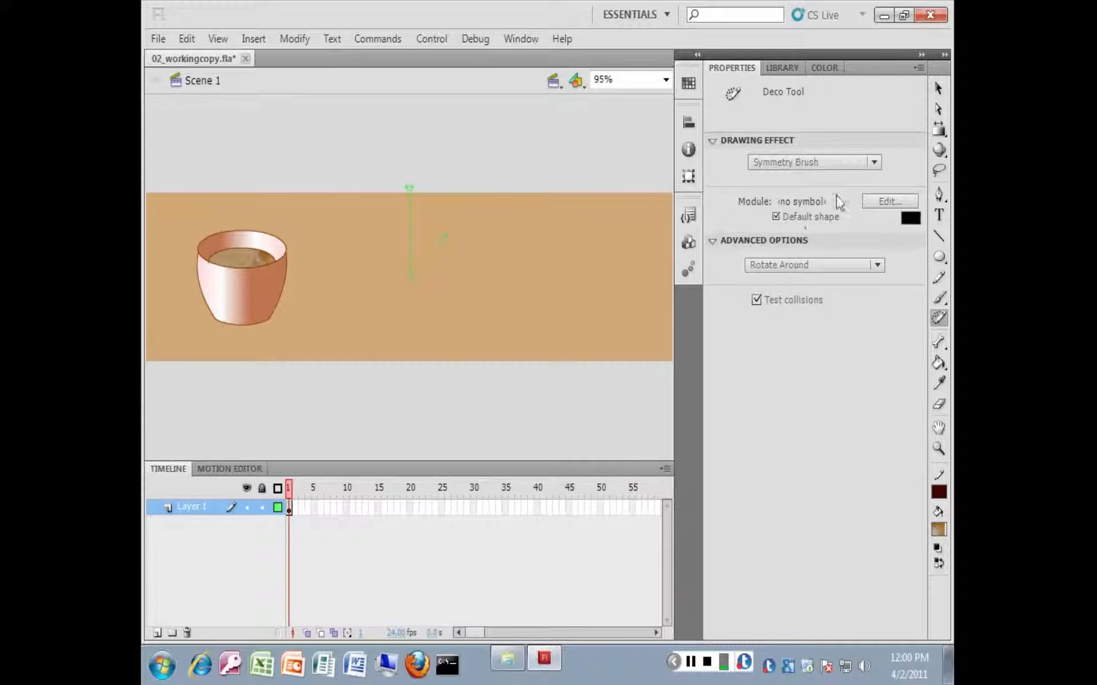
{"action": "left_click", "coordinate": [802, 267]}
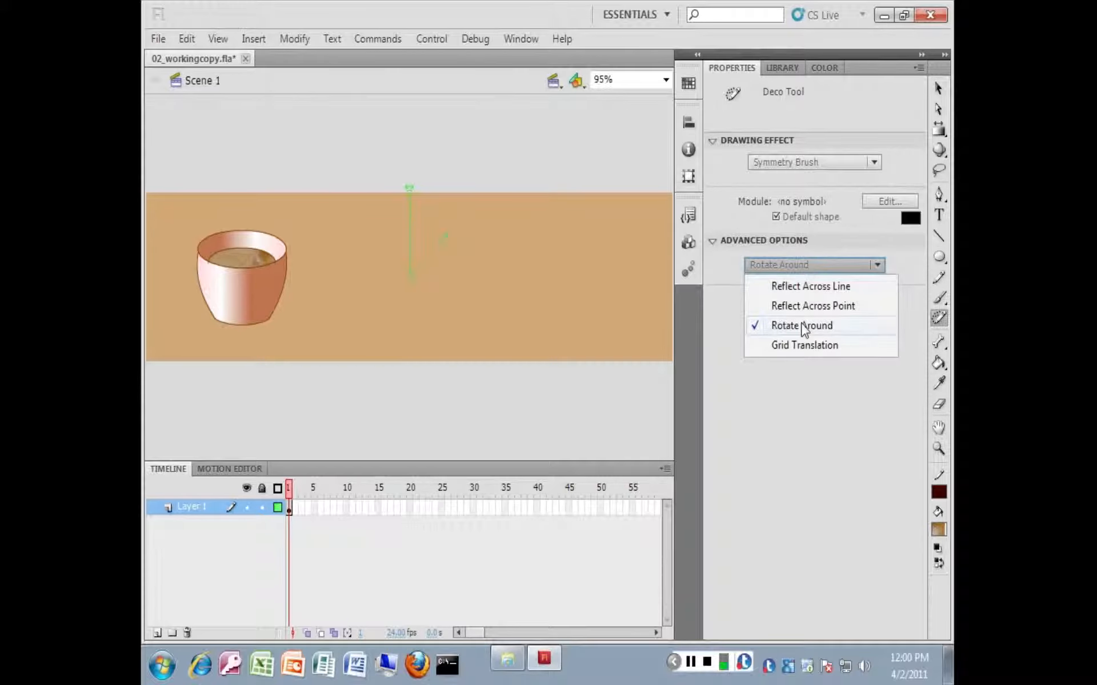
{"action": "left_click", "coordinate": [802, 324]}
{"action": "left_click", "coordinate": [792, 264]}
{"action": "left_click", "coordinate": [799, 324]}
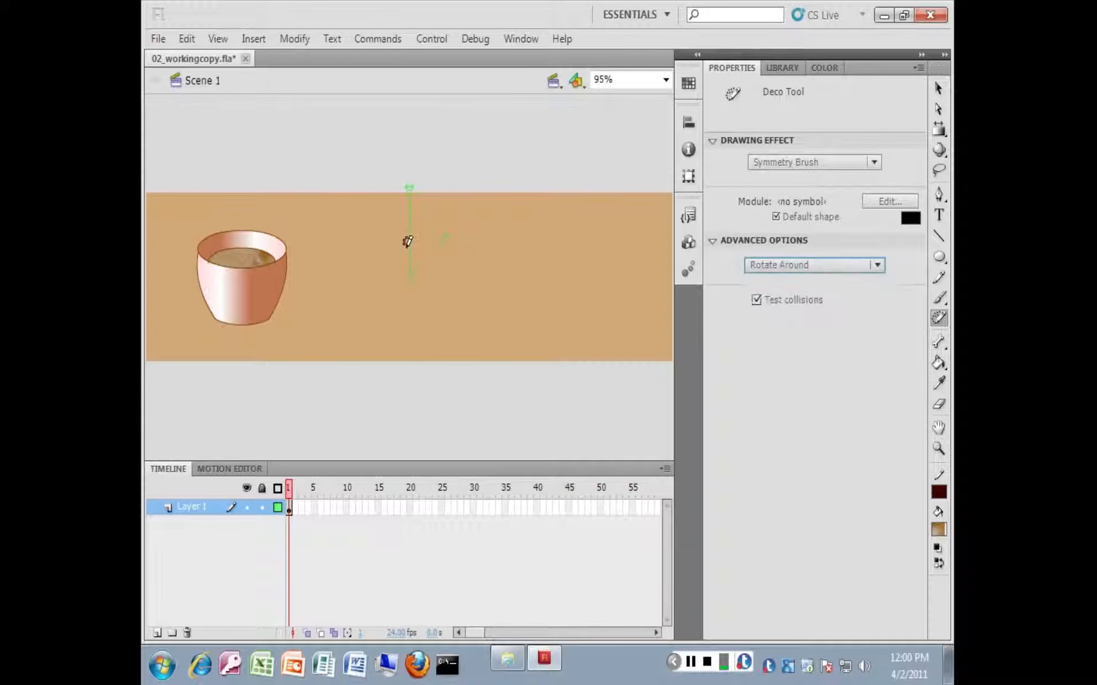
Try the Symmetry Brush with its default shape to the right of the cup and undo the trial ring.
{"action": "mouse_move", "coordinate": [405, 214]}
{"action": "left_mouse_down"}
{"action": "mouse_move", "coordinate": [407, 243]}
{"action": "mouse_move", "coordinate": [399, 197]}
{"action": "mouse_move", "coordinate": [365, 229]}
{"action": "mouse_move", "coordinate": [386, 310]}
{"action": "mouse_move", "coordinate": [428, 335]}
{"action": "left_mouse_up"}
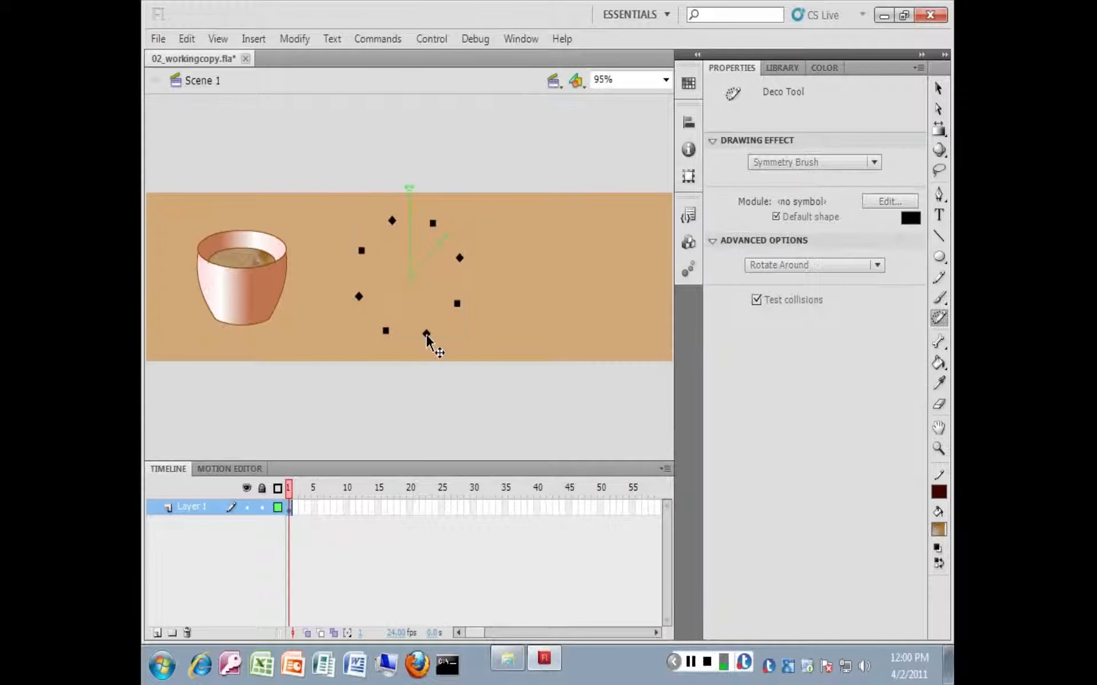
{"action": "key", "text": "ctrl+a"}
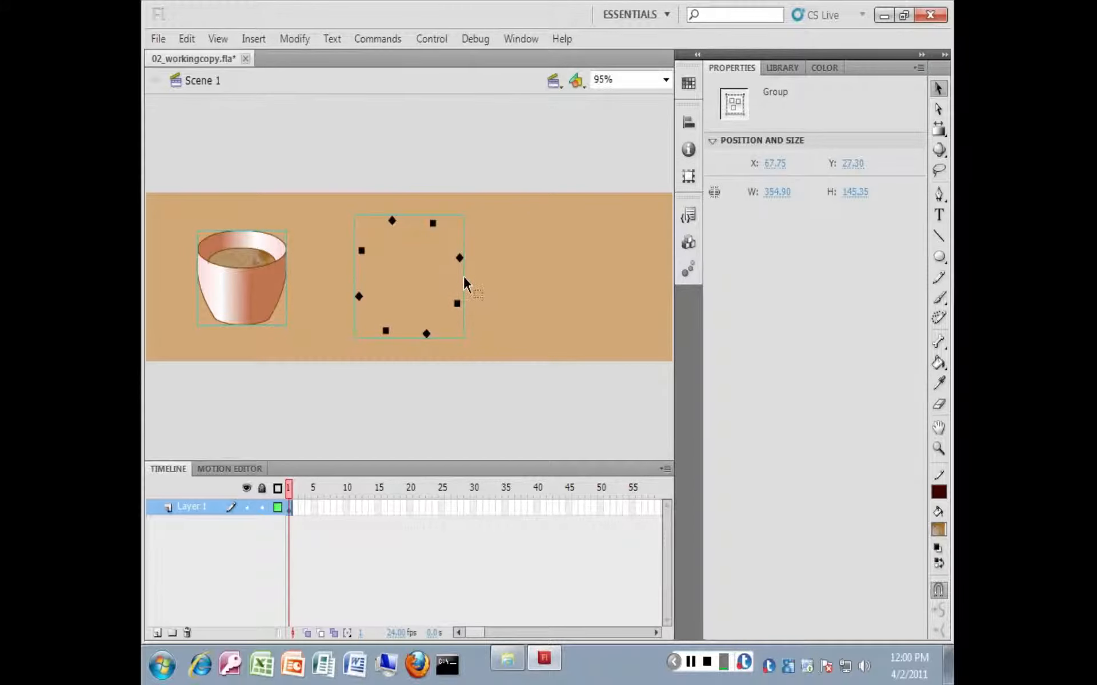
{"action": "key", "text": "ctrl+z"}
{"action": "key", "text": "ctrl+z"}
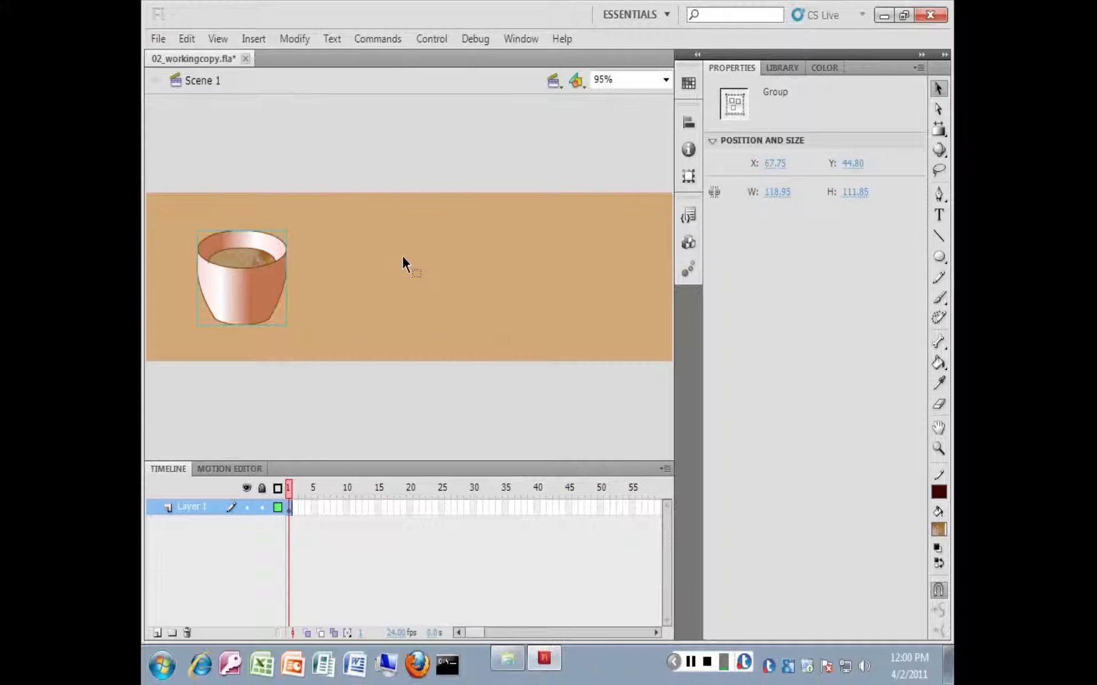
Open the line symbol for viewing and return to Scene 1.
{"action": "left_click", "coordinate": [575, 81]}
{"action": "left_click", "coordinate": [600, 101]}
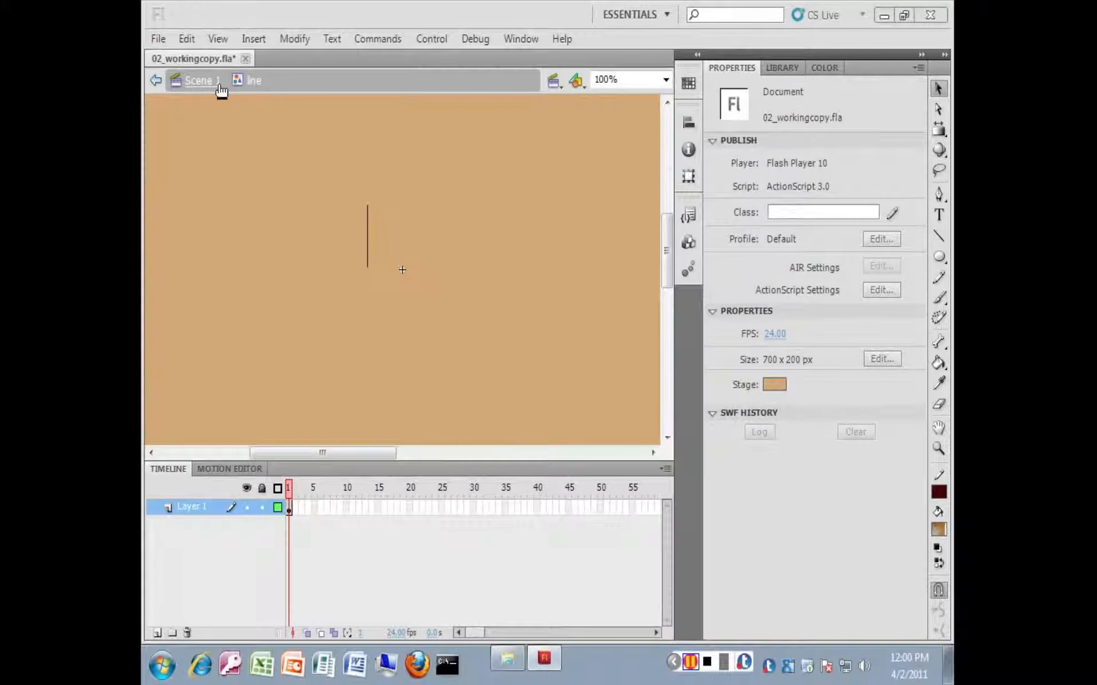
{"action": "left_click", "coordinate": [199, 81]}
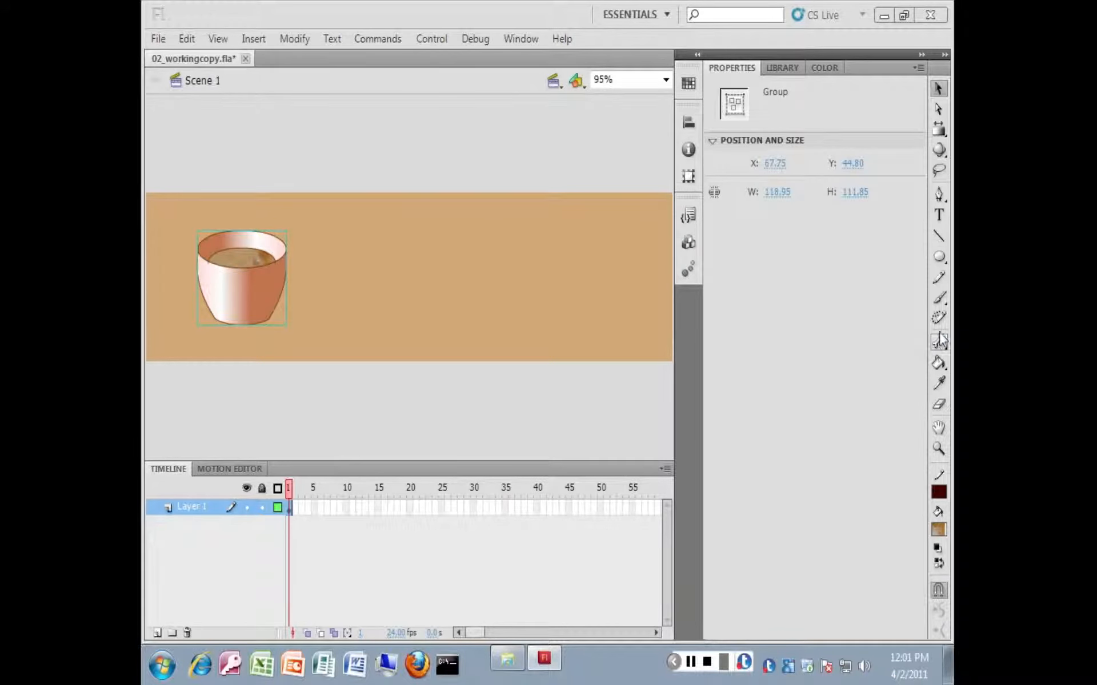
Assign the line symbol as the module for the Deco tool's Symmetry Brush.
{"action": "left_click", "coordinate": [938, 238]}
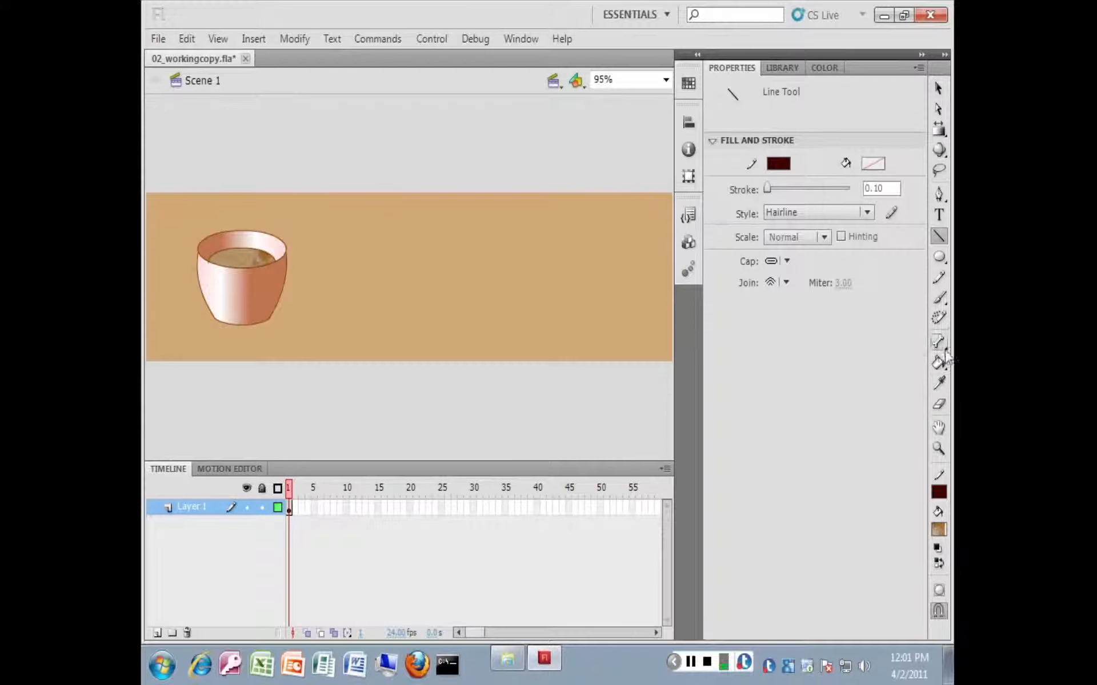
{"action": "left_click", "coordinate": [940, 318]}
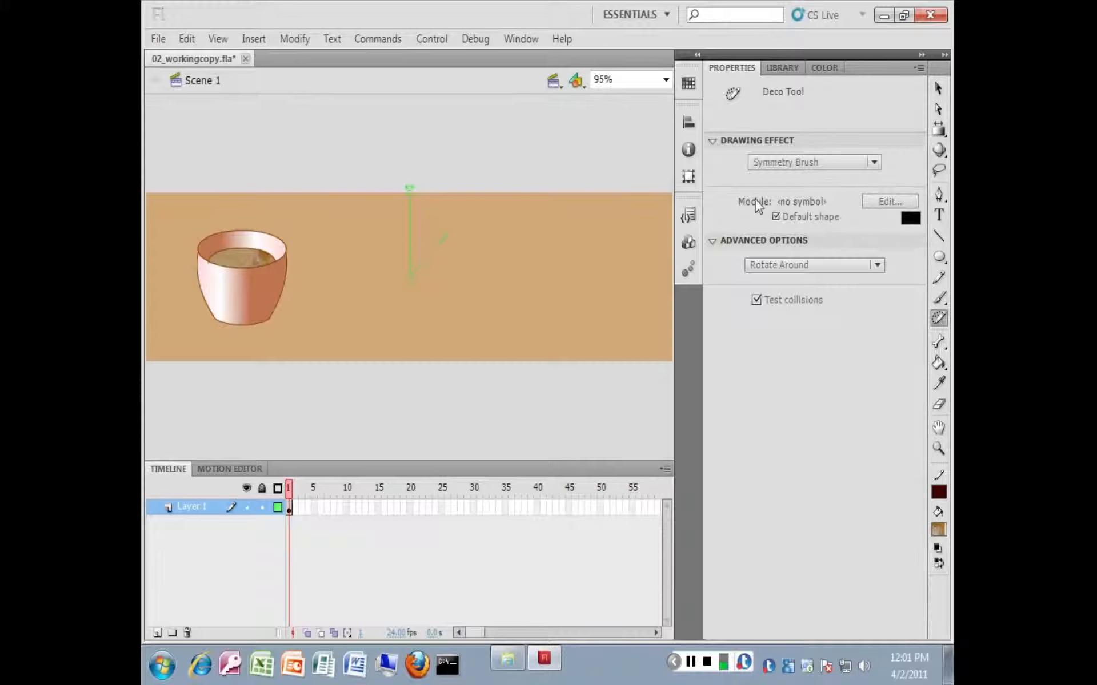
{"action": "left_click", "coordinate": [865, 202]}
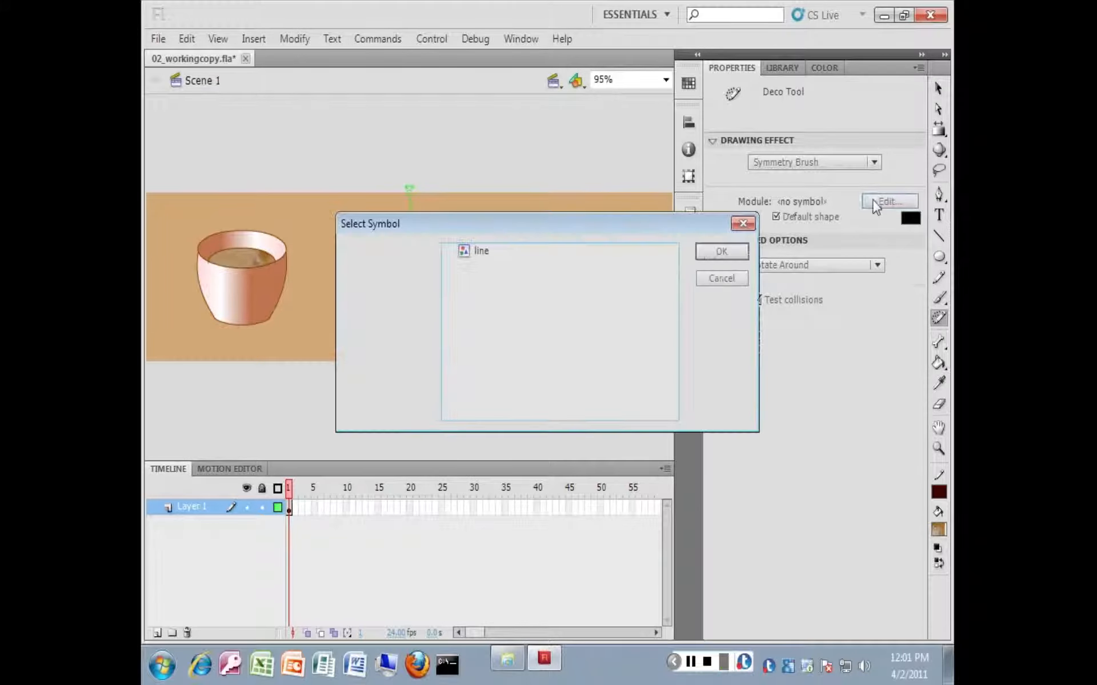
{"action": "left_click", "coordinate": [475, 251]}
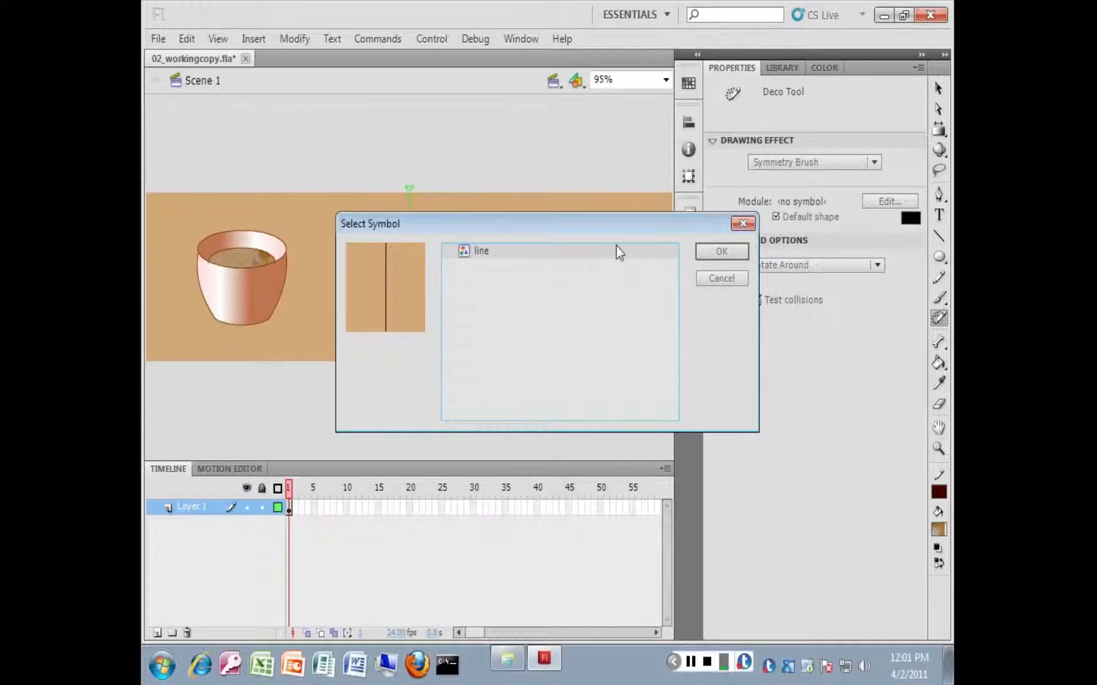
{"action": "left_click", "coordinate": [721, 252]}
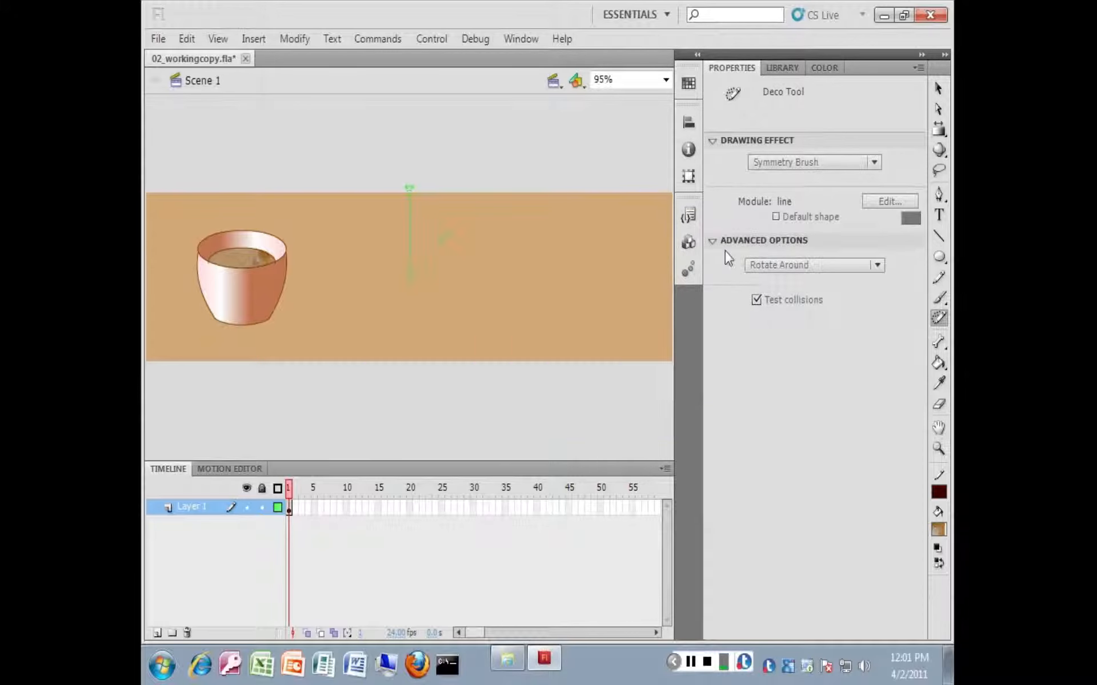
Paint a radial pattern of the line symbol at the stage centre and tighten its rotation spacing to 18 lines.
{"action": "left_click", "coordinate": [404, 216]}
{"action": "mouse_move", "coordinate": [403, 219]}
{"action": "left_mouse_down"}
{"action": "mouse_move", "coordinate": [417, 219]}
{"action": "mouse_move", "coordinate": [422, 202]}
{"action": "mouse_move", "coordinate": [385, 196]}
{"action": "mouse_move", "coordinate": [392, 237]}
{"action": "mouse_move", "coordinate": [444, 269]}
{"action": "mouse_move", "coordinate": [466, 244]}
{"action": "mouse_move", "coordinate": [432, 184]}
{"action": "mouse_move", "coordinate": [398, 186]}
{"action": "mouse_move", "coordinate": [437, 215]}
{"action": "mouse_move", "coordinate": [463, 272]}
{"action": "mouse_move", "coordinate": [421, 299]}
{"action": "mouse_move", "coordinate": [441, 268]}
{"action": "mouse_move", "coordinate": [429, 235]}
{"action": "mouse_move", "coordinate": [409, 235]}
{"action": "mouse_move", "coordinate": [411, 216]}
{"action": "mouse_move", "coordinate": [410, 228]}
{"action": "left_mouse_up"}
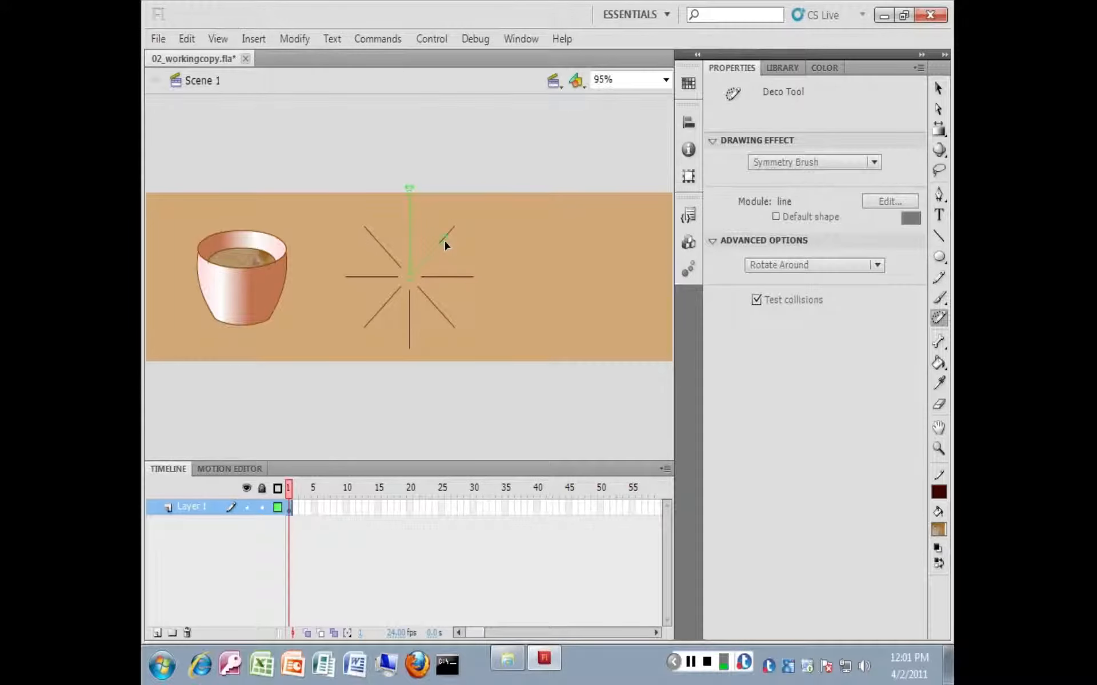
{"action": "mouse_move", "coordinate": [445, 241]}
{"action": "left_mouse_down"}
{"action": "mouse_move", "coordinate": [440, 220]}
{"action": "mouse_move", "coordinate": [411, 199]}
{"action": "mouse_move", "coordinate": [436, 232]}
{"action": "mouse_move", "coordinate": [428, 213]}
{"action": "mouse_move", "coordinate": [426, 222]}
{"action": "left_mouse_up"}
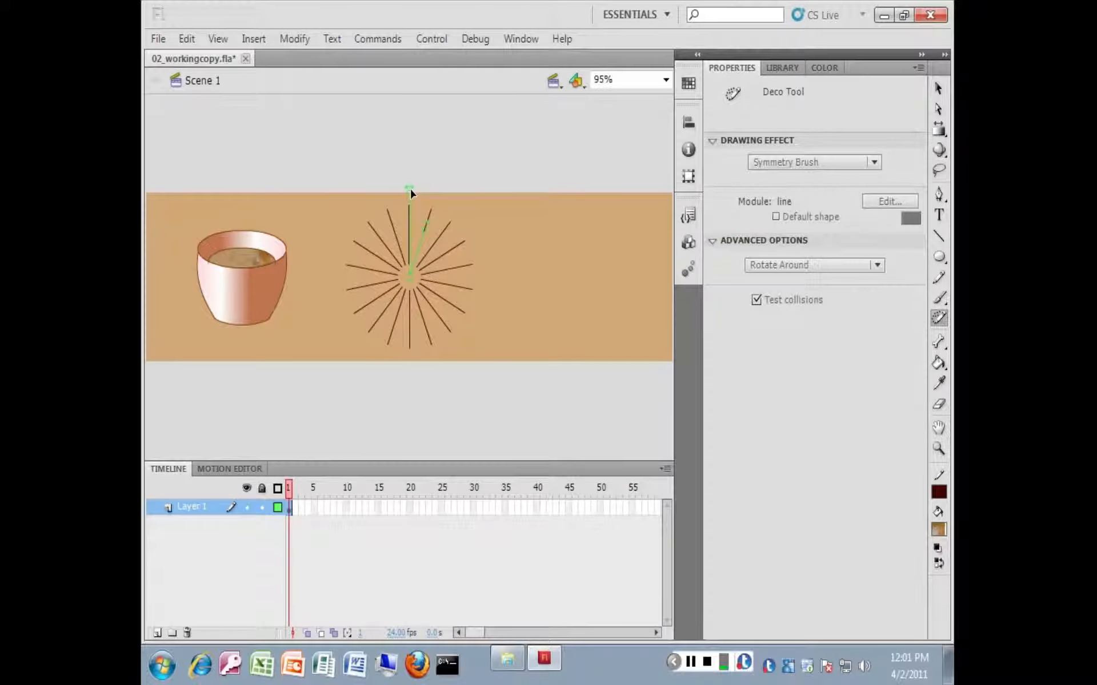
{"action": "mouse_move", "coordinate": [410, 194]}
{"action": "left_mouse_down"}
{"action": "mouse_move", "coordinate": [385, 179]}
{"action": "mouse_move", "coordinate": [385, 196]}
{"action": "mouse_move", "coordinate": [421, 199]}
{"action": "mouse_move", "coordinate": [409, 190]}
{"action": "mouse_move", "coordinate": [410, 201]}
{"action": "left_mouse_up"}
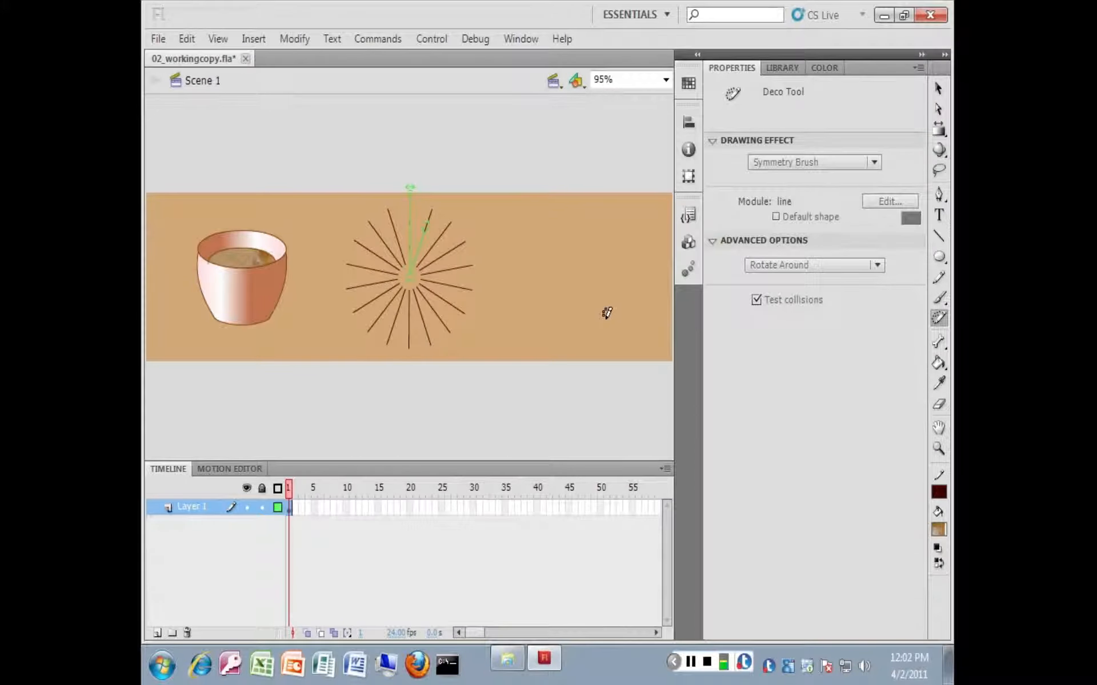
Move the radial line pattern slightly up and right to X 282.75, Y 0.00, at the stage's upper edge.
{"action": "left_click", "coordinate": [935, 95]}
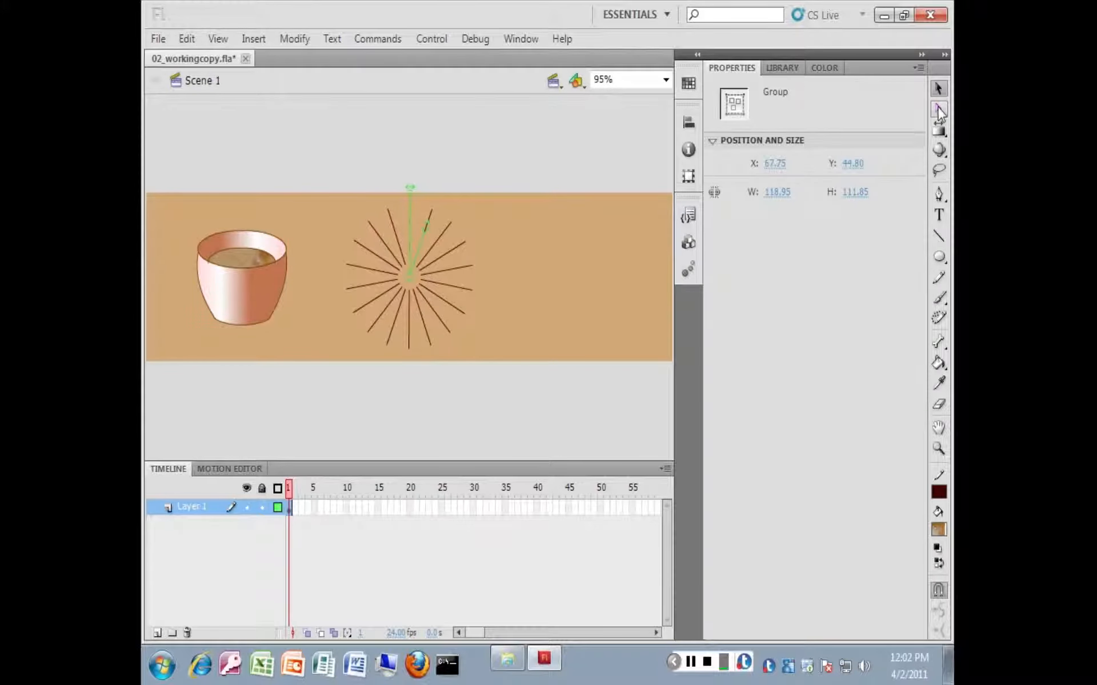
{"action": "left_click", "coordinate": [408, 267]}
{"action": "left_click_drag", "start_coordinate": [384, 247], "coordinate": [436, 271]}
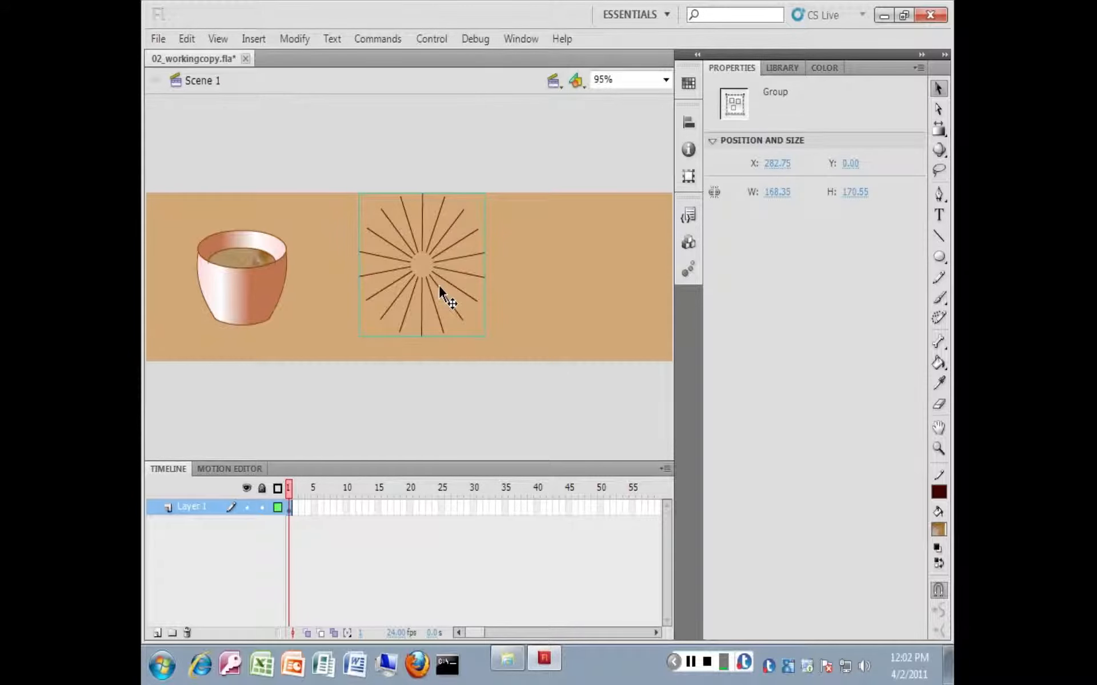
Draw a small circle with no fill and a dark maroon hairline stroke in the centre of the radial pattern.
{"action": "left_click", "coordinate": [938, 257]}
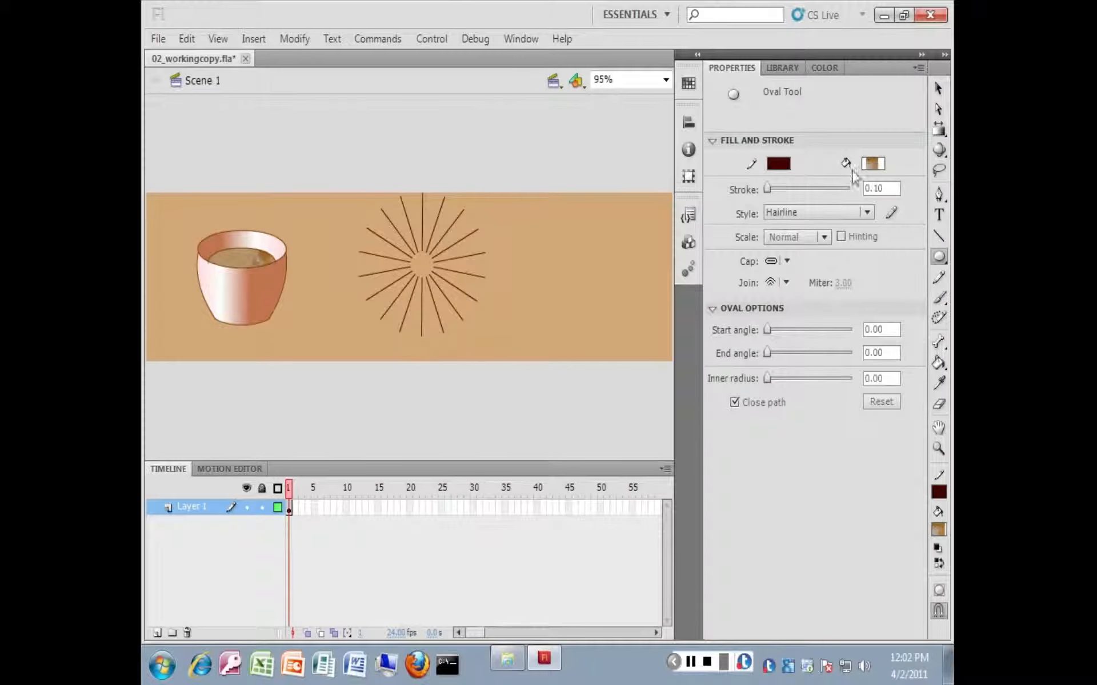
{"action": "left_click", "coordinate": [873, 164]}
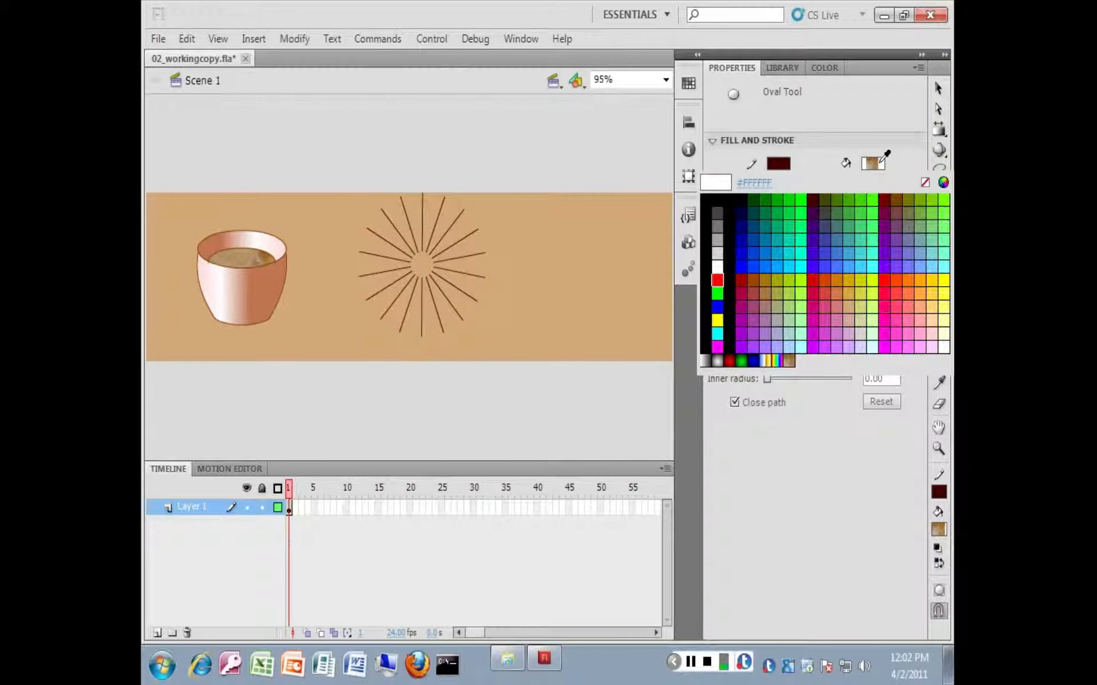
{"action": "left_click", "coordinate": [924, 183]}
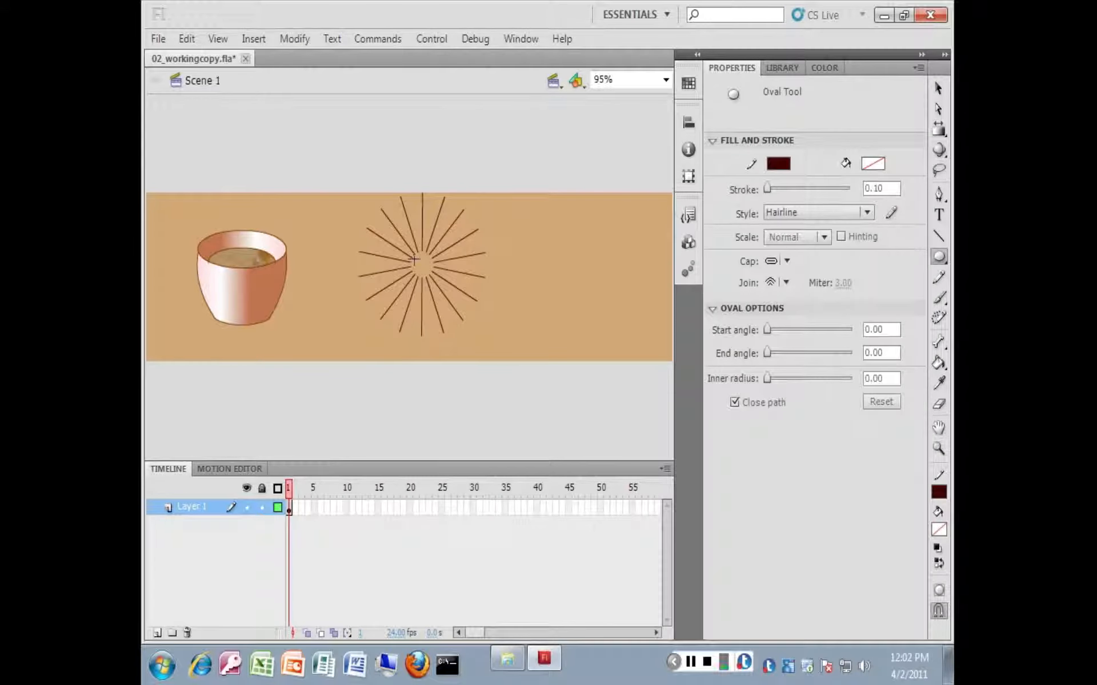
{"action": "left_click_drag", "start_coordinate": [410, 253], "coordinate": [427, 272]}
Select the circle with the radial pattern and dock the Align panel below Properties, collapsing the leftover Transform group.
{"action": "left_click", "coordinate": [939, 90]}
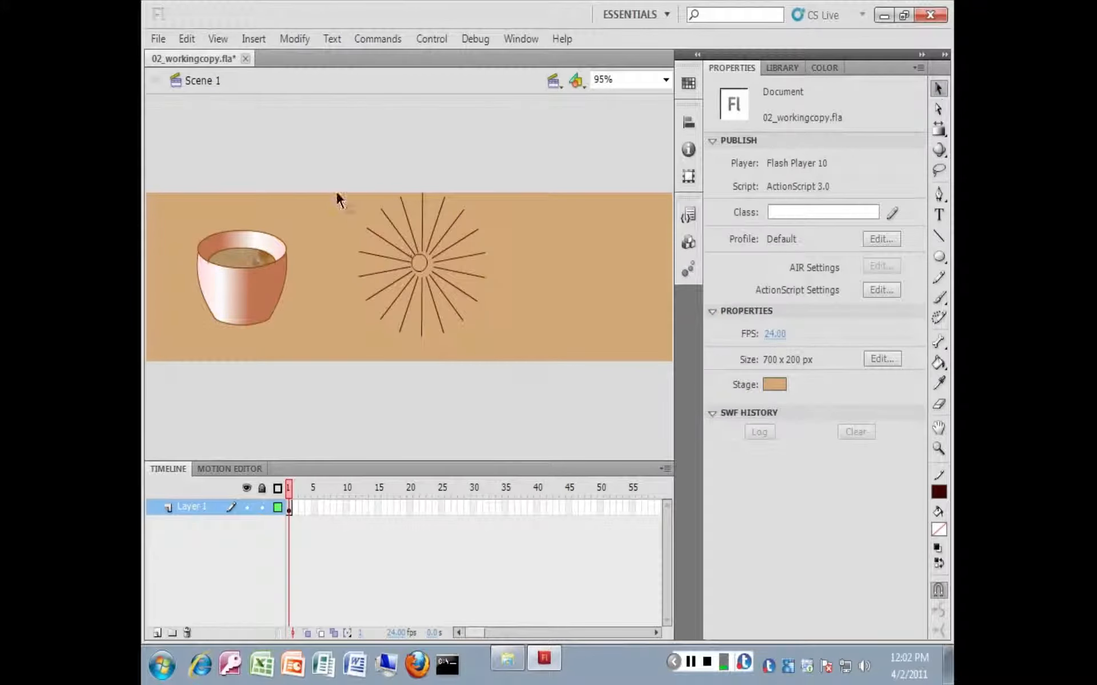
{"action": "left_click_drag", "start_coordinate": [325, 175], "coordinate": [523, 358]}
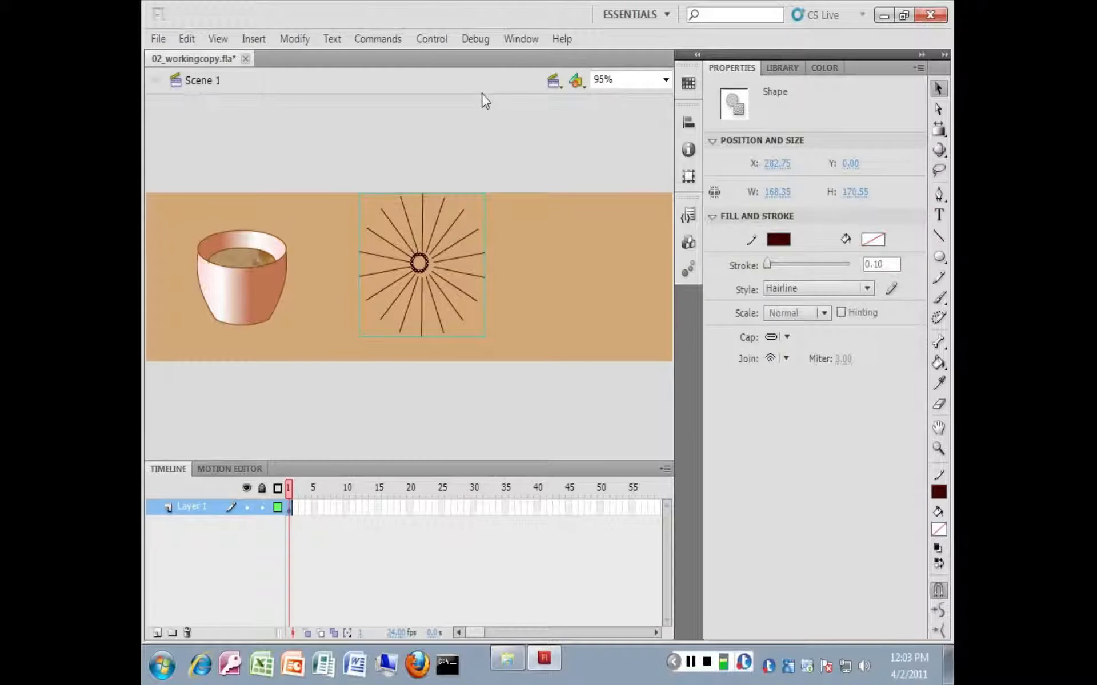
{"action": "left_click", "coordinate": [513, 39]}
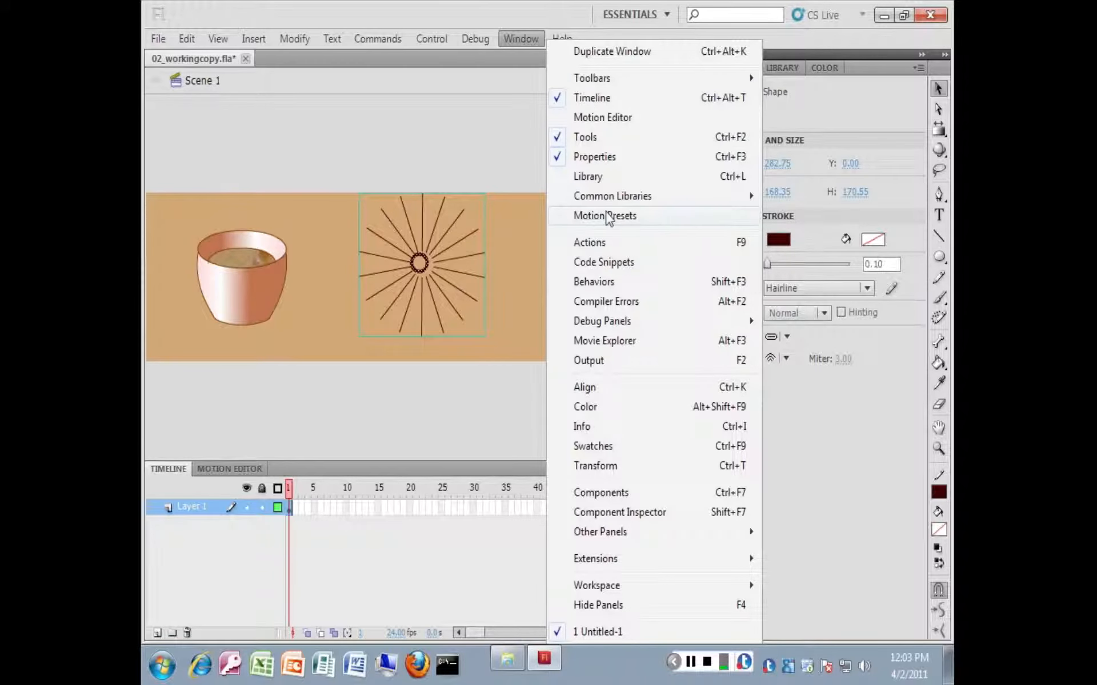
{"action": "left_click", "coordinate": [613, 385]}
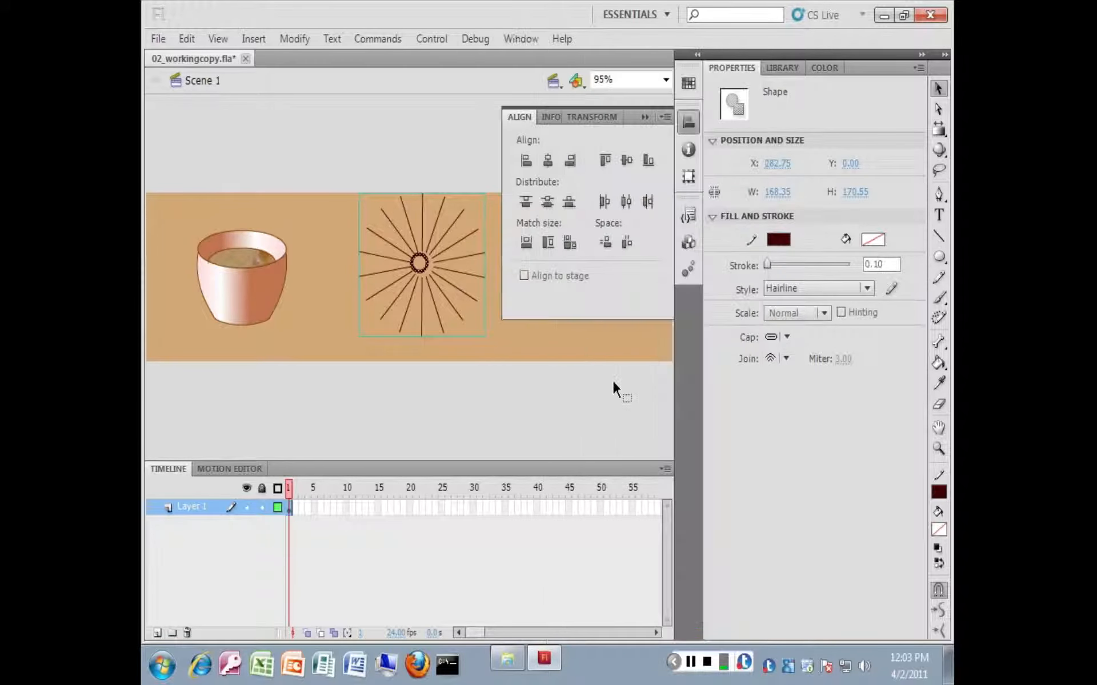
{"action": "left_click_drag", "start_coordinate": [518, 118], "coordinate": [609, 117]}
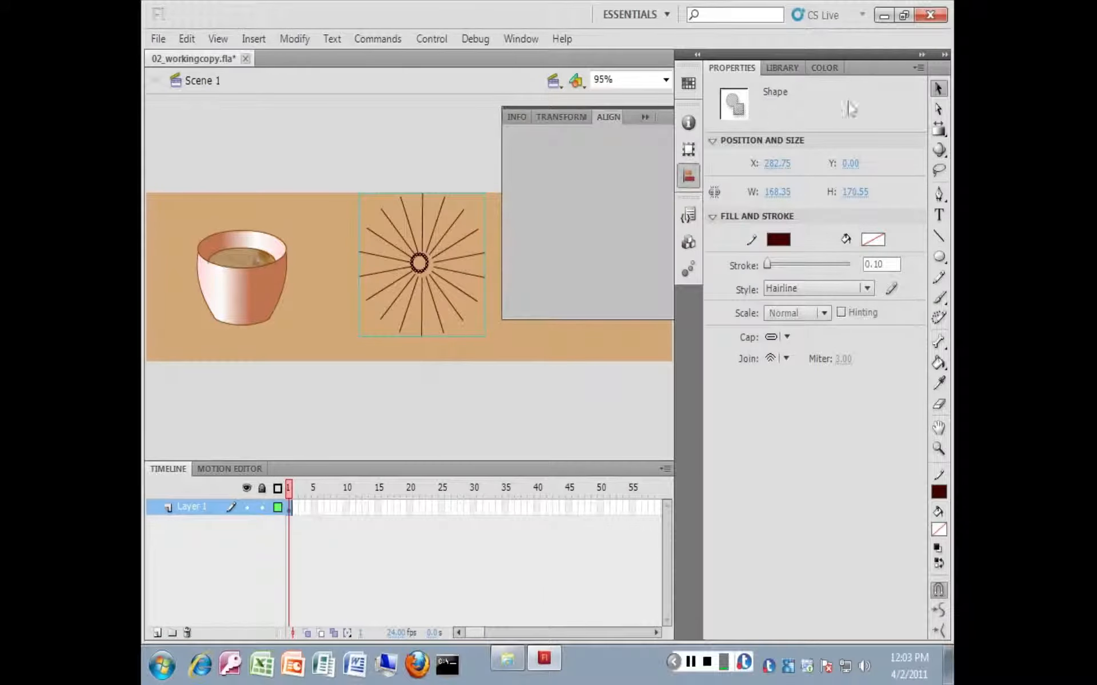
{"action": "left_click_drag", "start_coordinate": [751, 454], "coordinate": [756, 628]}
{"action": "left_click_drag", "start_coordinate": [781, 431], "coordinate": [781, 461]}
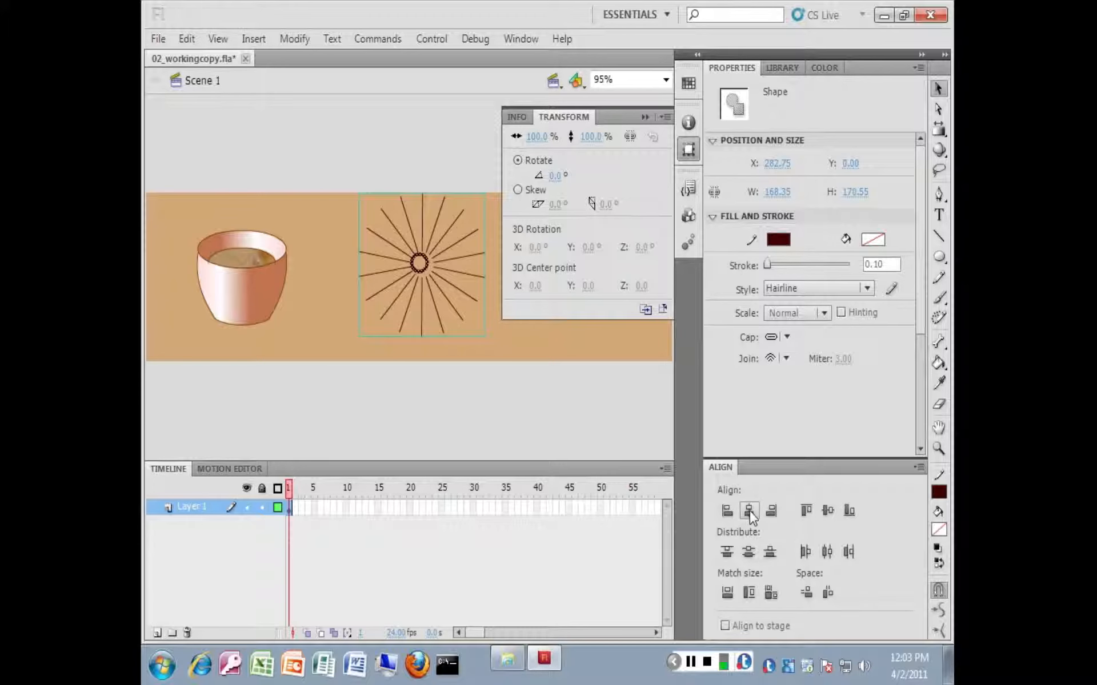
{"action": "left_click", "coordinate": [644, 116]}
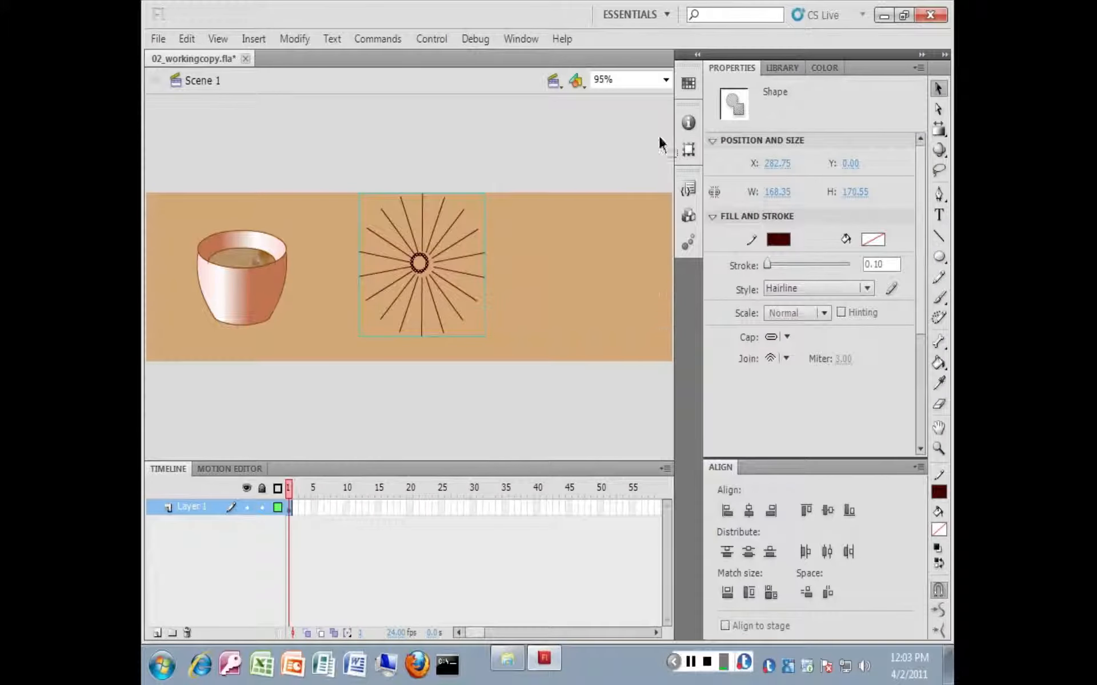
Align the circle and the radial pattern on their horizontal and vertical centres and deselect them.
{"action": "left_click", "coordinate": [750, 510]}
{"action": "left_click", "coordinate": [830, 511]}
{"action": "left_click", "coordinate": [548, 275]}
Select the circle and radial pattern together and break them apart twice into plain shapes.
{"action": "left_click_drag", "start_coordinate": [311, 169], "coordinate": [529, 369]}
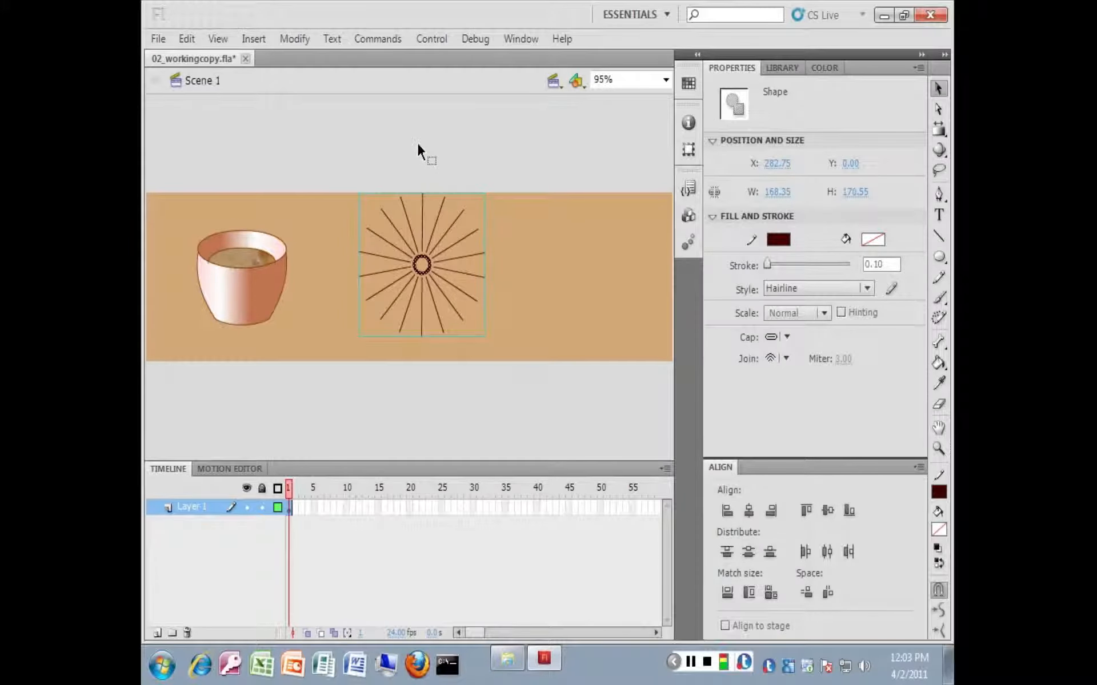
{"action": "left_click", "coordinate": [294, 39]}
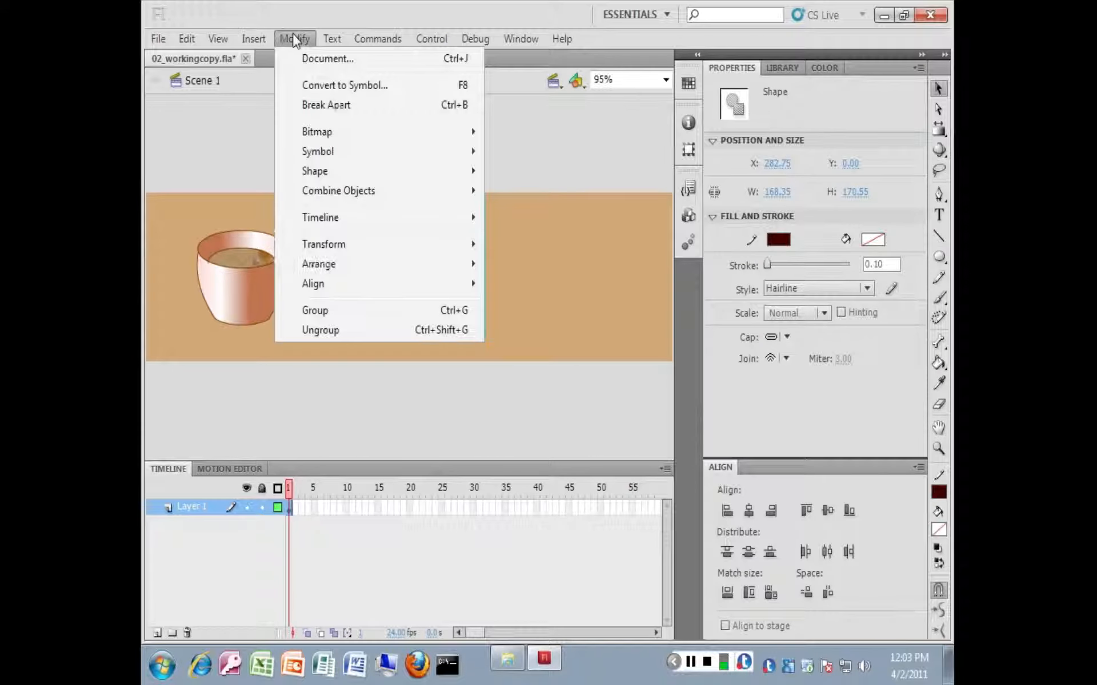
{"action": "left_click", "coordinate": [324, 104]}
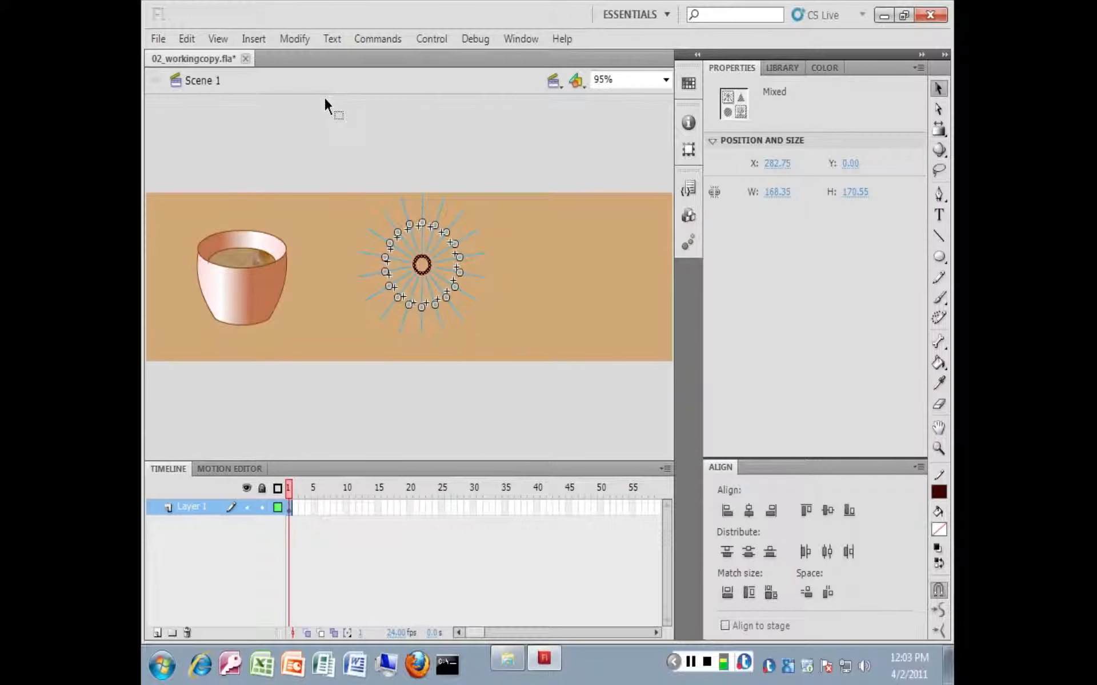
{"action": "left_click", "coordinate": [299, 38]}
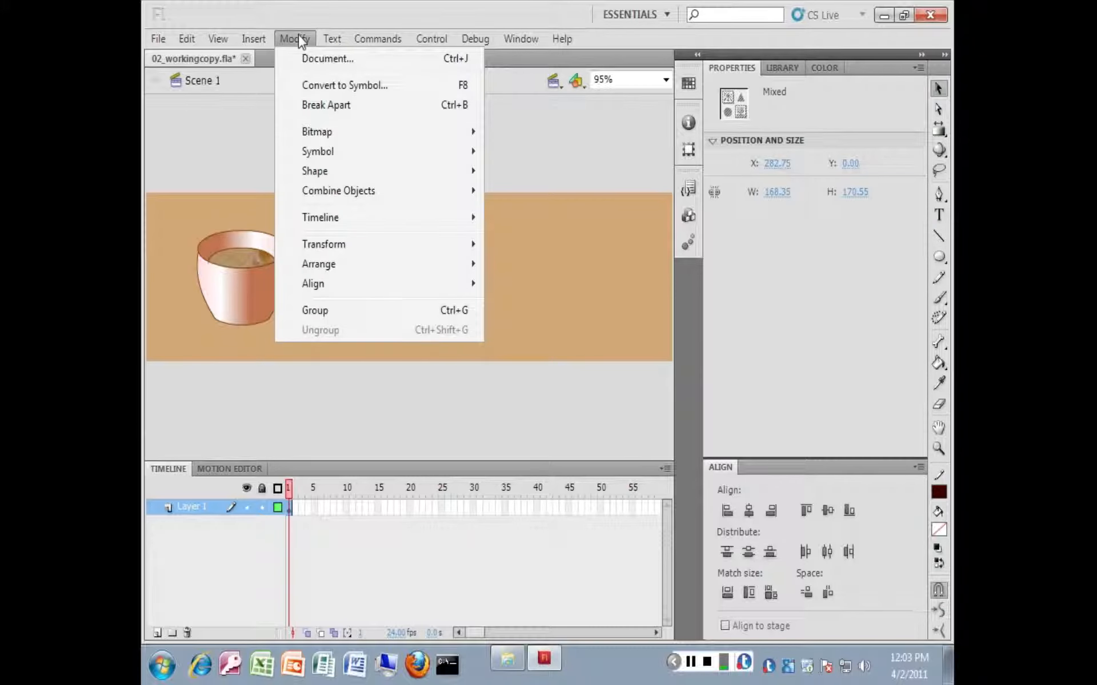
{"action": "left_click", "coordinate": [318, 108]}
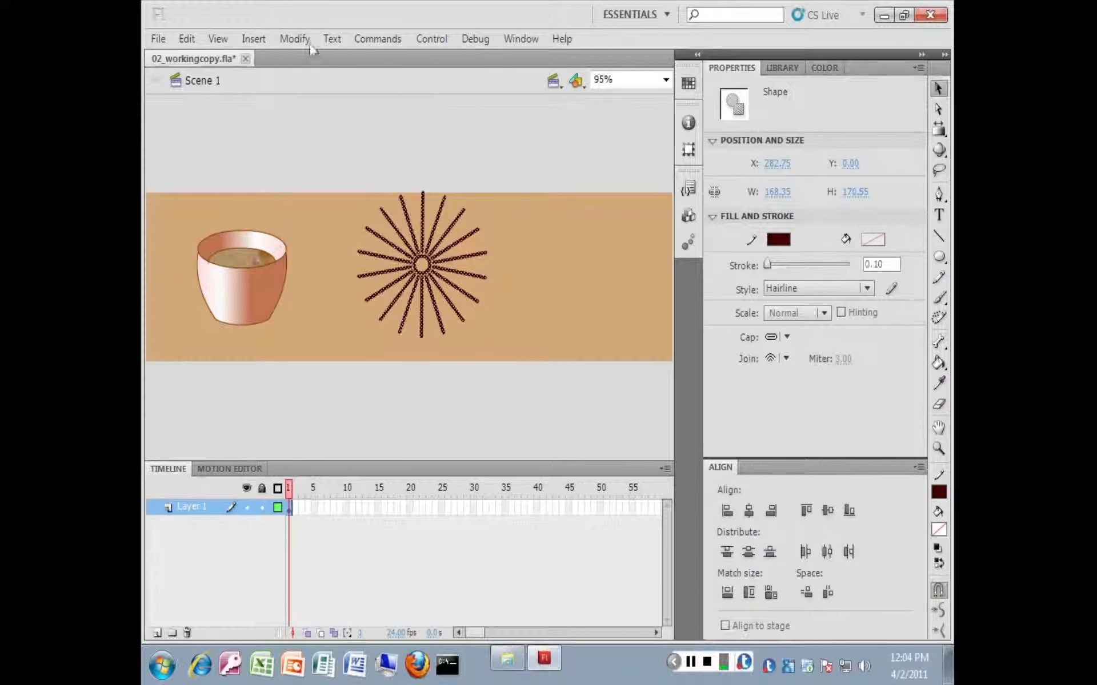
Group the broken-apart circle and radial pattern, and move the group to about X 254, Y -5.
{"action": "left_click", "coordinate": [291, 40]}
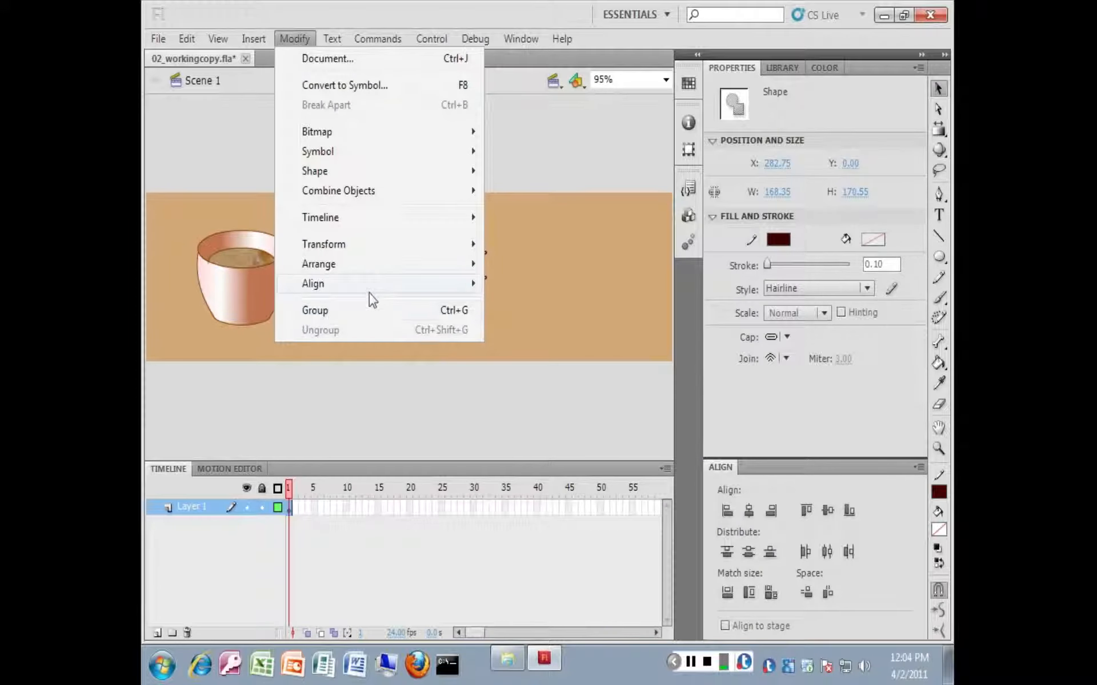
{"action": "left_click", "coordinate": [363, 315]}
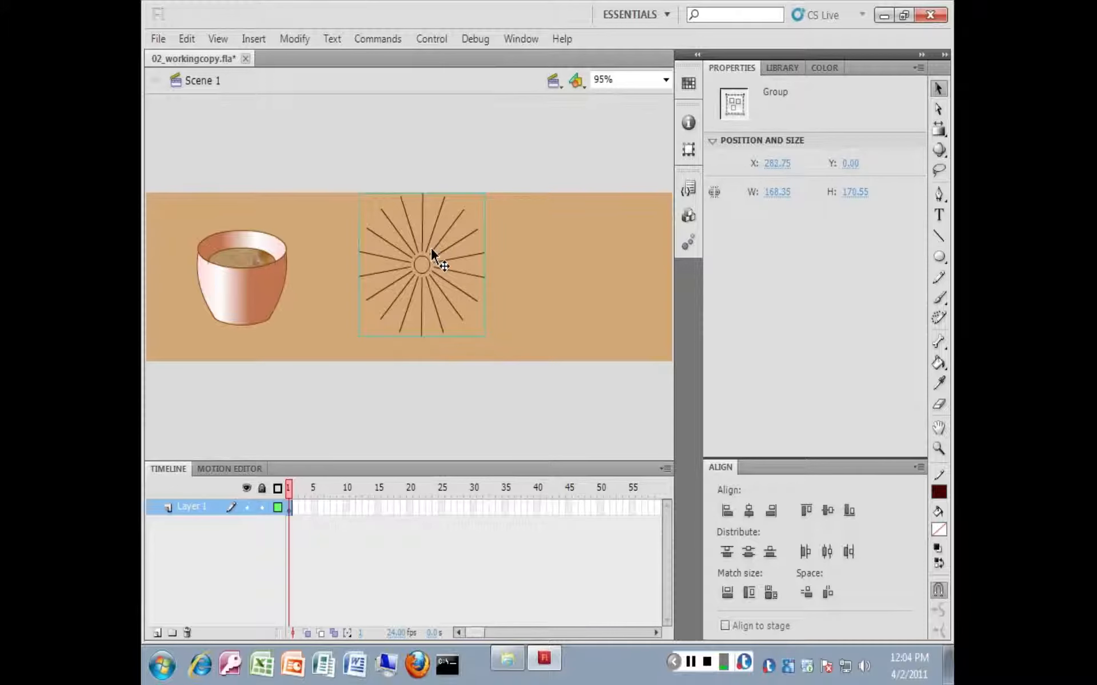
{"action": "mouse_move", "coordinate": [433, 252]}
{"action": "left_mouse_down"}
{"action": "mouse_move", "coordinate": [402, 275]}
{"action": "mouse_move", "coordinate": [387, 249]}
{"action": "mouse_move", "coordinate": [411, 247]}
{"action": "left_mouse_up"}
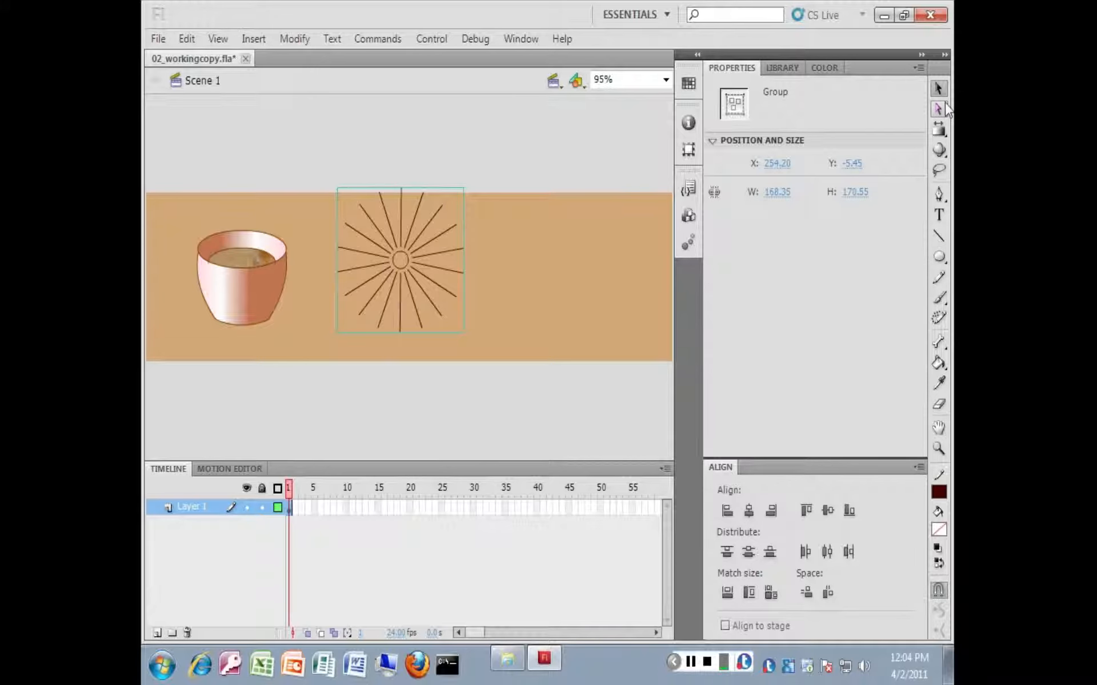
Shrink the radial group with Free Transform to about 56 by 57 px and place it beside the cup at about X 224, Y 16.
{"action": "left_click", "coordinate": [940, 132]}
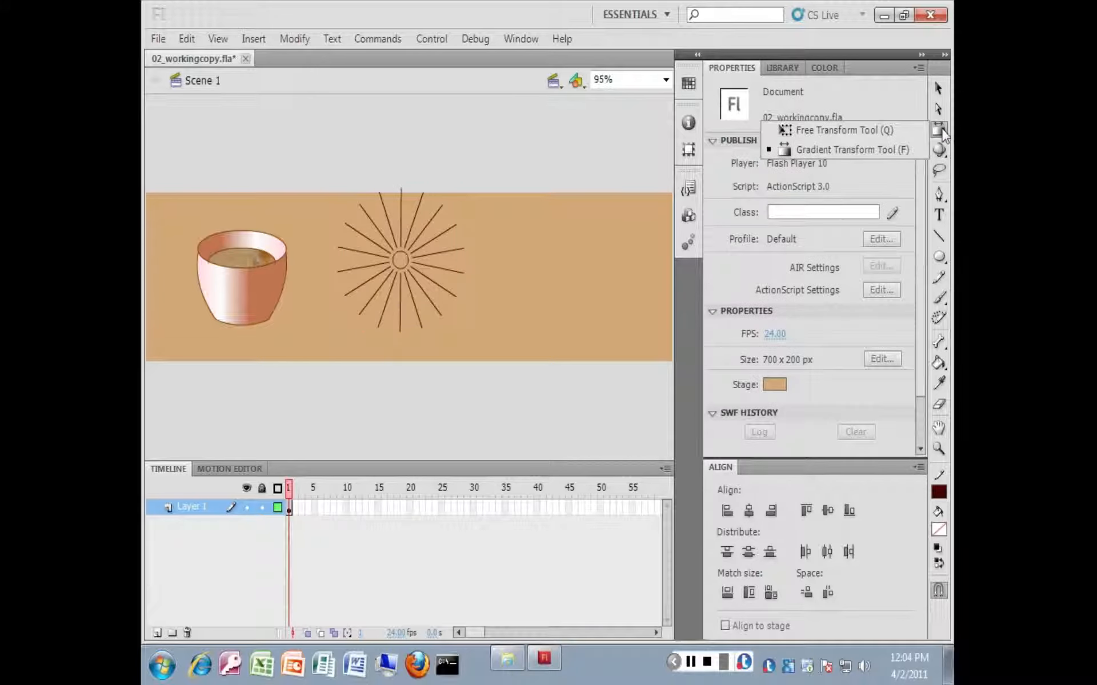
{"action": "left_click", "coordinate": [869, 129]}
{"action": "left_click", "coordinate": [388, 277]}
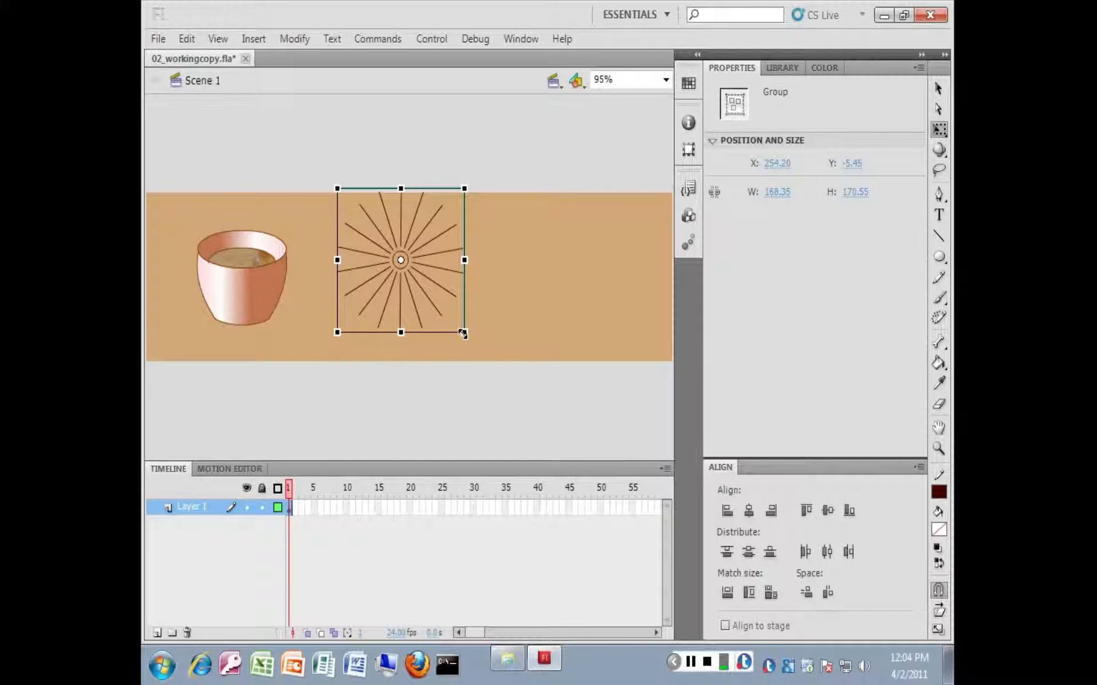
{"action": "left_click_drag", "start_coordinate": [464, 333], "coordinate": [342, 228]}
{"action": "left_click", "coordinate": [461, 272]}
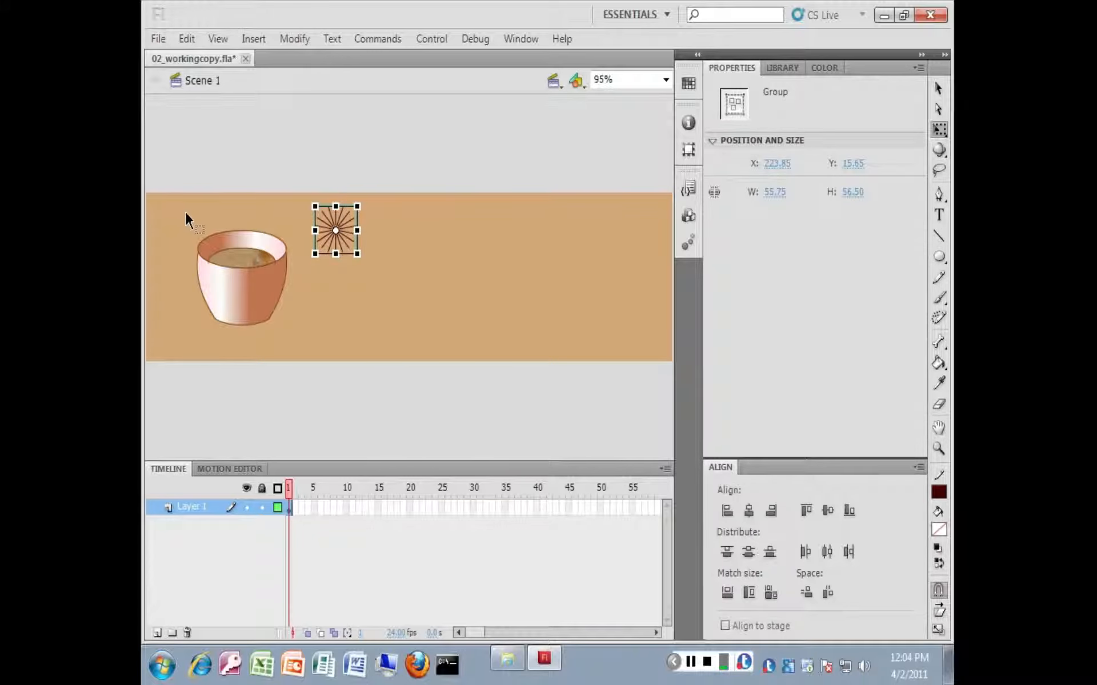
Lower the coffee cup to about Y 63 and move the radial group to its upper left at about X 15, Y 16.
{"action": "left_click_drag", "start_coordinate": [191, 221], "coordinate": [297, 336]}
{"action": "left_click_drag", "start_coordinate": [251, 292], "coordinate": [242, 298]}
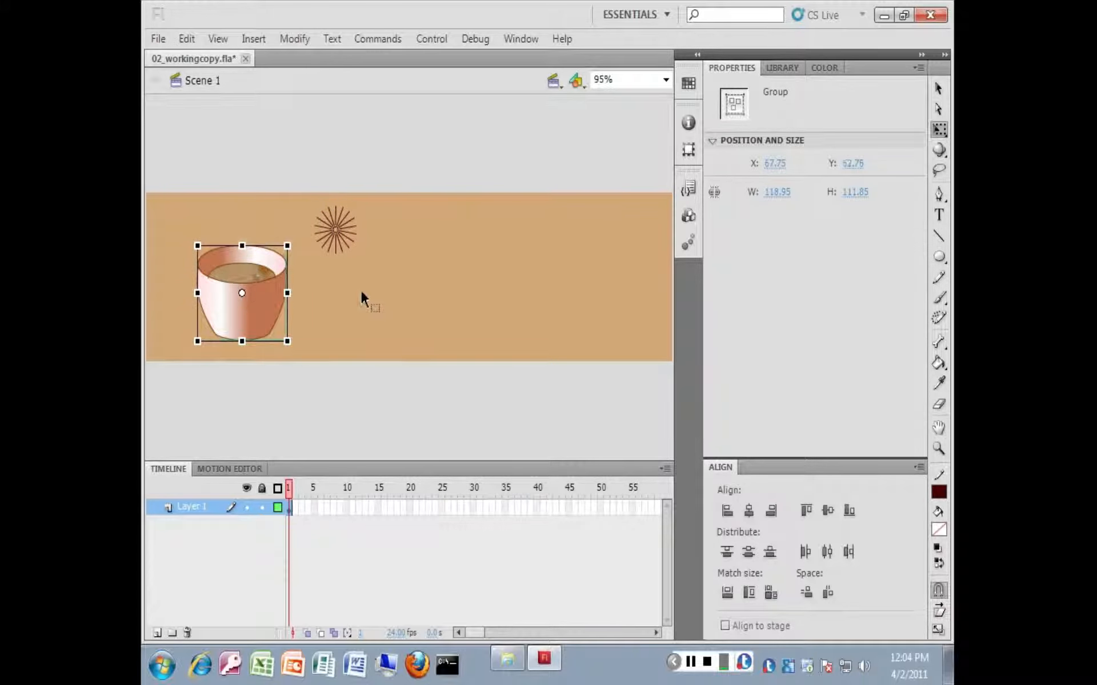
{"action": "left_click_drag", "start_coordinate": [313, 198], "coordinate": [363, 258]}
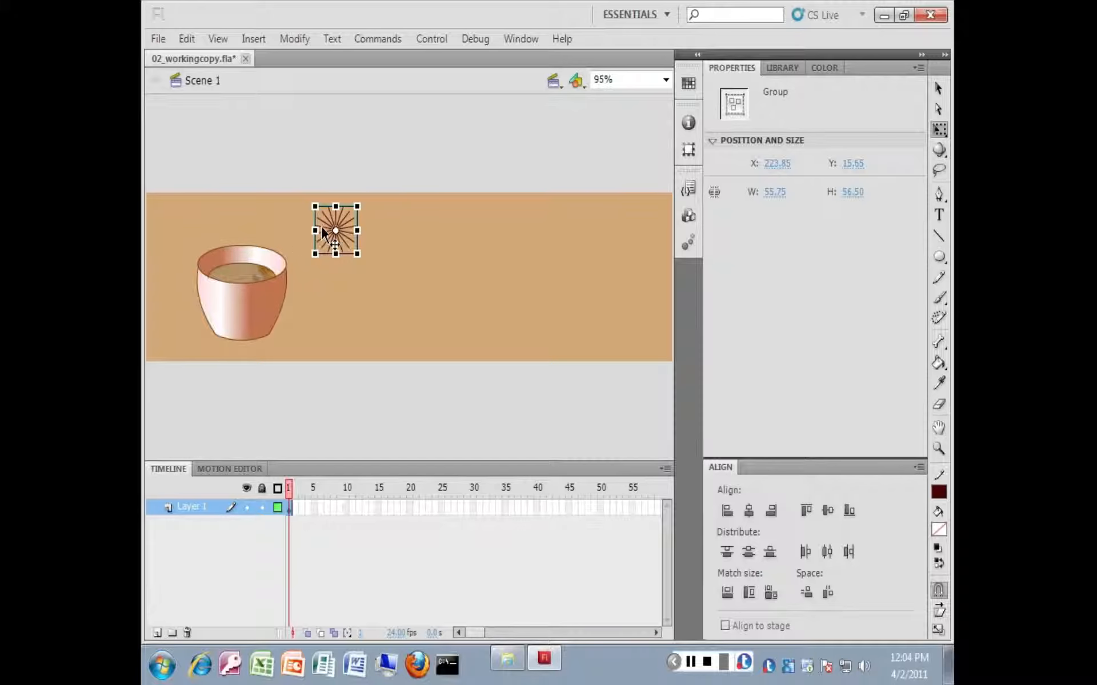
{"action": "left_click_drag", "start_coordinate": [324, 230], "coordinate": [166, 225]}
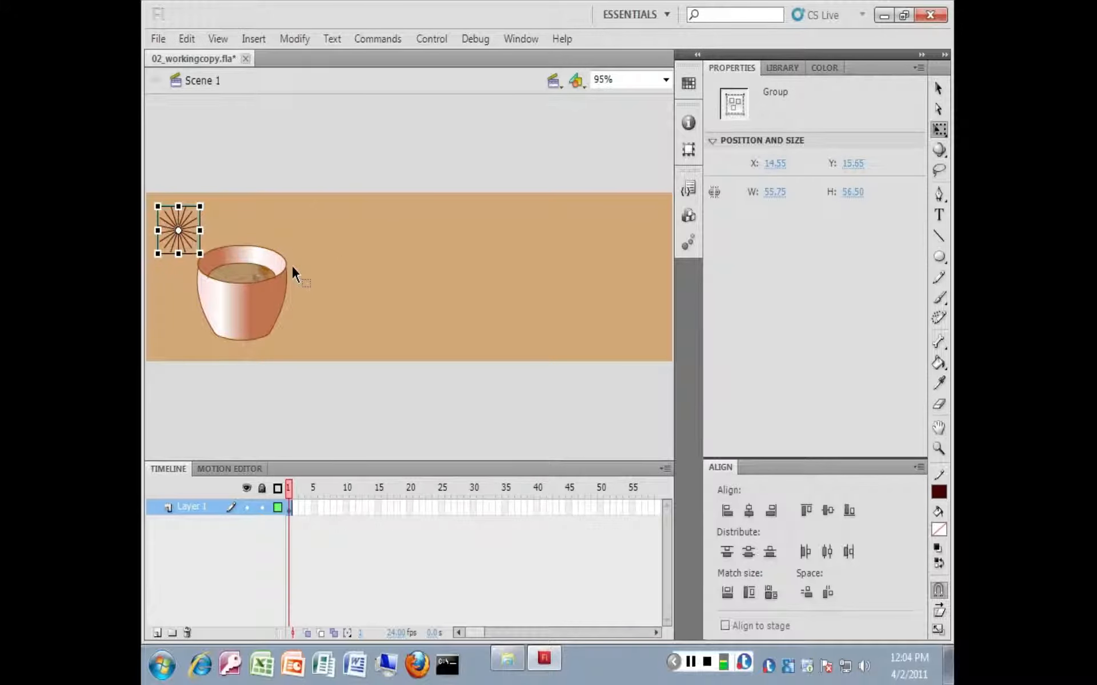
Add a copy of the radial group, shrunk to about 29 by 29 px, just above the cup rim at about X 130, Y 34.
{"action": "key", "text": "ctrl+v"}
{"action": "left_click_drag", "start_coordinate": [394, 273], "coordinate": [257, 238]}
{"action": "left_click", "coordinate": [339, 249]}
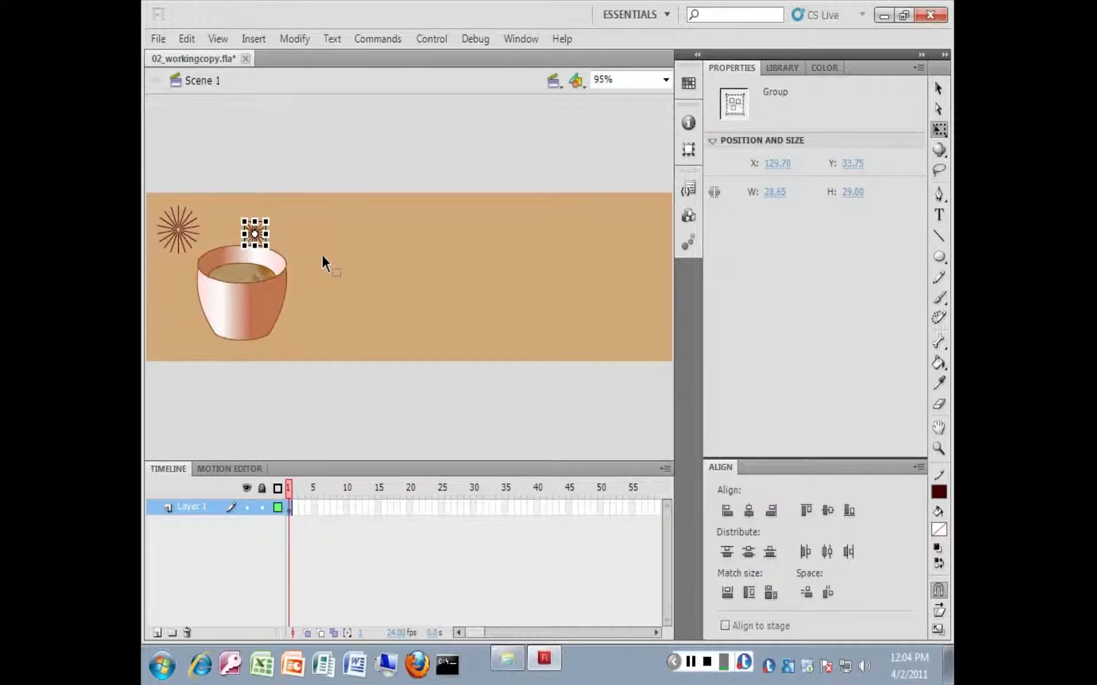
Duplicate the small radial group, enlarge the copy slightly and place it to the upper right of the cup at the stage's top edge.
{"action": "key", "text": "ctrl+c"}
{"action": "key", "text": "ctrl+v"}
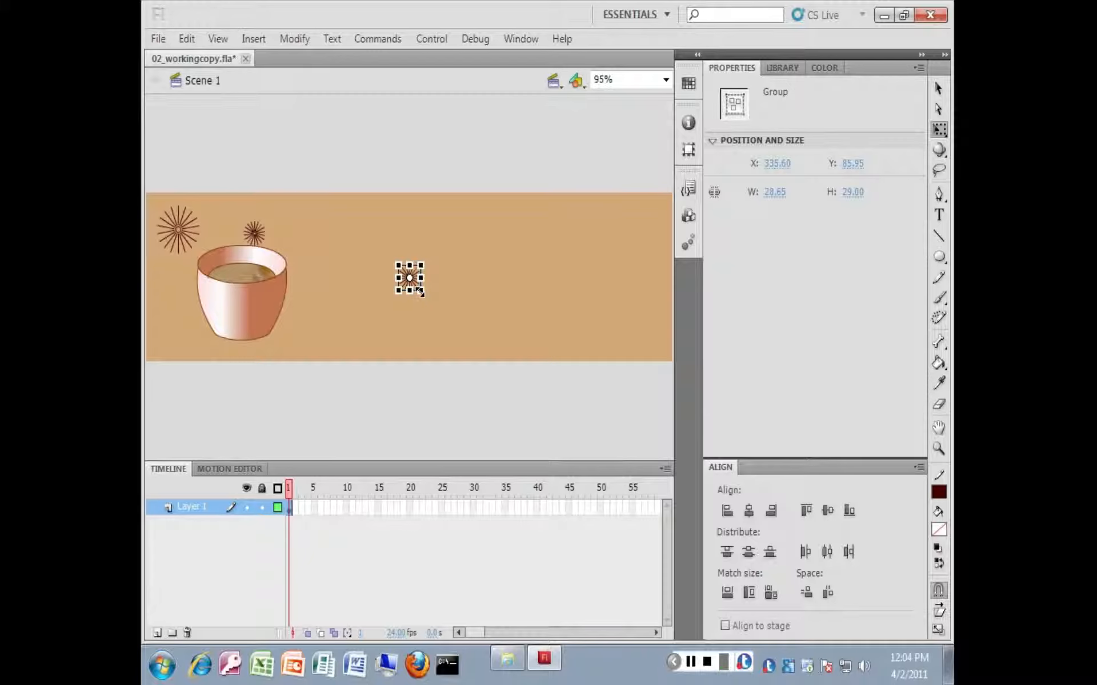
{"action": "left_click_drag", "start_coordinate": [421, 290], "coordinate": [320, 216]}
{"action": "left_click", "coordinate": [375, 301]}
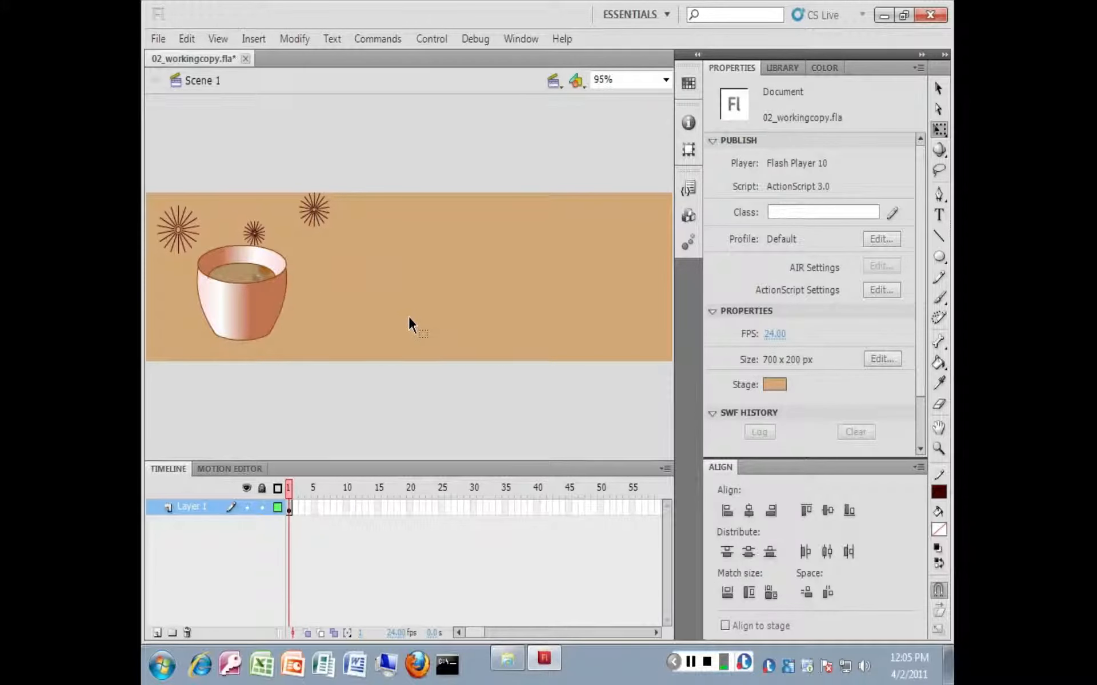
{"action": "key", "text": "ctrl+s"}
Set up the Deco tool as a Decorated Brush with the 3: Dashed Line pattern in dark red.
{"action": "left_click", "coordinate": [939, 317]}
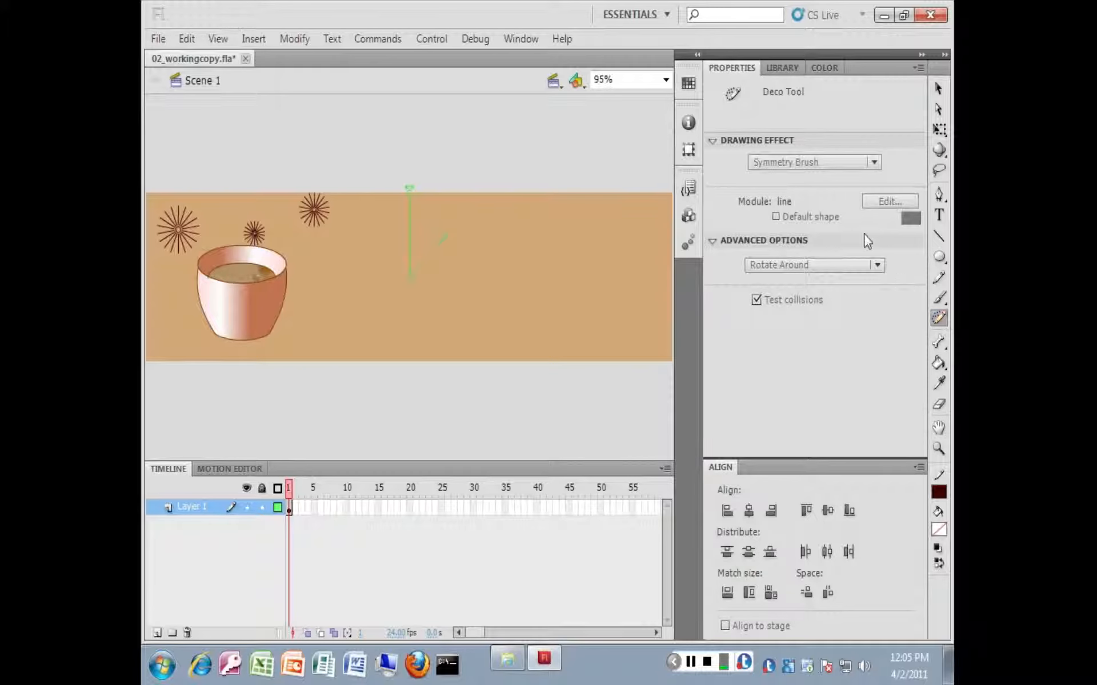
{"action": "left_click", "coordinate": [823, 166]}
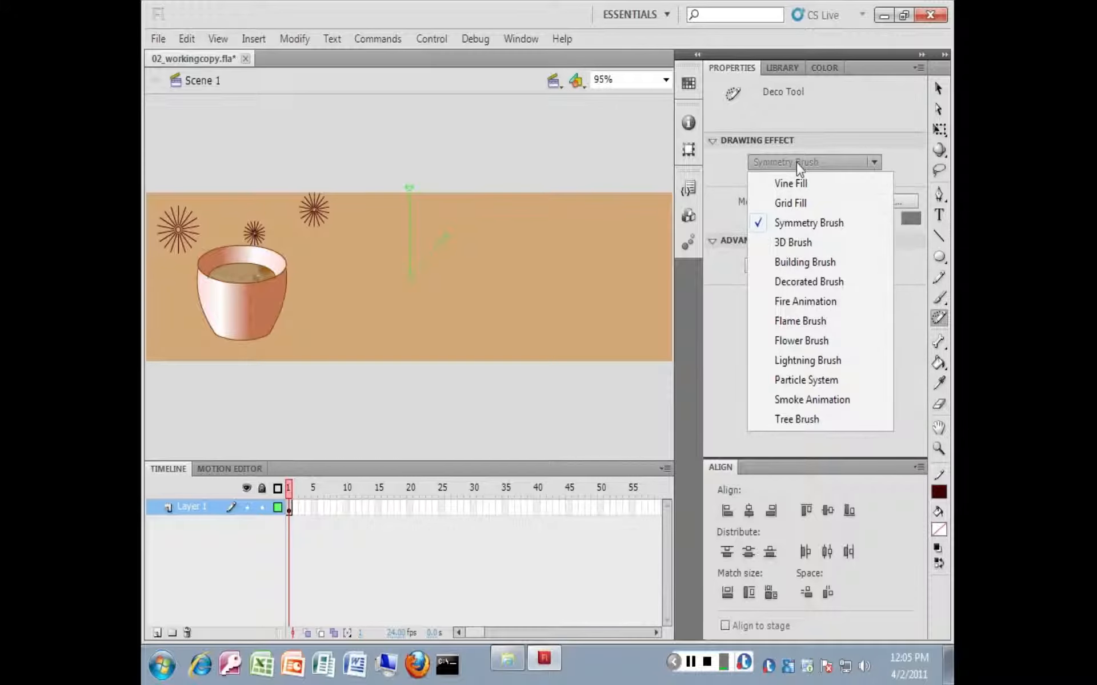
{"action": "left_click", "coordinate": [797, 282]}
{"action": "left_click", "coordinate": [828, 219]}
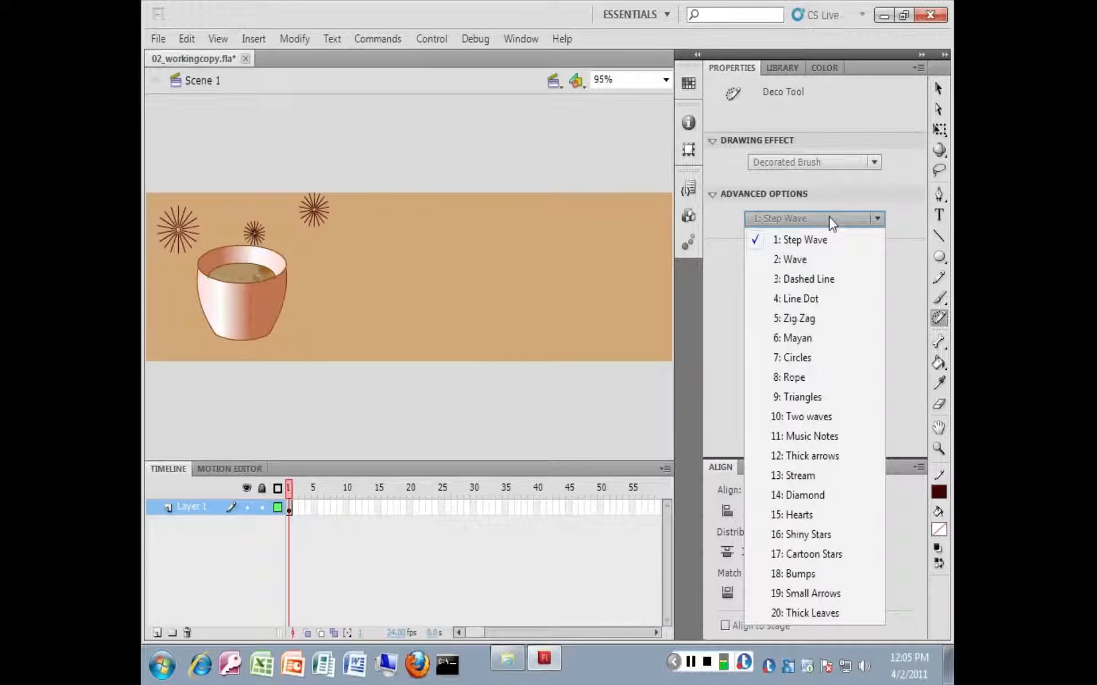
{"action": "left_click", "coordinate": [829, 281]}
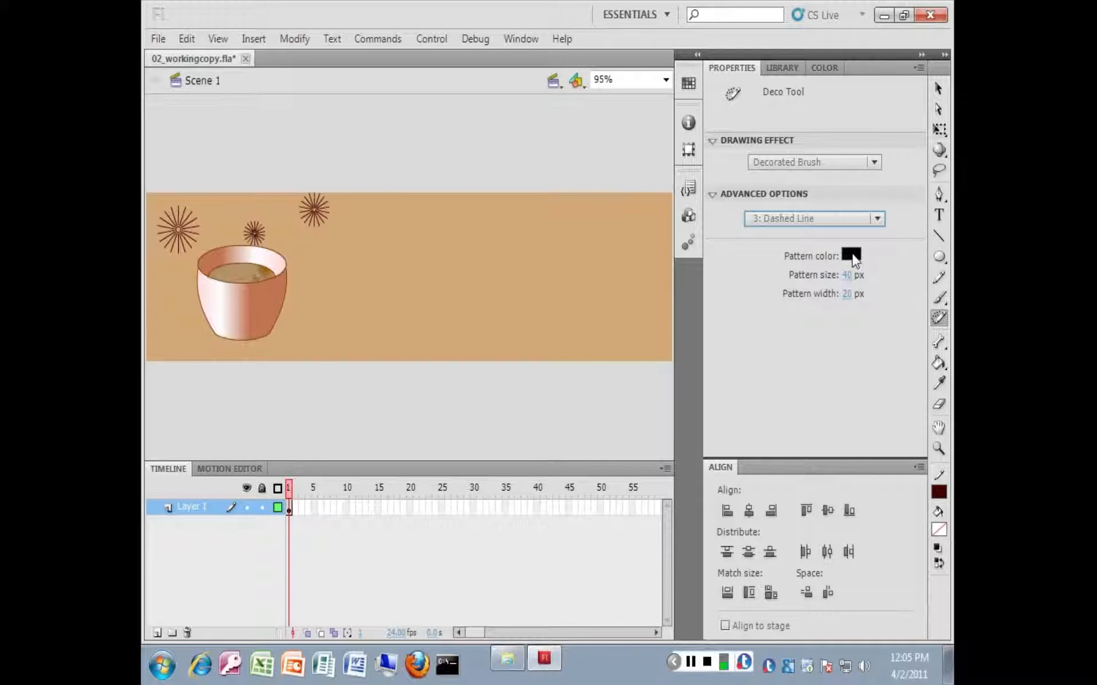
{"action": "left_click", "coordinate": [851, 256]}
{"action": "left_click", "coordinate": [757, 272]}
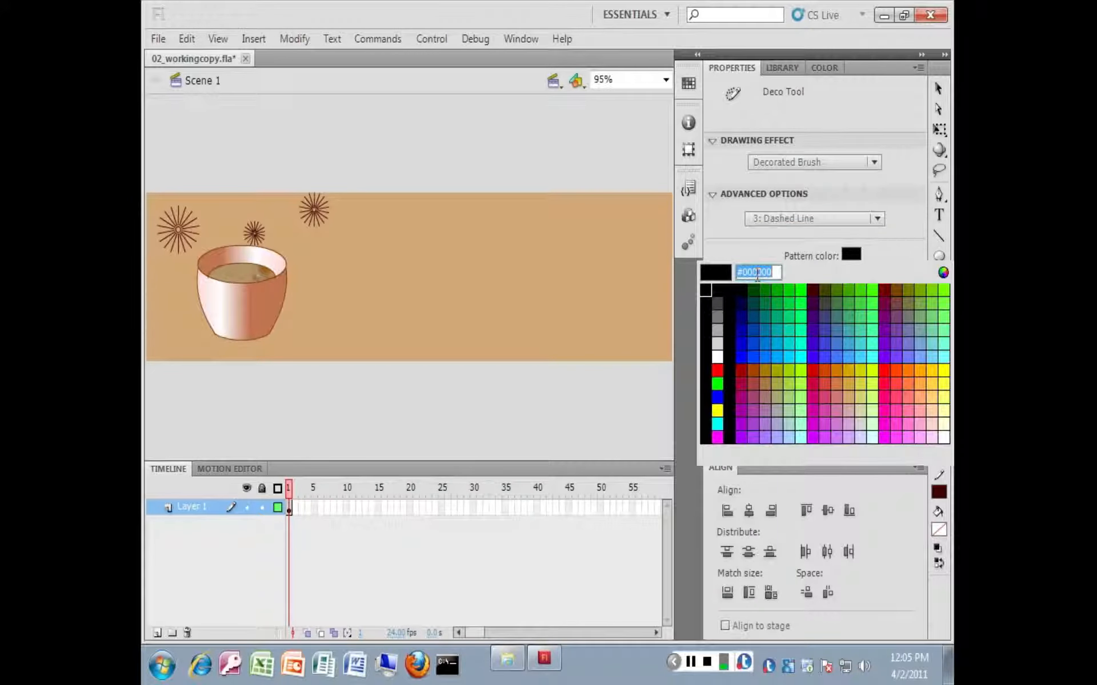
{"action": "left_click", "coordinate": [886, 290]}
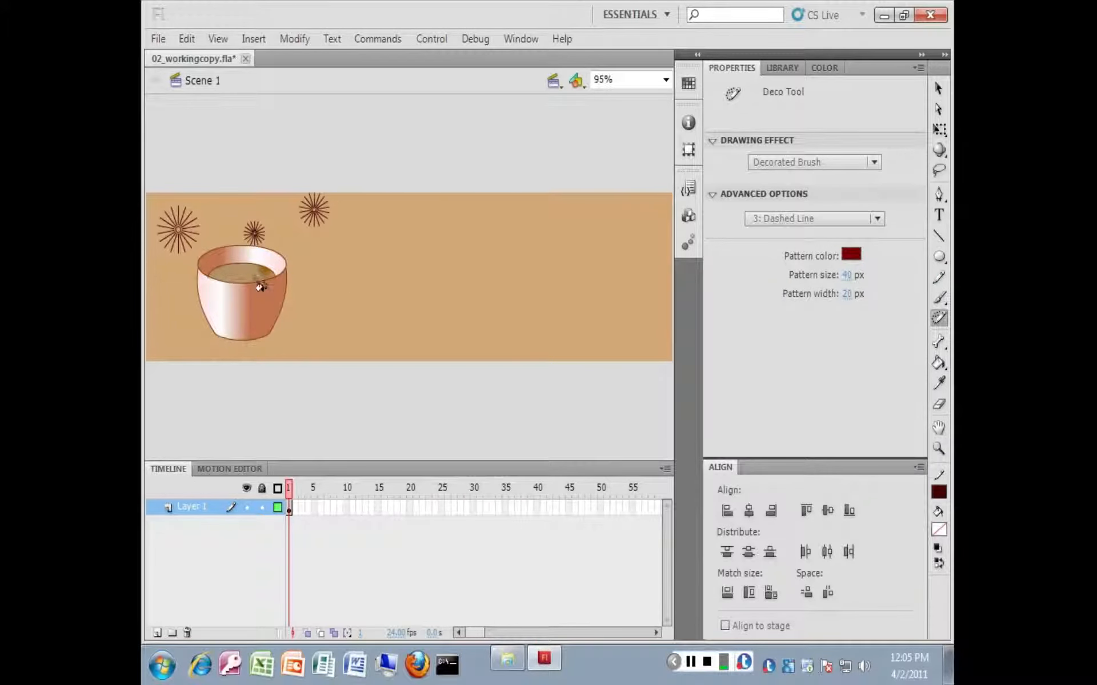
Try three vertical dashed-line strokes on the empty stage area beside the cup and undo them.
{"action": "mouse_move", "coordinate": [402, 204]}
{"action": "left_mouse_down"}
{"action": "mouse_move", "coordinate": [389, 255]}
{"action": "mouse_move", "coordinate": [402, 279]}
{"action": "mouse_move", "coordinate": [386, 300]}
{"action": "mouse_move", "coordinate": [396, 338]}
{"action": "left_mouse_up"}
{"action": "mouse_move", "coordinate": [409, 225]}
{"action": "left_mouse_down"}
{"action": "mouse_move", "coordinate": [421, 255]}
{"action": "mouse_move", "coordinate": [411, 326]}
{"action": "left_mouse_up"}
{"action": "mouse_move", "coordinate": [430, 226]}
{"action": "left_mouse_down"}
{"action": "mouse_move", "coordinate": [445, 254]}
{"action": "mouse_move", "coordinate": [428, 277]}
{"action": "mouse_move", "coordinate": [448, 291]}
{"action": "mouse_move", "coordinate": [446, 348]}
{"action": "left_mouse_up"}
{"action": "key", "text": "ctrl+z"}
{"action": "key", "text": "ctrl+z"}
{"action": "key", "text": "ctrl+z"}
{"action": "key", "text": "ctrl+z"}
{"action": "key", "text": "ctrl+z"}
{"action": "key", "text": "v"}
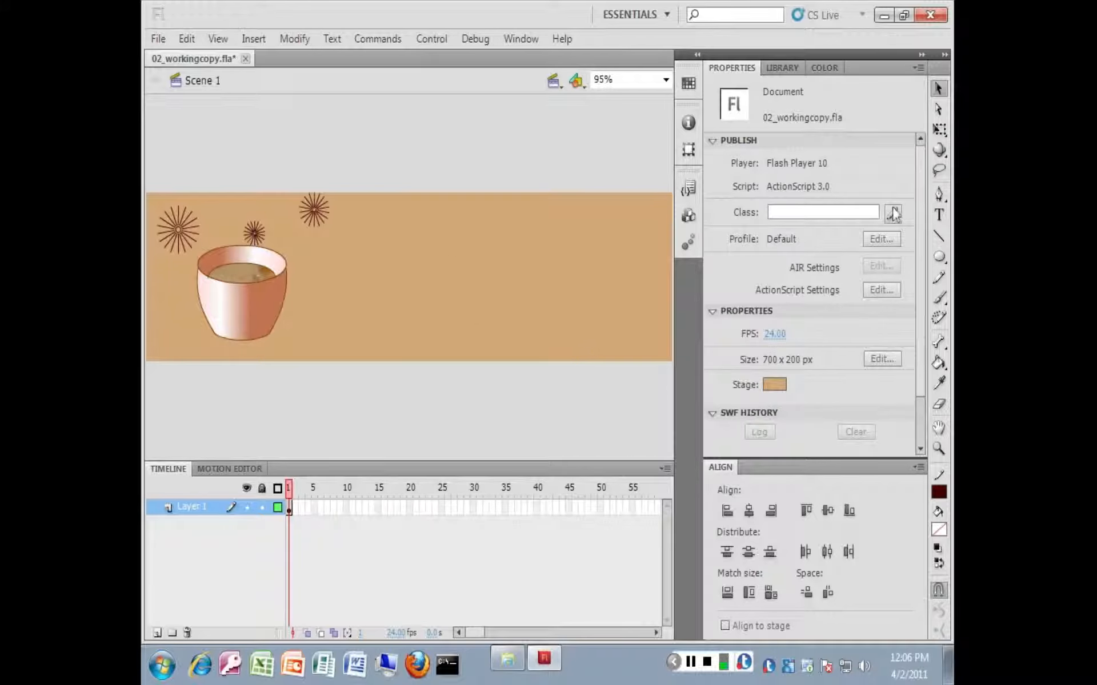
Draw three dashed-line steam strokes rising from the coffee above the cup with the Deco tool.
{"action": "left_click", "coordinate": [938, 317]}
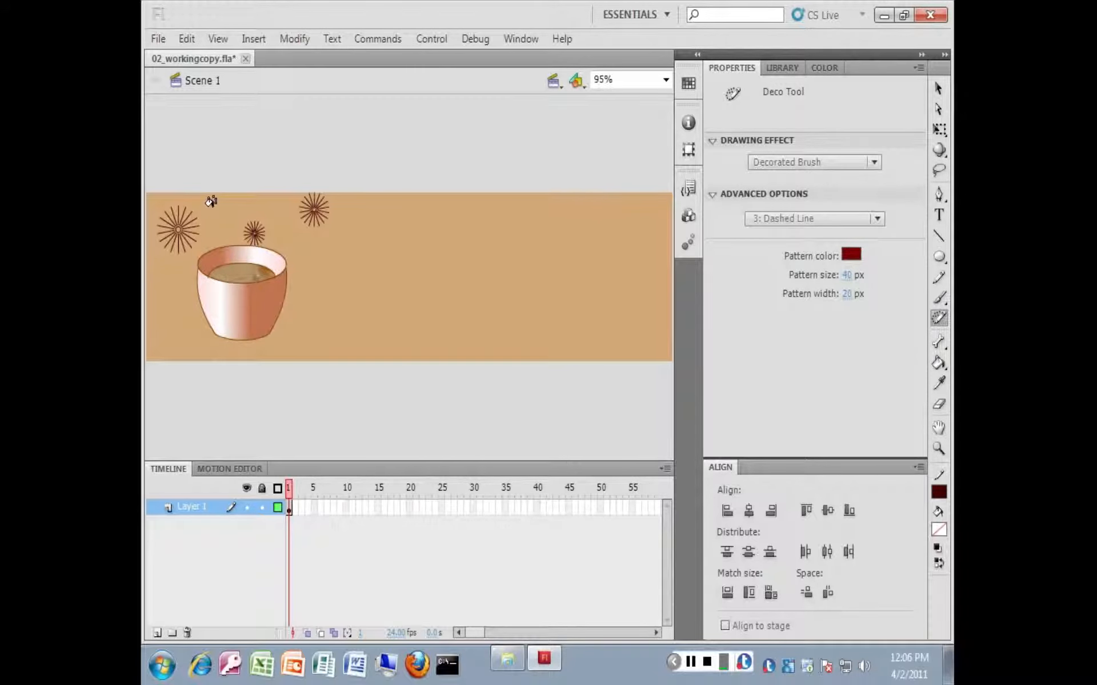
{"action": "left_click_drag", "start_coordinate": [212, 196], "coordinate": [219, 269]}
{"action": "left_click_drag", "start_coordinate": [233, 241], "coordinate": [236, 266]}
{"action": "left_click_drag", "start_coordinate": [246, 192], "coordinate": [257, 274]}
Switch the Deco tool's drawing effect to Flower Brush, keeping the Garden flower type.
{"action": "left_click", "coordinate": [814, 163]}
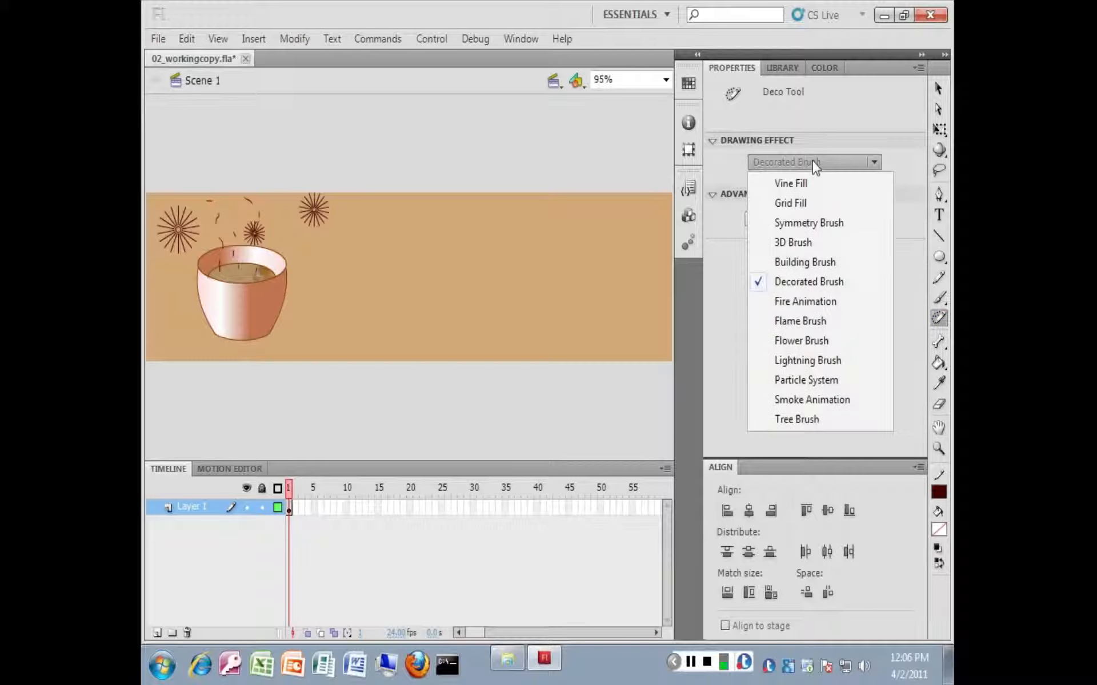
{"action": "left_click", "coordinate": [820, 341]}
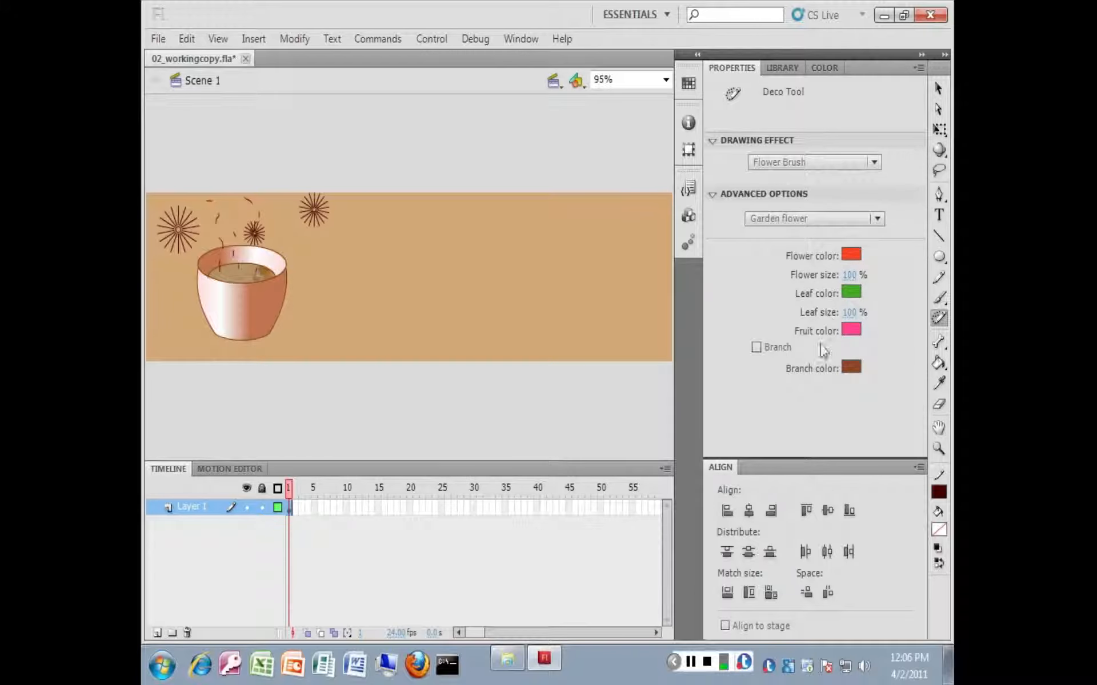
{"action": "left_click", "coordinate": [830, 220]}
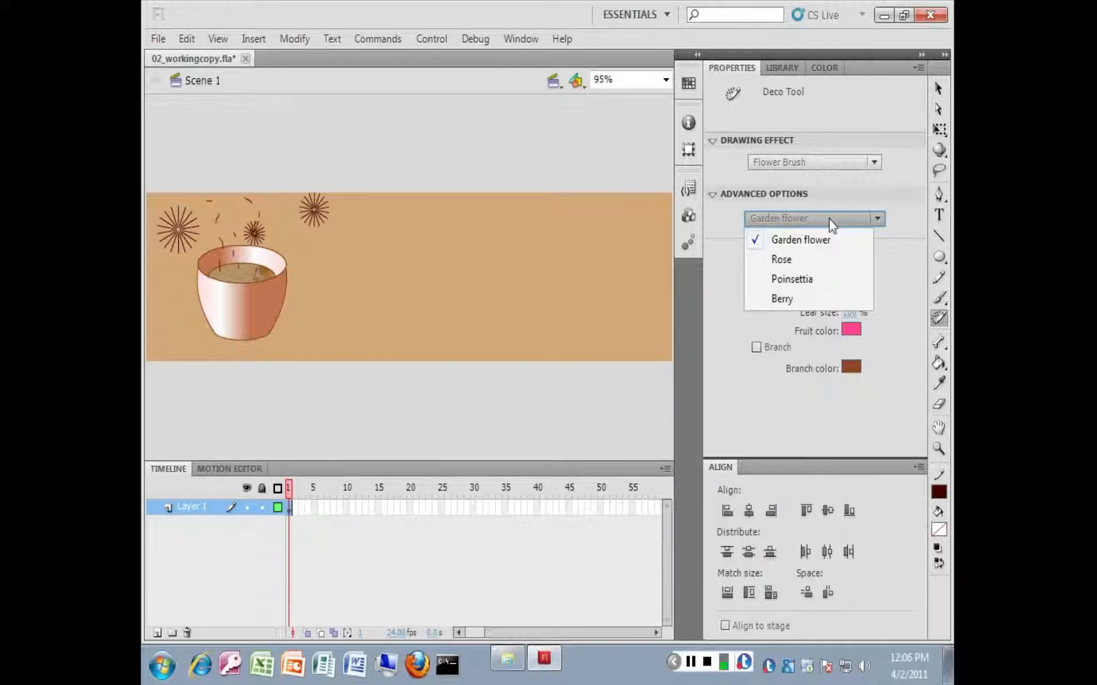
{"action": "left_click", "coordinate": [828, 219]}
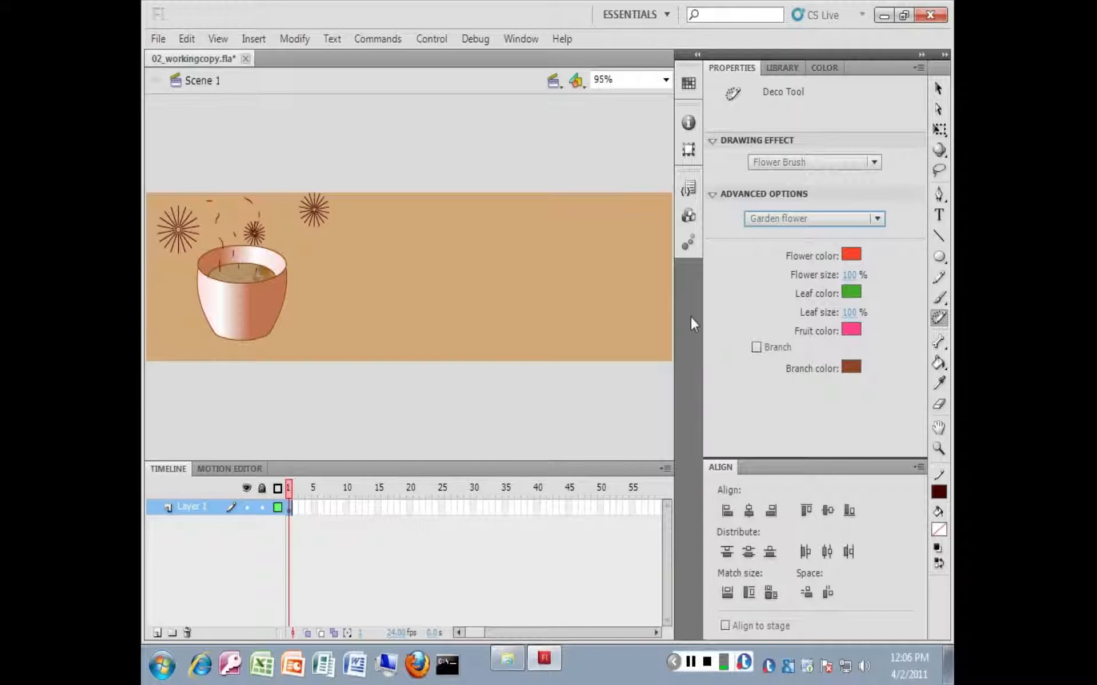
Try painting garden flowers across the whole banner and over the cup, and undo the strokes.
{"action": "mouse_move", "coordinate": [662, 290]}
{"action": "left_mouse_down"}
{"action": "mouse_move", "coordinate": [549, 324]}
{"action": "mouse_move", "coordinate": [421, 327]}
{"action": "mouse_move", "coordinate": [314, 383]}
{"action": "mouse_move", "coordinate": [302, 423]}
{"action": "left_mouse_up"}
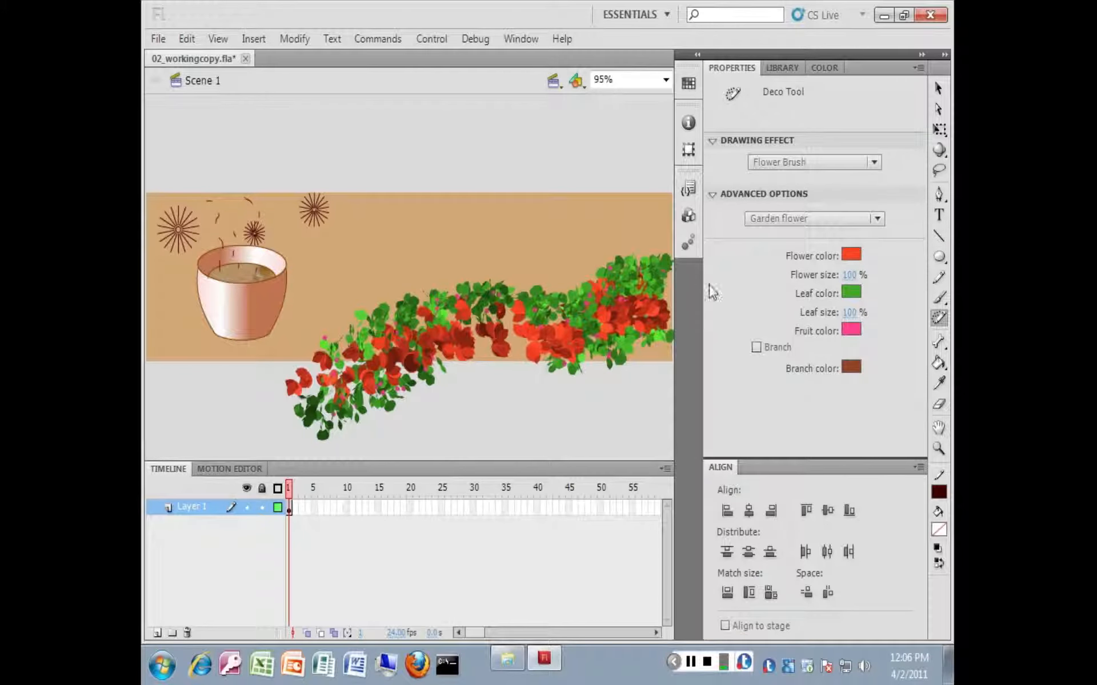
{"action": "mouse_move", "coordinate": [470, 232]}
{"action": "left_mouse_down"}
{"action": "mouse_move", "coordinate": [586, 229]}
{"action": "mouse_move", "coordinate": [499, 141]}
{"action": "mouse_move", "coordinate": [395, 286]}
{"action": "mouse_move", "coordinate": [306, 176]}
{"action": "mouse_move", "coordinate": [265, 233]}
{"action": "mouse_move", "coordinate": [368, 339]}
{"action": "left_mouse_up"}
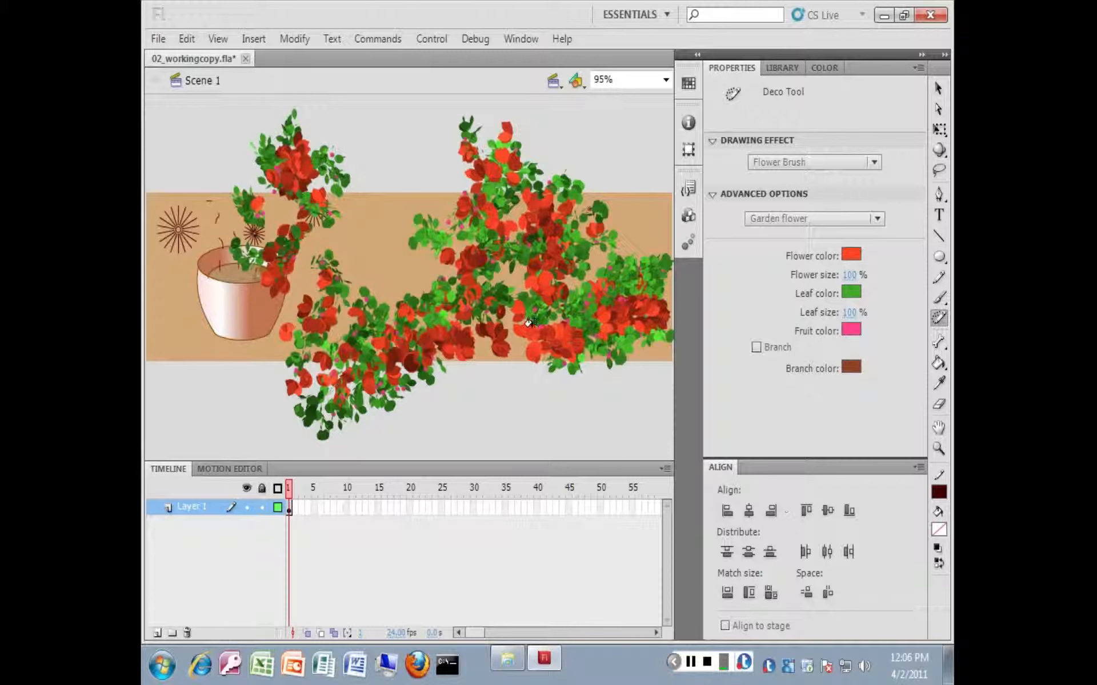
{"action": "left_click_drag", "start_coordinate": [184, 315], "coordinate": [372, 298]}
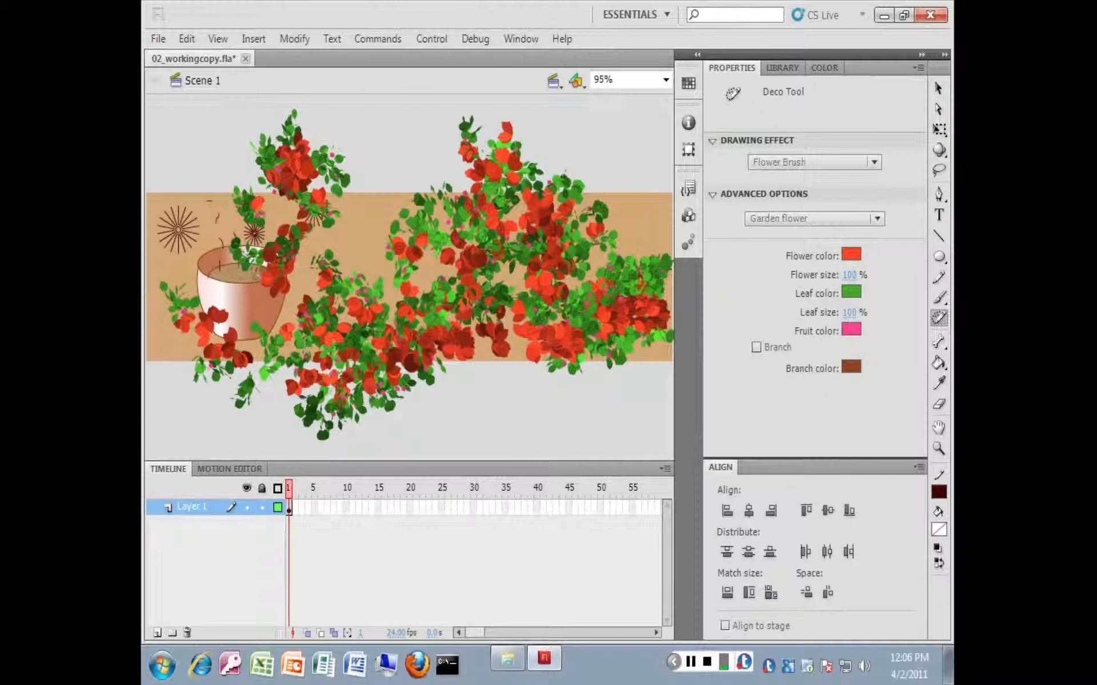
{"action": "key", "text": "ctrl+z"}
{"action": "key", "text": "ctrl+z"}
{"action": "key", "text": "ctrl+z"}
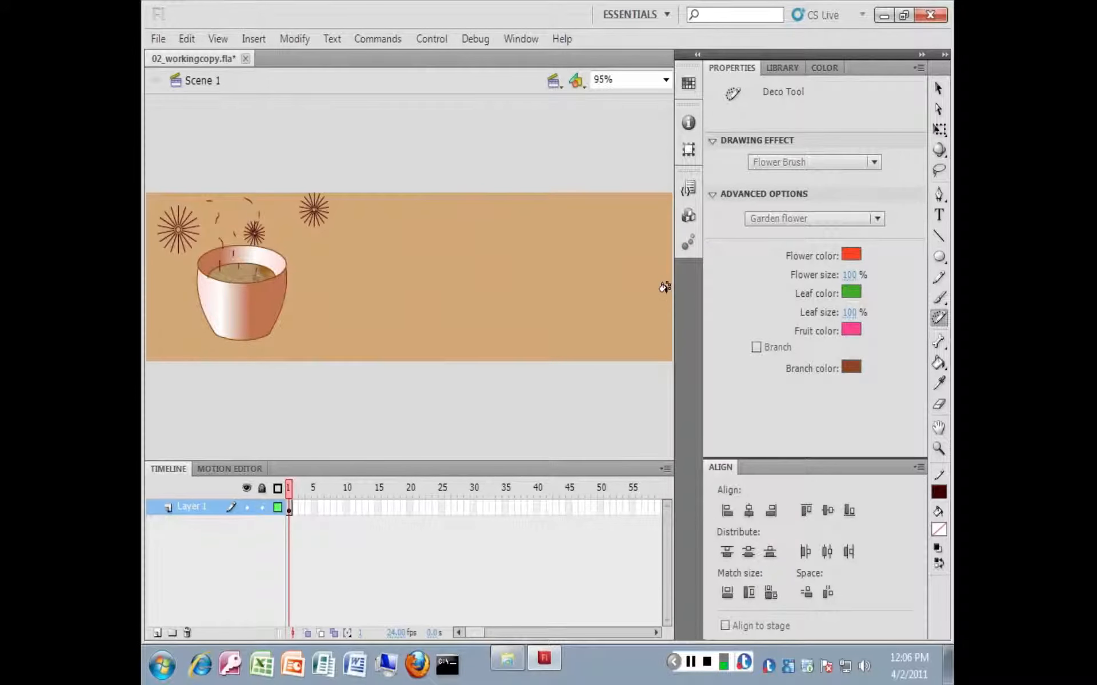
Try a diagonal garland of garden flowers with extra filler strokes along the stage's lower edge, and undo it.
{"action": "mouse_move", "coordinate": [664, 289]}
{"action": "left_mouse_down"}
{"action": "mouse_move", "coordinate": [547, 300]}
{"action": "mouse_move", "coordinate": [423, 366]}
{"action": "mouse_move", "coordinate": [311, 380]}
{"action": "mouse_move", "coordinate": [311, 443]}
{"action": "left_mouse_up"}
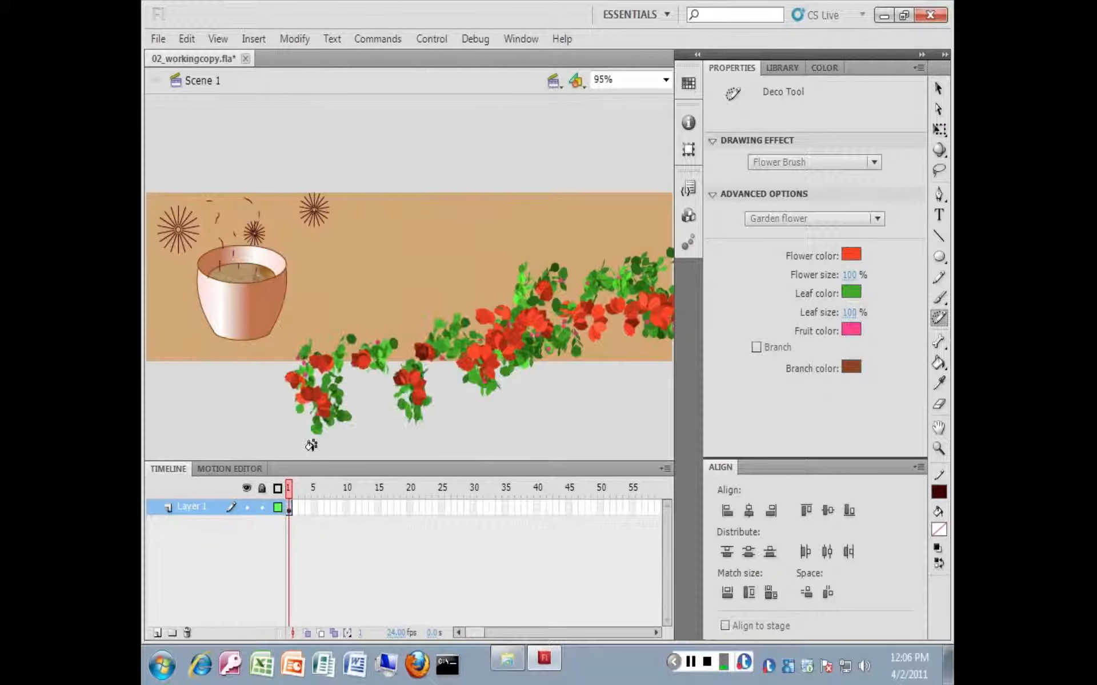
{"action": "mouse_move", "coordinate": [343, 366]}
{"action": "left_mouse_down"}
{"action": "mouse_move", "coordinate": [372, 366]}
{"action": "mouse_move", "coordinate": [452, 320]}
{"action": "mouse_move", "coordinate": [406, 325]}
{"action": "mouse_move", "coordinate": [384, 342]}
{"action": "left_mouse_up"}
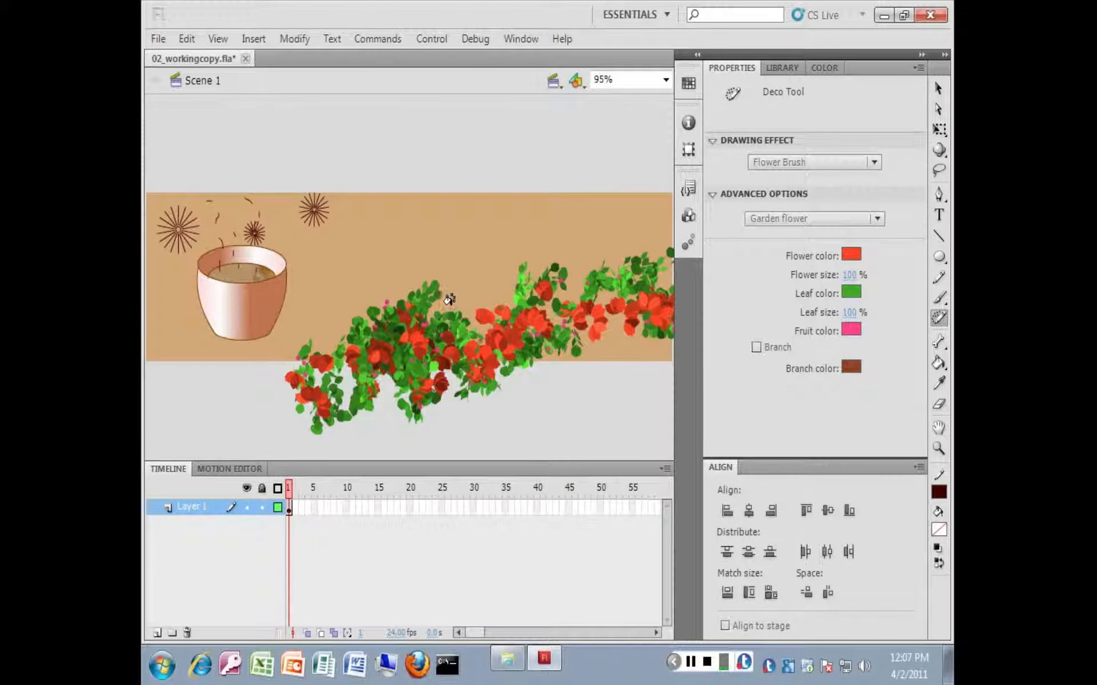
{"action": "left_click_drag", "start_coordinate": [447, 299], "coordinate": [483, 337]}
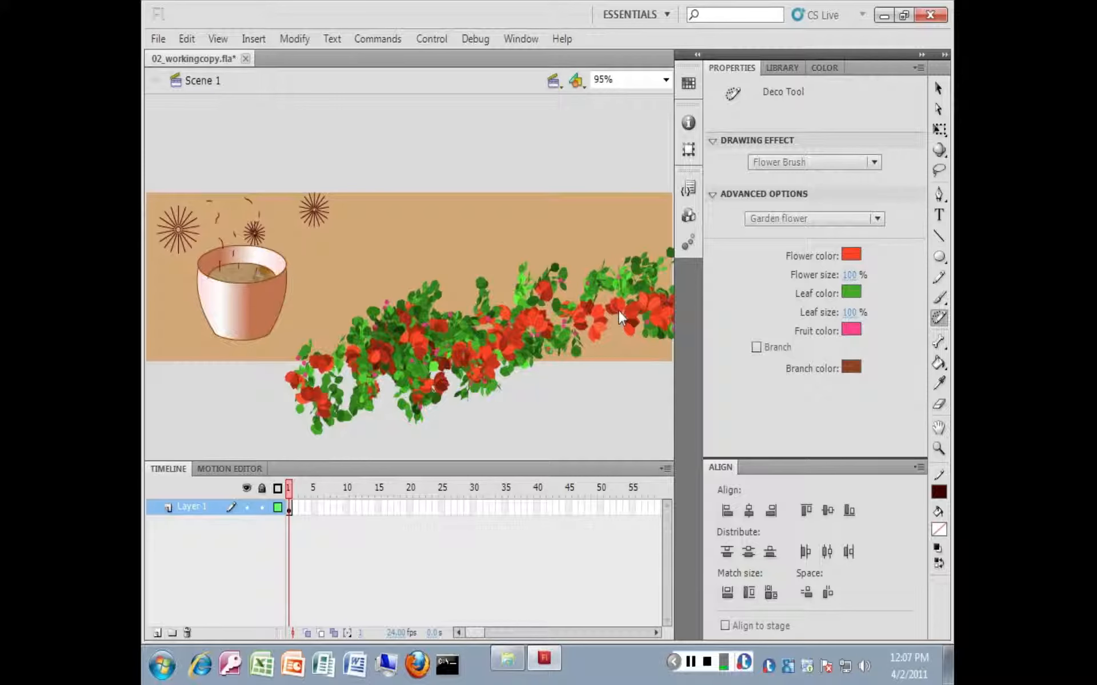
{"action": "key", "text": "ctrl+z"}
{"action": "key", "text": "ctrl+z"}
{"action": "key", "text": "ctrl+z"}
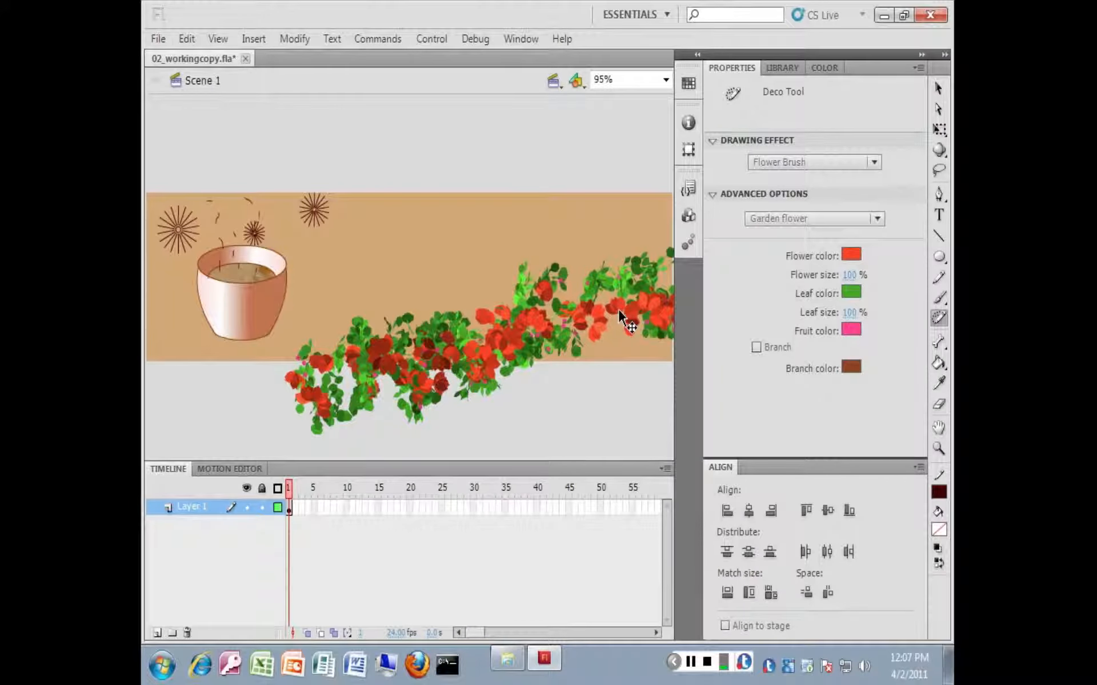
{"action": "key", "text": "ctrl+z"}
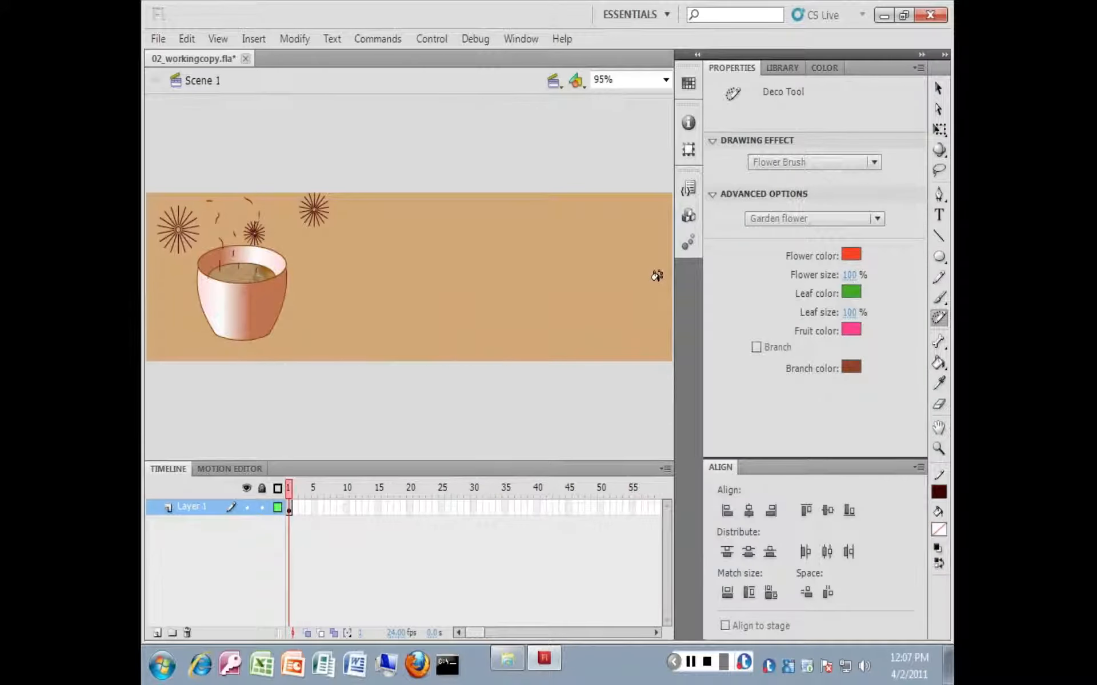
Paint one diagonal garland of garden flowers from the stage's right edge down past its lower edge, and return to the Selection tool.
{"action": "mouse_move", "coordinate": [656, 275]}
{"action": "left_mouse_down"}
{"action": "mouse_move", "coordinate": [597, 308]}
{"action": "mouse_move", "coordinate": [394, 371]}
{"action": "mouse_move", "coordinate": [357, 394]}
{"action": "left_mouse_up"}
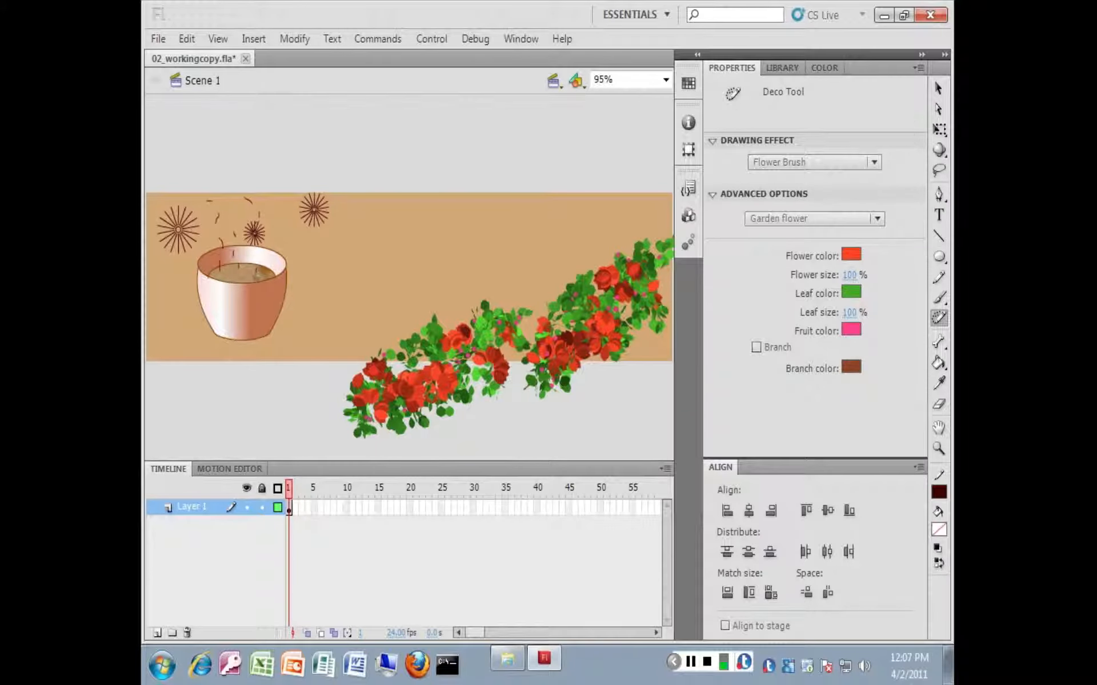
{"action": "left_click", "coordinate": [938, 89]}
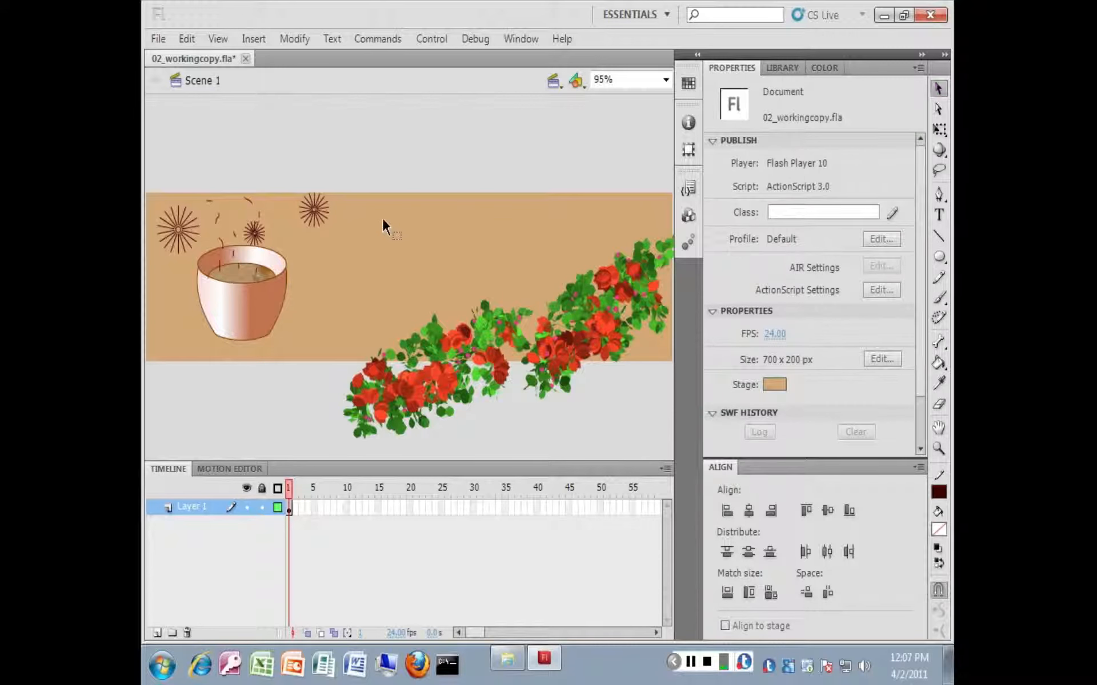
Try moving only the lower-left part of the flower garland straight up onto the stage, and undo the move.
{"action": "left_click_drag", "start_coordinate": [308, 263], "coordinate": [491, 463]}
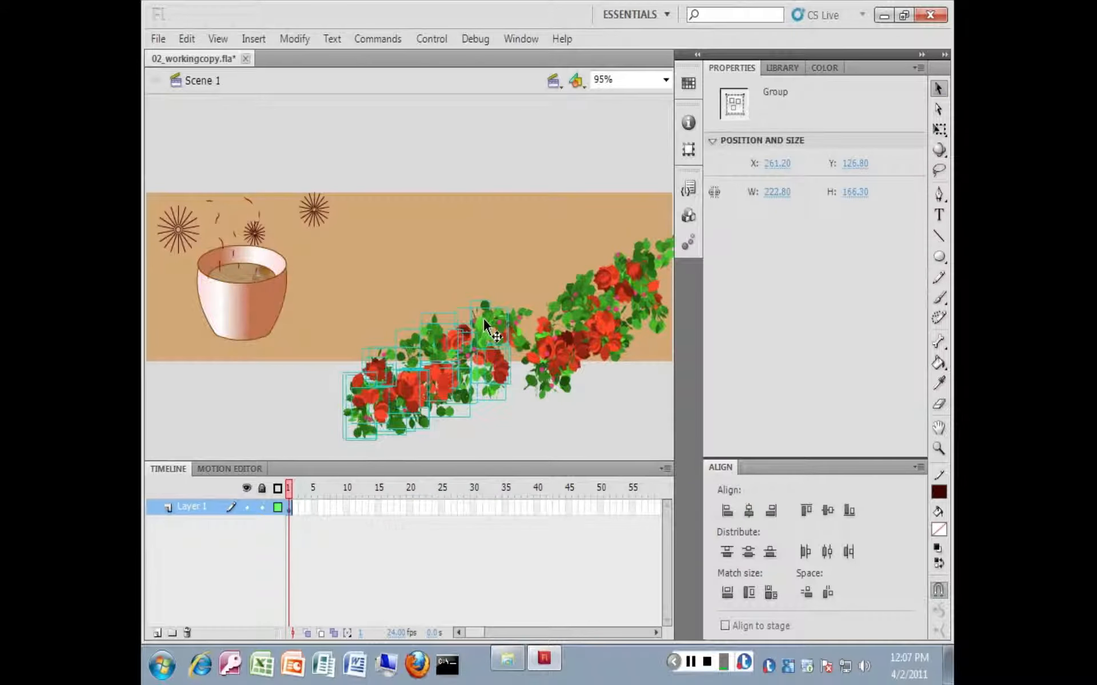
{"action": "left_click_drag", "start_coordinate": [475, 296], "coordinate": [475, 218]}
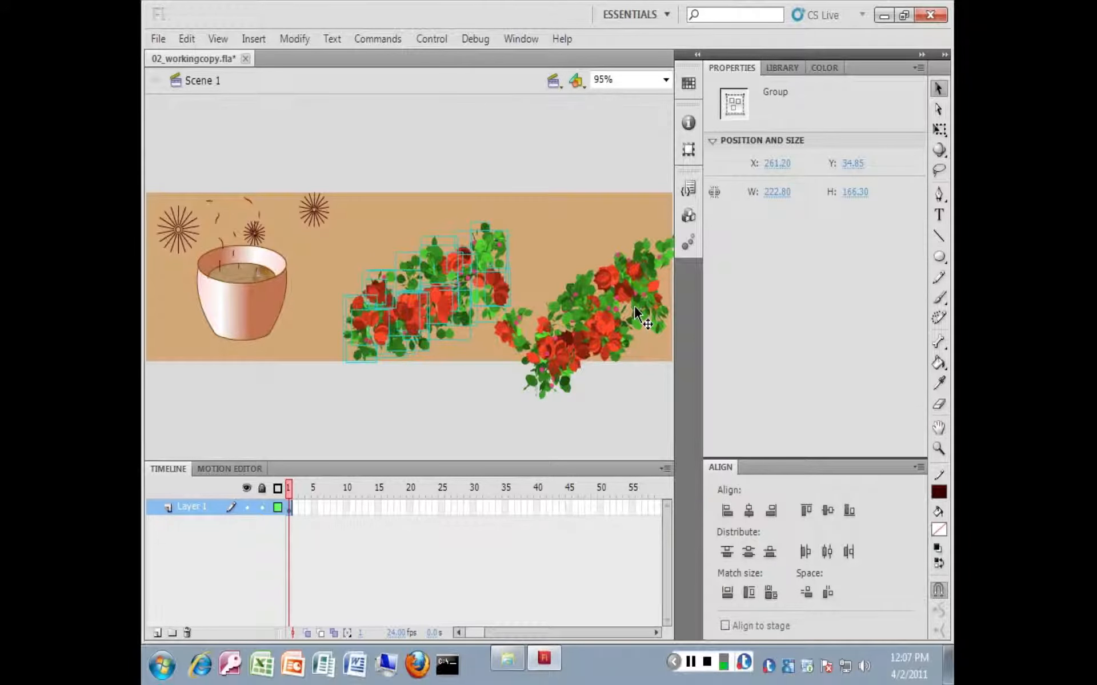
{"action": "key", "text": "ctrl+z"}
Group all the garland's flower pieces and move the group slightly up and left to about X 243.6, Y 29.4.
{"action": "left_click_drag", "start_coordinate": [454, 208], "coordinate": [616, 411]}
{"action": "left_click_drag", "start_coordinate": [475, 138], "coordinate": [622, 289]}
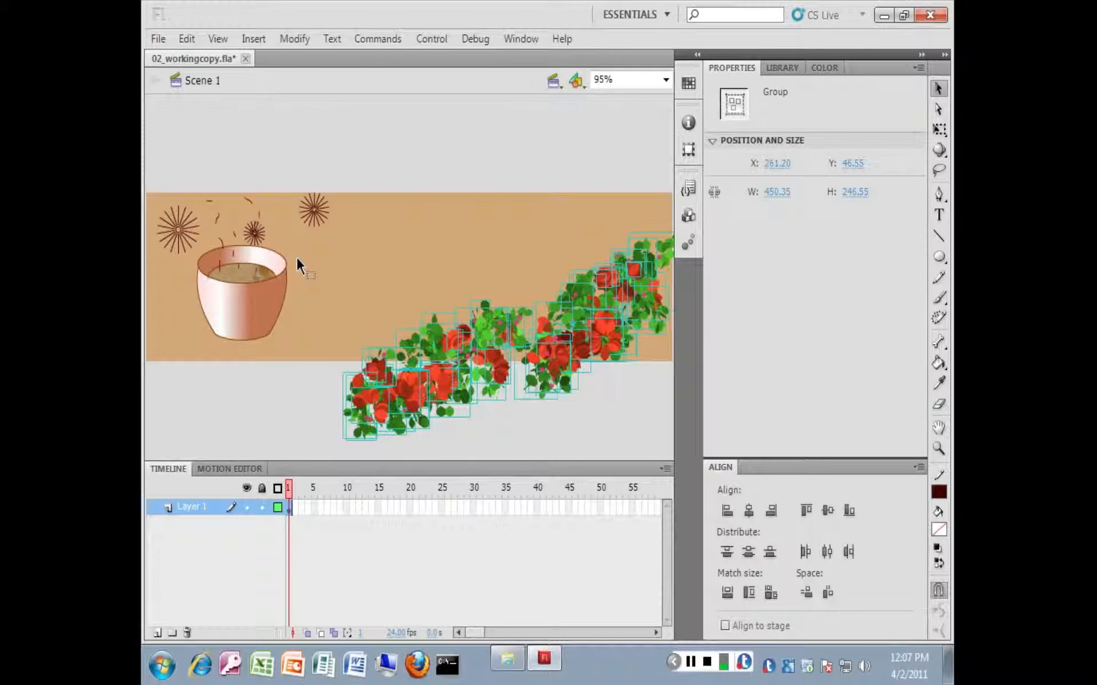
{"action": "left_click_drag", "start_coordinate": [307, 249], "coordinate": [670, 498]}
{"action": "left_click_drag", "start_coordinate": [545, 166], "coordinate": [647, 342]}
{"action": "left_click", "coordinate": [296, 38]}
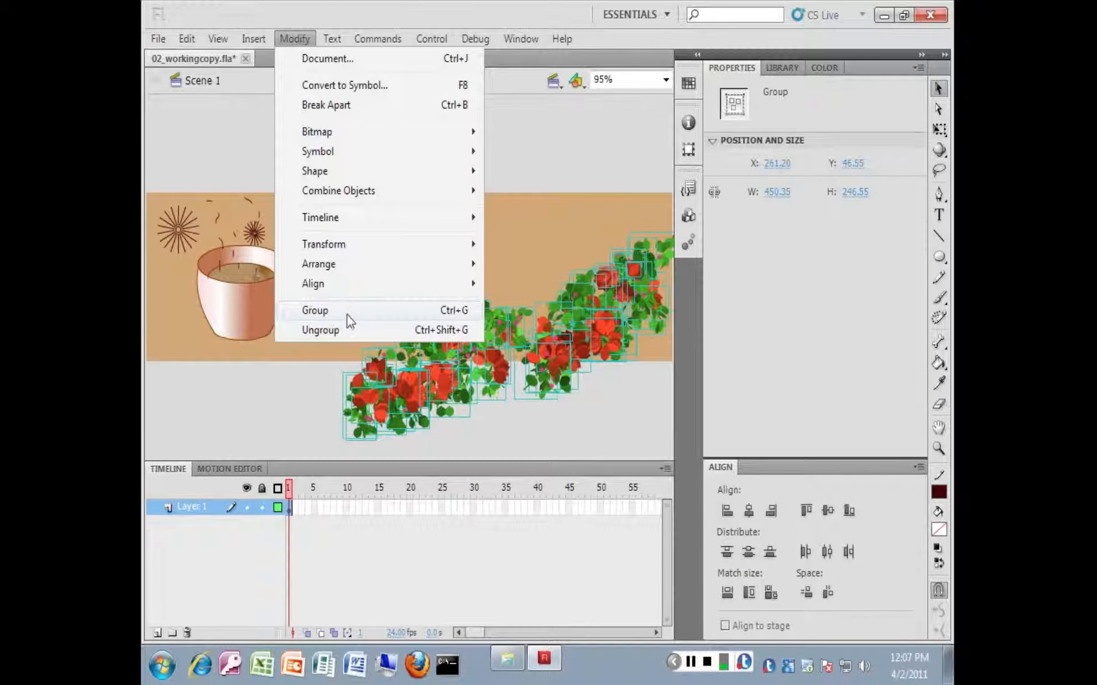
{"action": "left_click", "coordinate": [451, 320]}
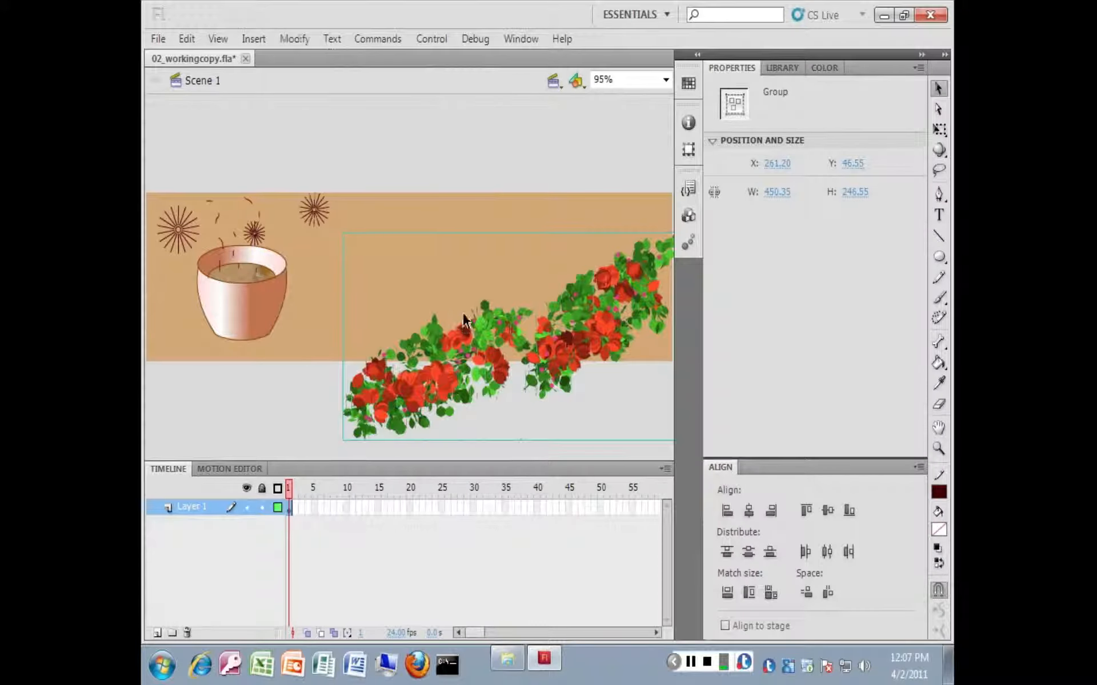
{"action": "left_click_drag", "start_coordinate": [474, 337], "coordinate": [477, 310]}
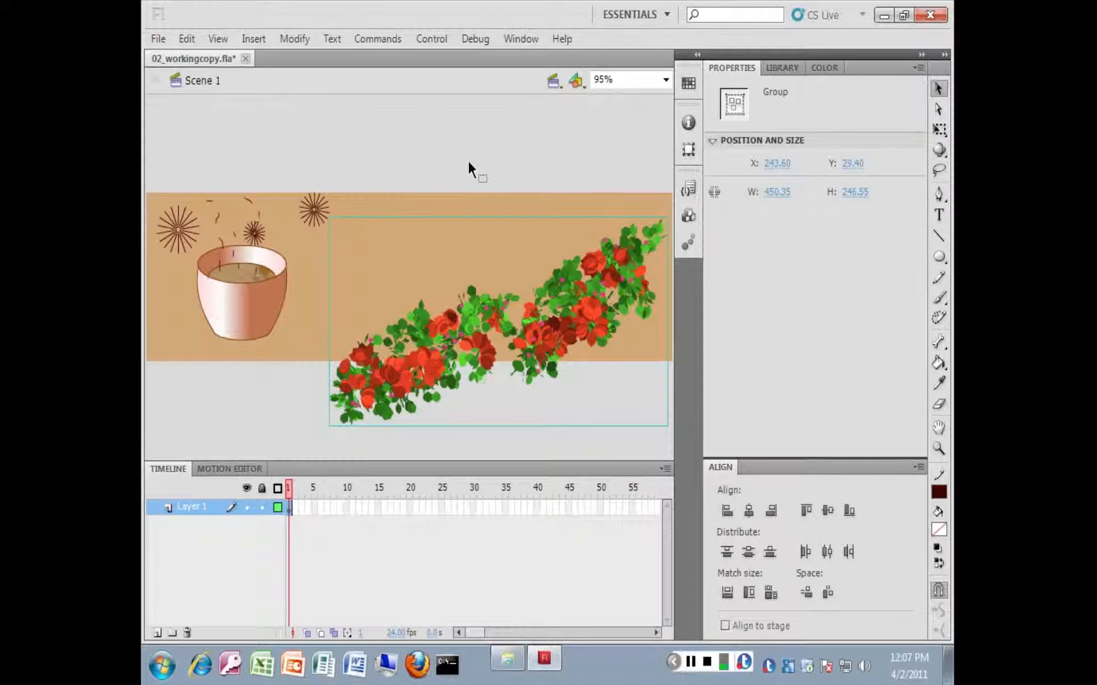
Save the document, and add a new layer above Layer 1 with its name open for editing.
{"action": "key", "text": "ctrl+s"}
{"action": "left_click", "coordinate": [187, 509]}
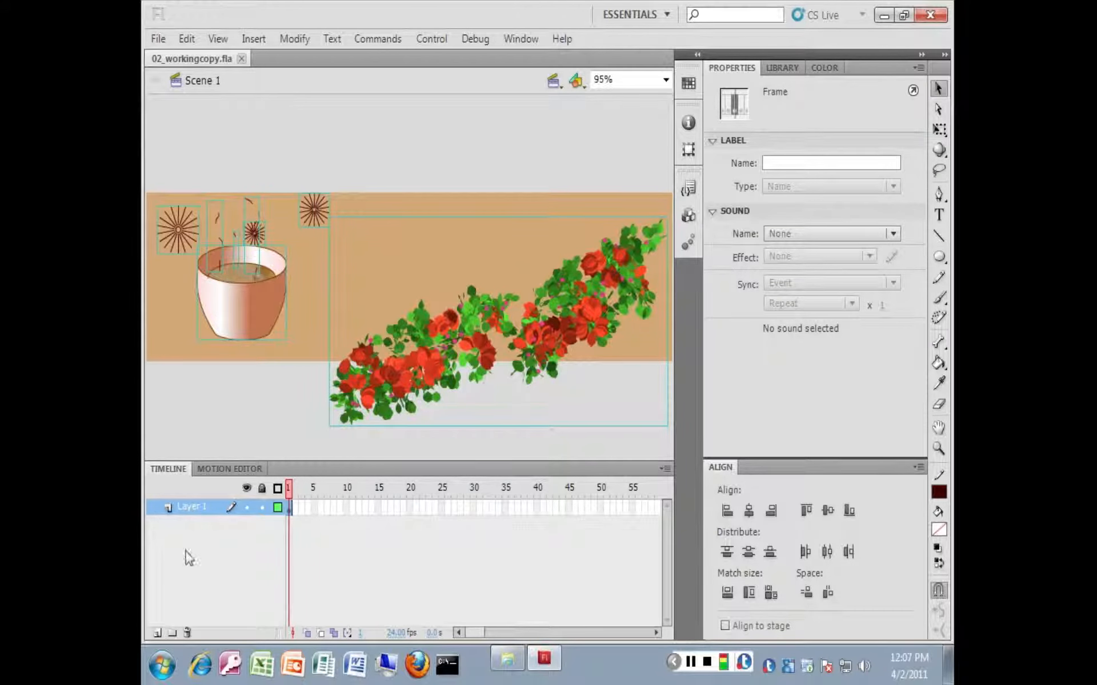
{"action": "left_click", "coordinate": [157, 632]}
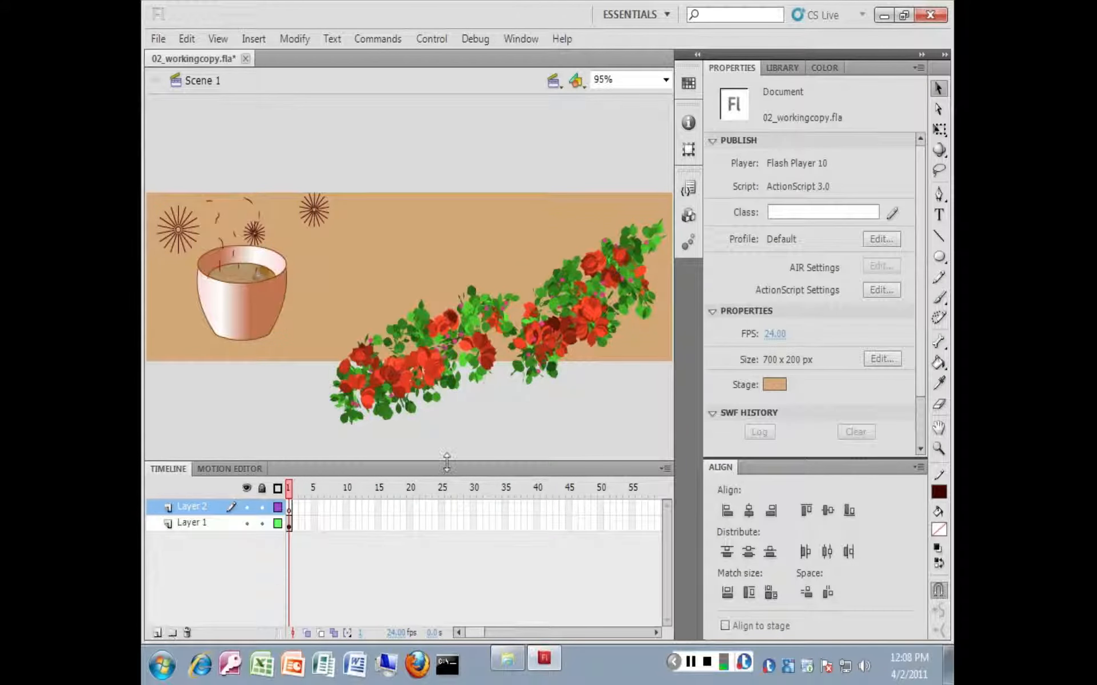
{"action": "double_click", "coordinate": [192, 508]}
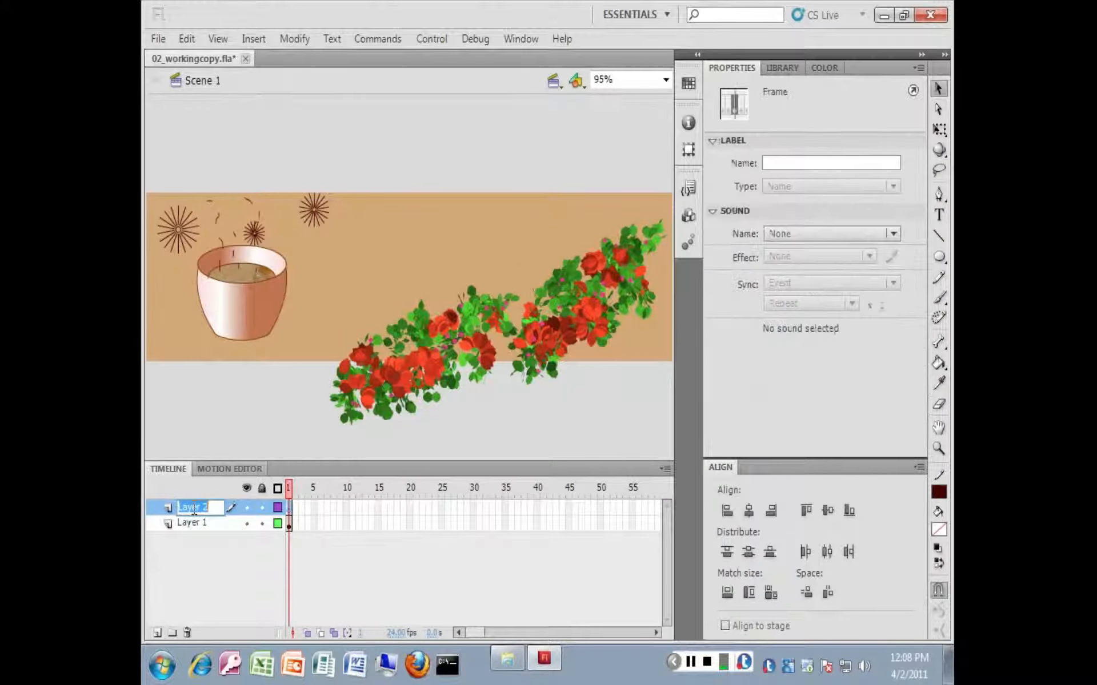
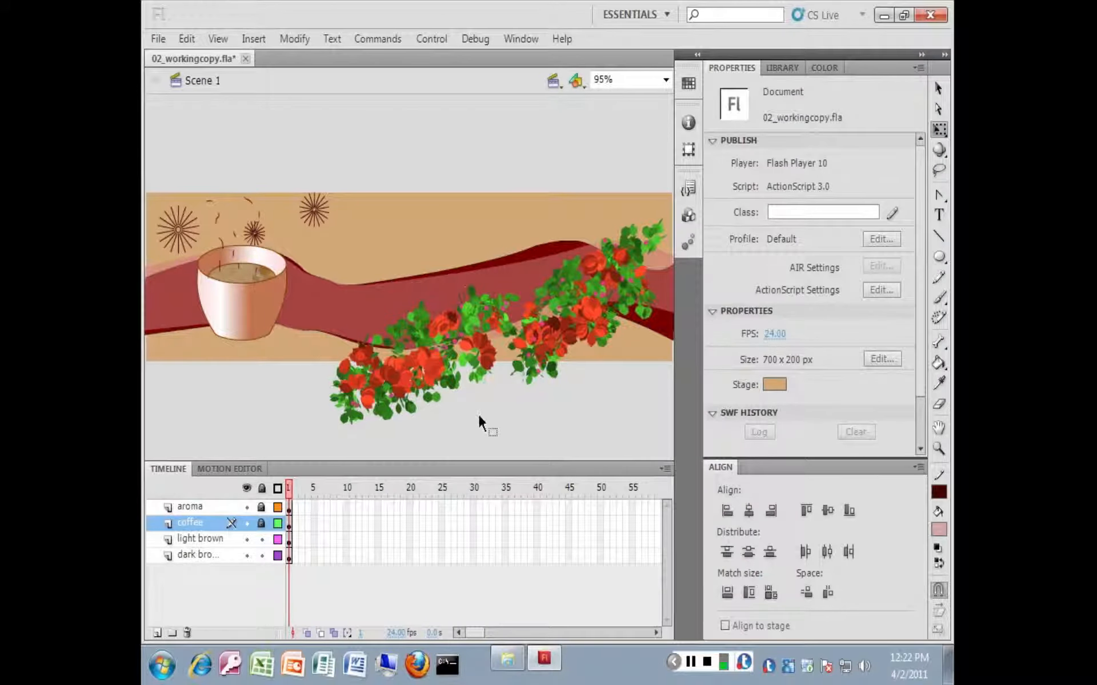
Try recoloring the dark red ribbon with the half-transparent pink fill #D19E9E, and undo the fill.
{"action": "key", "text": "k"}
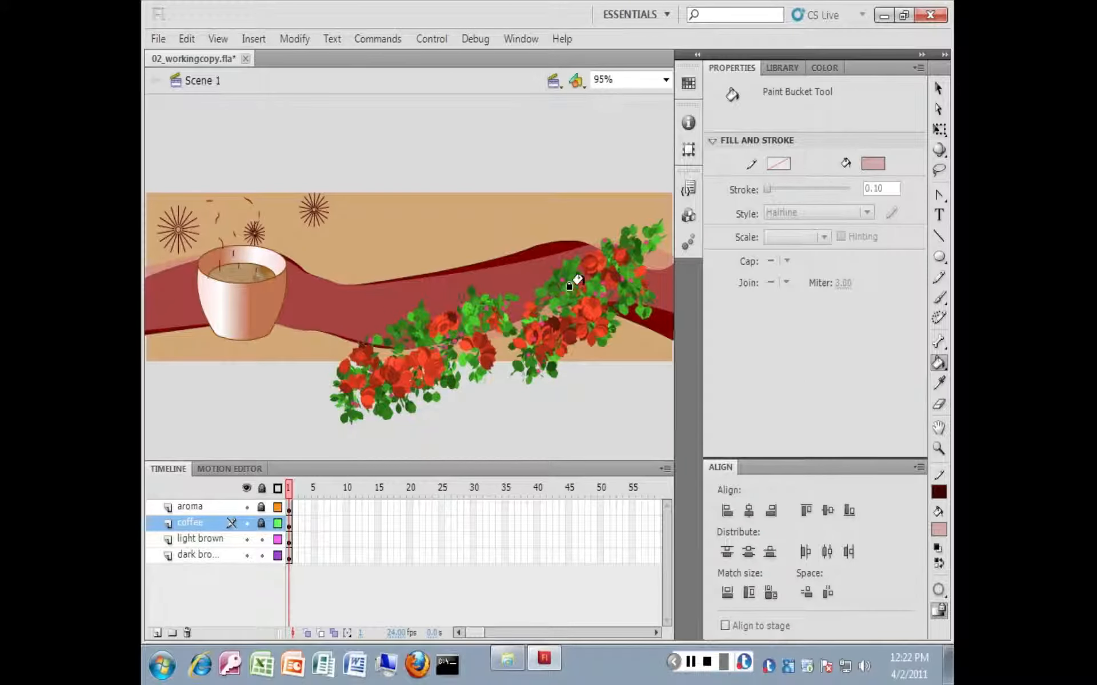
{"action": "left_click", "coordinate": [939, 366]}
{"action": "left_click", "coordinate": [940, 384]}
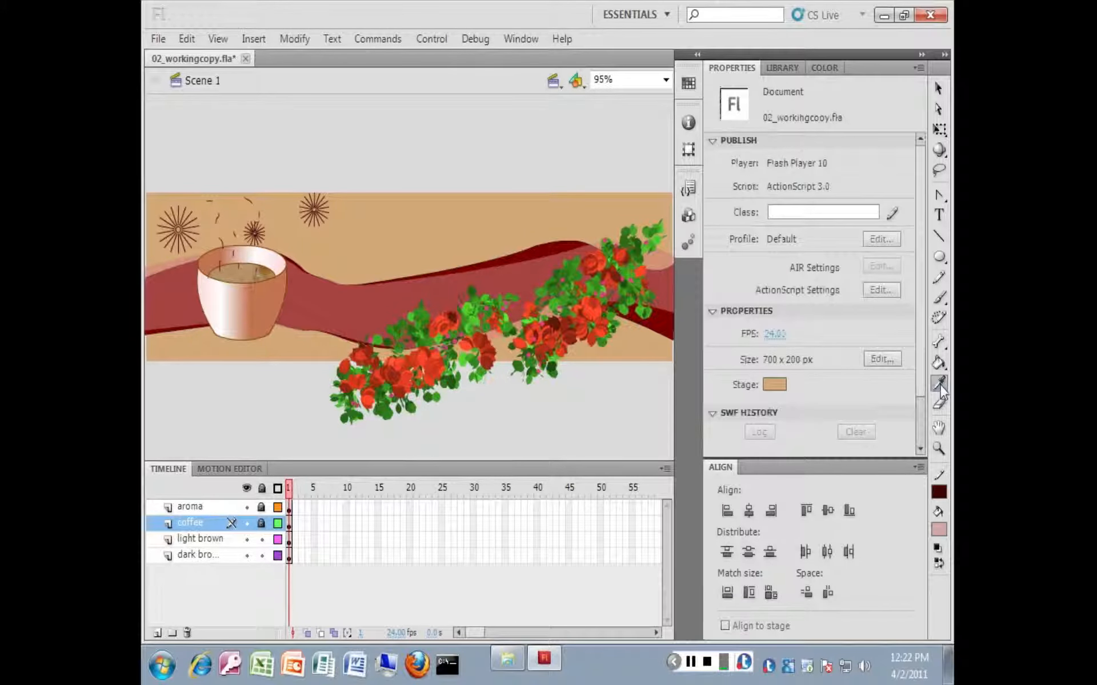
{"action": "left_click", "coordinate": [595, 262]}
{"action": "left_click", "coordinate": [587, 260]}
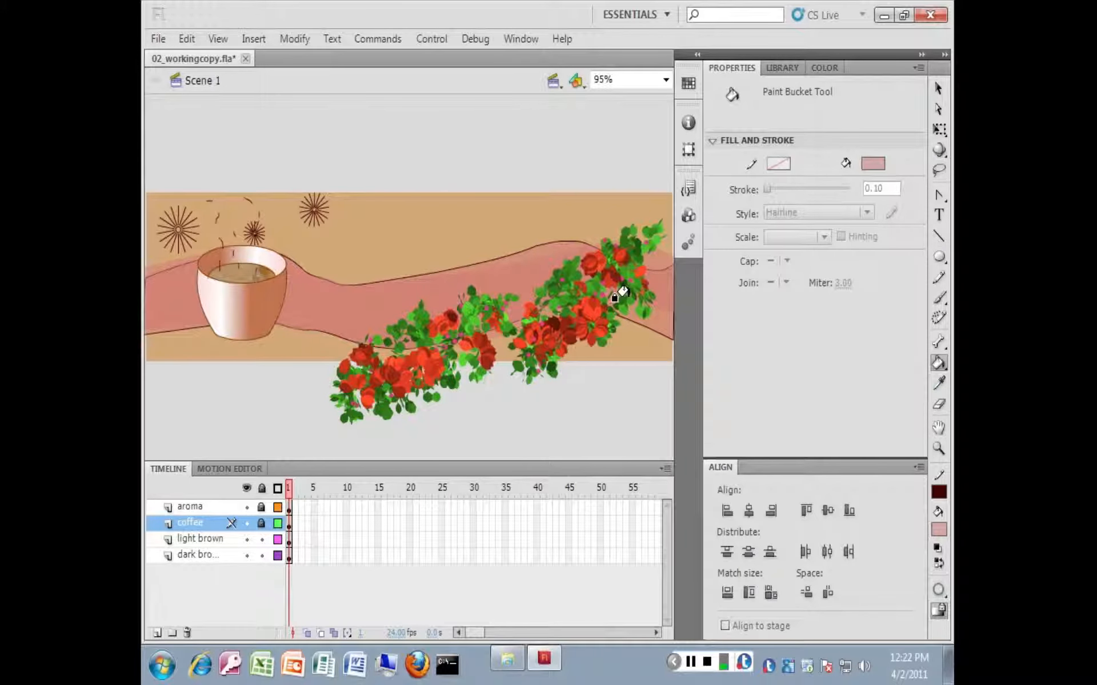
{"action": "key", "text": "ctrl+z"}
Try recoloring the dark red ribbon with a stronger rose fill, #CC6666, and undo it.
{"action": "left_click", "coordinate": [872, 163]}
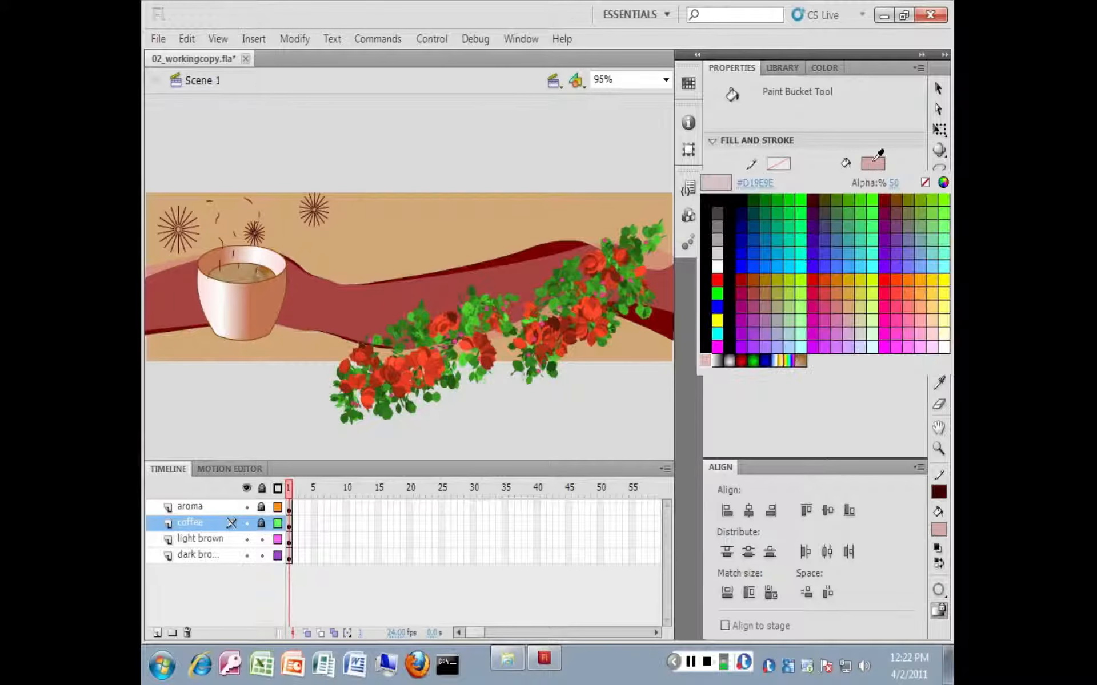
{"action": "left_click_drag", "start_coordinate": [895, 186], "coordinate": [914, 187]}
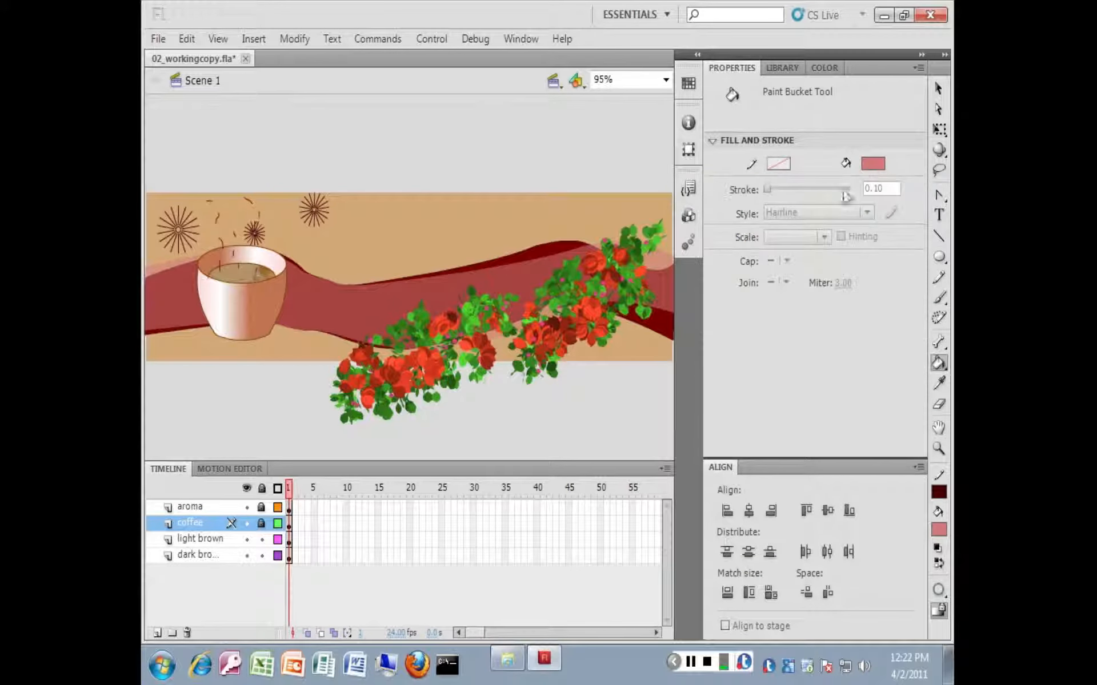
{"action": "left_click", "coordinate": [528, 246]}
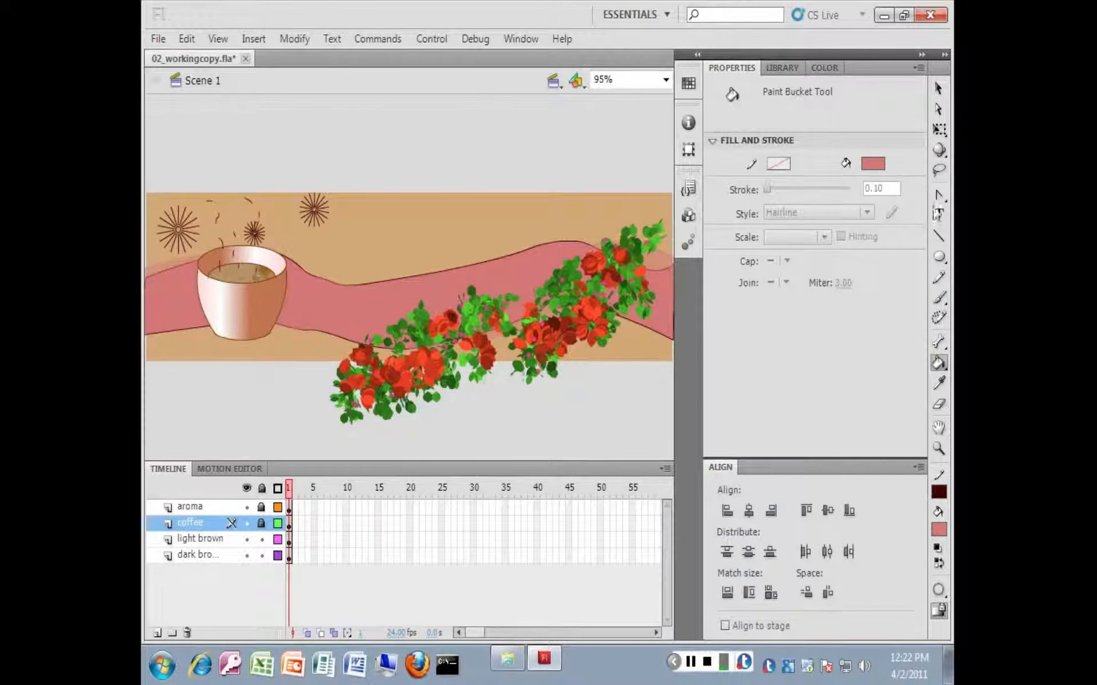
{"action": "key", "text": "ctrl+z"}
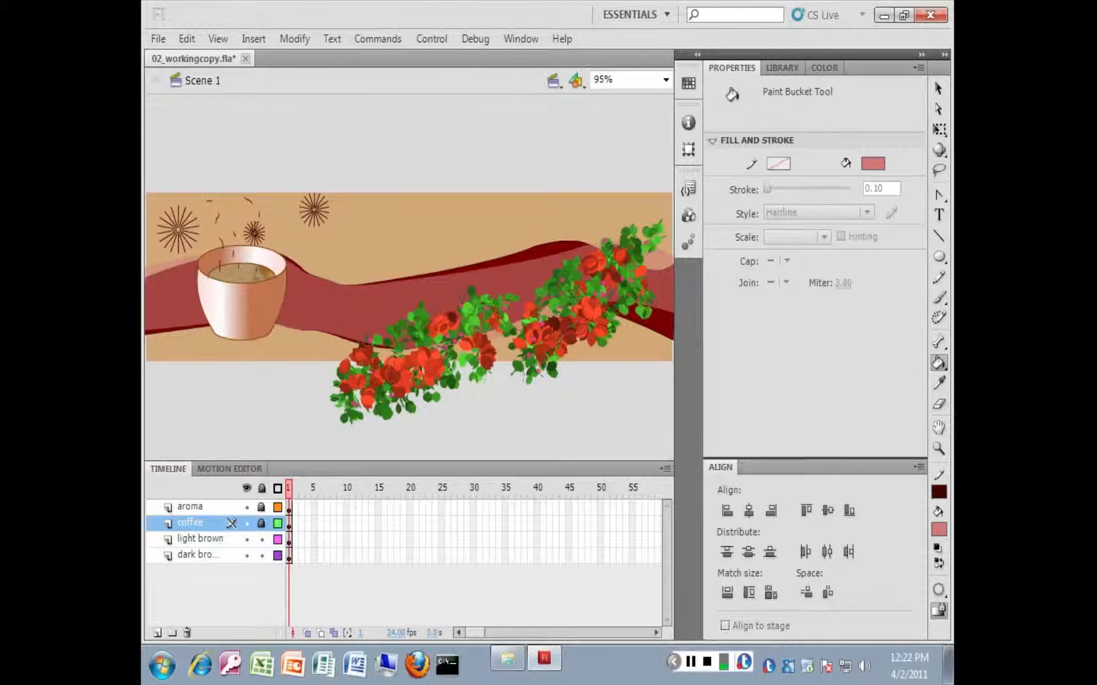
Add a layer named Text at the top of the layer stack, and lock the light brown and dark brown layers.
{"action": "left_click", "coordinate": [157, 633]}
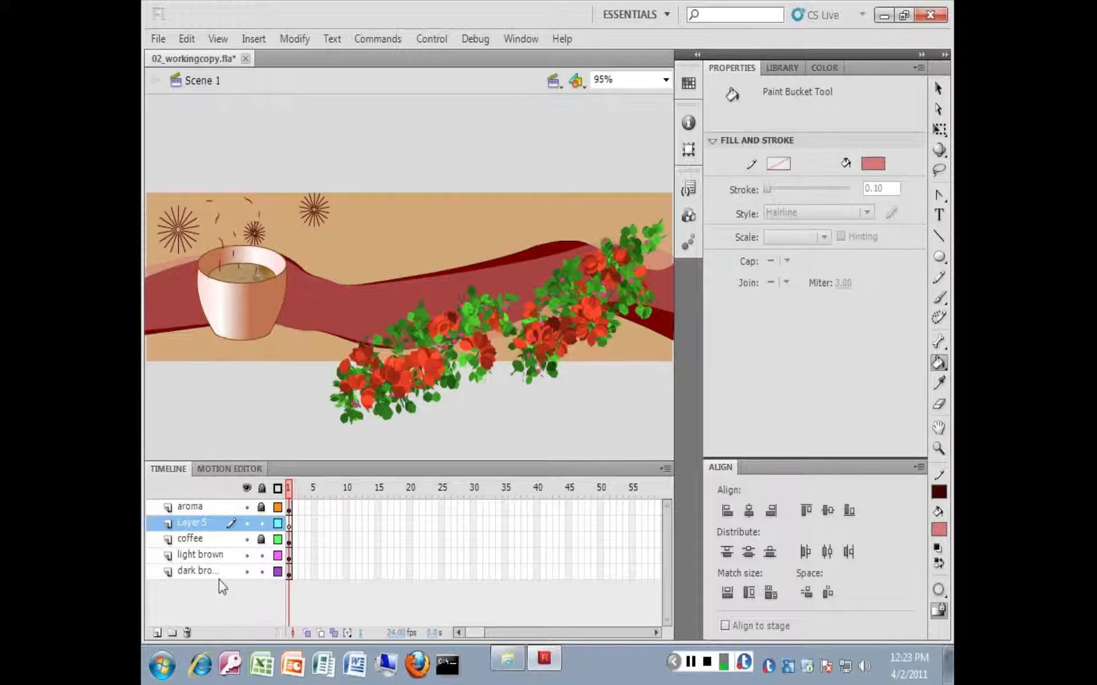
{"action": "key", "text": "v"}
{"action": "key", "text": "t"}
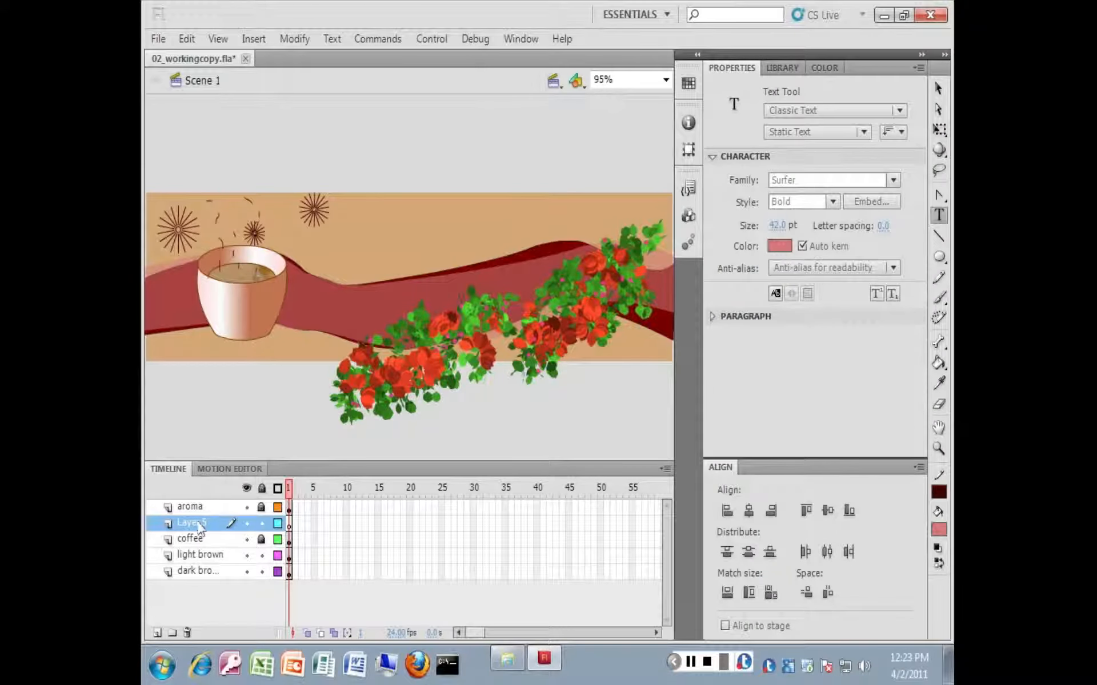
{"action": "double_click", "coordinate": [194, 523]}
{"action": "type", "text": "Text"}
{"action": "left_click", "coordinate": [188, 607]}
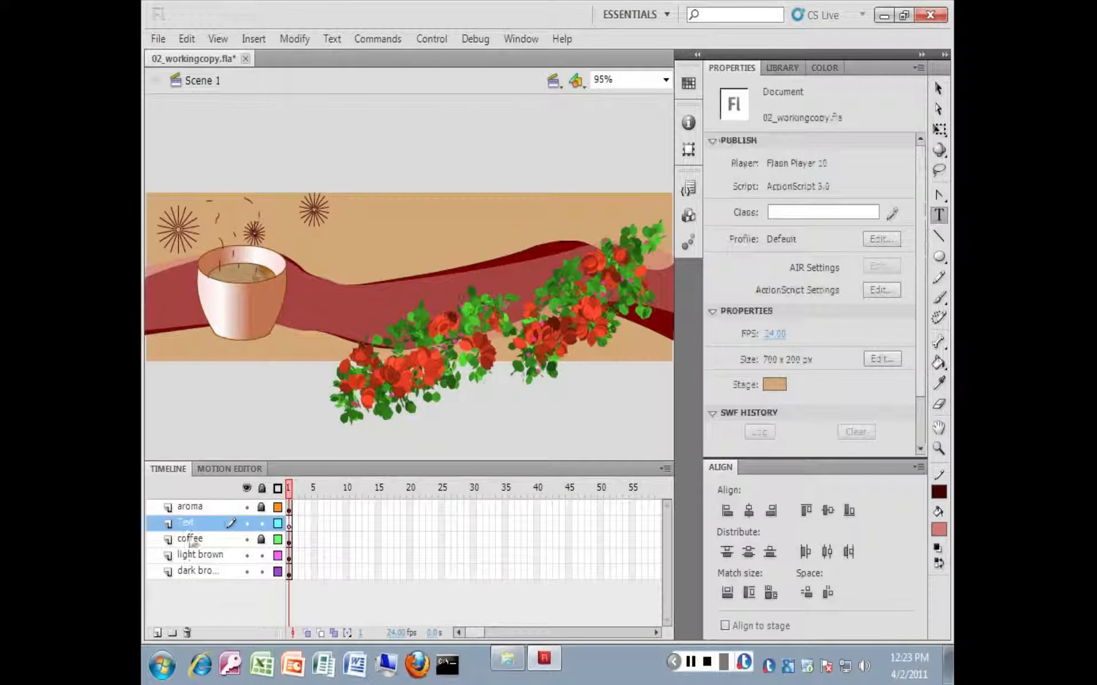
{"action": "left_click_drag", "start_coordinate": [188, 524], "coordinate": [188, 503]}
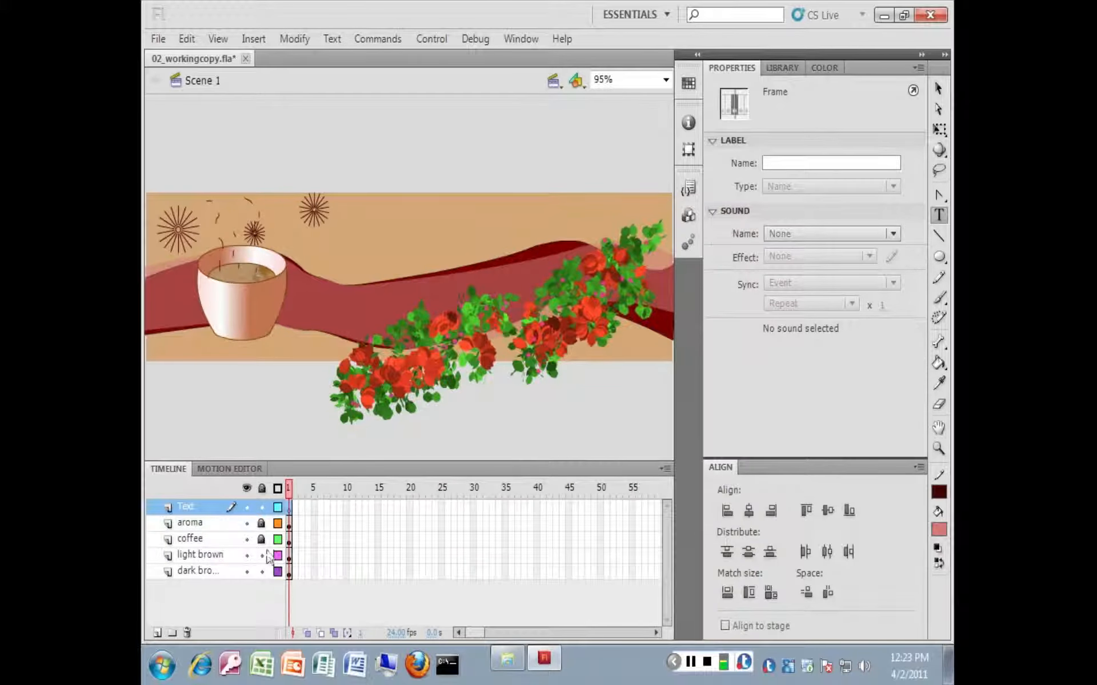
{"action": "left_click_drag", "start_coordinate": [266, 554], "coordinate": [263, 571]}
Set up the Text tool with the Surfer font and a bright blue text color.
{"action": "left_click", "coordinate": [938, 216]}
{"action": "left_click", "coordinate": [892, 182]}
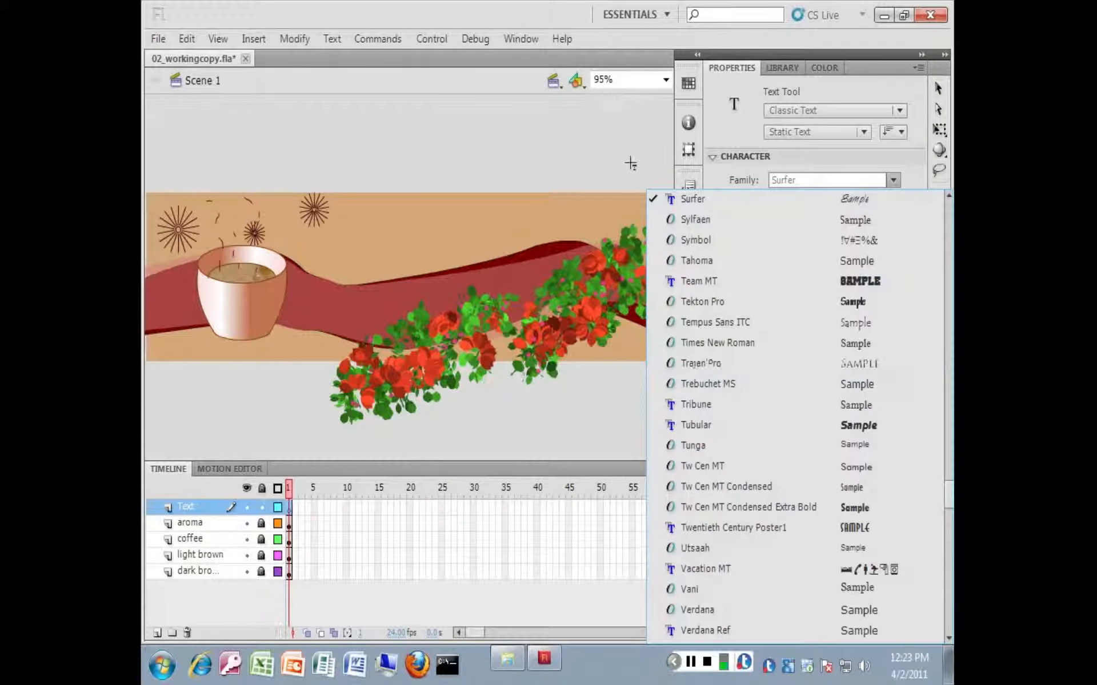
{"action": "left_click", "coordinate": [863, 200]}
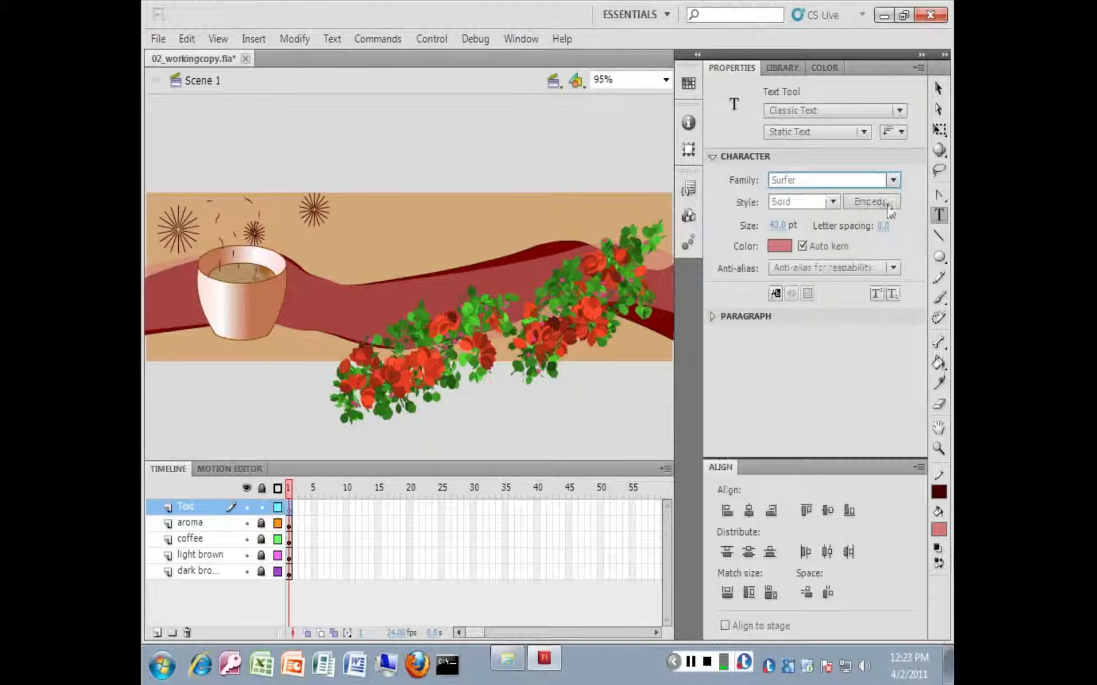
{"action": "left_click", "coordinate": [778, 246]}
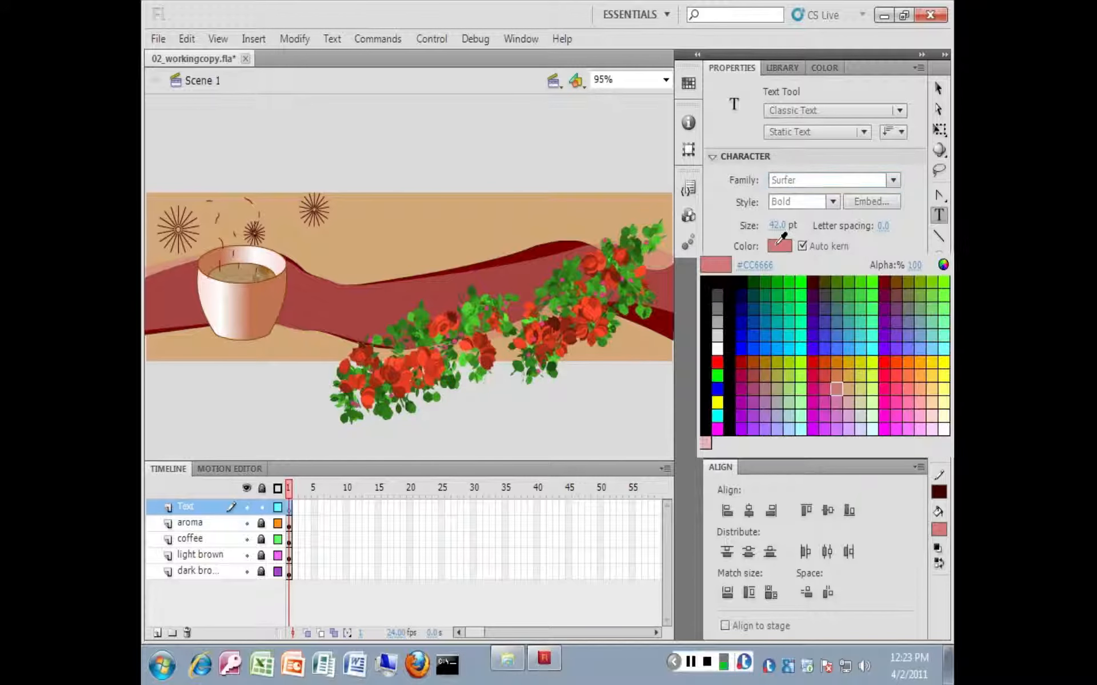
{"action": "left_click", "coordinate": [817, 342]}
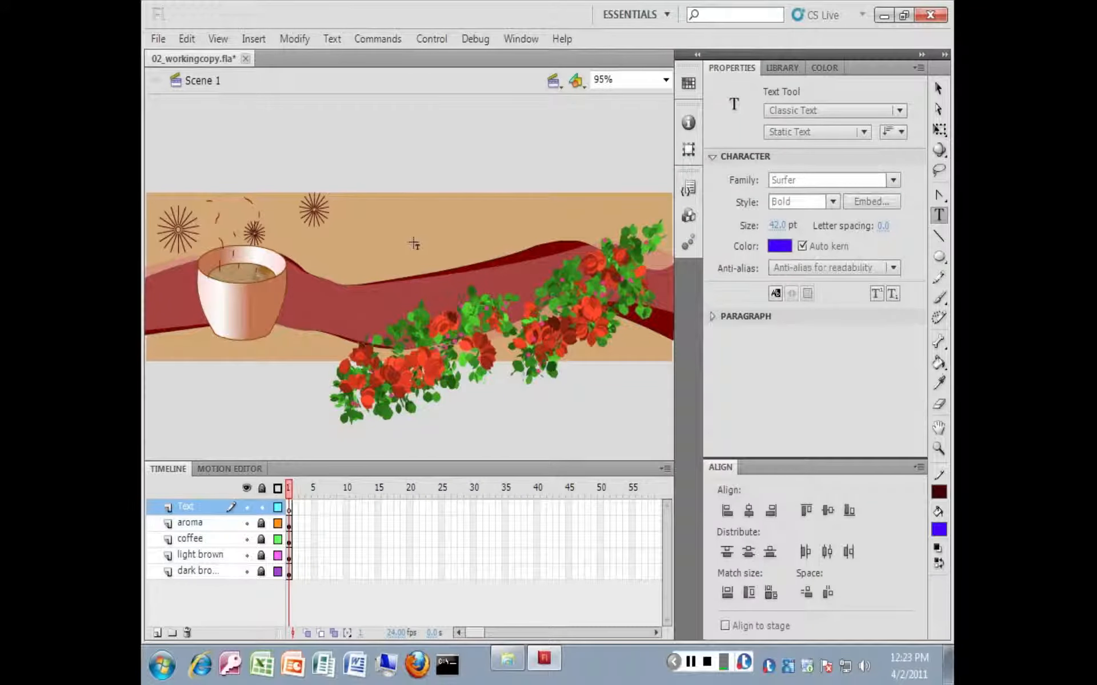
Add a two-line text beside the coffee cup reading "Garden Court Cafe" and "Taste the Difference".
{"action": "left_click", "coordinate": [328, 240]}
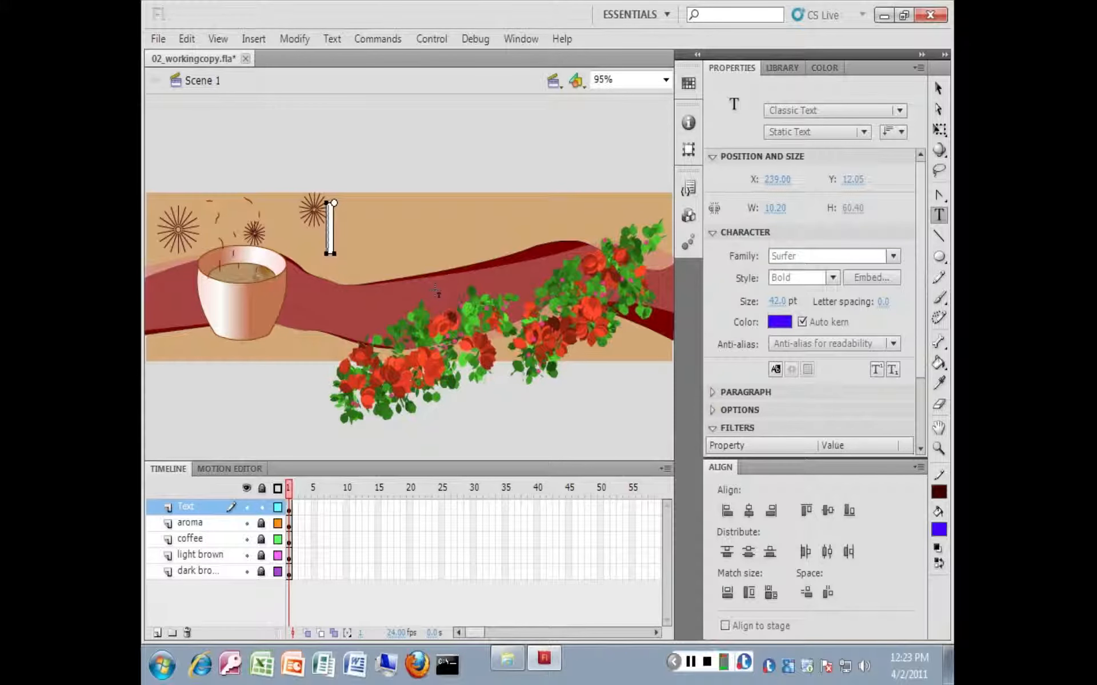
{"action": "type", "text": "Garden Co"}
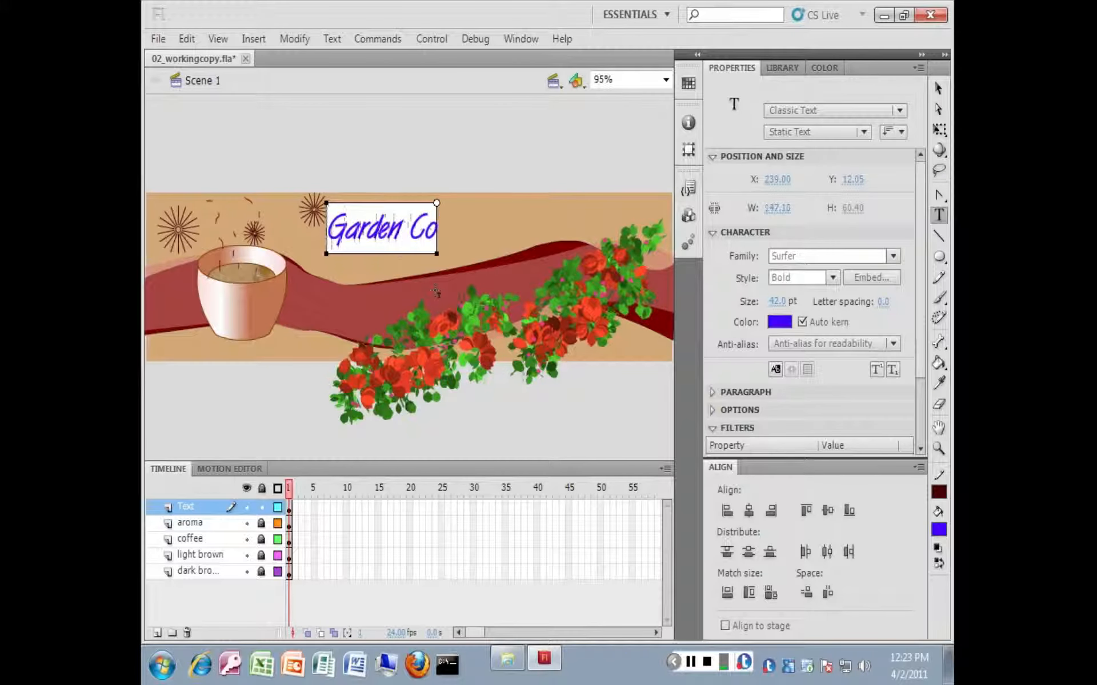
{"action": "type", "text": "urt Cafe"}
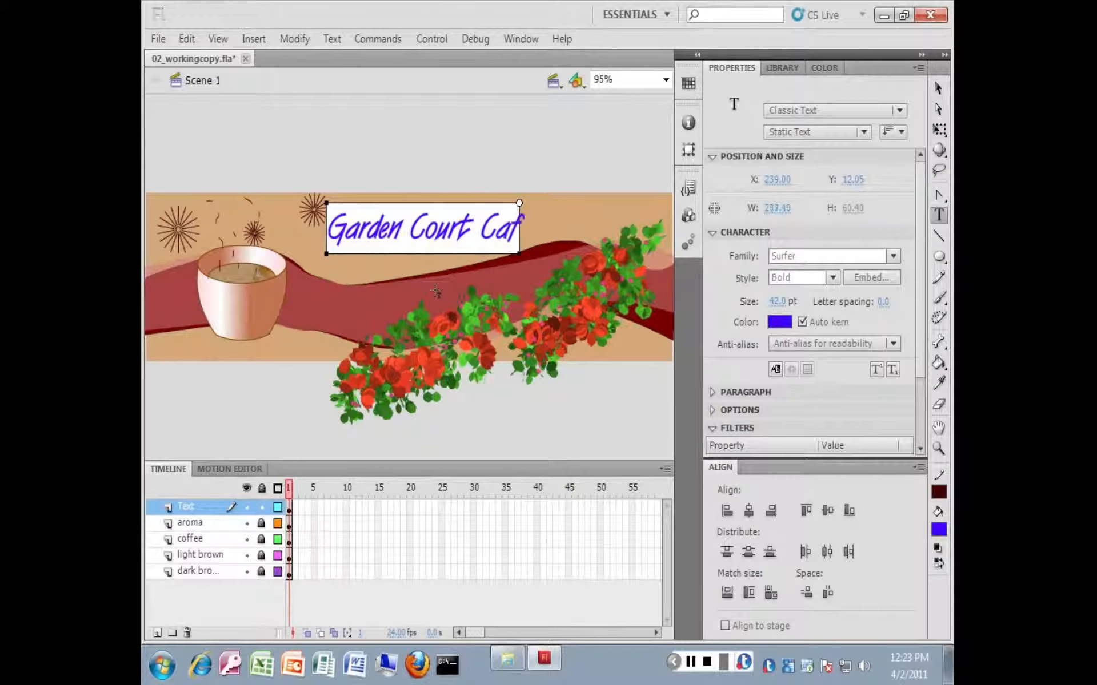
{"action": "key", "text": "Return"}
{"action": "type", "text": "Tast"}
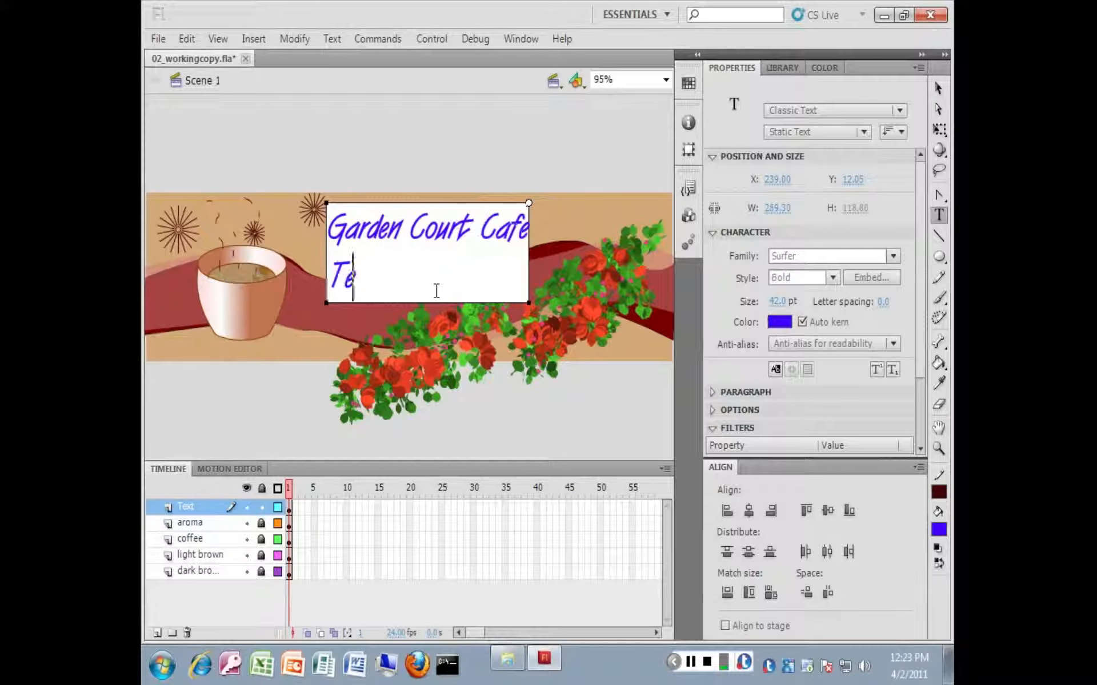
{"action": "type", "text": "e the Differ"}
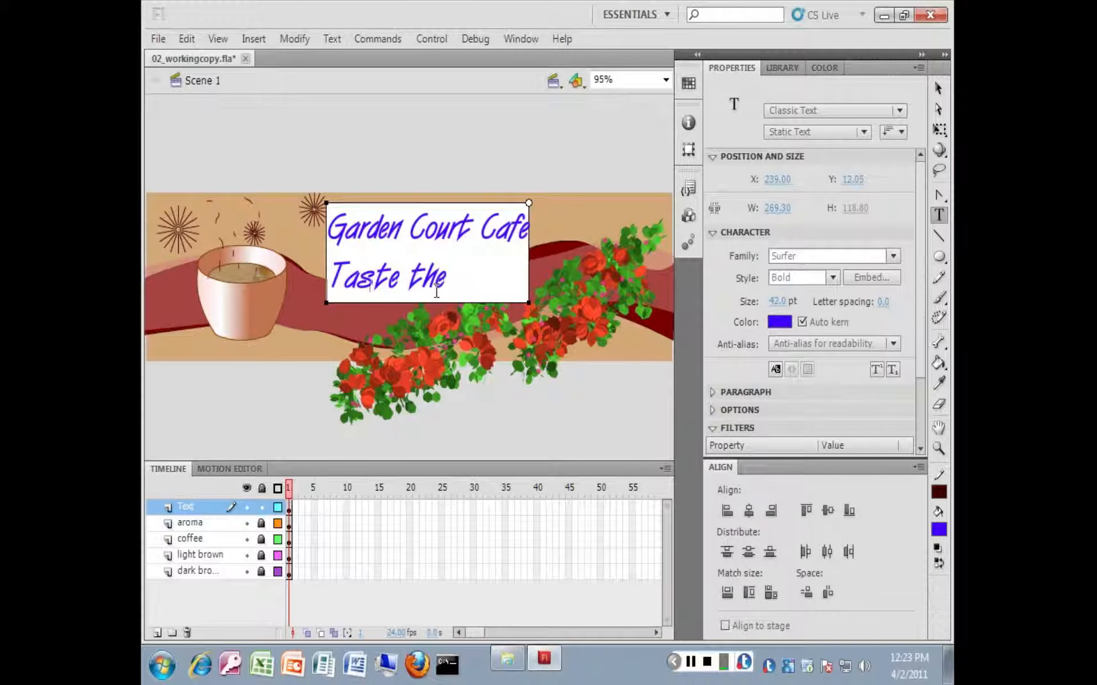
{"action": "type", "text": "ence"}
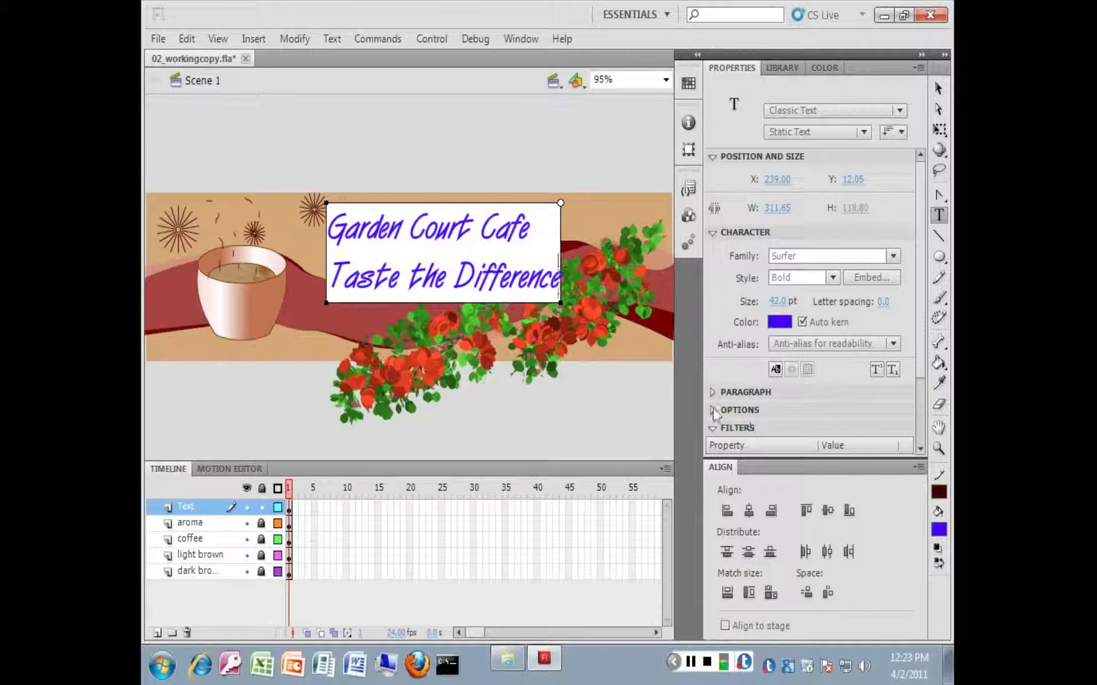
Center-align both lines of the title text.
{"action": "left_click", "coordinate": [714, 391]}
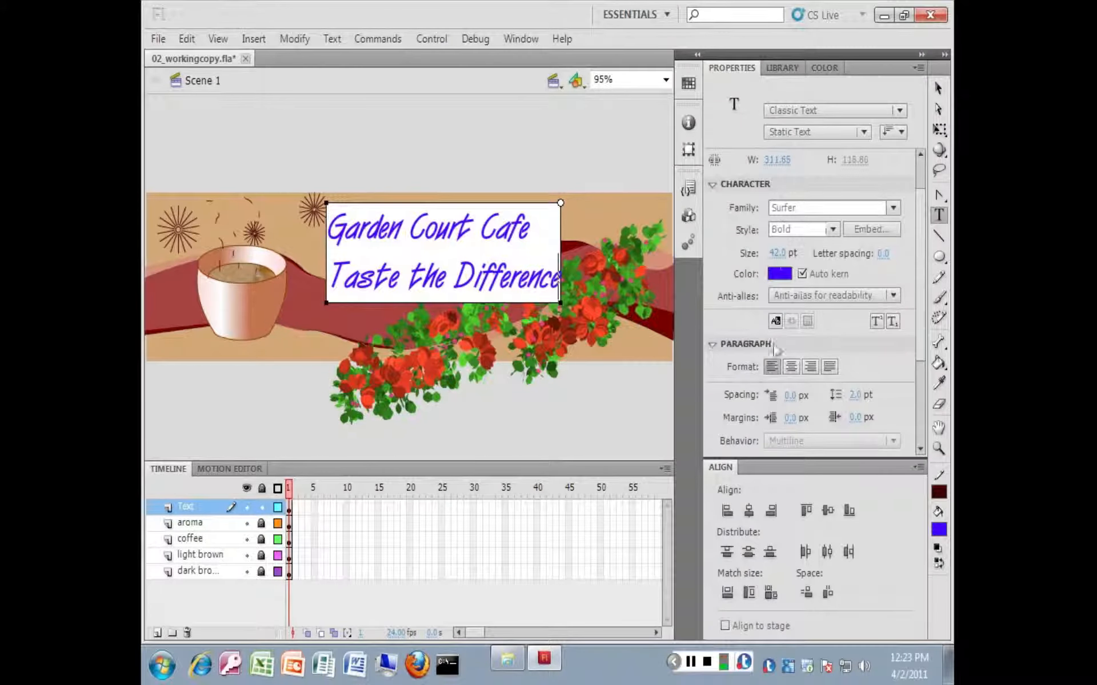
{"action": "scroll", "coordinate": [805, 351], "scroll_direction": "down", "scroll_amount": 1}
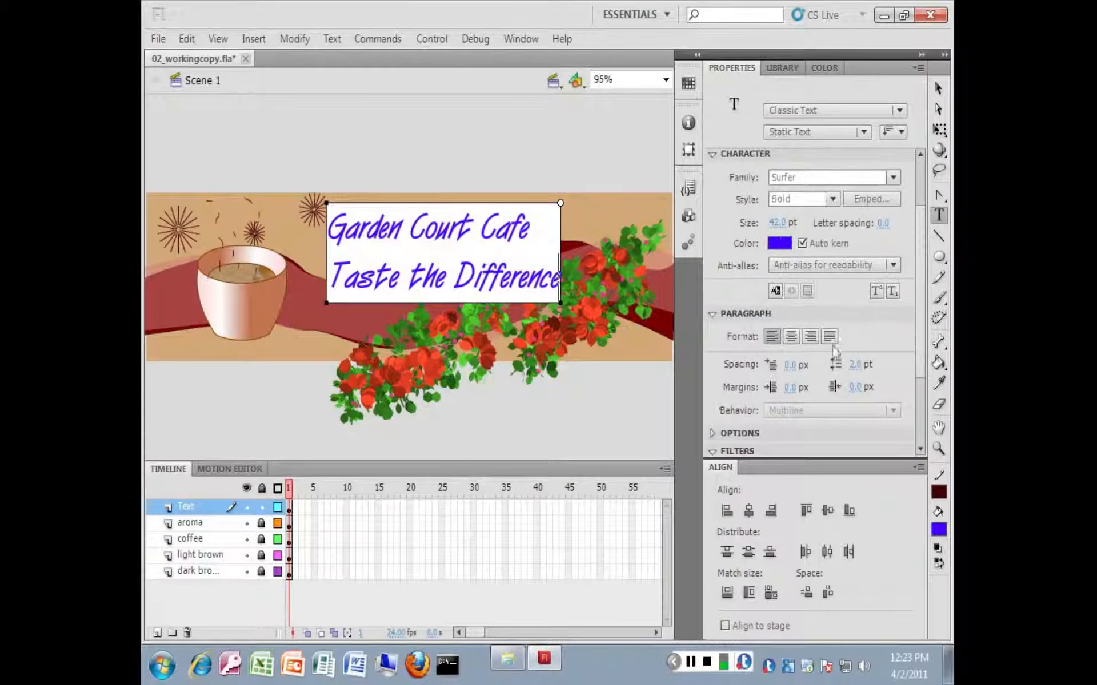
{"action": "left_click", "coordinate": [790, 337]}
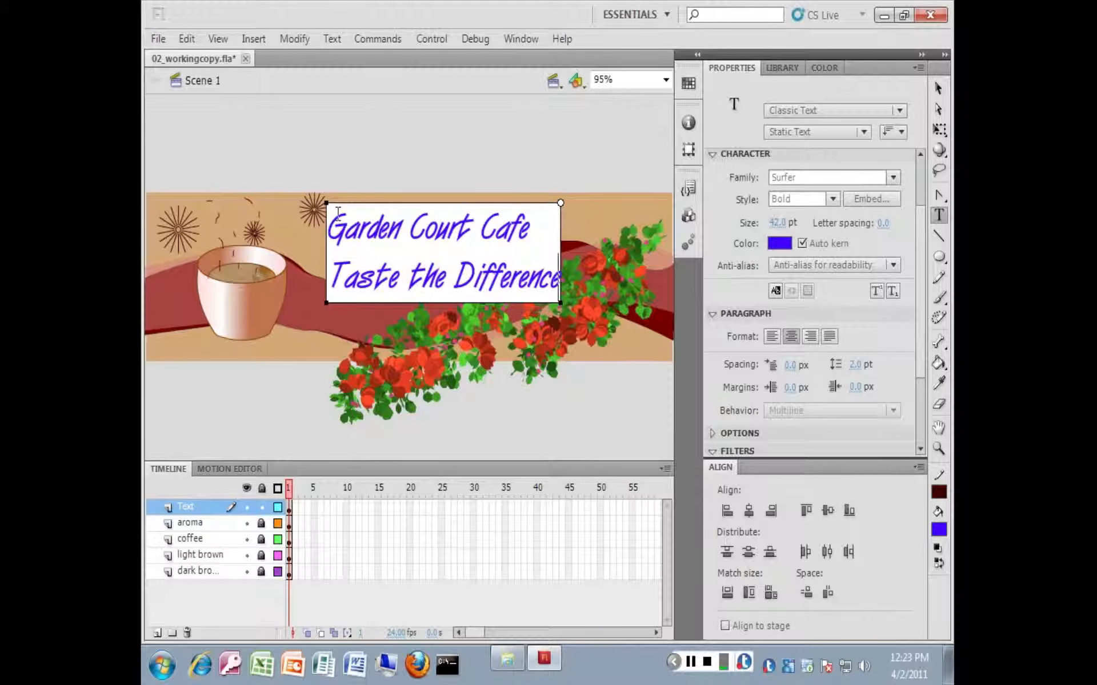
{"action": "left_click_drag", "start_coordinate": [330, 216], "coordinate": [557, 280]}
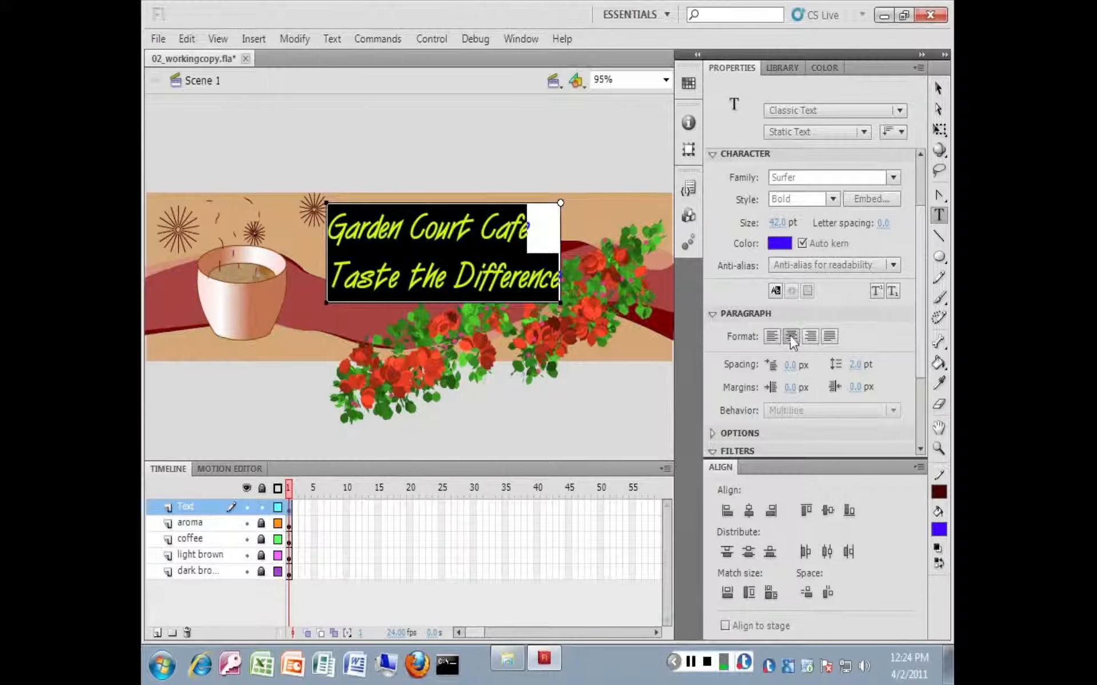
{"action": "left_click", "coordinate": [790, 336]}
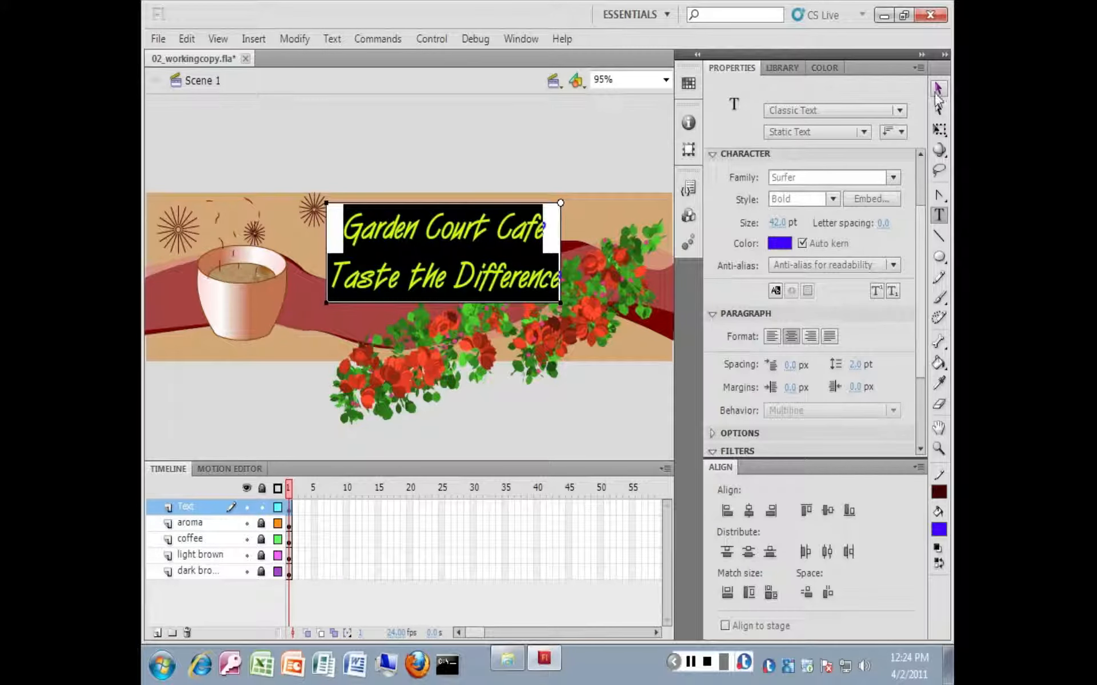
Move the title text block slightly down and left, to about X 223, Y 24, beside the coffee cup.
{"action": "left_click", "coordinate": [937, 91]}
{"action": "left_click", "coordinate": [416, 157]}
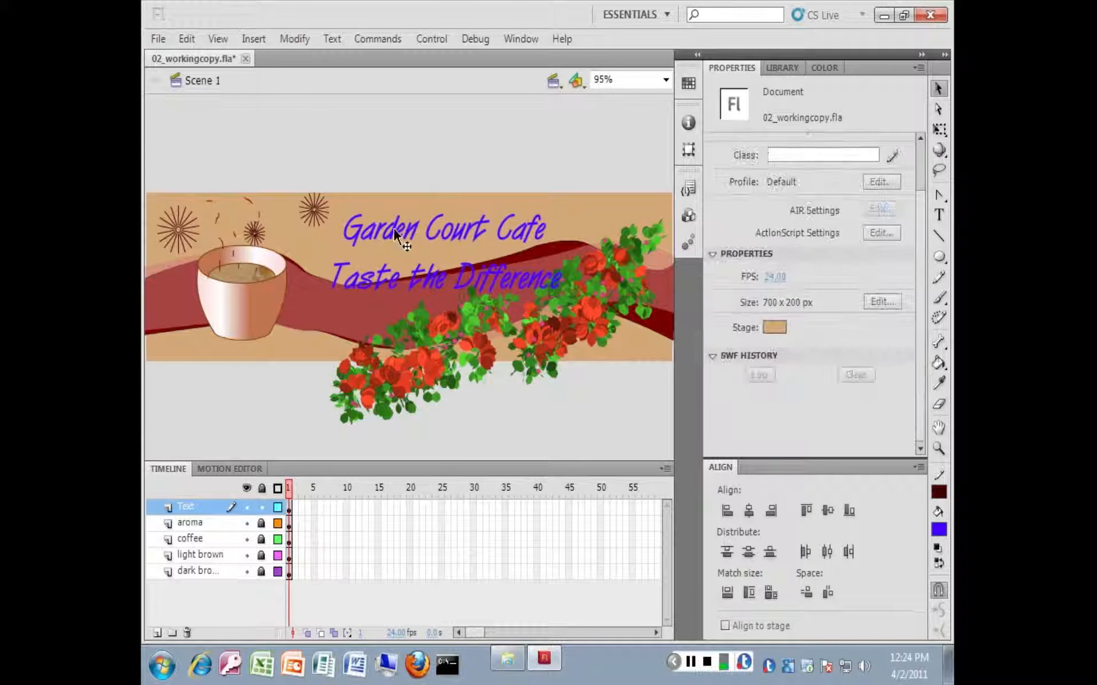
{"action": "left_click_drag", "start_coordinate": [394, 229], "coordinate": [363, 238]}
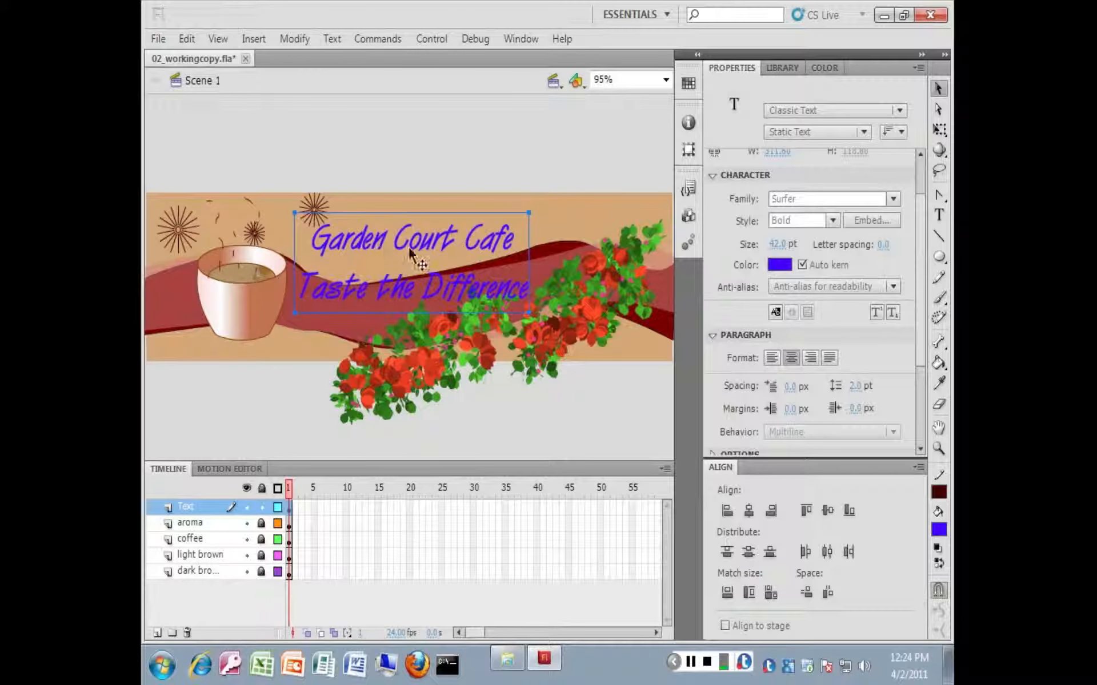
{"action": "left_click_drag", "start_coordinate": [438, 284], "coordinate": [459, 284]}
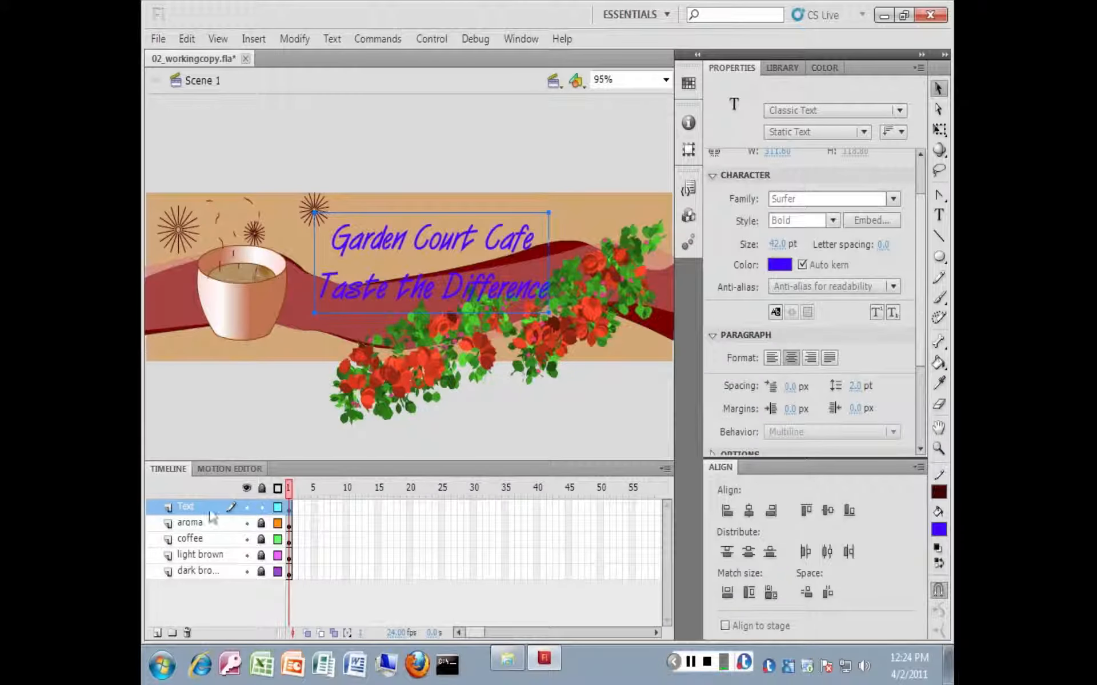
{"action": "left_click_drag", "start_coordinate": [207, 529], "coordinate": [201, 578]}
{"action": "left_click_drag", "start_coordinate": [194, 571], "coordinate": [198, 505]}
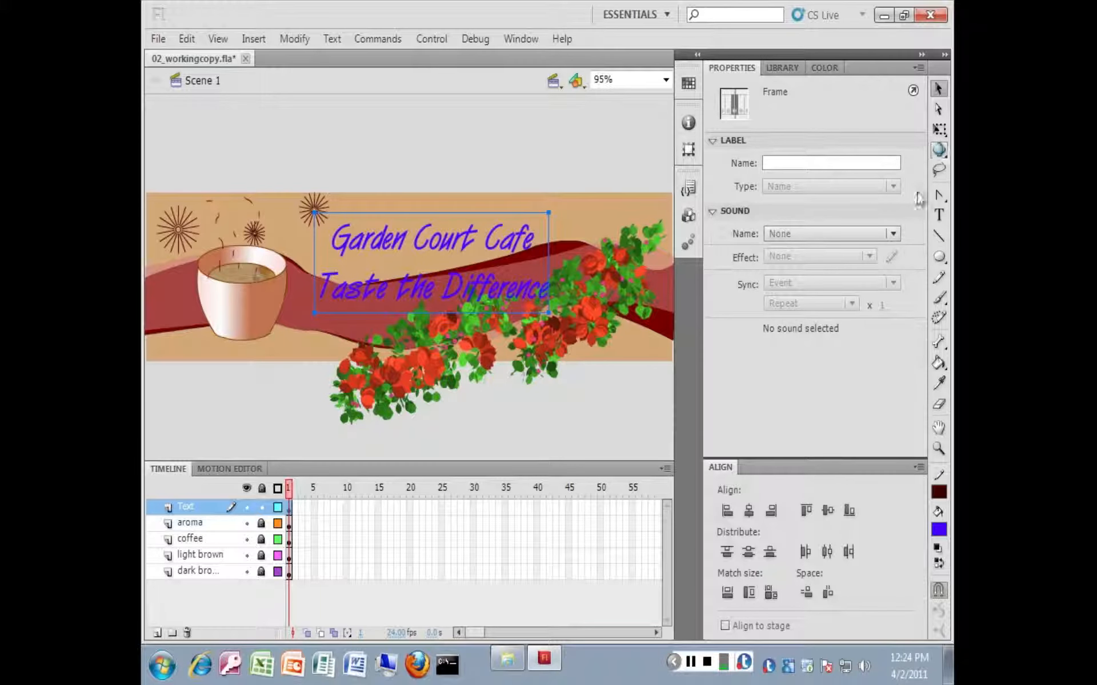
Slightly reduce the line spacing between the two lines of the title text.
{"action": "left_click", "coordinate": [939, 215]}
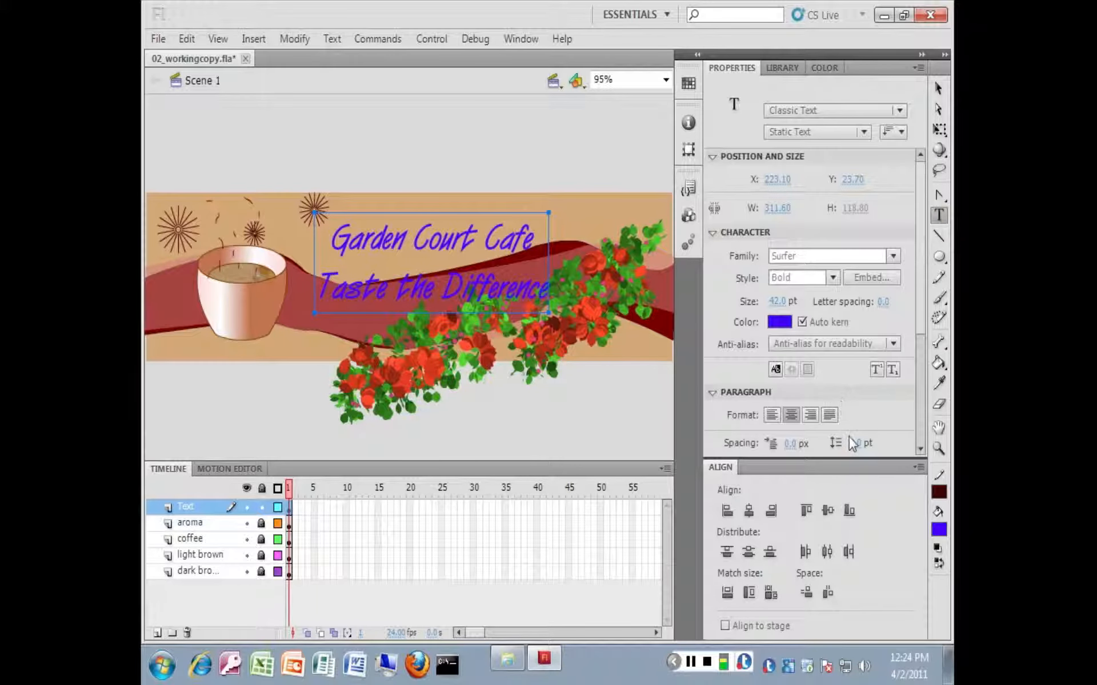
{"action": "scroll", "coordinate": [848, 437], "scroll_direction": "down", "scroll_amount": 1}
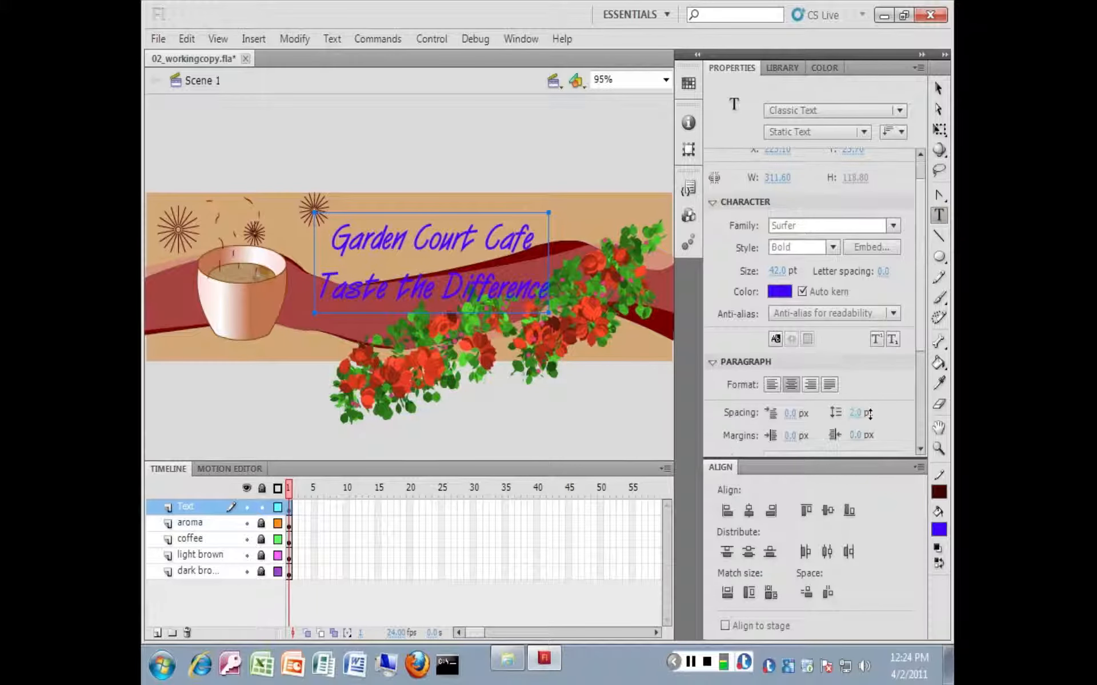
{"action": "left_click", "coordinate": [714, 362]}
Look through the title text's link options and the available anti-aliasing methods, leaving the settings as they are.
{"action": "left_click", "coordinate": [714, 380]}
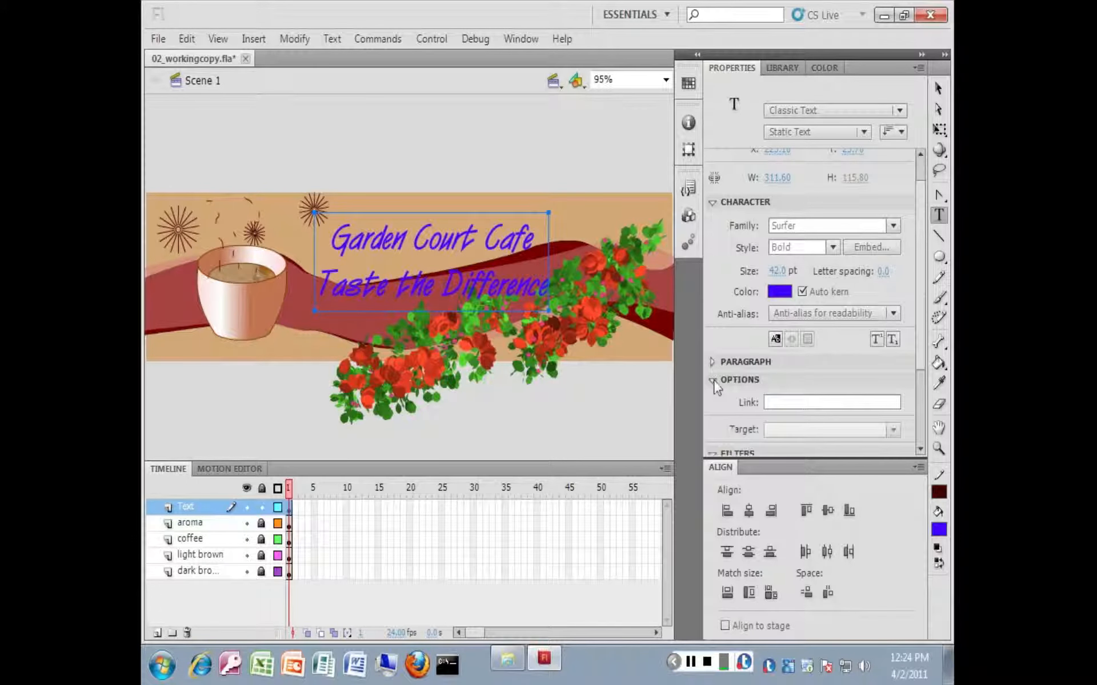
{"action": "left_click", "coordinate": [714, 380]}
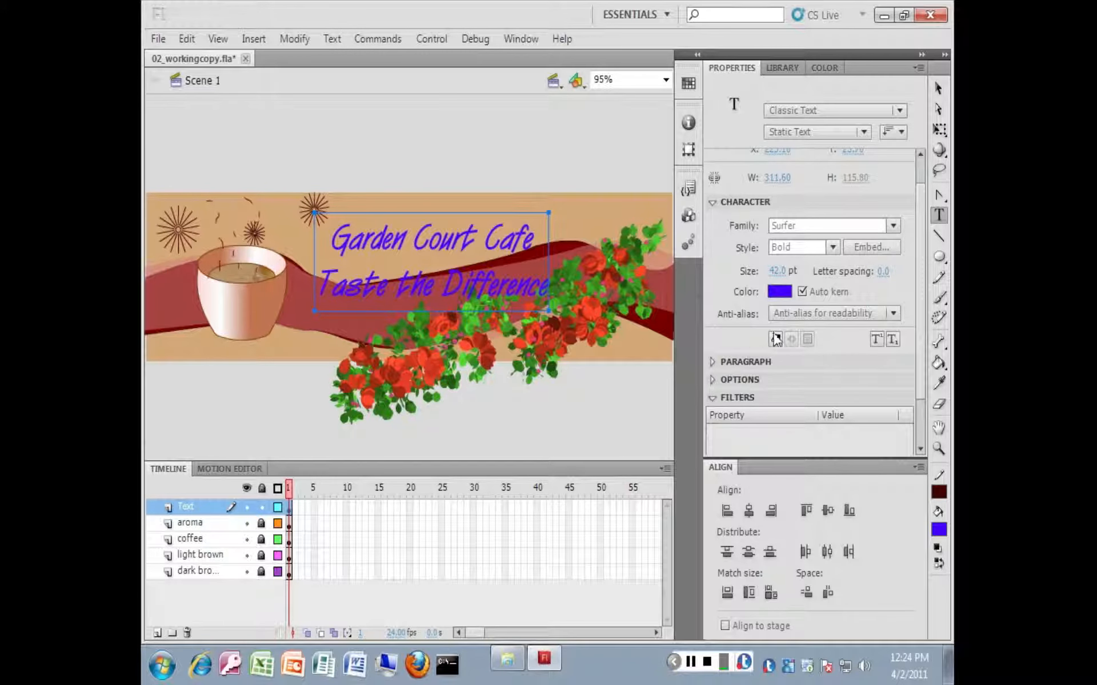
{"action": "left_click", "coordinate": [876, 316]}
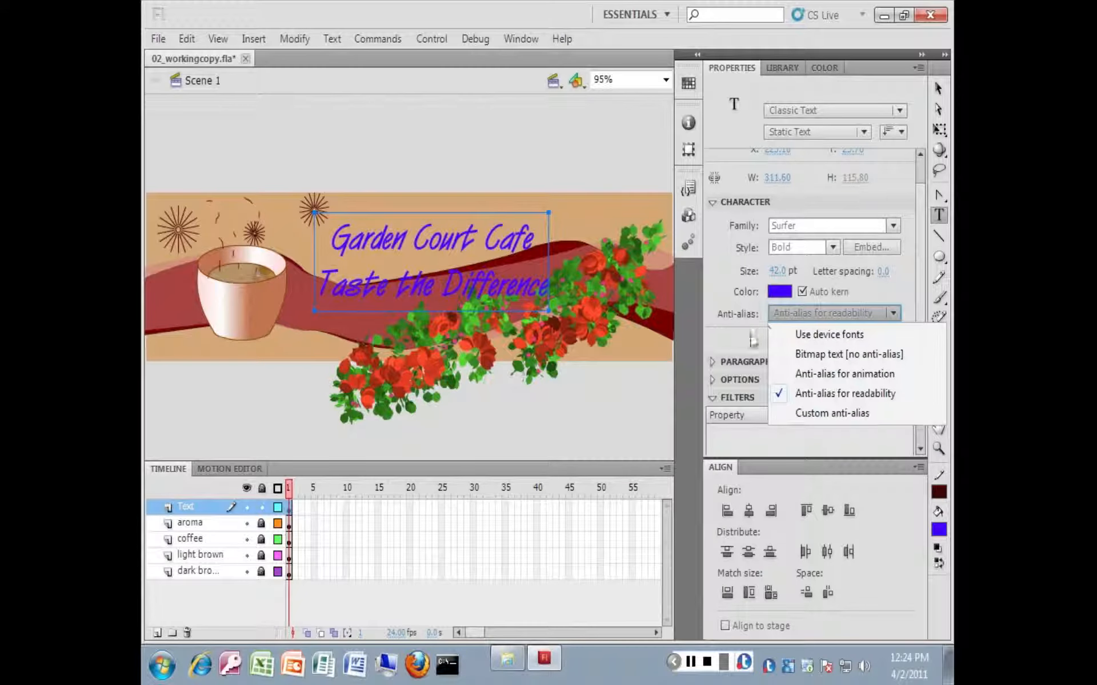
{"action": "left_click", "coordinate": [750, 334]}
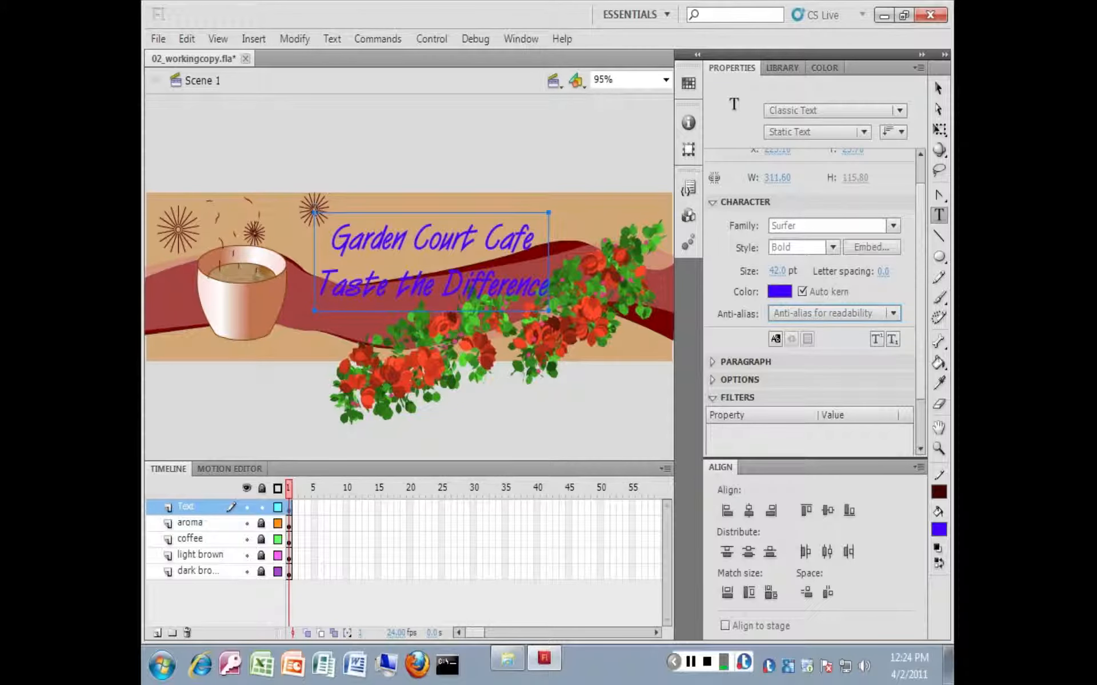
{"action": "left_click", "coordinate": [576, 216]}
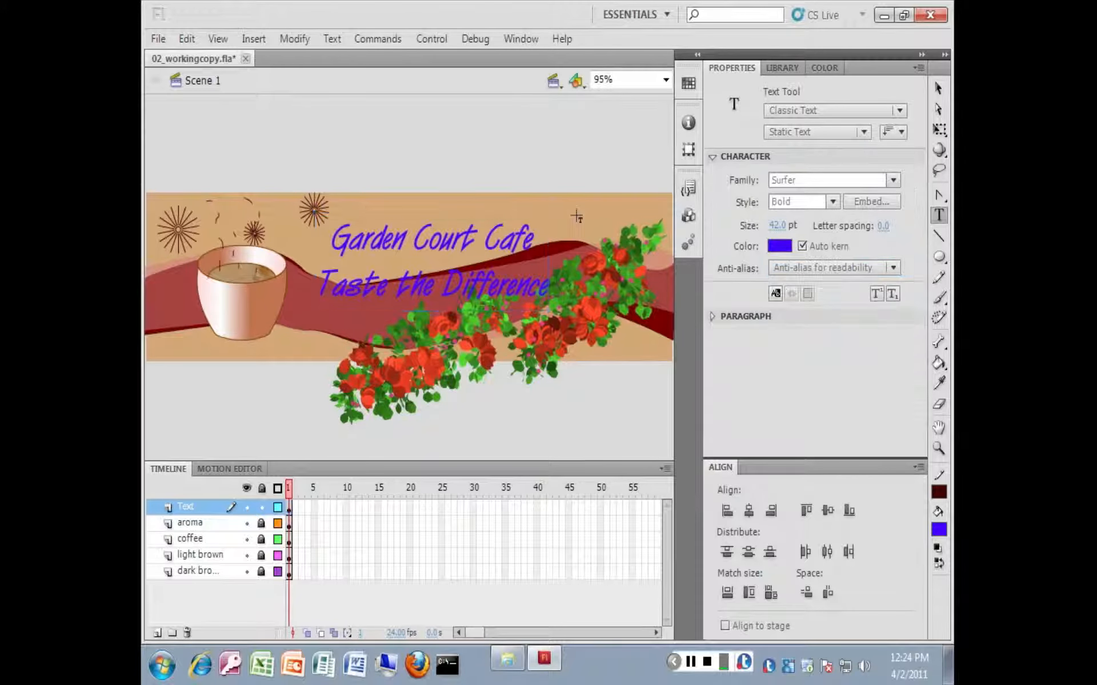
Enlarge the title text with Free Transform to about 394 by 139 px and place it at about X 150, Y 16.
{"action": "left_click", "coordinate": [496, 269]}
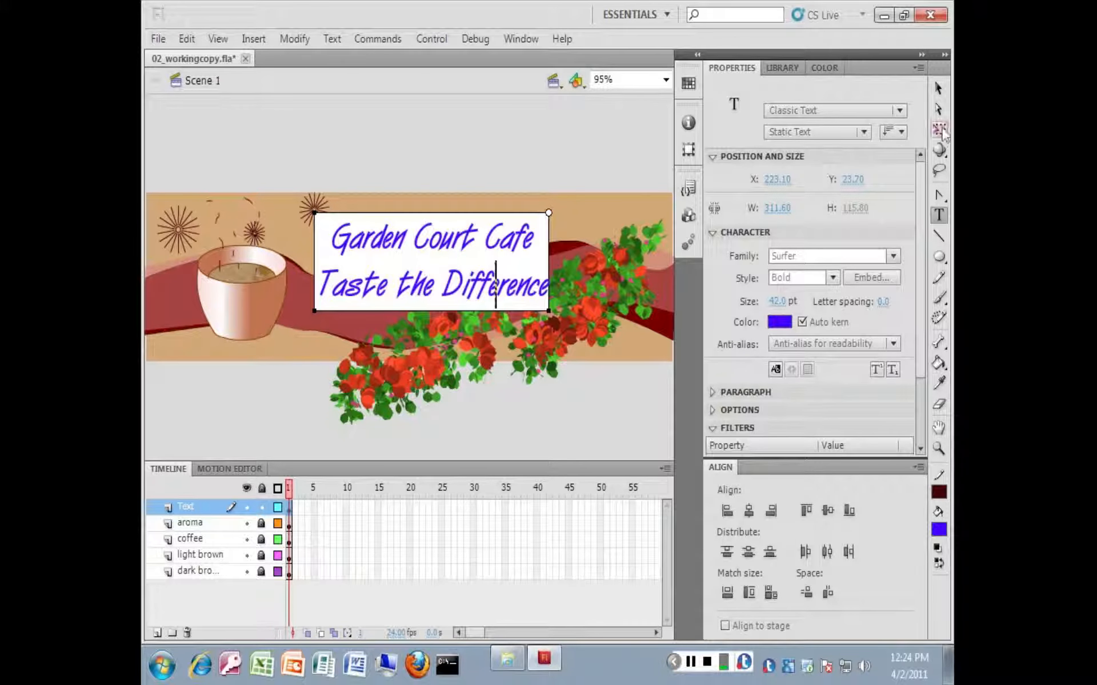
{"action": "left_click", "coordinate": [940, 108]}
{"action": "left_click", "coordinate": [939, 129]}
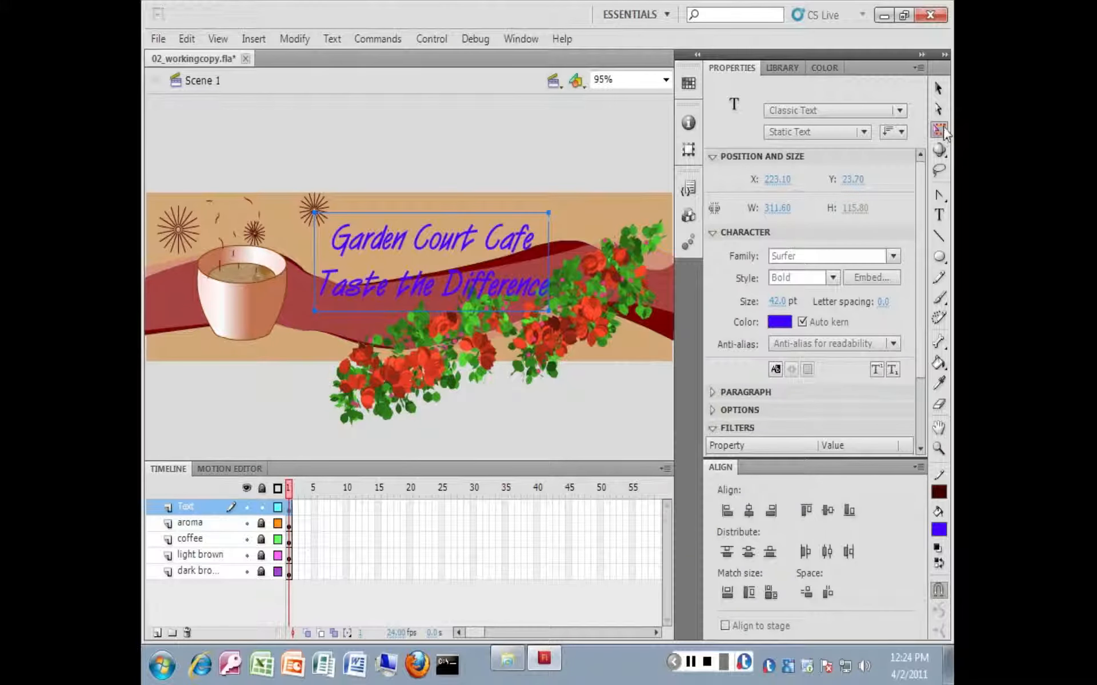
{"action": "left_click_drag", "start_coordinate": [549, 262], "coordinate": [581, 262]}
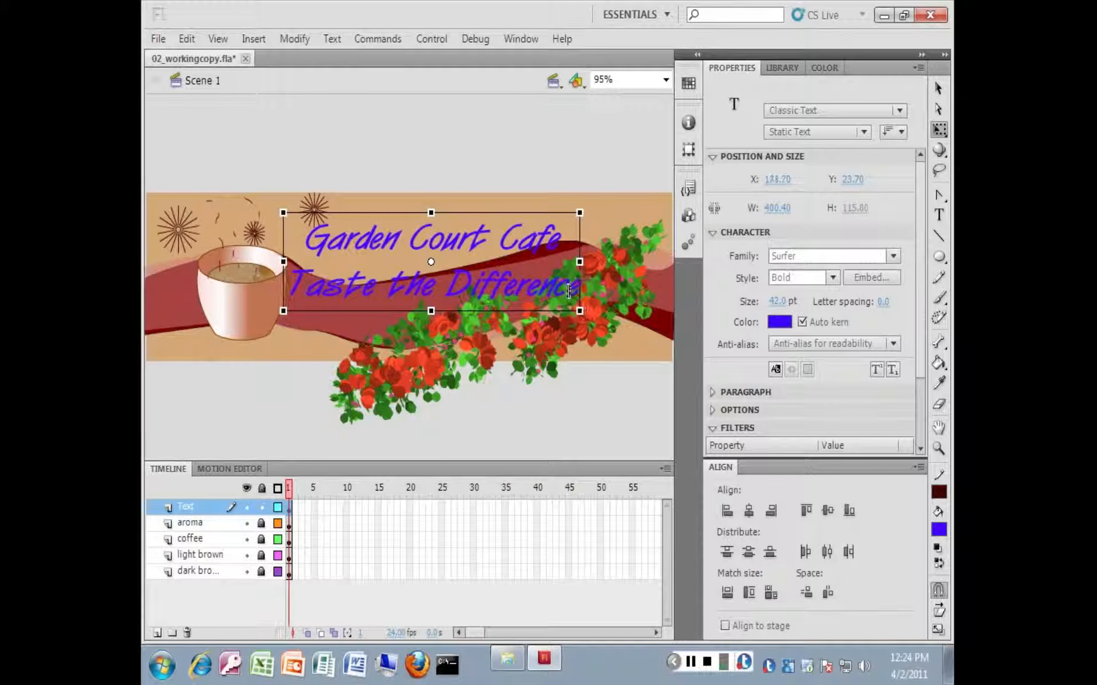
{"action": "mouse_move", "coordinate": [431, 310]}
{"action": "left_mouse_down"}
{"action": "mouse_move", "coordinate": [431, 321]}
{"action": "mouse_move", "coordinate": [420, 280]}
{"action": "mouse_move", "coordinate": [448, 289]}
{"action": "mouse_move", "coordinate": [448, 301]}
{"action": "left_mouse_up"}
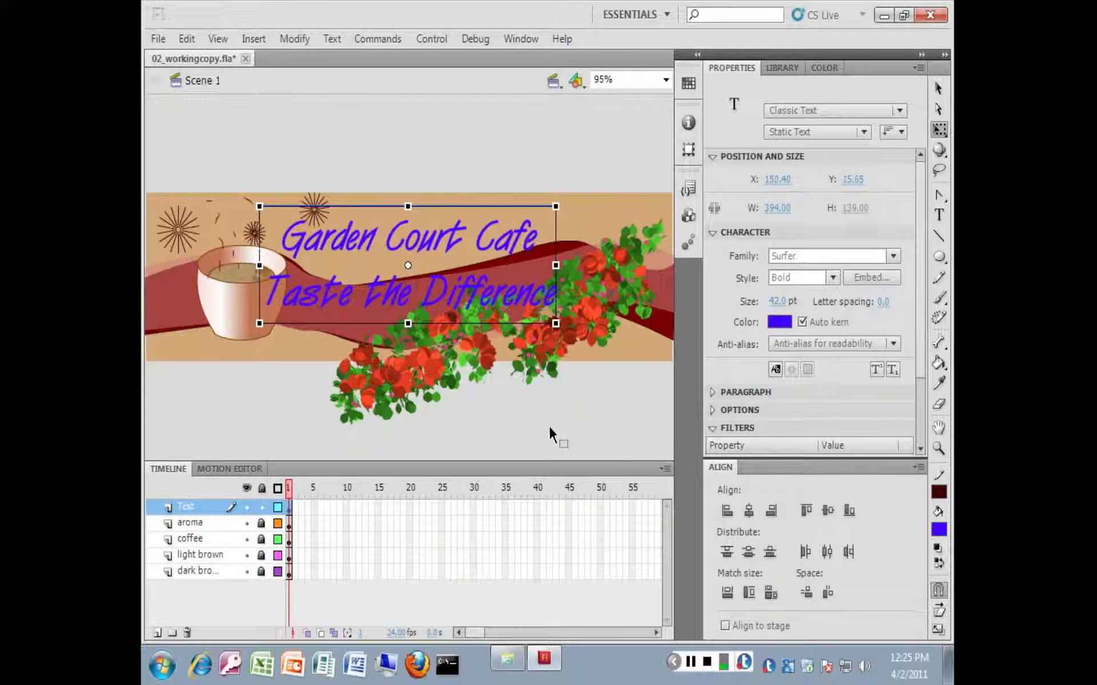
{"action": "left_click", "coordinate": [569, 417]}
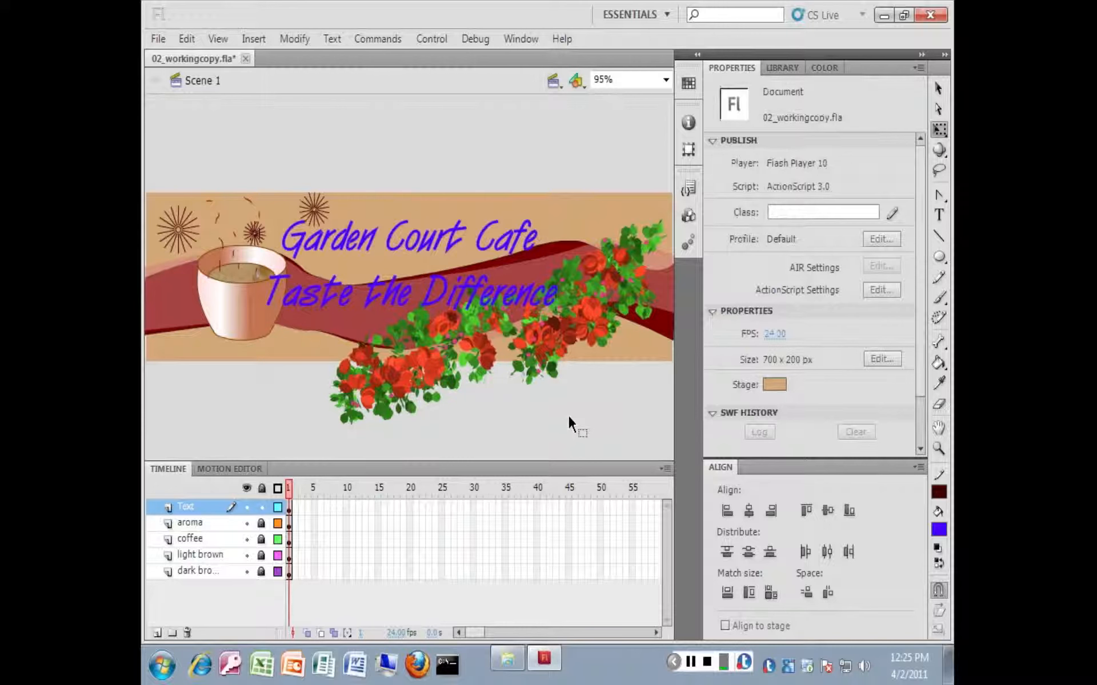
Save the banner file, test the movie in Flash Professional, and close the preview.
{"action": "key", "text": "ctrl+s"}
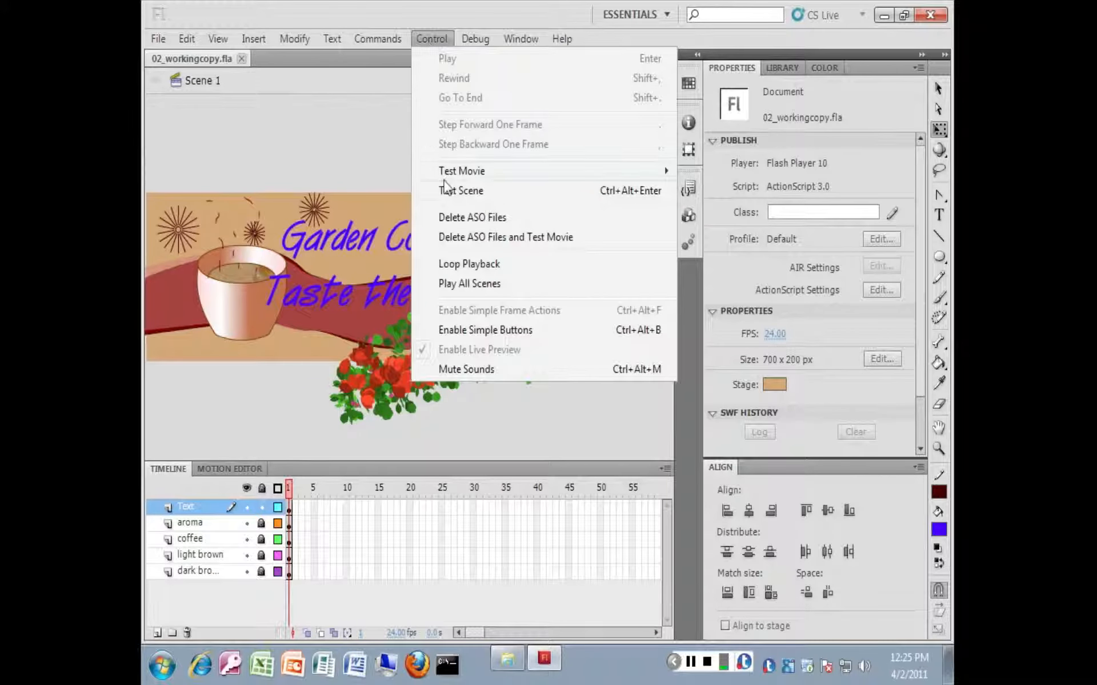
{"action": "mouse_move", "coordinate": [474, 179]}
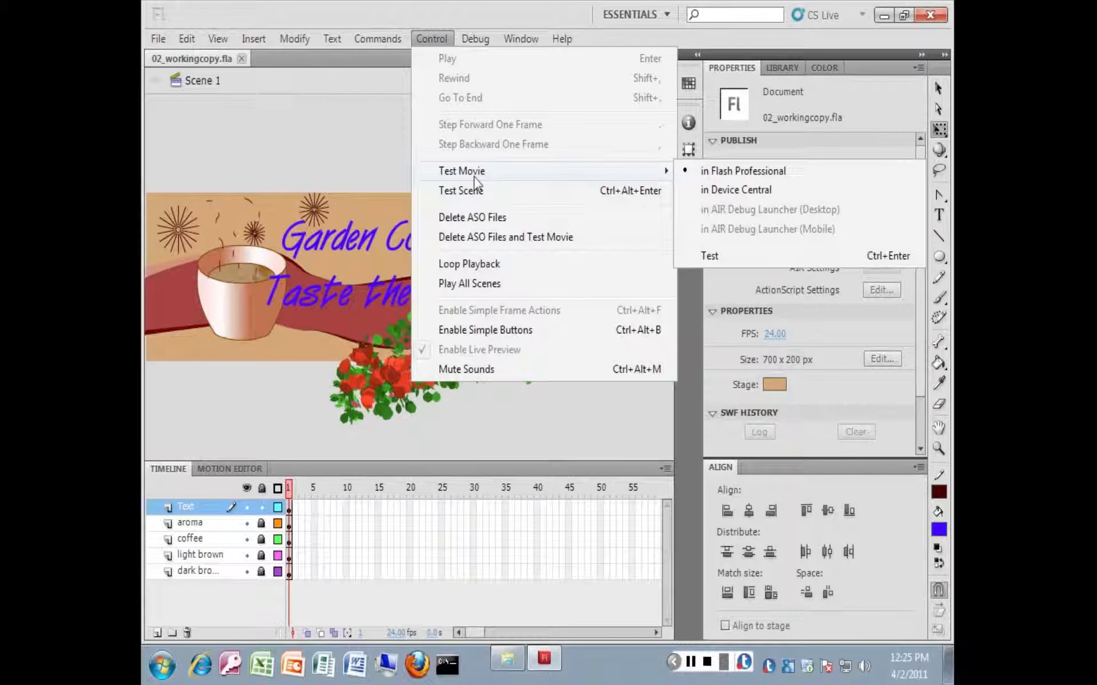
{"action": "left_click", "coordinate": [734, 171]}
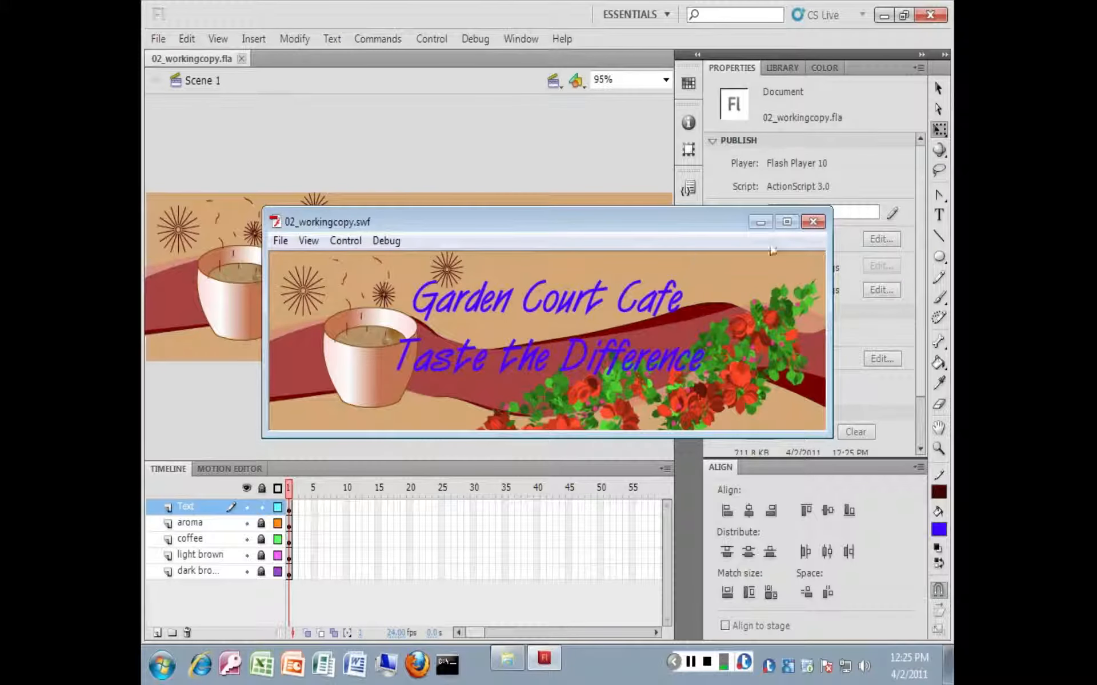
{"action": "left_click", "coordinate": [813, 222]}
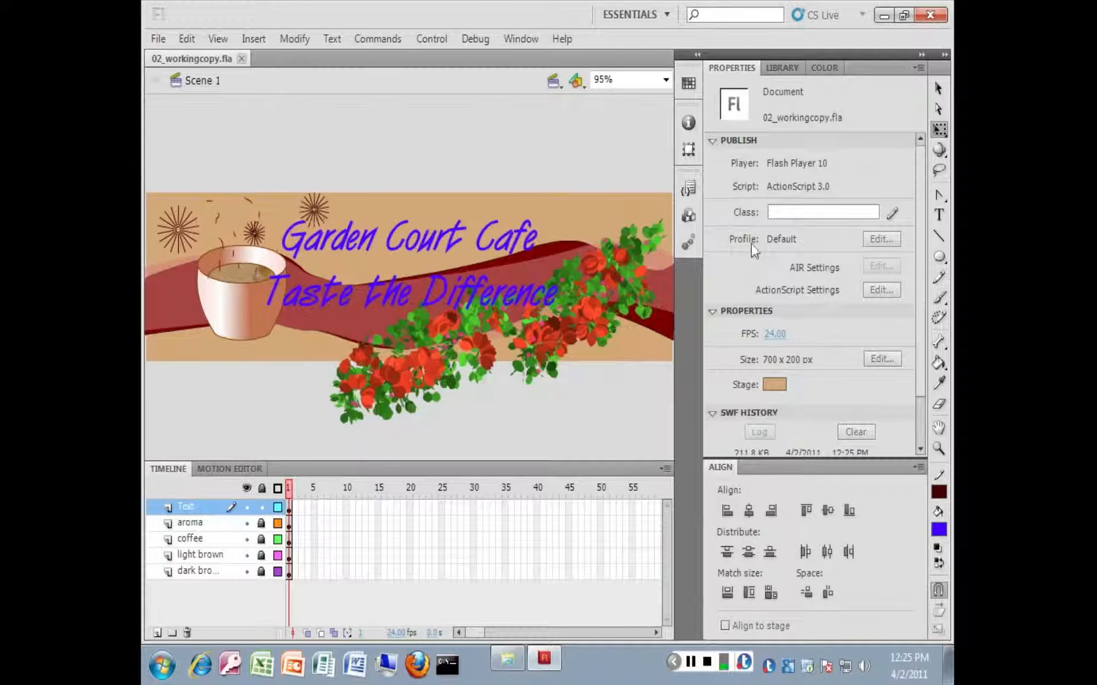